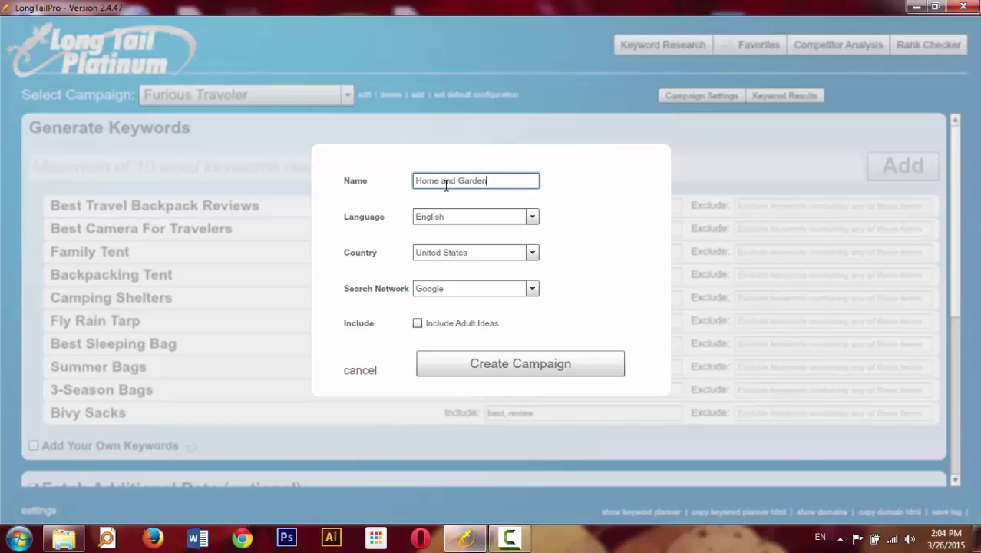
- Create an English, United States campaign named Home and Garden Test on the Google network and activate its seed keyword entry
text(Test)
click(480, 360)
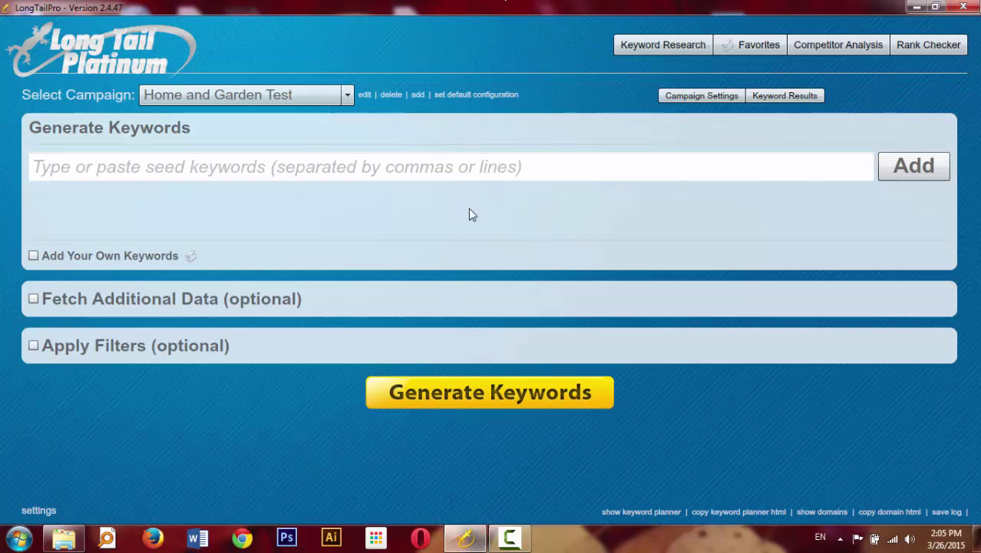
click(445, 176)
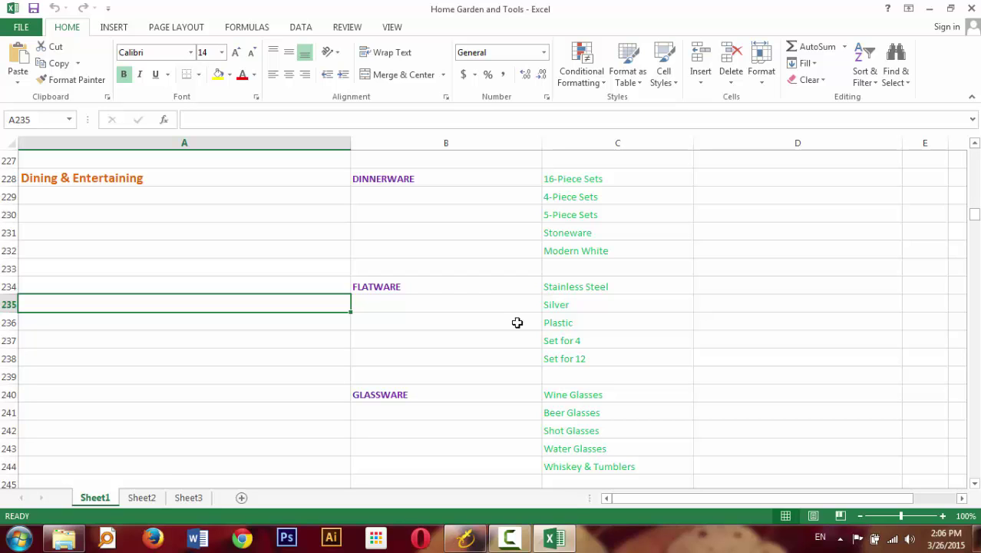
- In the Excel workbook Home Garden and Tools, review the category lists on Sheet1 from Dining & Entertaining up to Home Office Desk Chairs
key(Up)
key(Up)
key(Up)
key(Up)
key(Up)
key(Up)
key(Up)
key(Up)
key(Up)
key(Up)
key(Up)
key(Up)
key(Up)
key(Up)
key(Up)
key(Up)
key(Up)
key(Up)
key(Up)
key(Up)
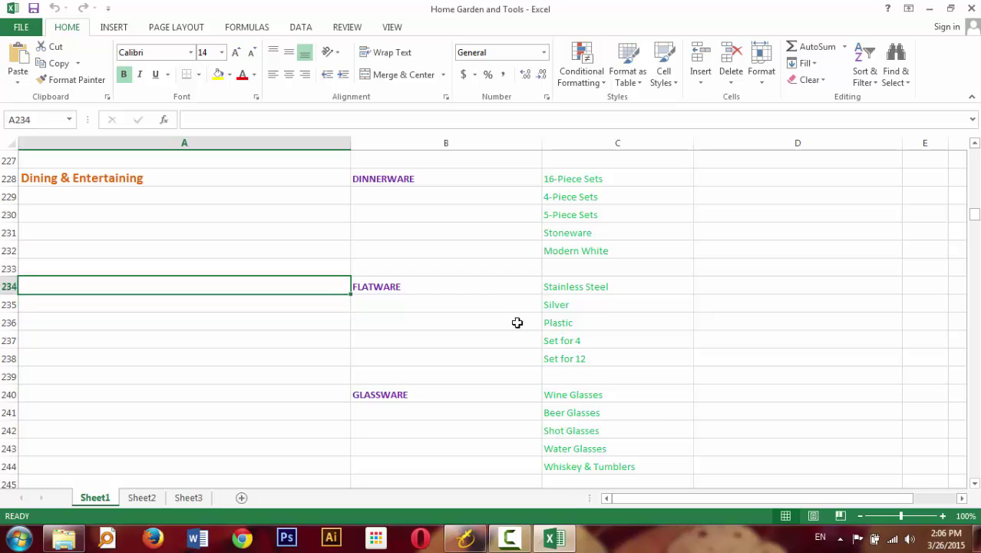
key(Up)
key(Up)
key(Up)
key(Up)
key(Up)
key(Up)
key(Up)
key(Up)
key(Up)
key(Up)
key(Up)
key(Up)
key(Up)
key(Up)
key(Up)
key(Up)
key(Up)
key(Up)
key(Up)
key(Up)
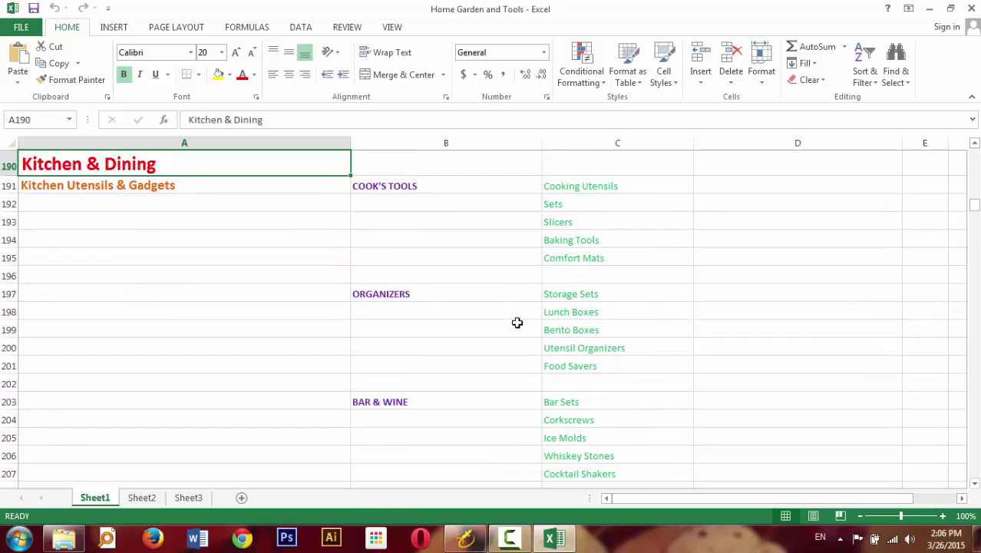
key(Up)
key(Up)
key(Up)
key(Up)
key(Up)
key(Up)
key(Up)
key(Up)
key(Up)
key(Up)
key(Up)
key(Up)
key(Up)
key(Up)
key(Up)
key(Up)
key(Up)
key(Up)
key(Up)
key(Up)
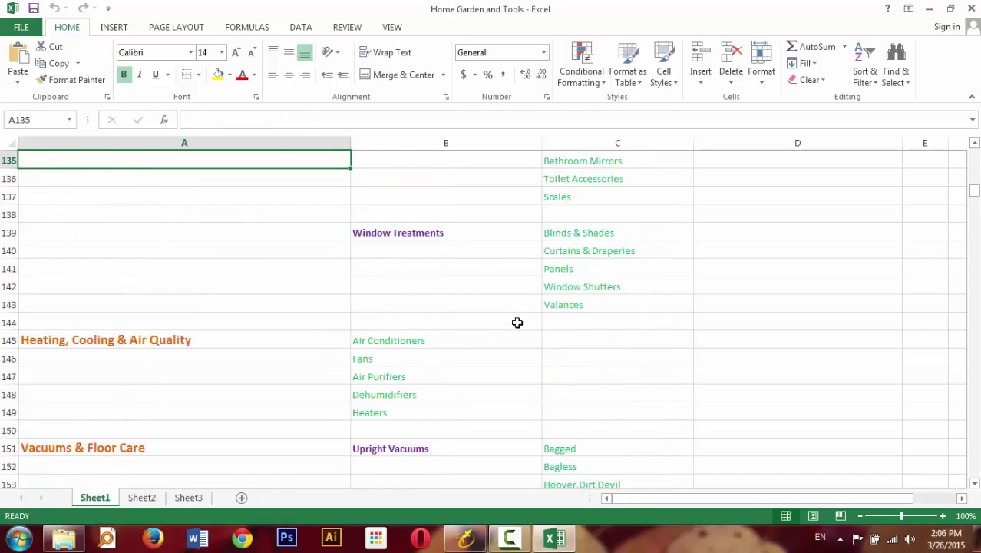
key(Up)
key(Up)
key(Up)
key(Up)
key(Up)
key(Up)
key(Up)
key(Up)
key(Up)
key(Up)
key(Up)
key(Up)
key(Up)
key(Up)
key(Up)
key(Up)
key(Up)
key(Up)
key(Up)
key(Up)
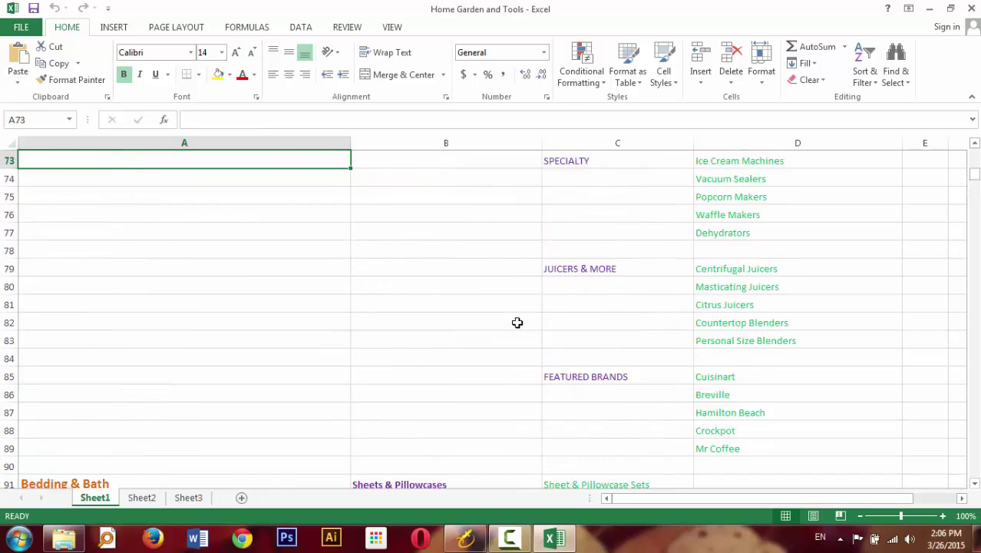
key(Up)
key(Up)
key(Up)
key(Up)
key(Up)
key(Up)
key(Up)
key(Up)
key(Up)
key(Up)
key(Up)
key(Up)
key(Up)
key(Up)
key(Up)
key(Up)
key(Up)
key(Up)
key(Up)
key(Up)
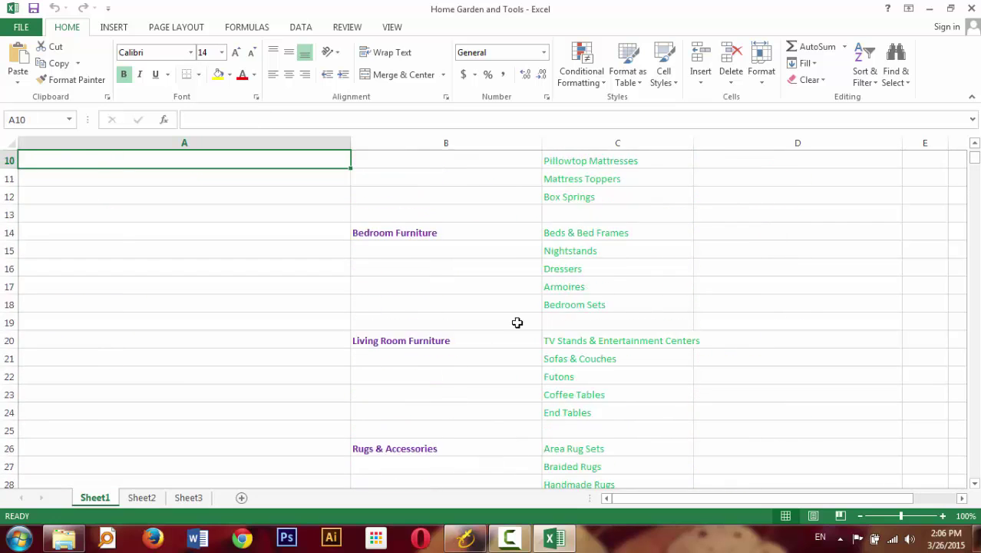
key(Right)
key(Right)
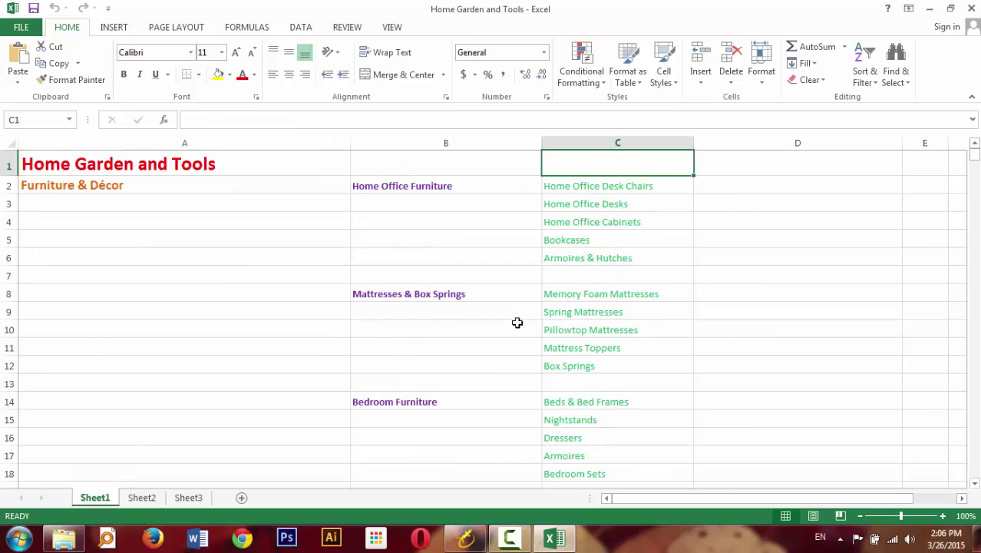
key(Down)
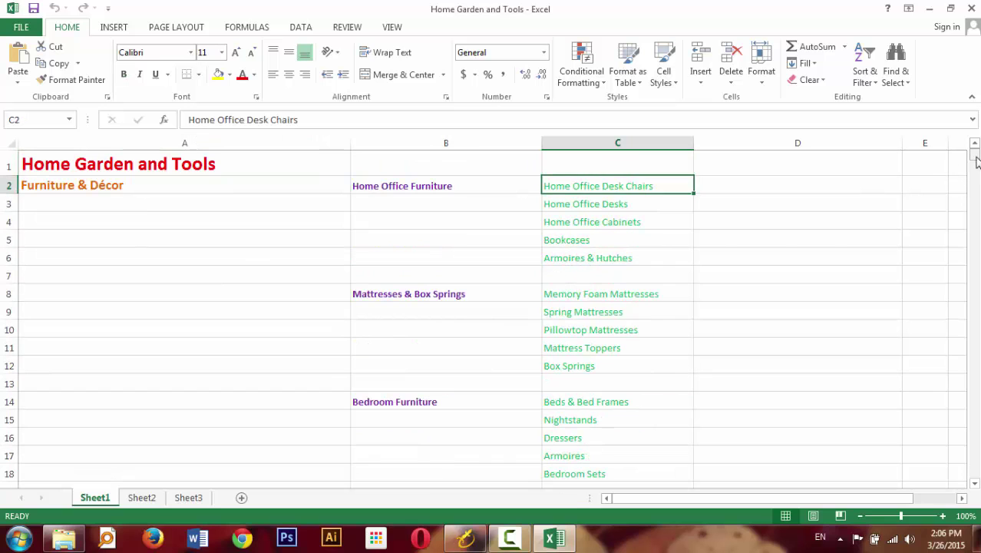
- Examine the final category lists on Sheet1, from Shop & Learn back up to Home Automation and Garage Hardware
drag(974, 153, 976, 485)
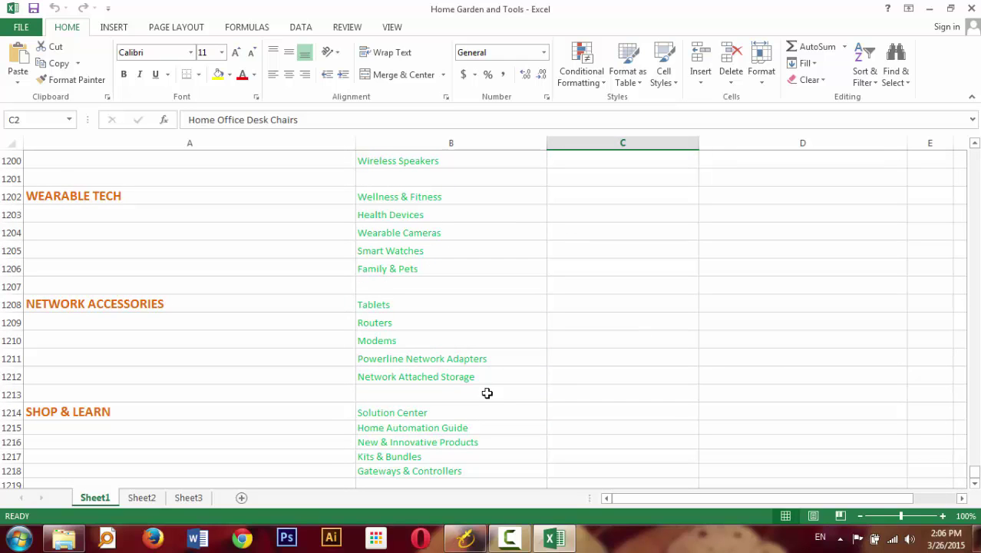
click(439, 376)
key(Up)
key(Up)
key(Up)
key(Up)
key(Up)
key(Up)
key(Up)
key(Up)
key(Up)
key(Up)
key(Up)
key(Up)
key(Up)
key(Up)
key(Up)
key(Up)
key(Up)
key(Up)
key(Up)
key(Up)
key(Up)
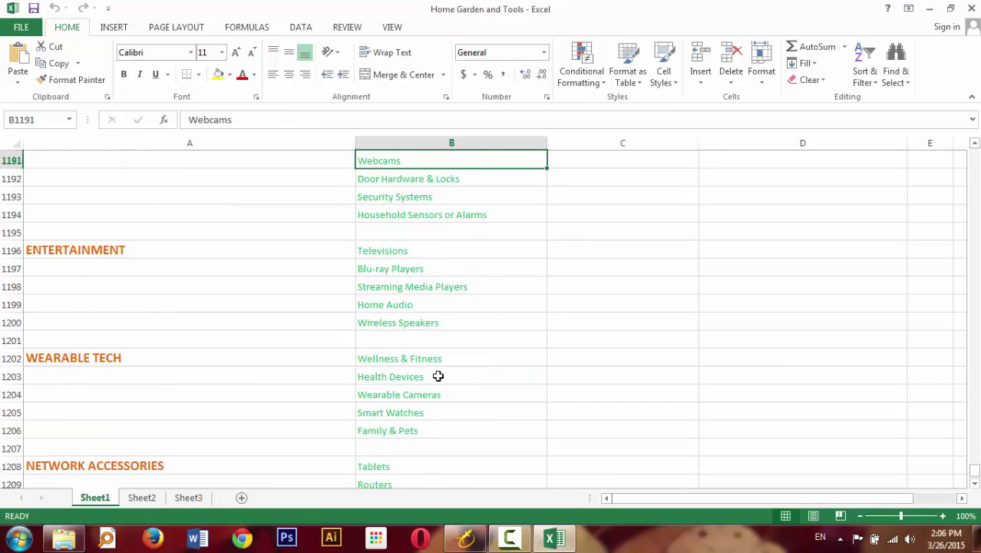
key(Down)
key(Down)
key(Down)
key(Down)
key(Up)
key(Up)
key(Up)
key(Up)
key(Up)
key(Up)
key(Up)
key(Up)
key(Up)
key(Up)
key(Up)
key(Up)
key(Up)
key(Up)
key(Up)
key(Up)
key(Up)
key(Up)
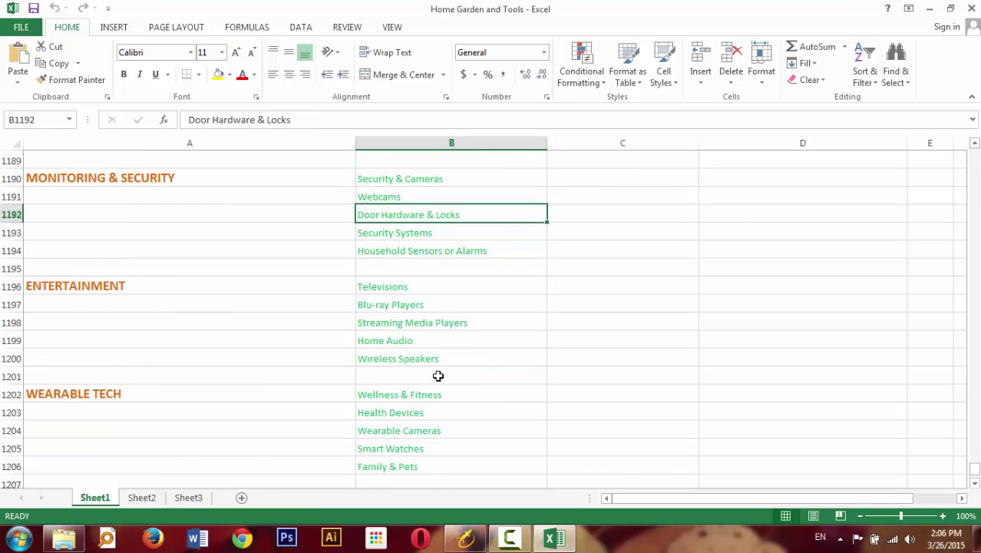
key(Down)
key(Down)
key(Down)
key(Down)
key(Down)
key(Down)
key(Down)
key(Down)
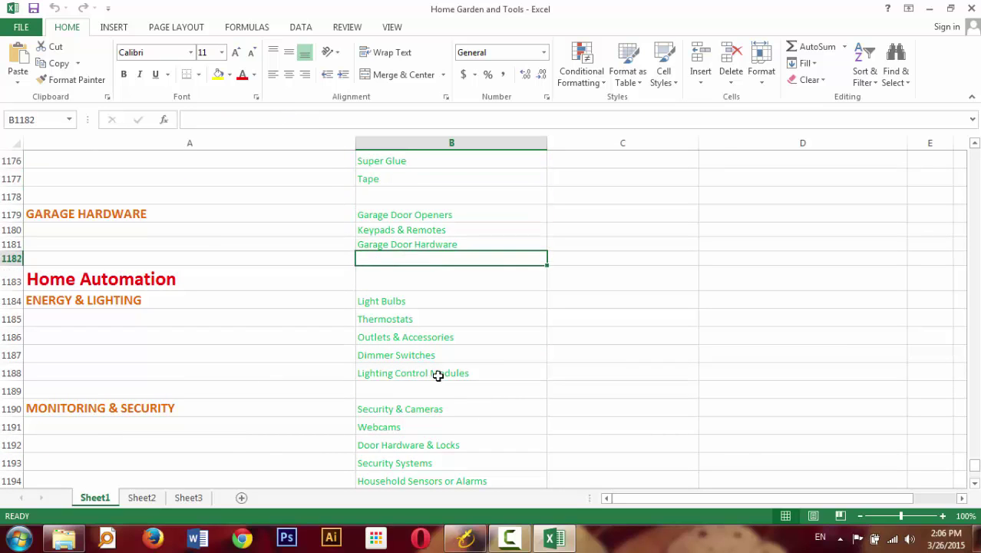
- Examine the hardware category lists on Sheet1 from Garage Hardware upward past Adhesives & Sealers and Bathroom Hardware
key(Up)
key(Up)
key(Up)
key(Up)
key(Up)
key(Up)
key(Up)
key(Up)
key(Up)
key(Up)
key(Up)
key(Up)
key(Up)
key(Up)
key(Up)
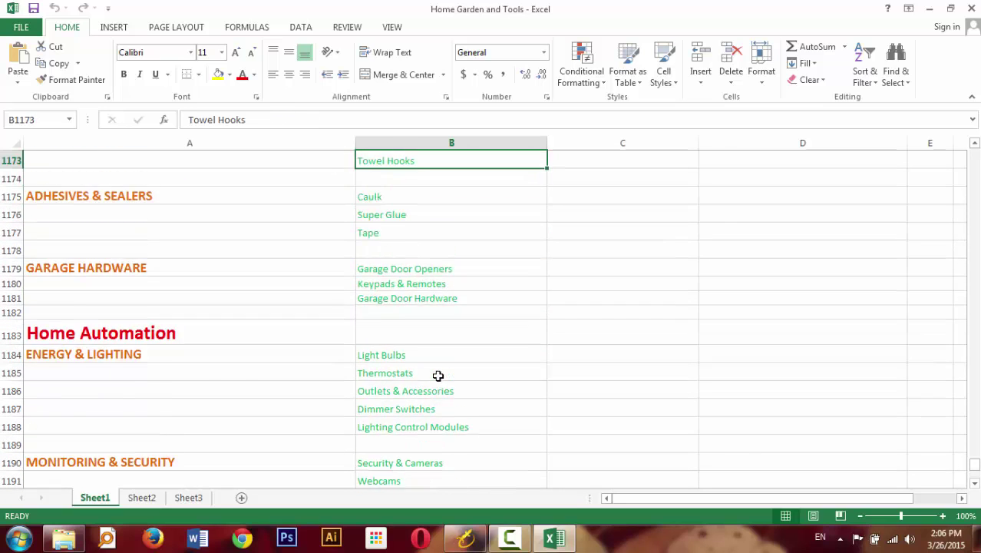
key(Down)
key(Down)
key(Up)
key(Up)
key(Up)
key(Up)
key(Up)
key(Up)
key(Up)
key(Up)
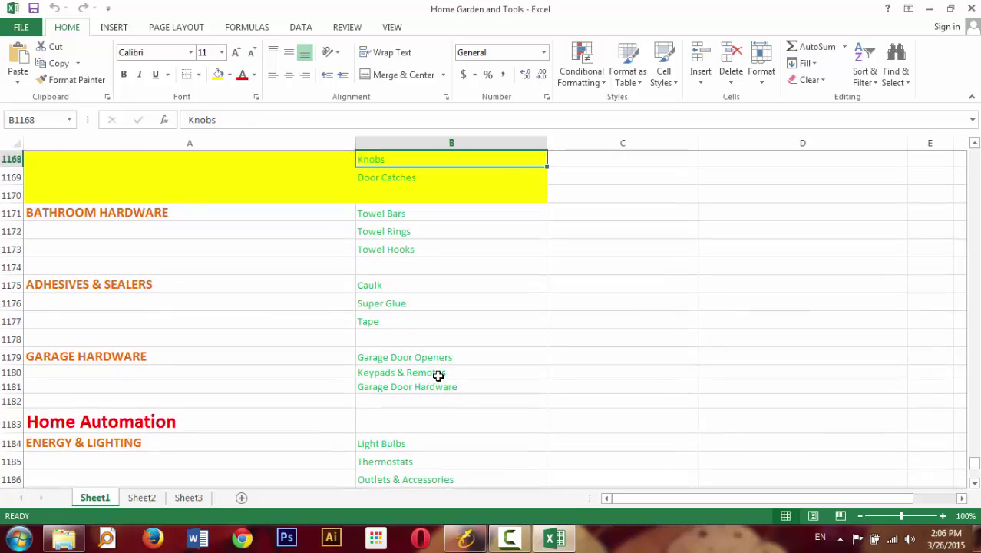
key(Up)
key(Up)
key(Up)
key(Up)
key(Up)
key(Up)
key(Up)
key(Up)
key(Up)
- Review the Sheet1 tool categories in column C from Drills up through Air Tools & Compressors and Pneumatics to Dust Collection Kits
key(alt+Tab)
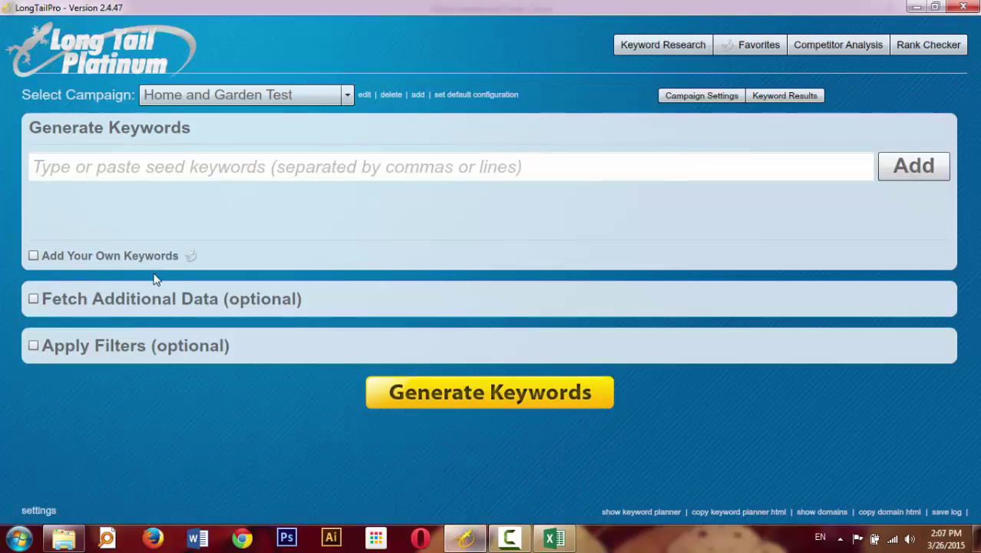
click(555, 540)
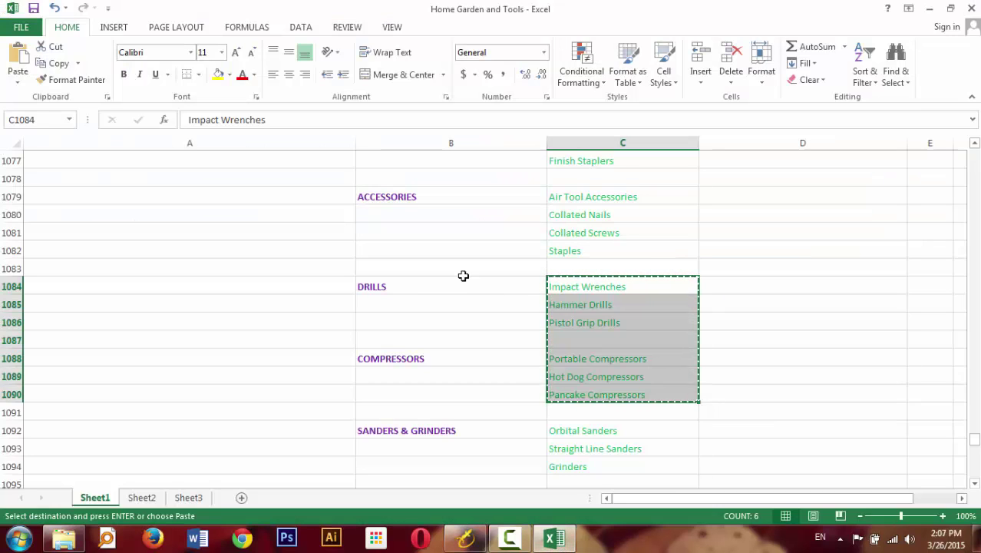
key(Escape)
key(Up)
key(Up)
key(Up)
key(Up)
key(Up)
key(Up)
key(Up)
key(Up)
key(Up)
key(Up)
key(Up)
key(Up)
key(Up)
key(Up)
key(Up)
key(Up)
key(Up)
key(Up)
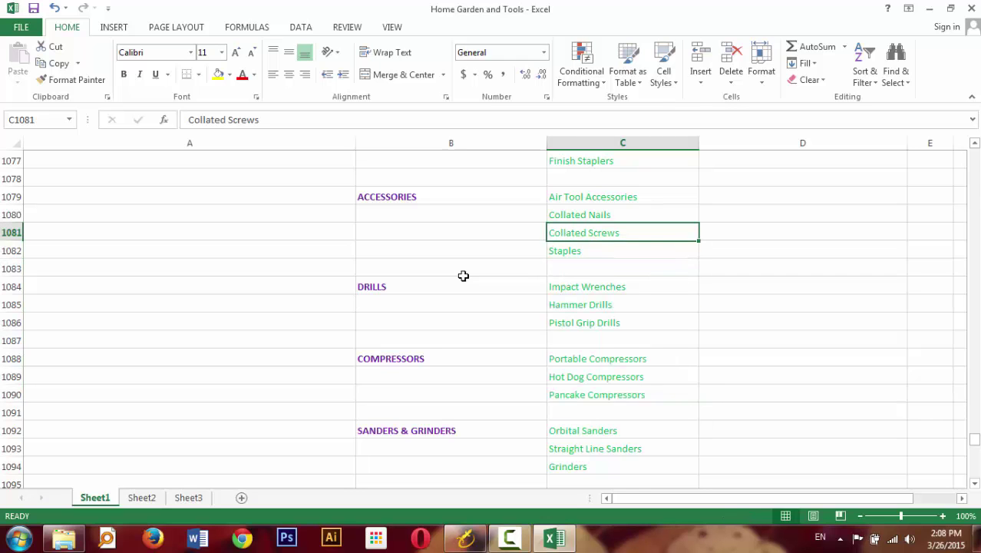
key(Up)
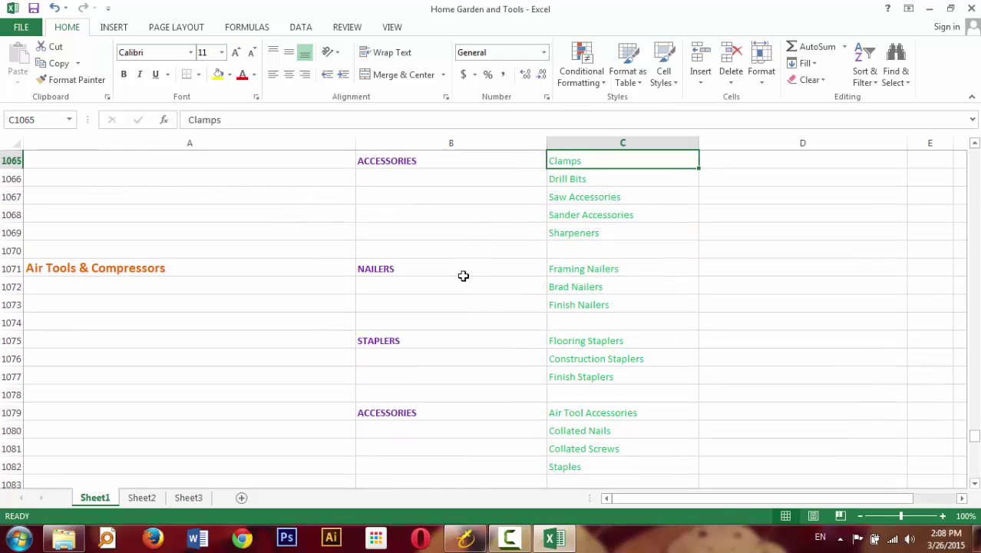
key(Down)
key(Down)
key(Down)
key(Down)
key(Down)
key(Down)
key(Down)
key(Down)
key(Down)
key(Down)
key(Down)
key(Down)
key(Down)
key(Down)
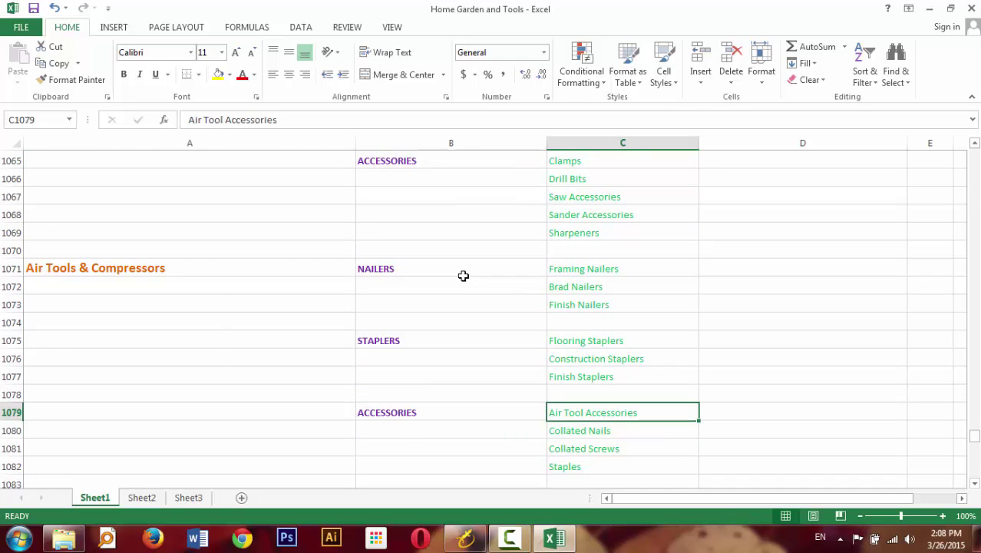
key(Up)
key(Up)
key(Up)
key(Up)
key(Up)
key(Up)
key(Up)
key(Up)
key(Up)
key(Up)
key(Up)
key(Up)
key(Up)
key(Up)
key(Up)
key(Up)
key(Up)
key(Up)
key(Up)
key(Up)
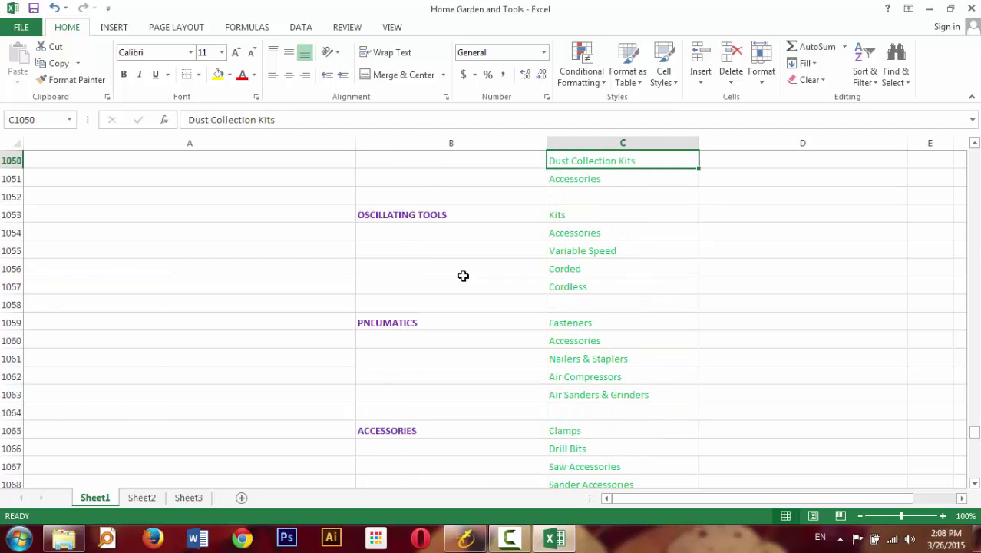
- Copy the Cordless Tools and Measuring & Layout entries from Drills to Levels, cells B1006 to B1014
scroll(462, 276, up, 17)
click(463, 275)
key(shift+Down)
key(shift+Down)
key(shift+Down)
key(shift+Down)
key(shift+Down)
key(shift+Down)
key(shift+Down)
key(shift+Down)
key(shift+Down)
key(shift+Down)
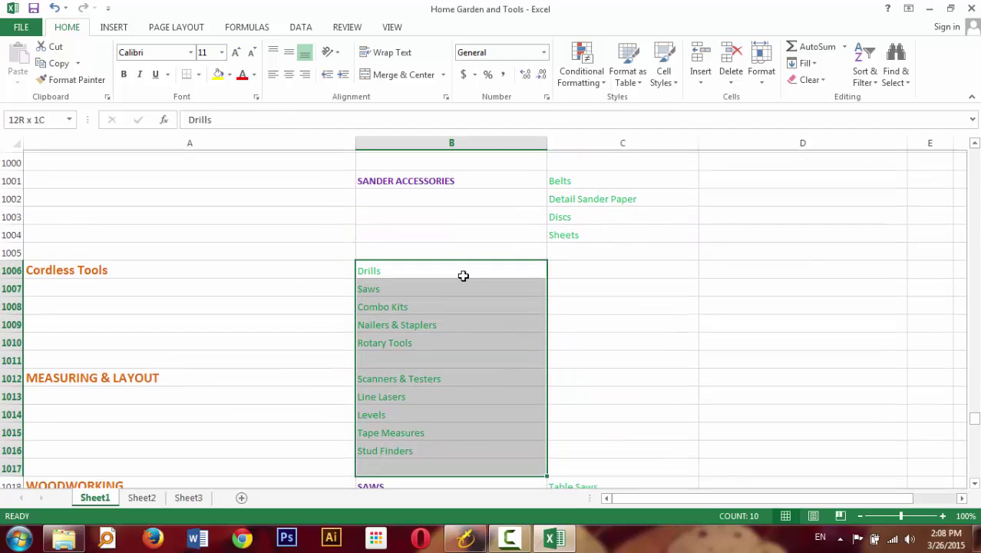
key(shift+Up)
key(shift+Up)
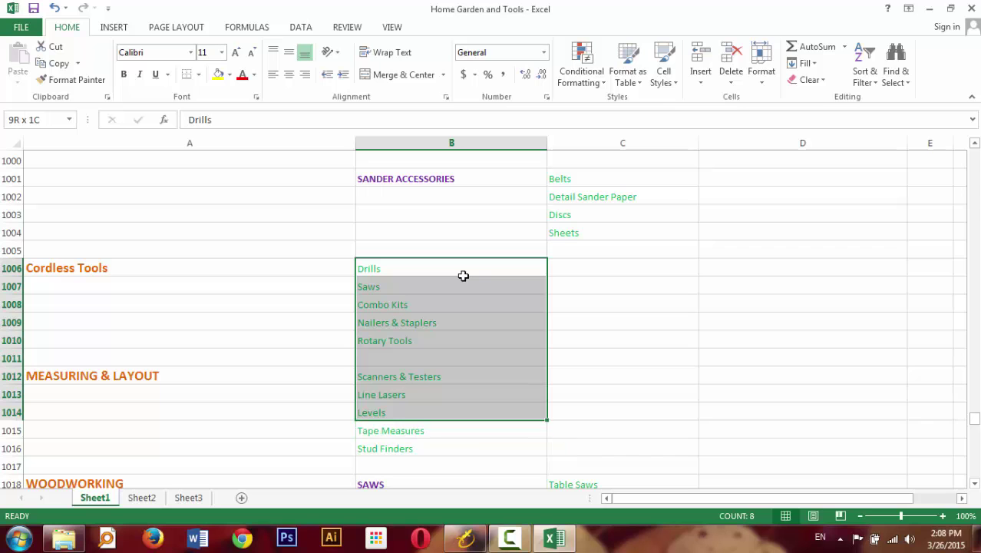
key(ctrl+c)
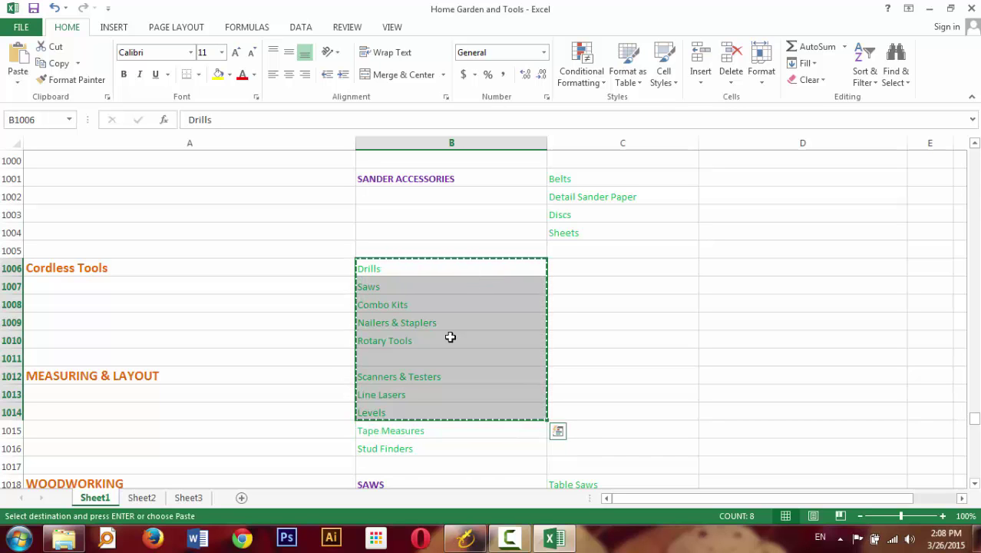
- Switch to Long Tail Platinum and paste the copied entries as seed keywords for the Home and Garden Test campaign
click(465, 537)
click(361, 169)
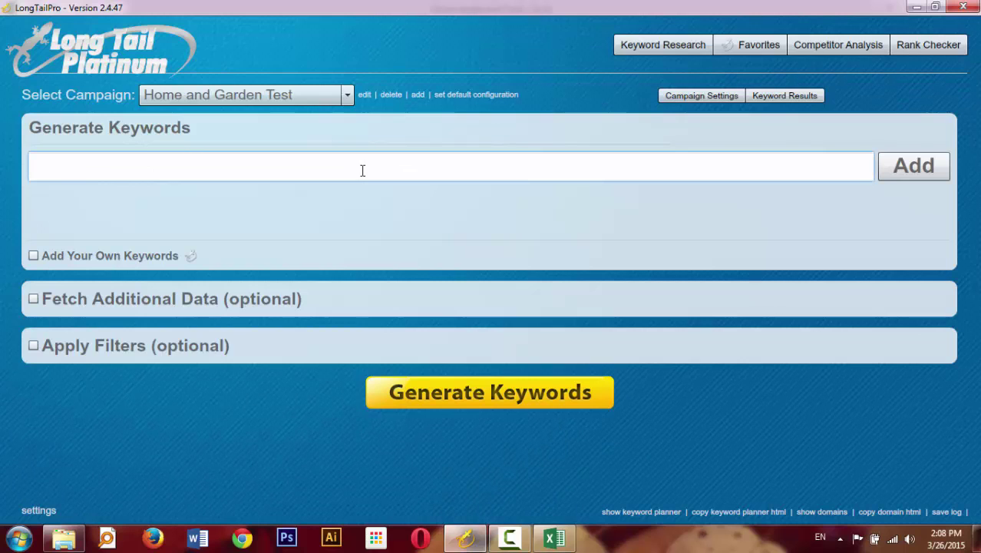
key(ctrl+v)
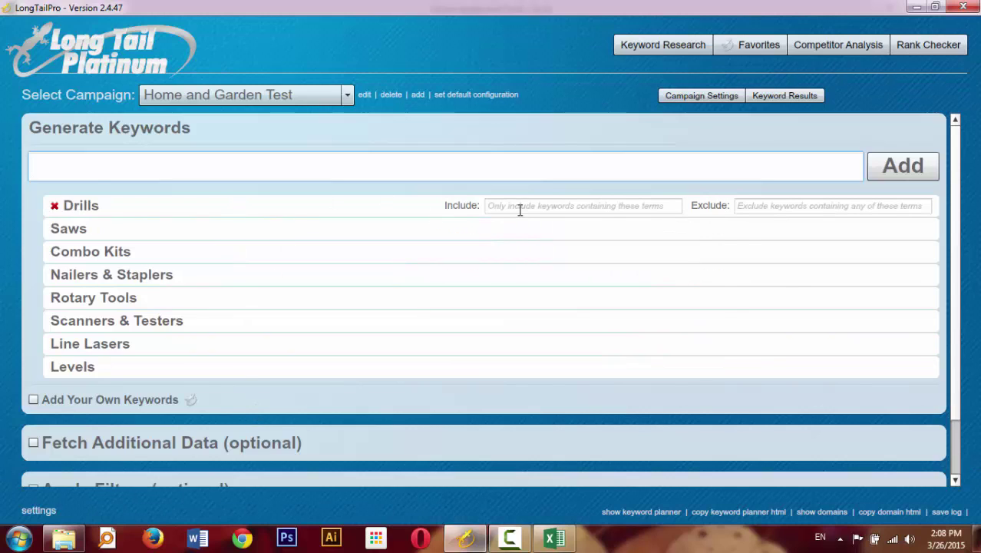
- Set the include terms of the seed keywords Drills, Saws and Combo Kits to "best, review"
click(583, 209)
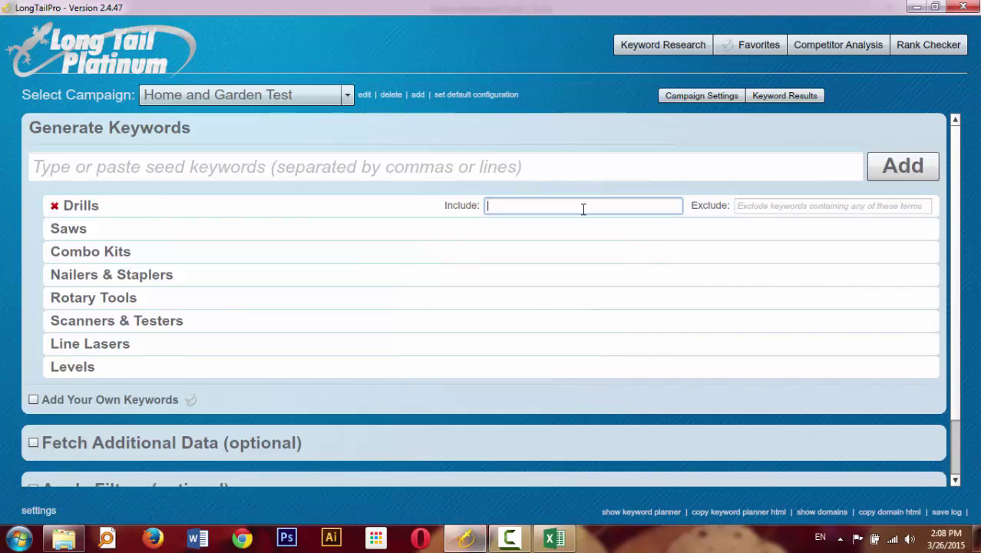
text(best, review)
key(ctrl+a)
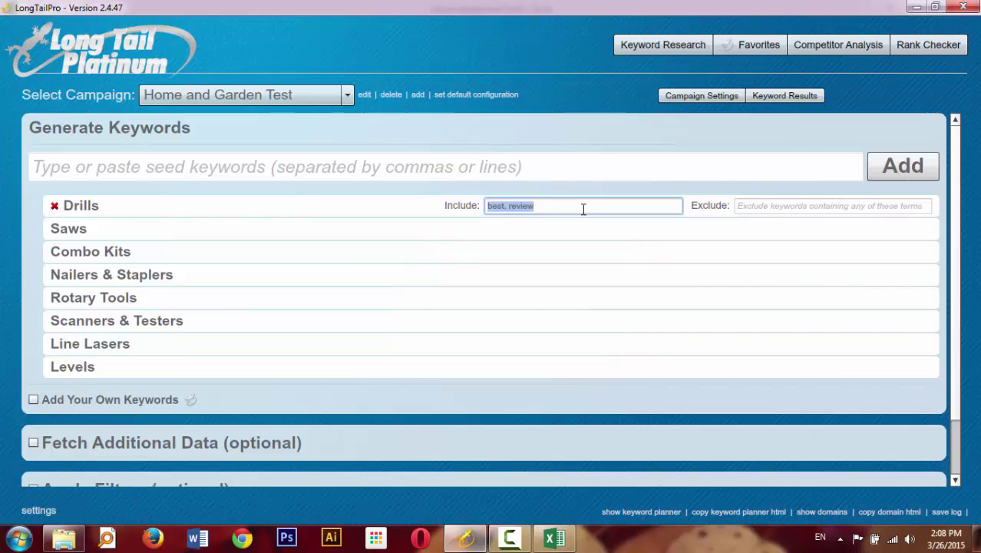
click(574, 223)
click(572, 224)
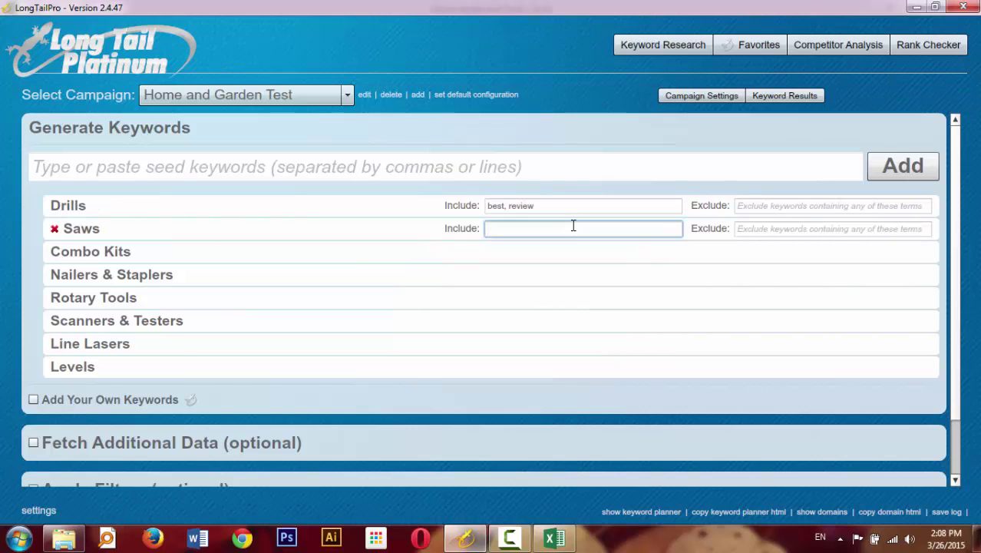
key(ctrl+v)
click(565, 251)
click(564, 251)
key(ctrl+v)
- Apply the include terms "best, review" to Nailers & Staplers, Rotary Tools, and Scanners & Testers
click(557, 276)
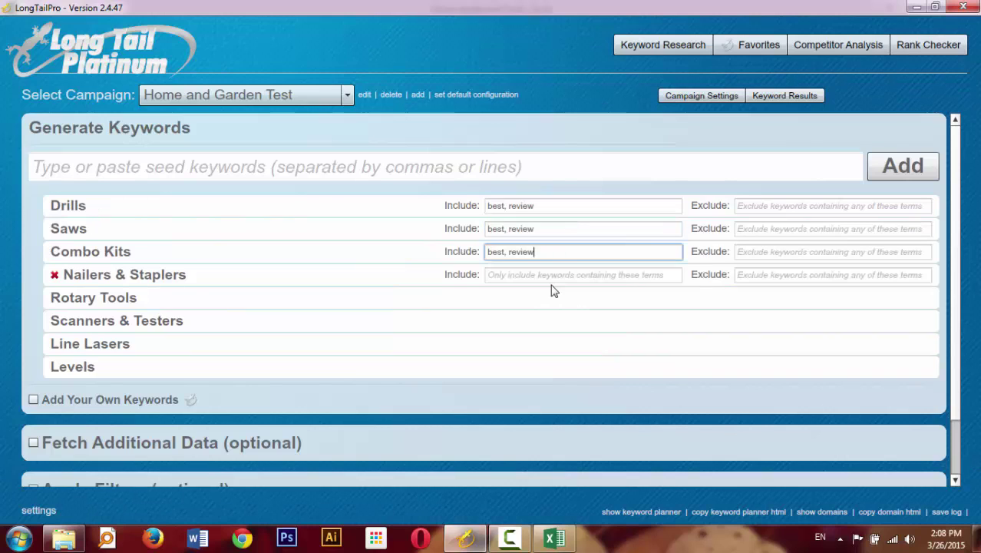
click(552, 276)
key(ctrl+v)
click(550, 297)
click(550, 297)
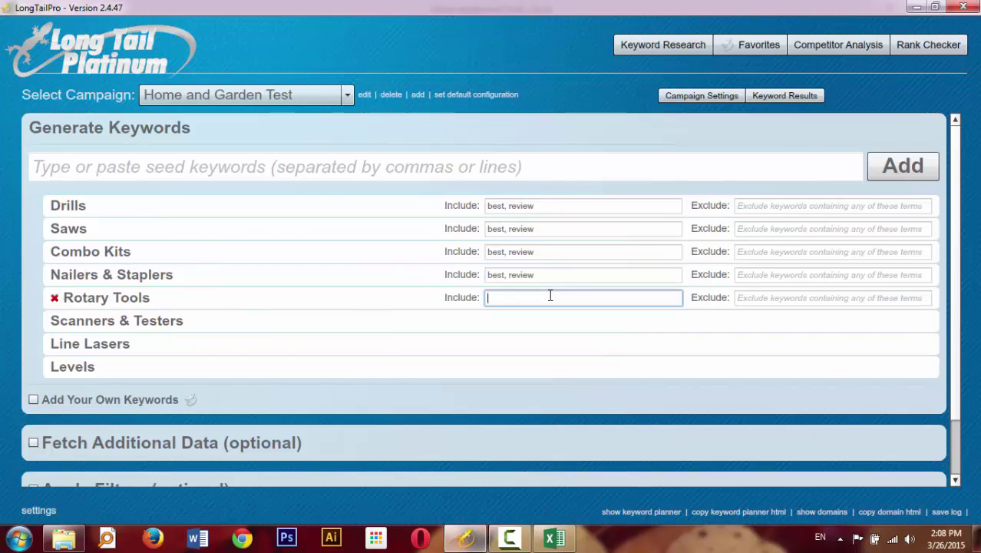
key(ctrl+v)
click(539, 328)
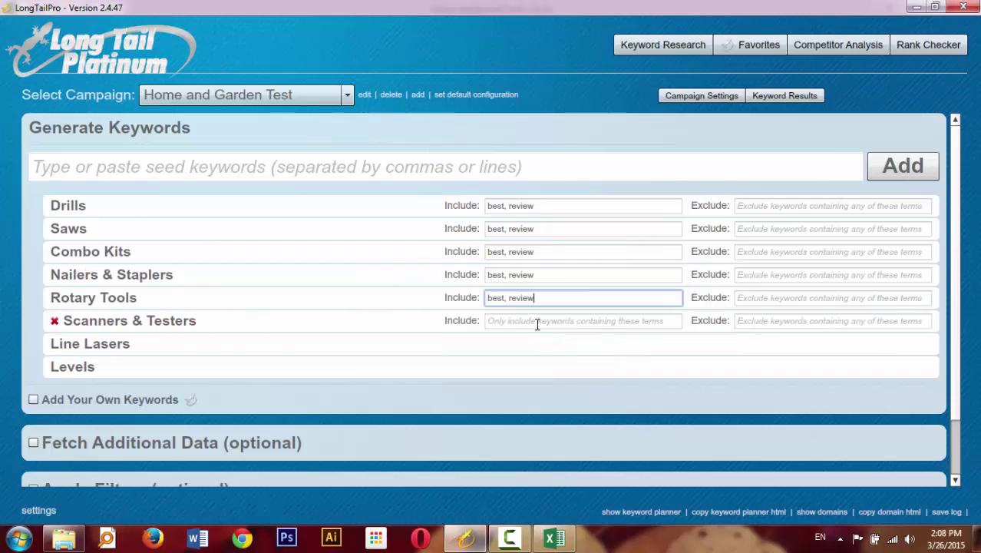
click(537, 322)
key(ctrl+v)
- Fill in the include terms "best, review" for Line Lasers and Levels
click(532, 343)
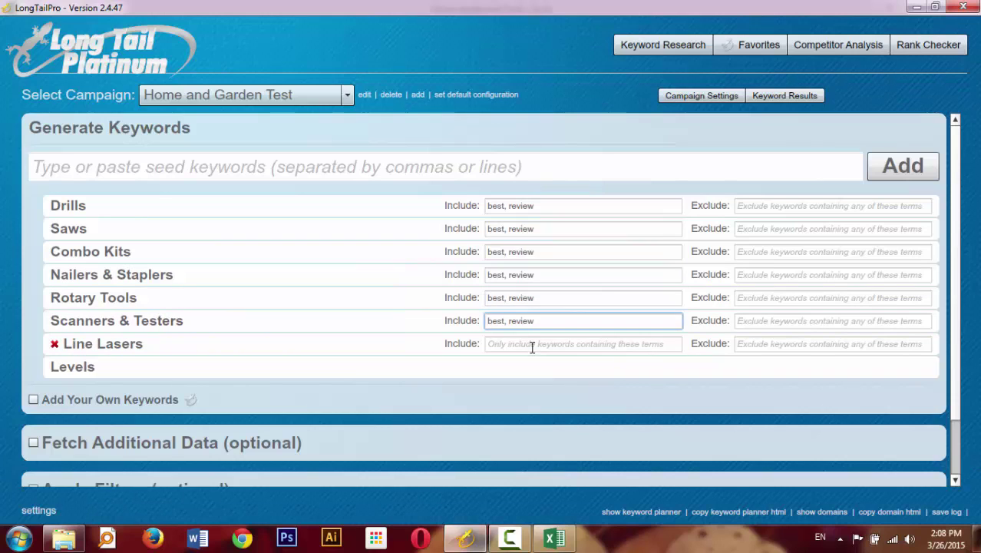
click(532, 346)
key(ctrl+v)
click(529, 366)
click(529, 366)
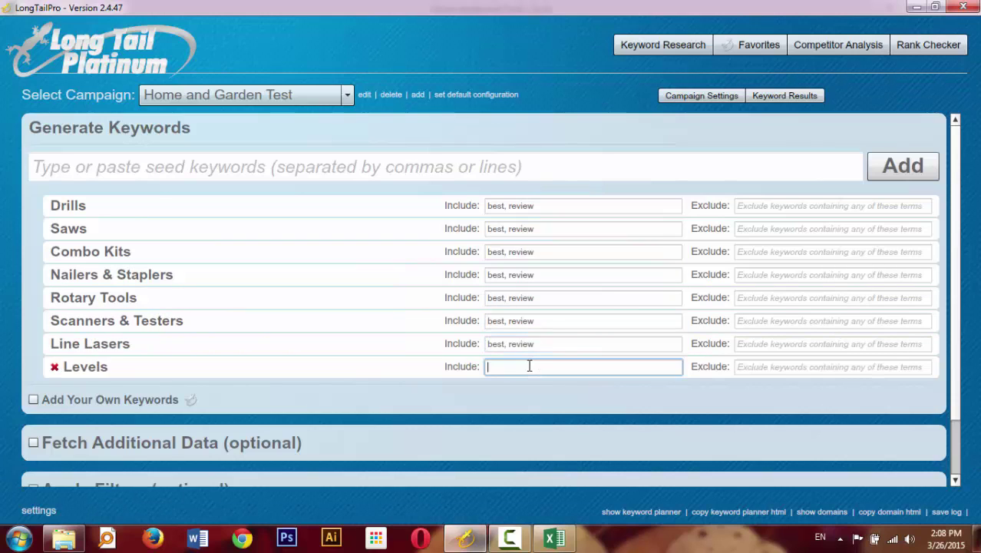
key(ctrl+v)
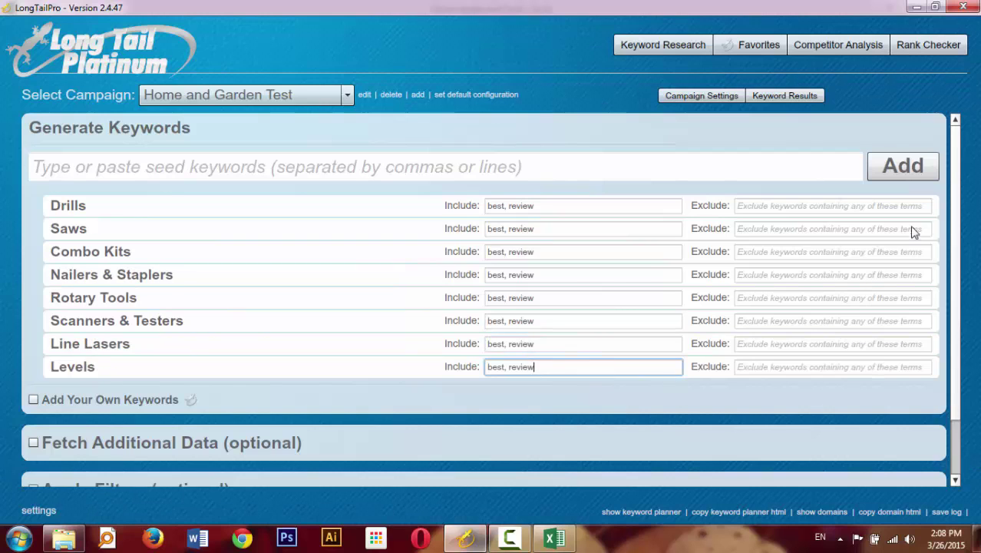
- Filter average local searches to a range of 1000 to 5000 and generate the keywords
scroll(965, 229, down, 3)
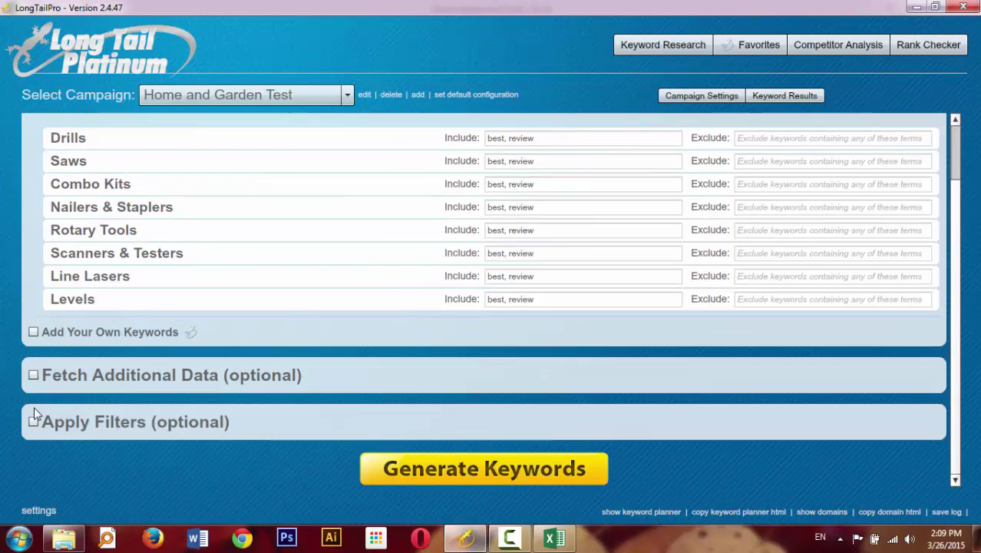
click(66, 424)
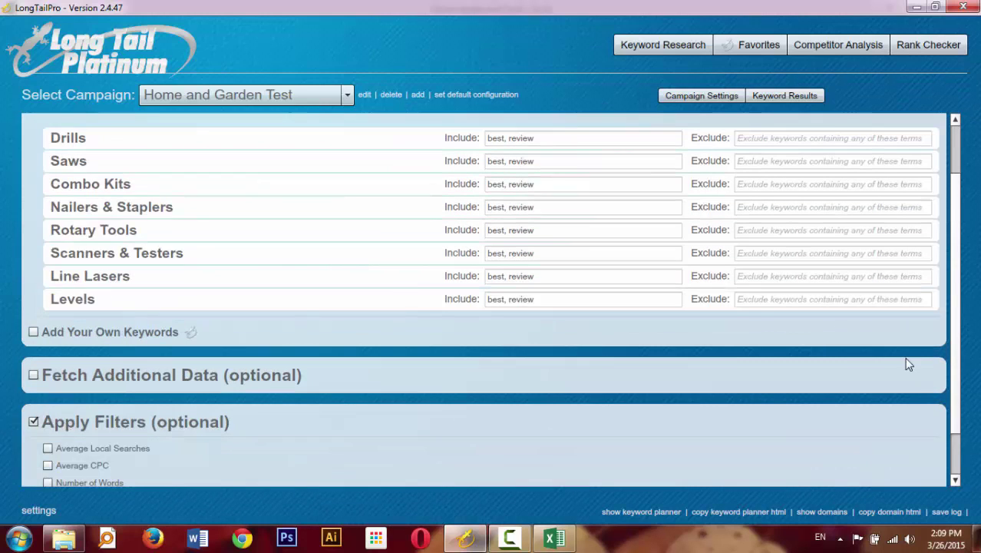
scroll(946, 361, down, 1)
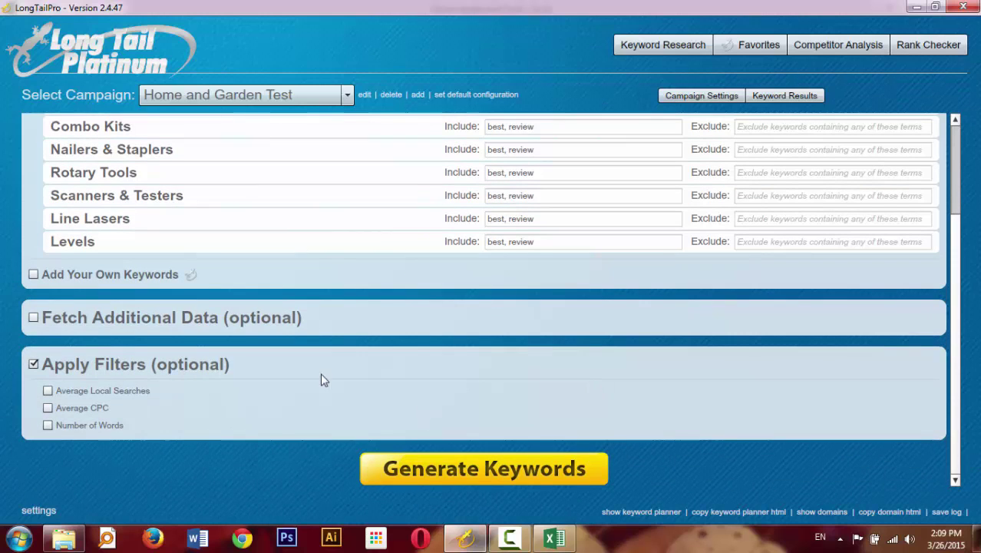
click(138, 391)
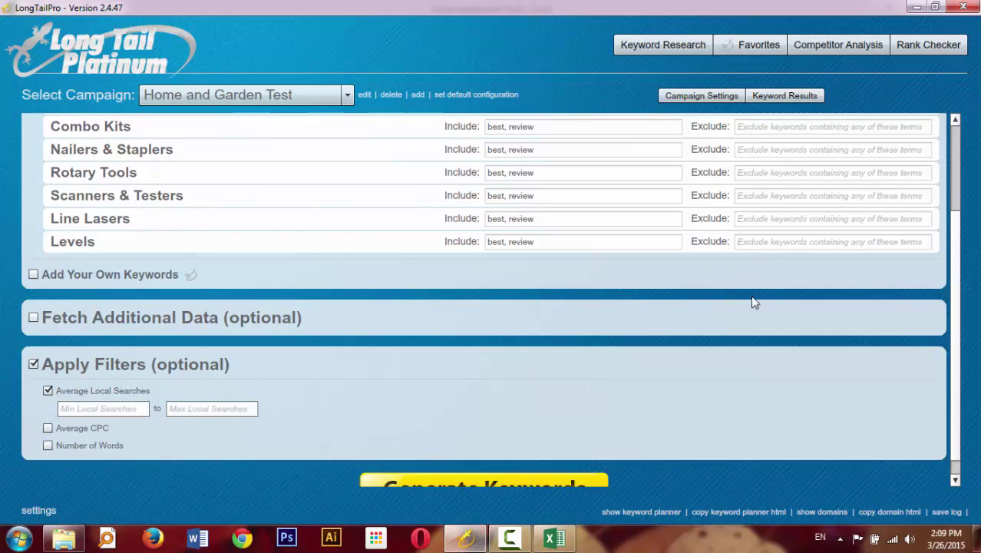
scroll(956, 337, down, 1)
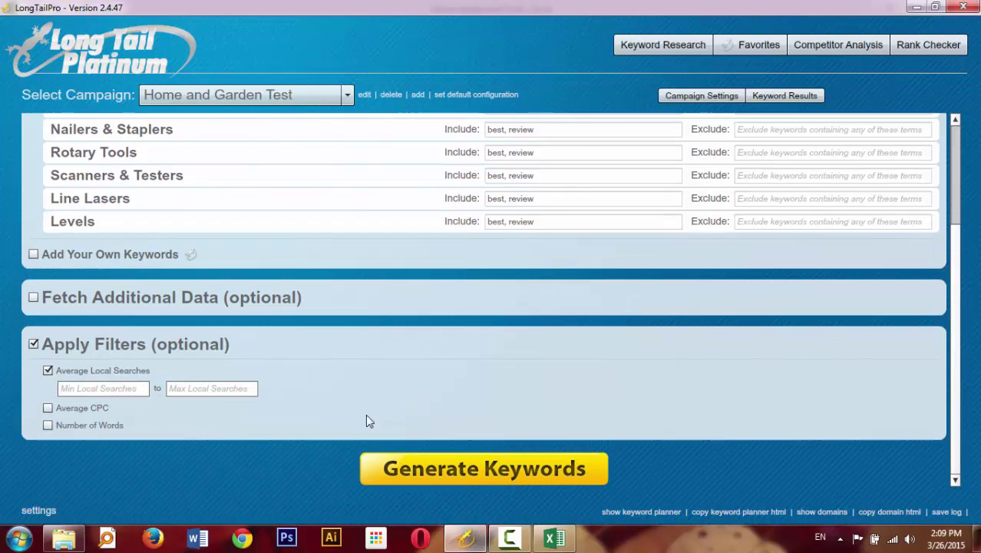
click(102, 389)
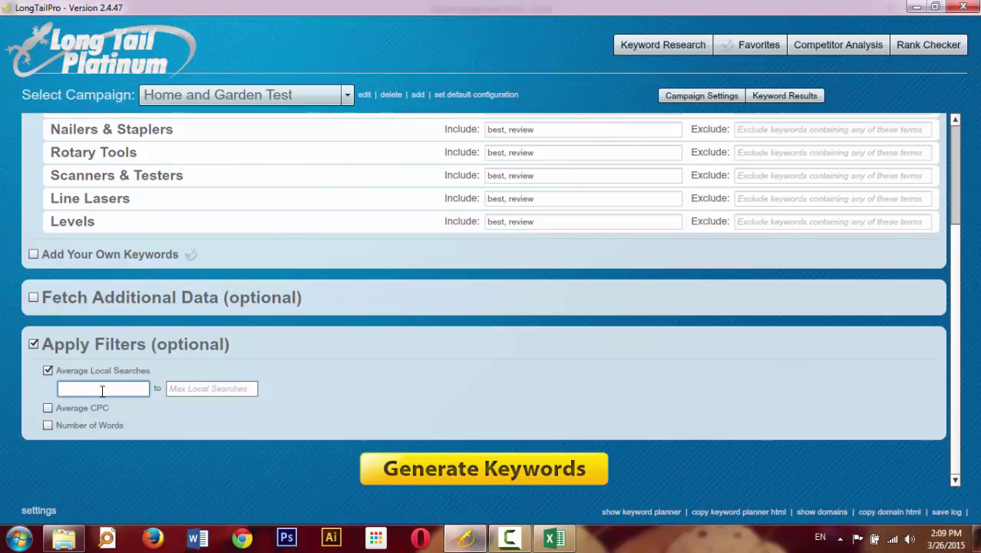
text(1000)
click(211, 389)
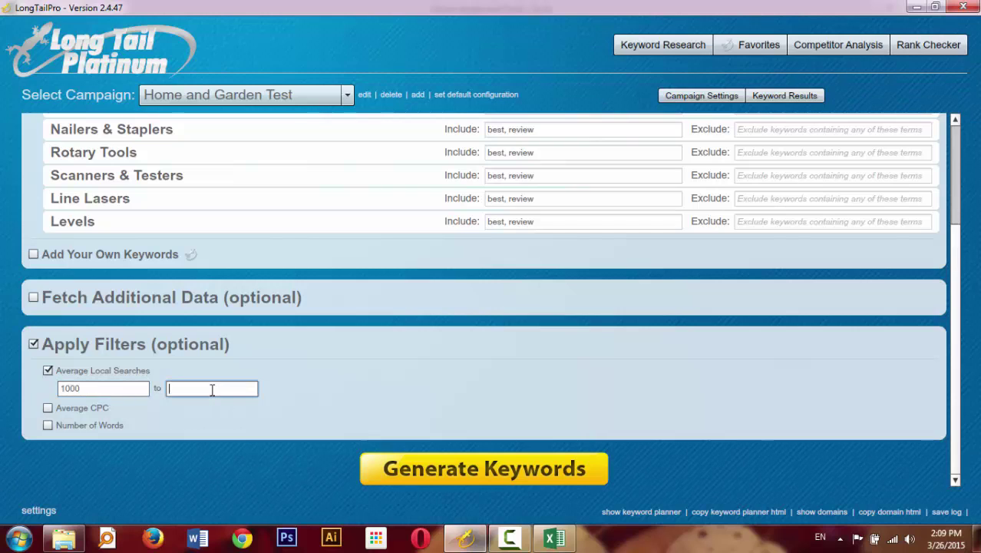
text(5000)
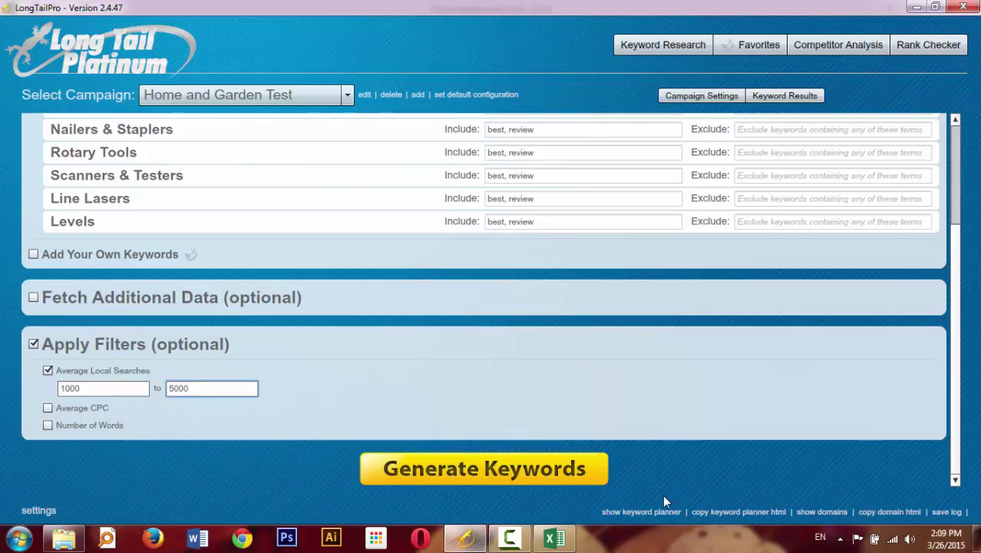
click(489, 479)
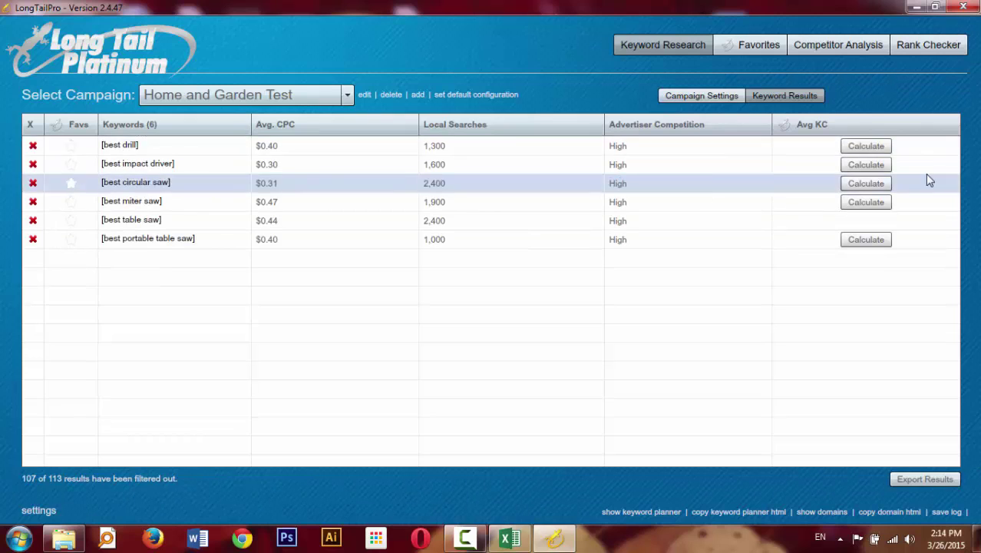
- Analyze the competitiveness of the keyword "best drill" and narrow the URL and Title columns of its competitor table
click(872, 148)
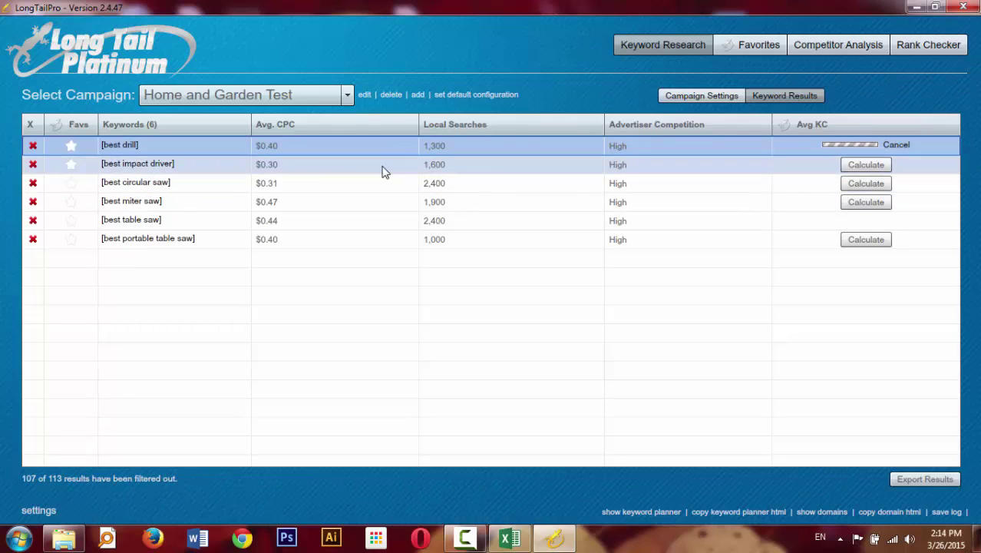
click(113, 150)
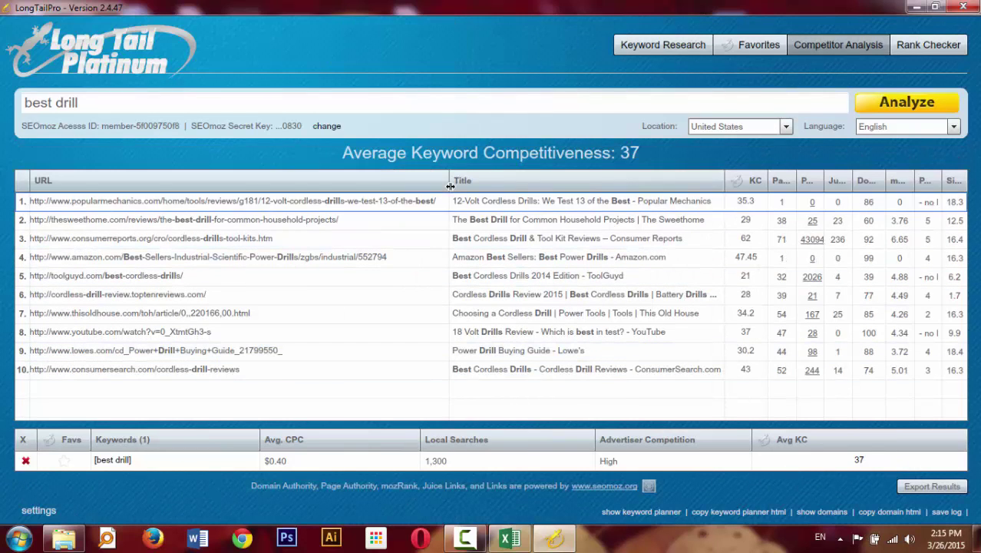
drag(449, 191, 264, 192)
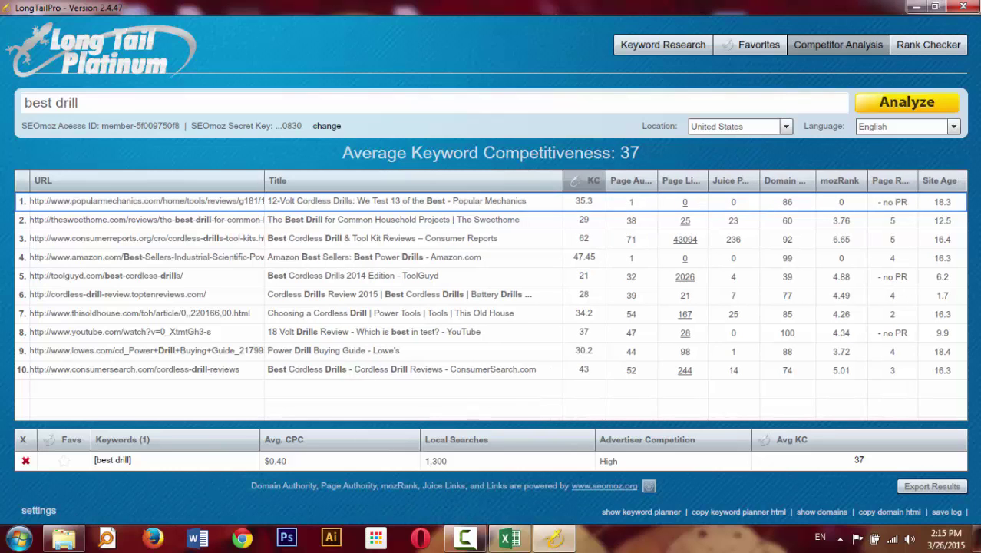
drag(564, 179, 467, 177)
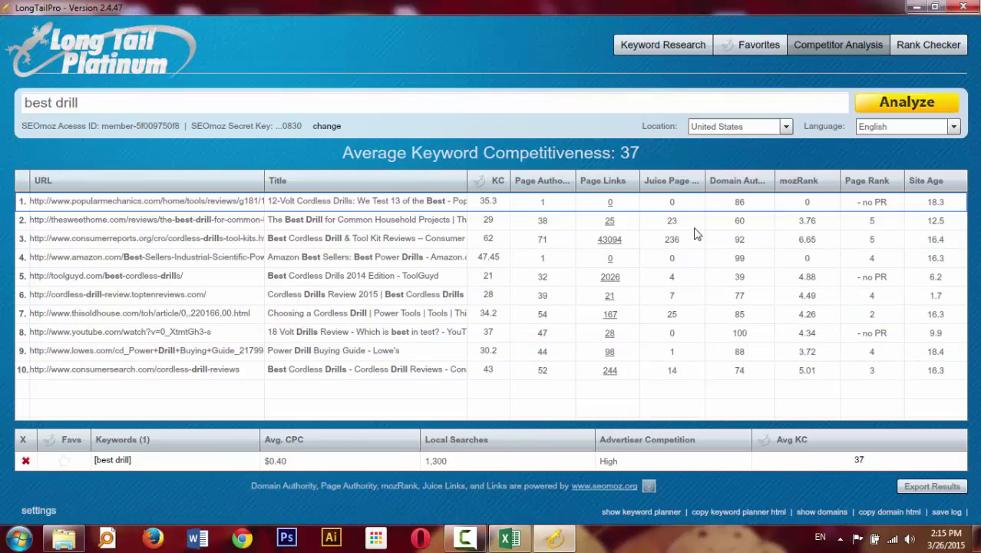
- Analyze the competitiveness of the keyword "best impact driver" from the keyword results and widen the URL column of its competitor table
click(638, 49)
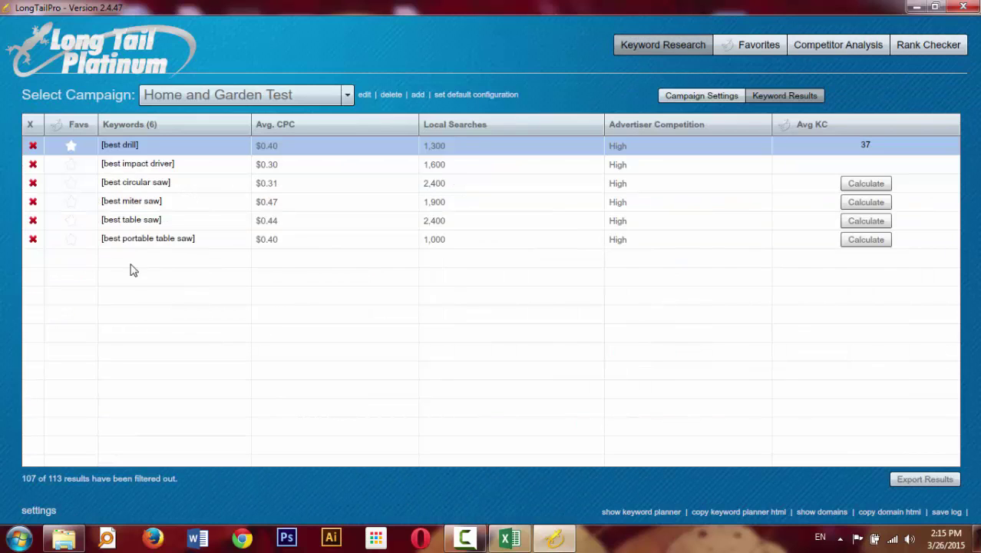
click(270, 171)
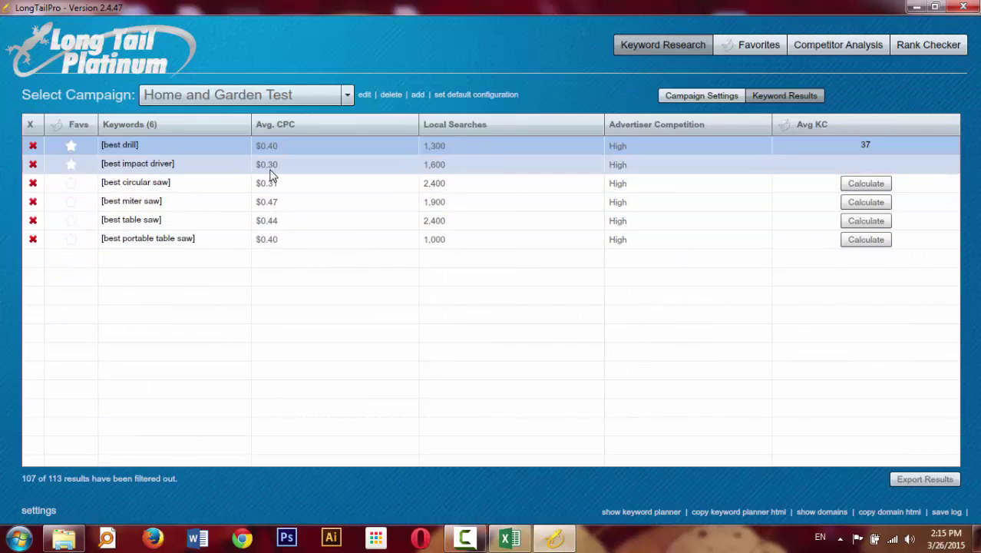
click(154, 172)
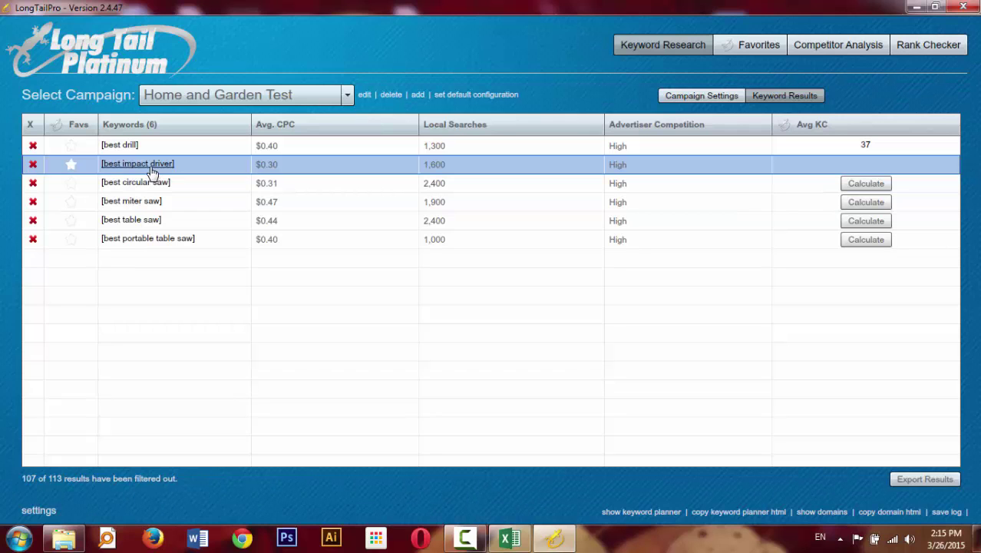
click(153, 172)
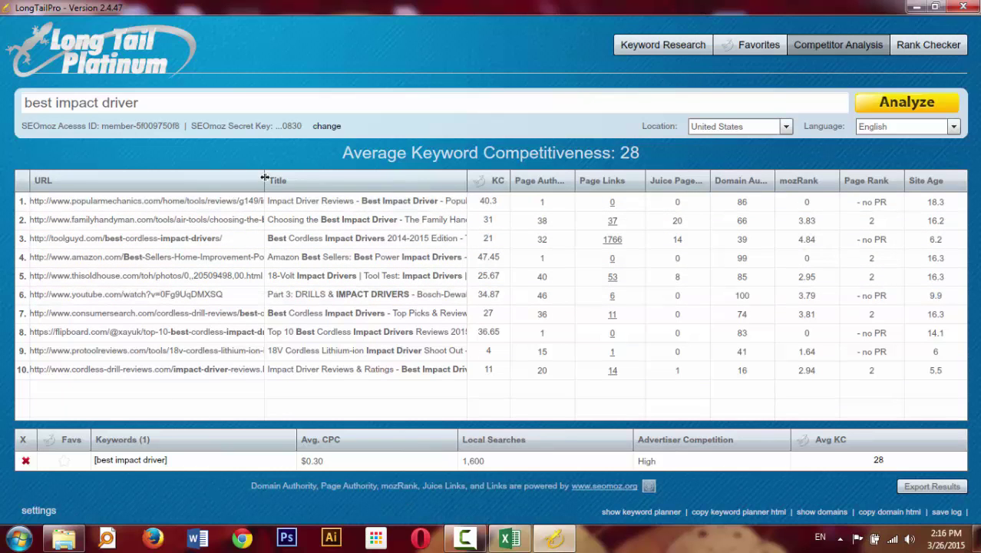
drag(264, 178, 375, 174)
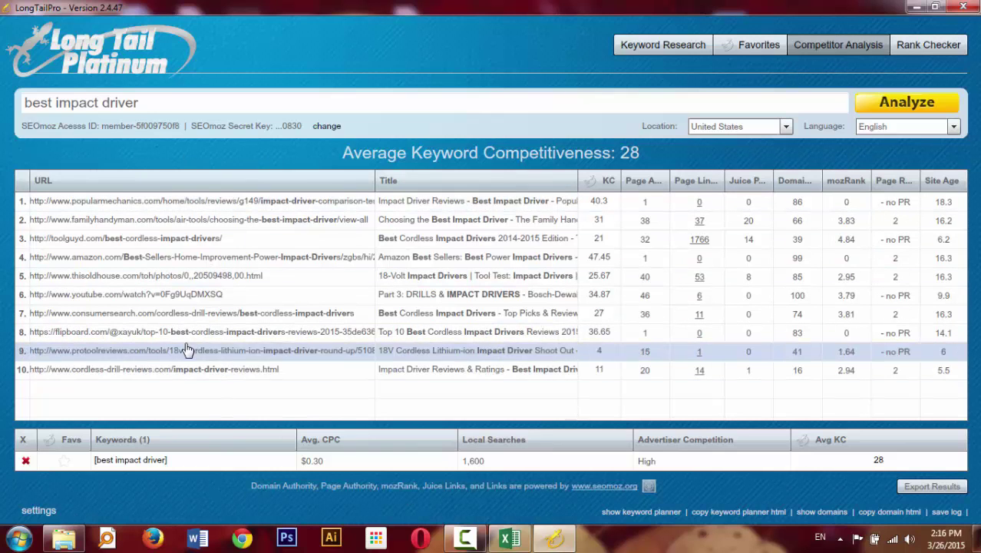
- Review the YouTube and Flipboard competitor pages in the browser, reading through the Flipboard product list, and return to the competitor table
click(134, 299)
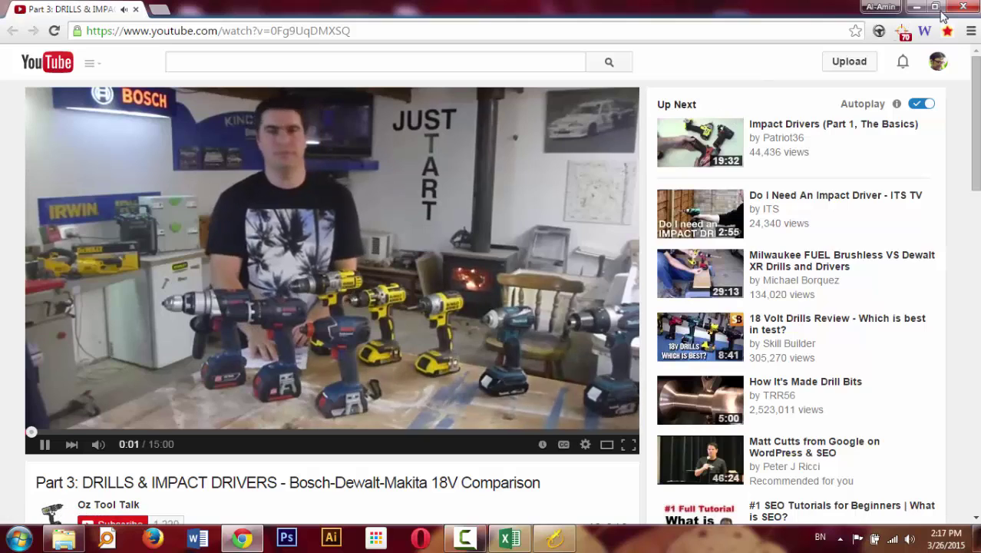
click(960, 8)
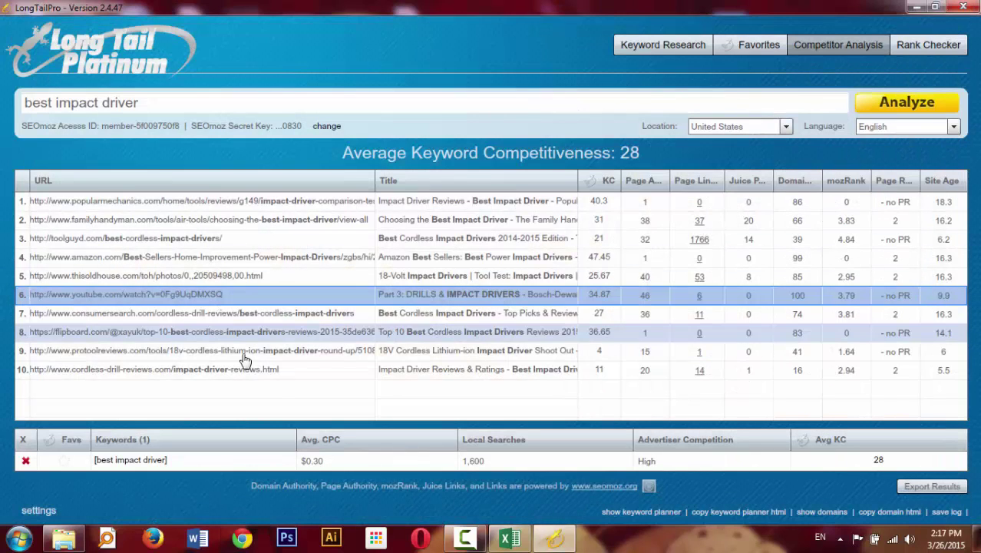
double_click(86, 335)
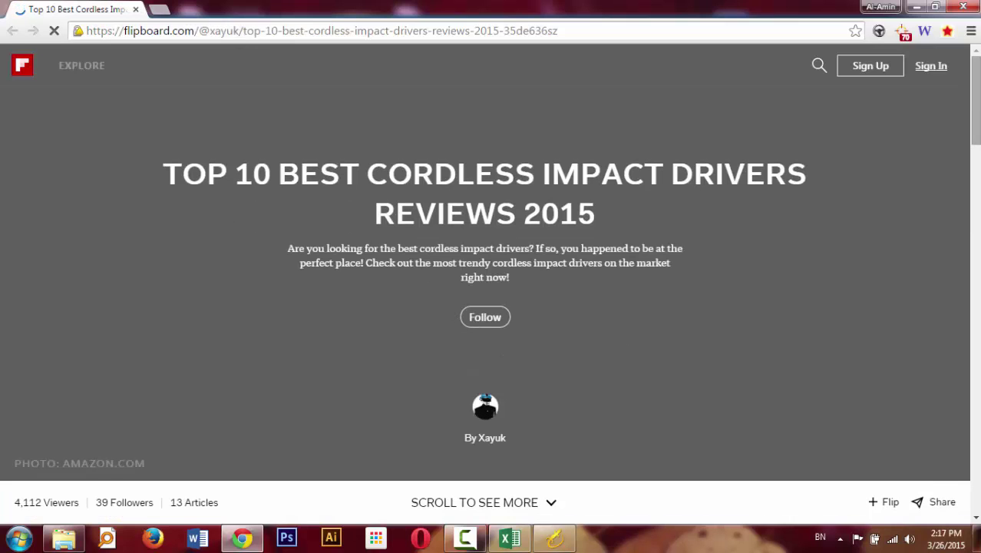
scroll(491, 299, down, 10)
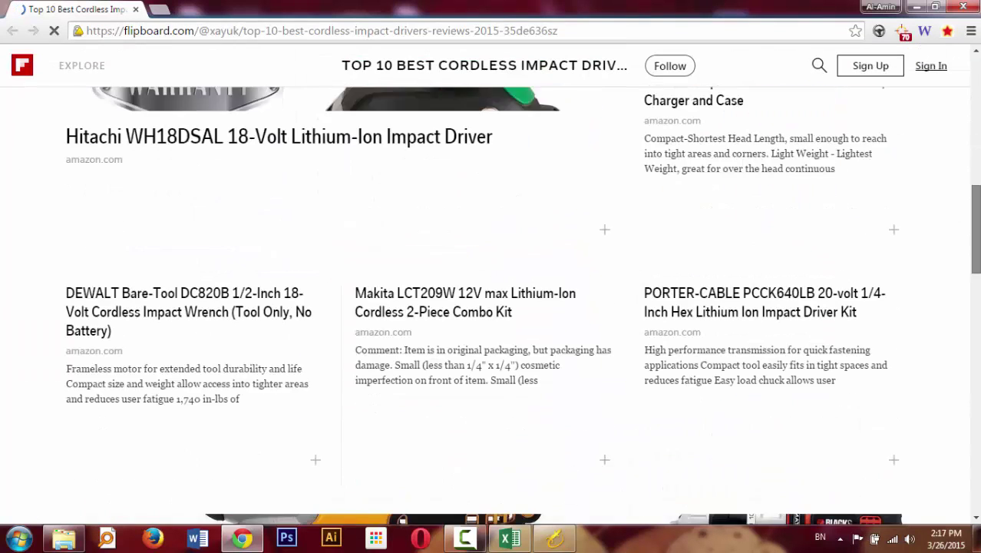
scroll(491, 299, down, 3)
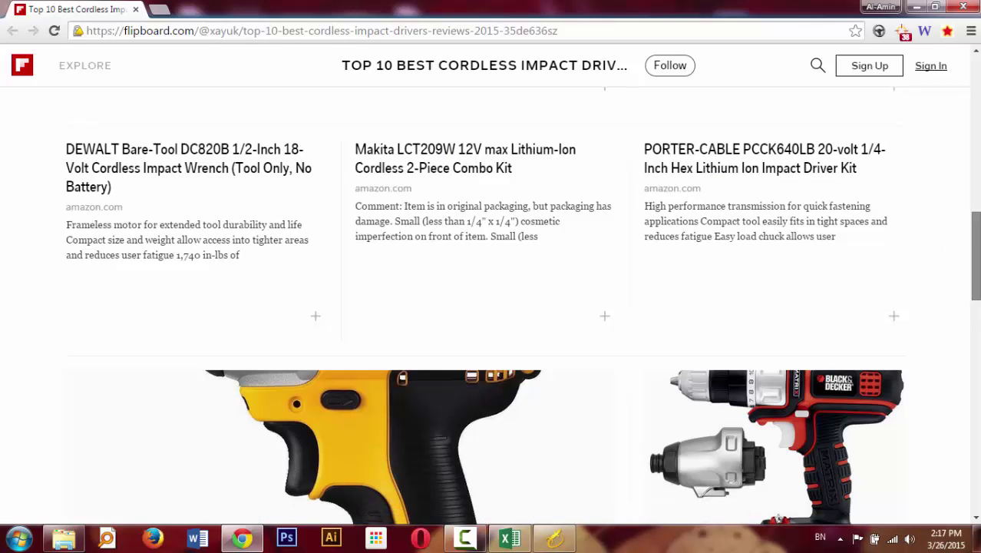
scroll(722, 203, down, 9)
scroll(491, 299, down, 3)
scroll(491, 300, up, 15)
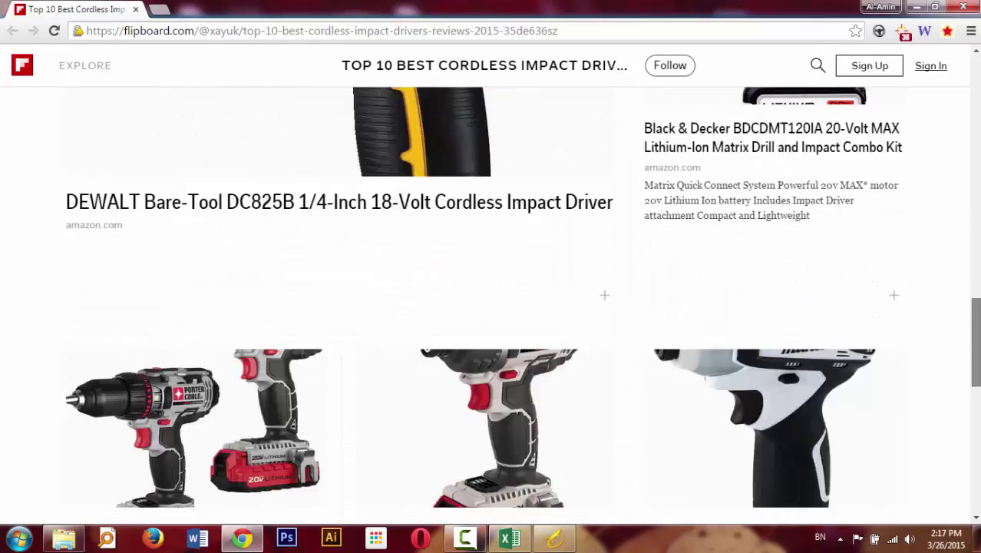
scroll(491, 300, down, 10)
key(alt+Tab)
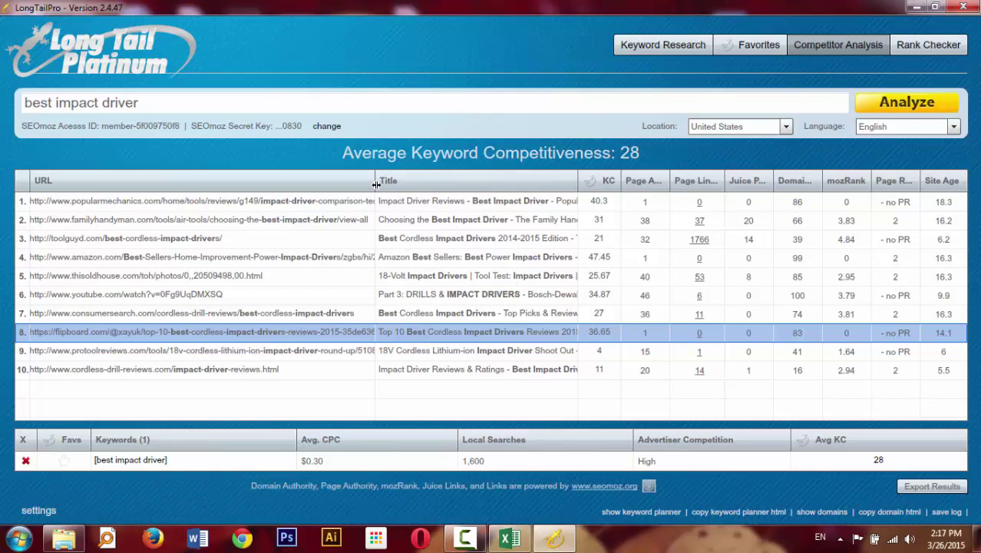
- Narrow the URL column, widen the Title column, and compare how the competitors' page titles use the keyword
drag(376, 184, 202, 184)
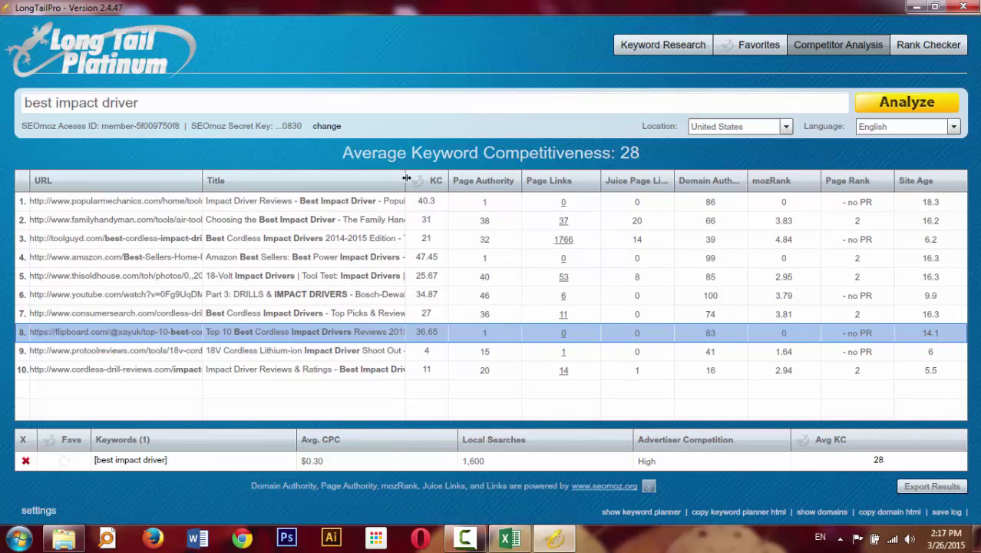
drag(406, 178, 543, 181)
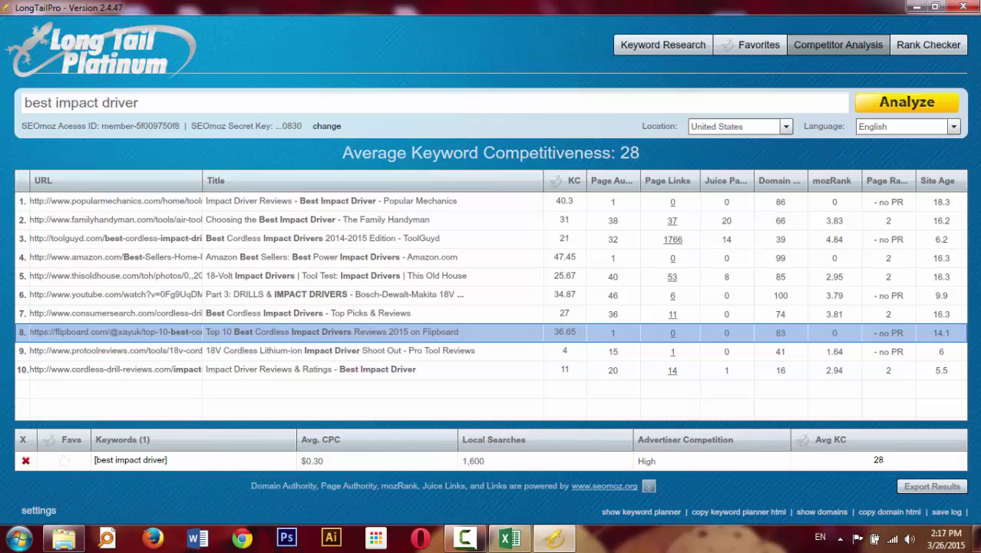
click(383, 208)
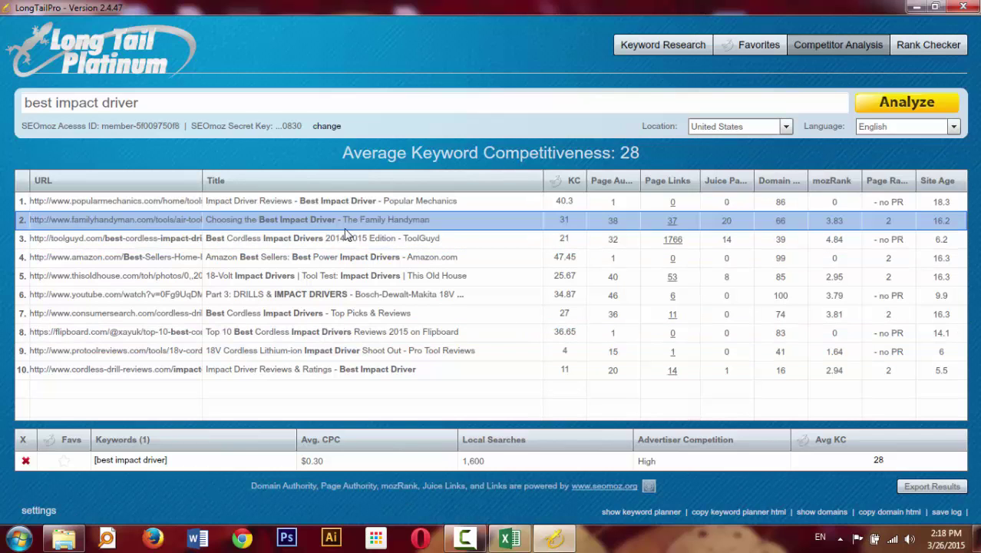
click(363, 239)
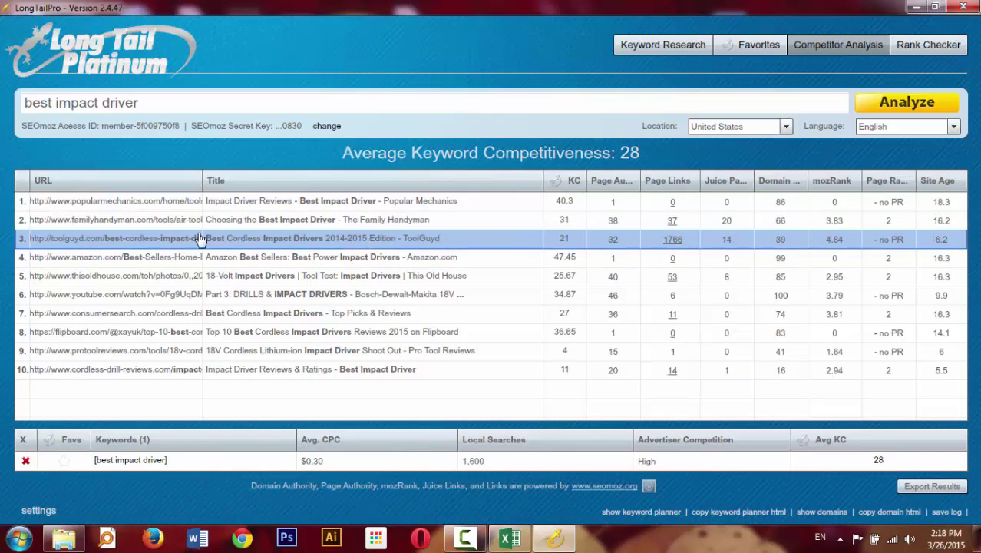
click(247, 255)
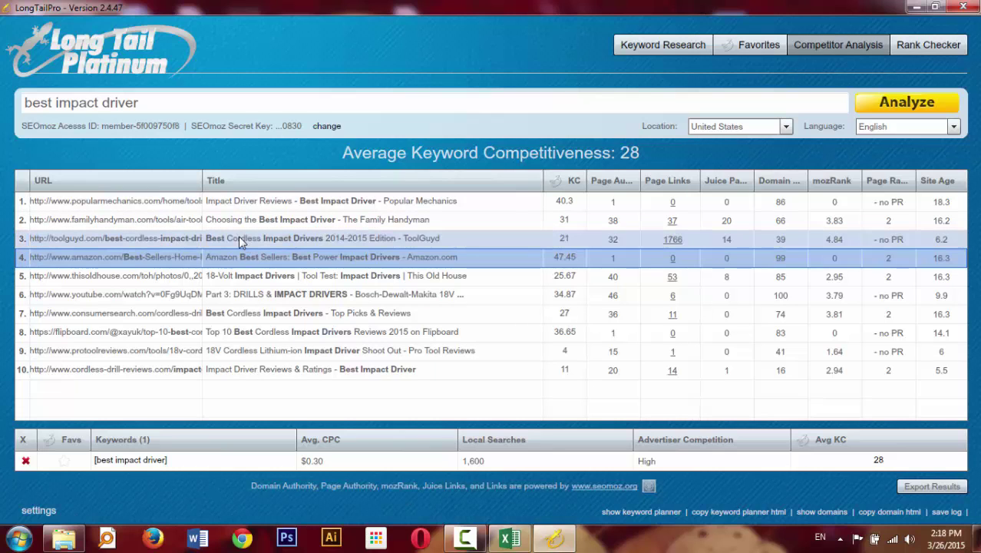
click(261, 275)
key(Down)
key(Down)
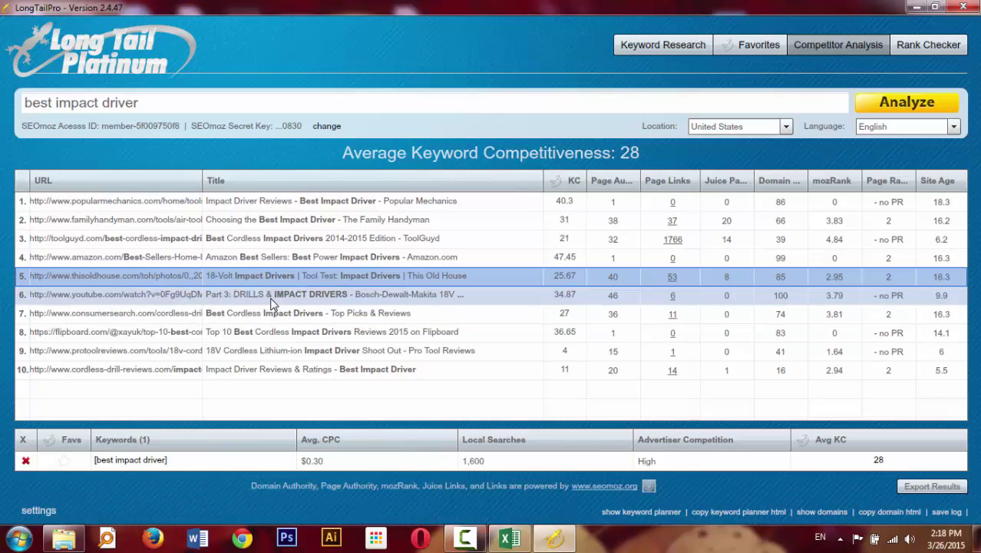
click(285, 352)
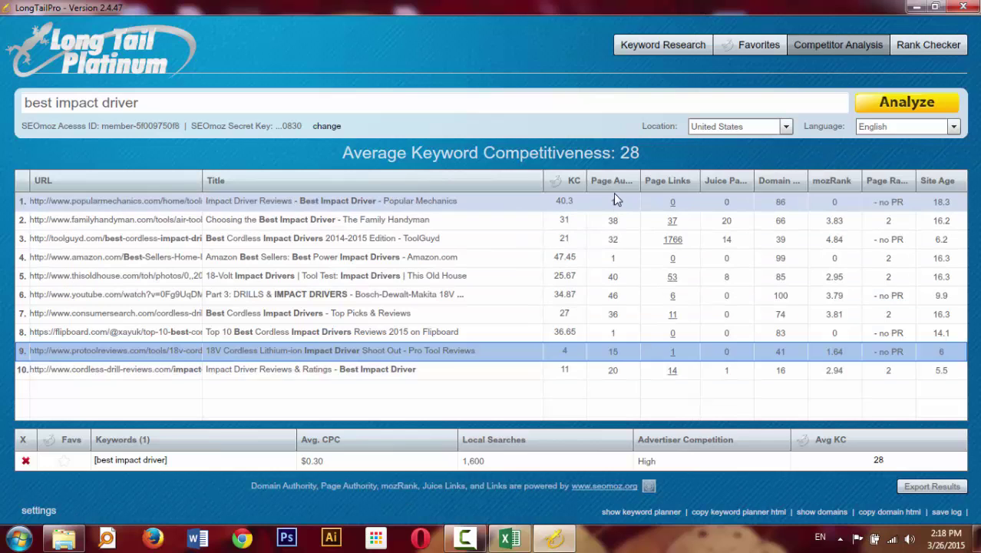
- Compare the Page Authority values across the competitors, focusing on Popular Mechanics, Amazon, Flipboard, Pro Tool Reviews and cordless-drill-reviews.com
click(615, 372)
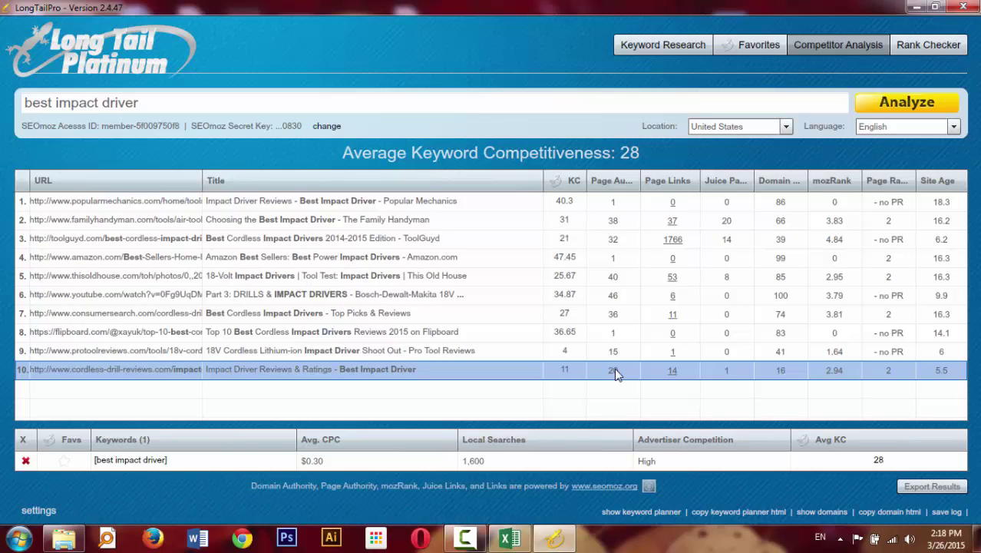
click(612, 206)
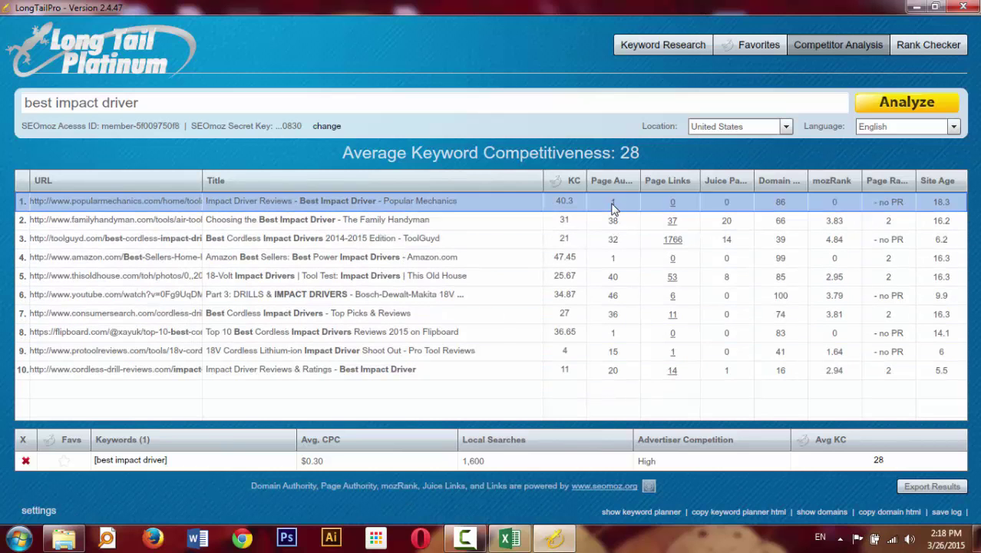
click(614, 262)
click(613, 335)
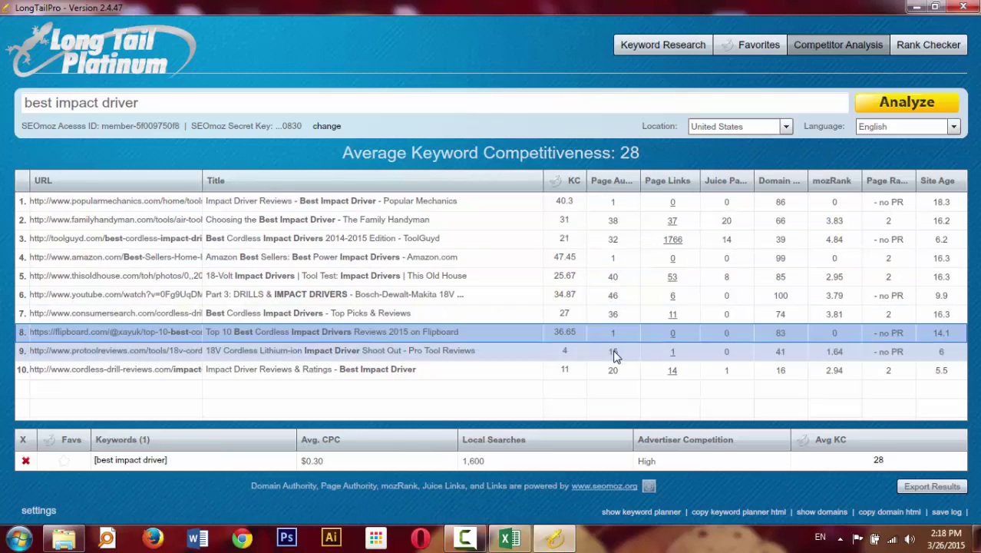
click(614, 355)
click(613, 365)
click(613, 357)
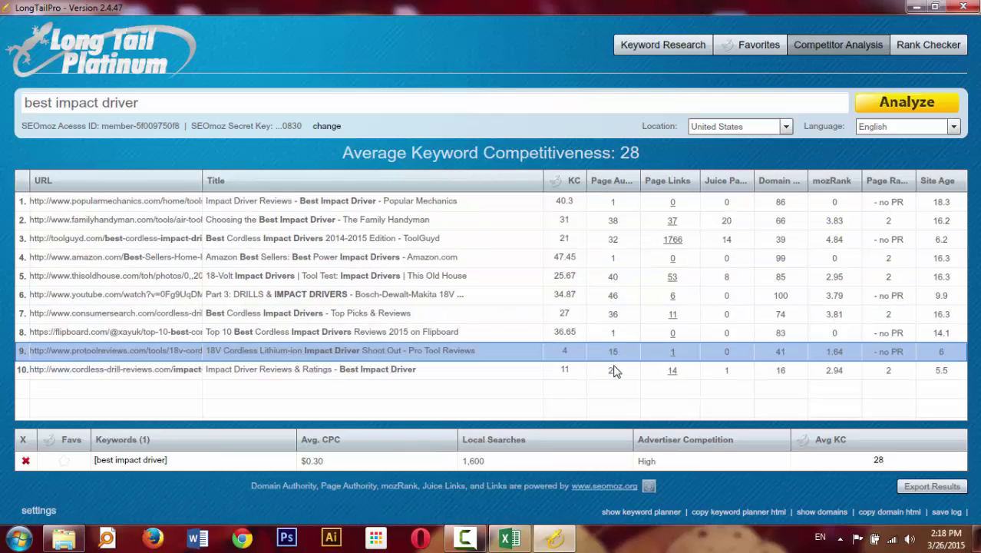
click(614, 370)
click(614, 358)
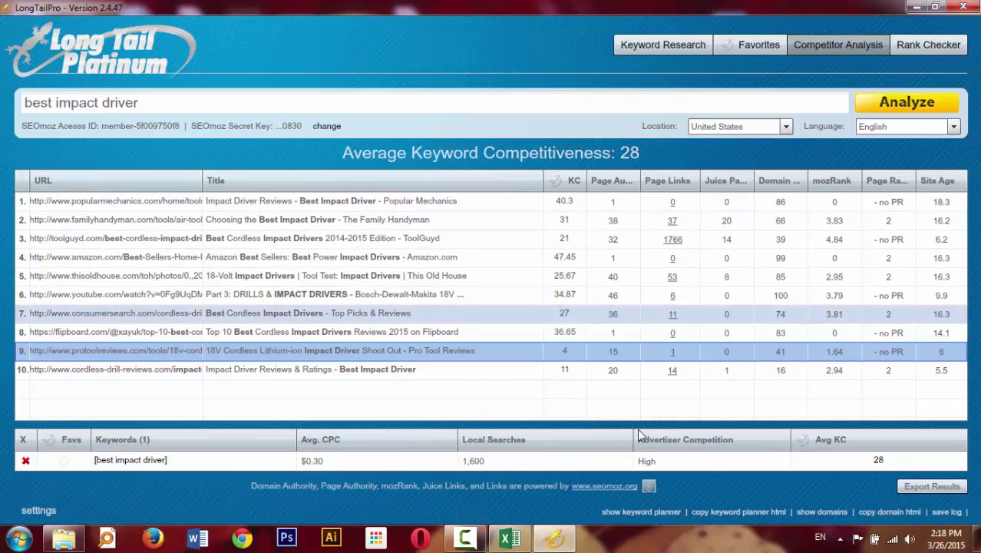
- Examine the competitors' page links, juice page links and domain authority values
click(630, 275)
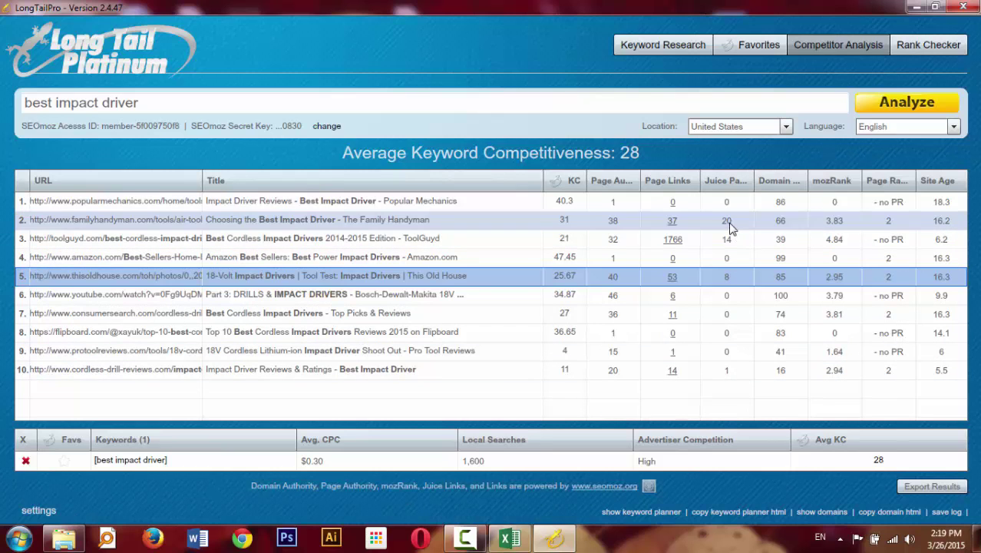
click(731, 228)
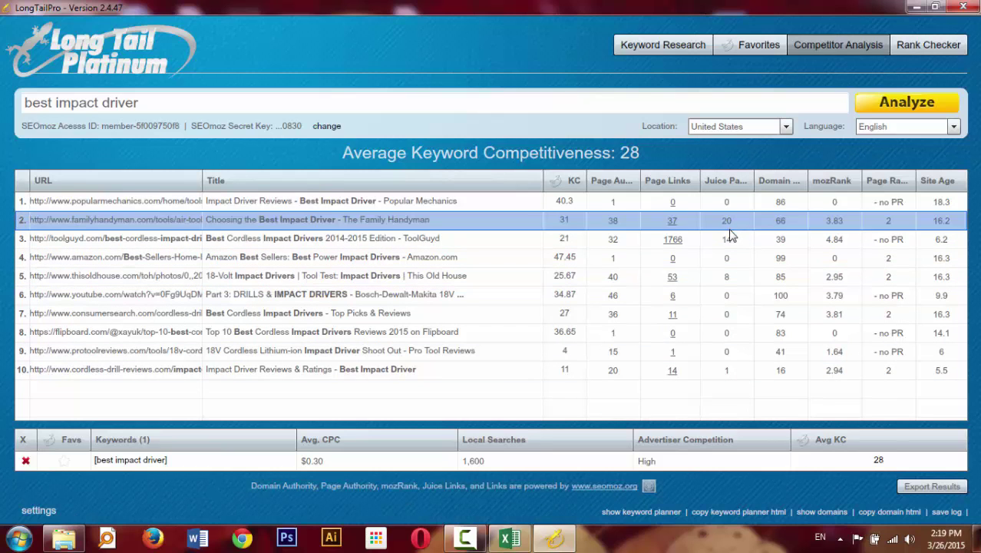
click(730, 237)
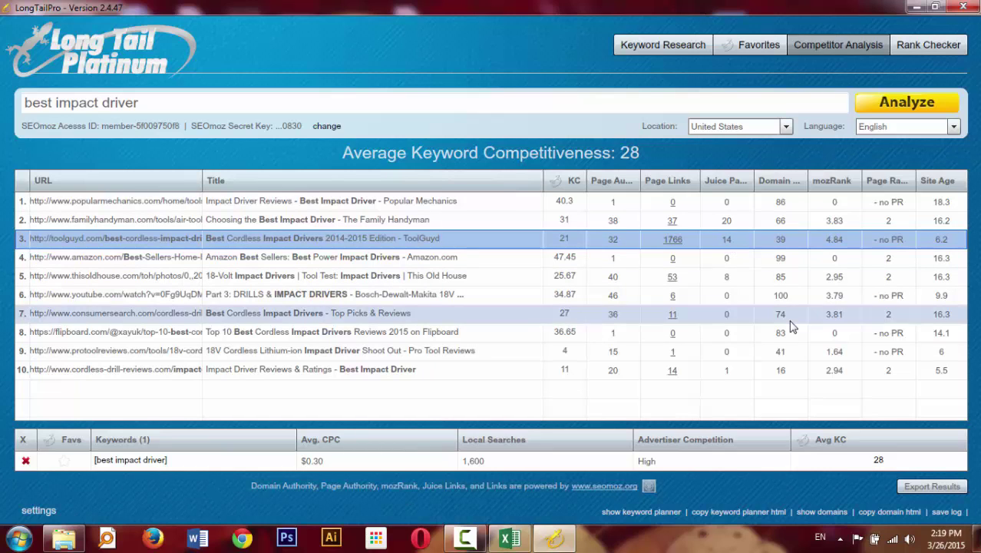
click(782, 368)
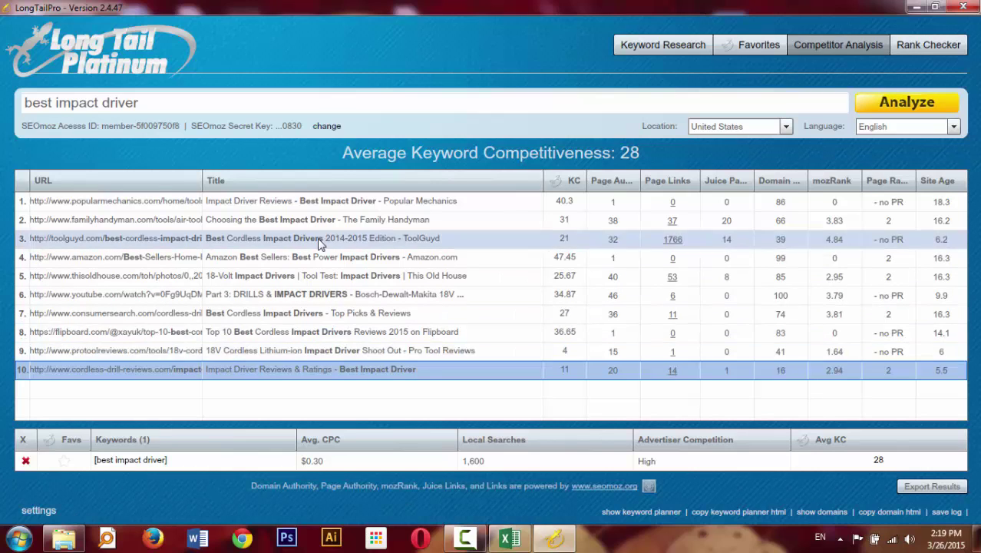
- Open the Popular Mechanics, Family Handyman, ToolGuyd, Amazon and This Old House competitor pages in the browser from the competitor table
click(72, 205)
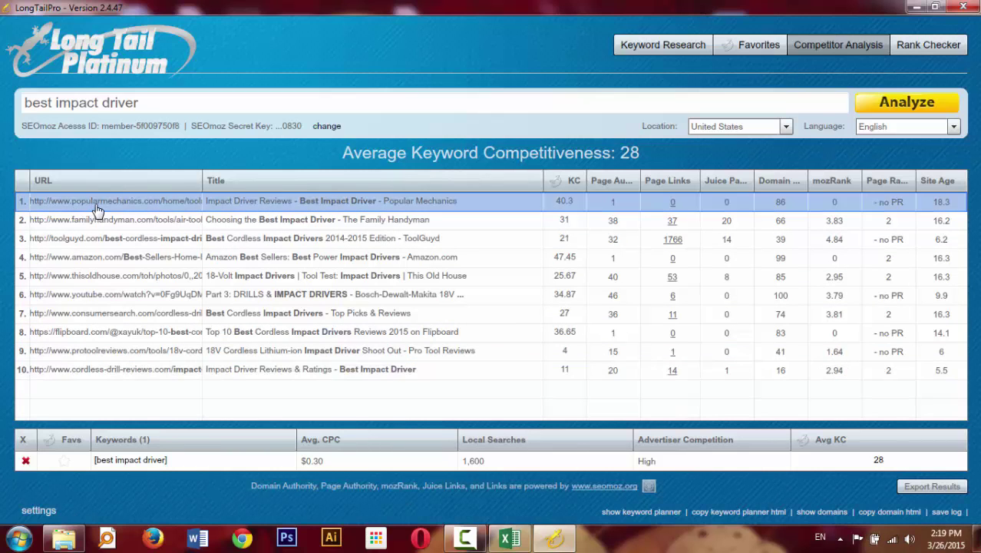
double_click(97, 206)
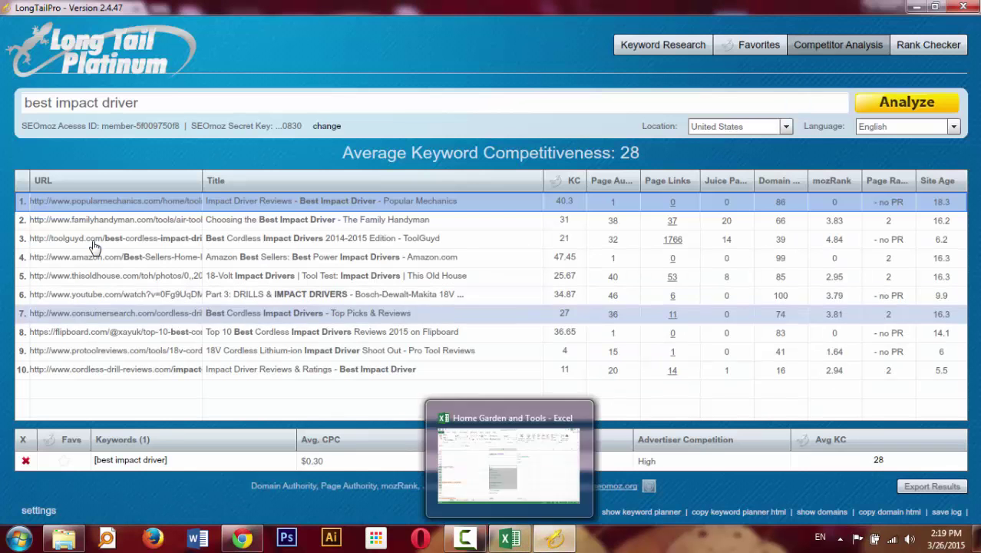
double_click(80, 221)
click(554, 539)
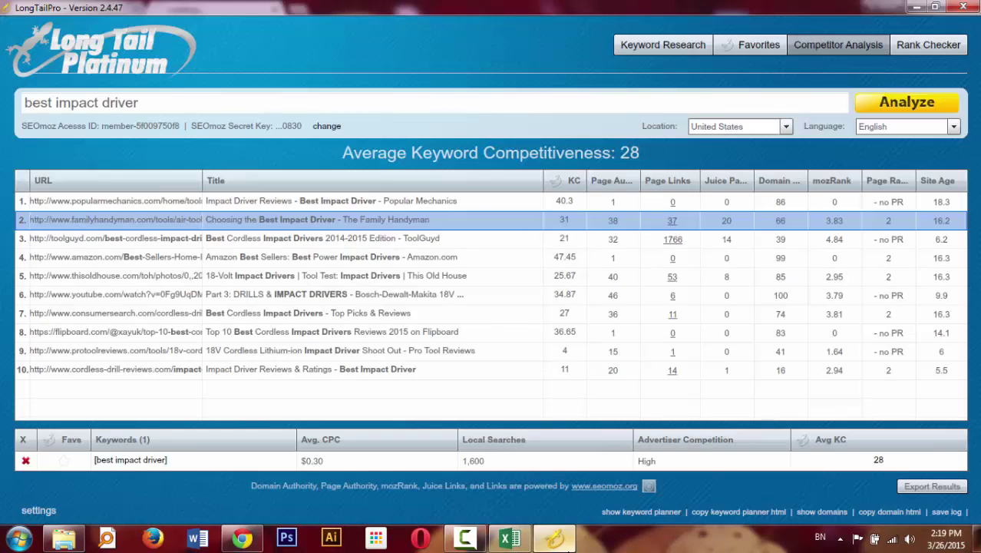
double_click(92, 240)
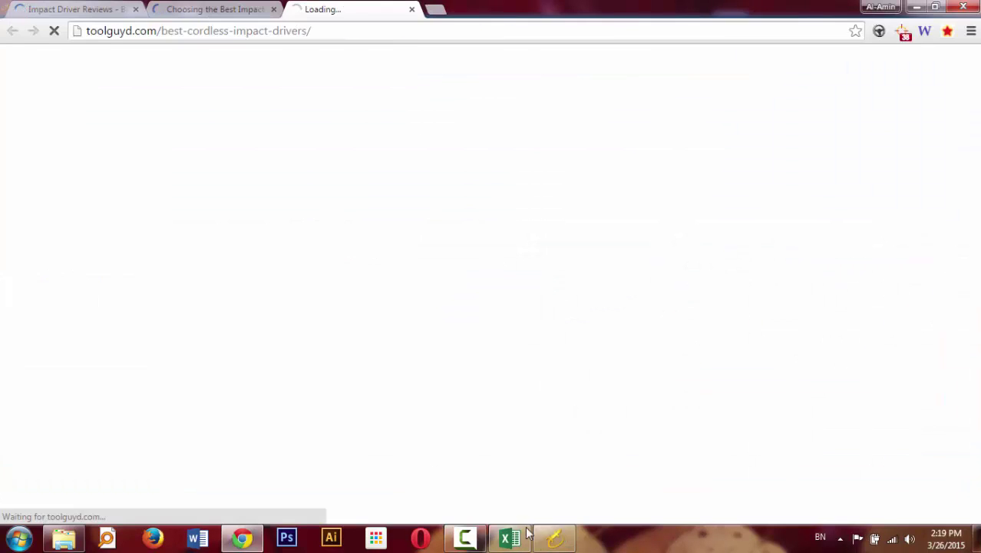
click(554, 538)
double_click(103, 259)
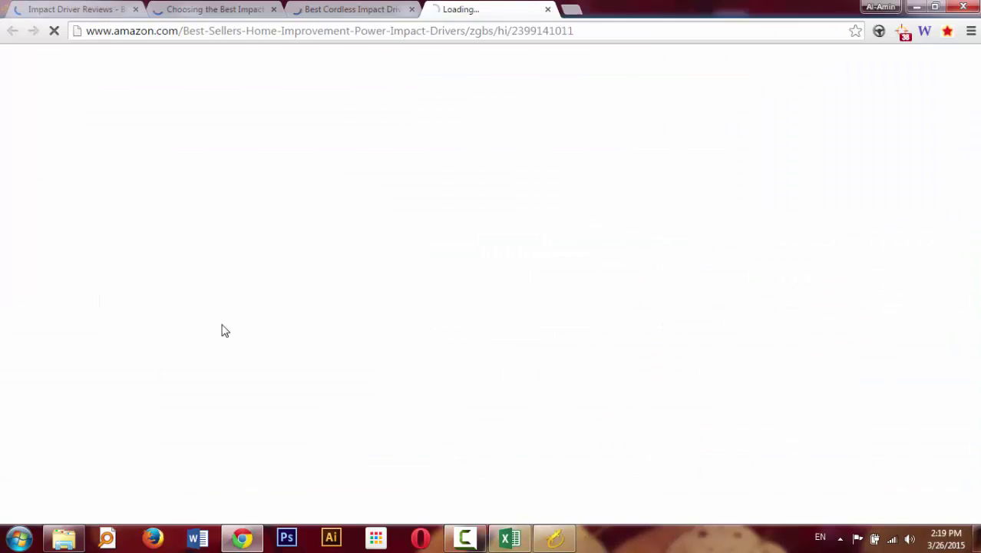
click(554, 539)
double_click(119, 278)
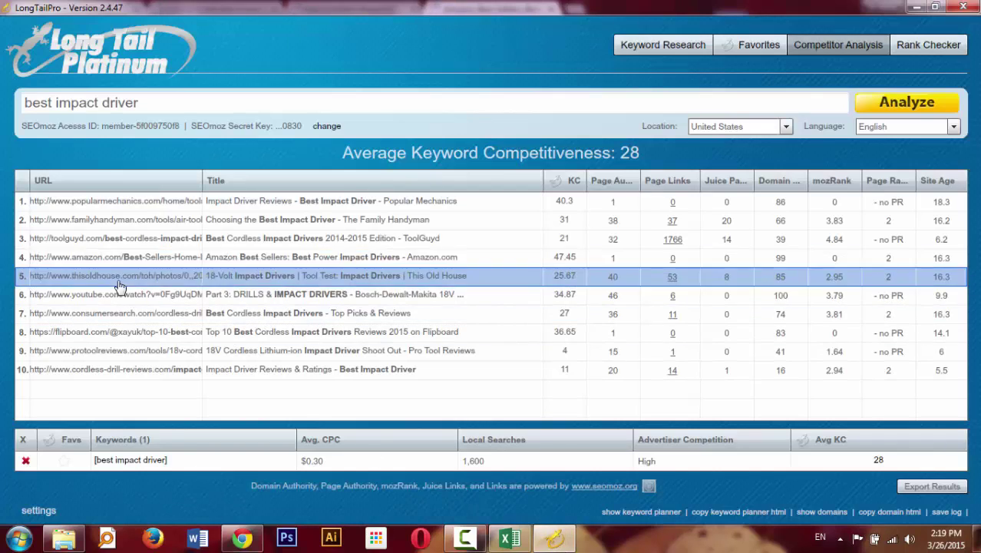
- Open the YouTube, ConsumerSearch, Flipboard and Pro Tool Reviews competitor pages from the competitor table
click(554, 538)
double_click(96, 296)
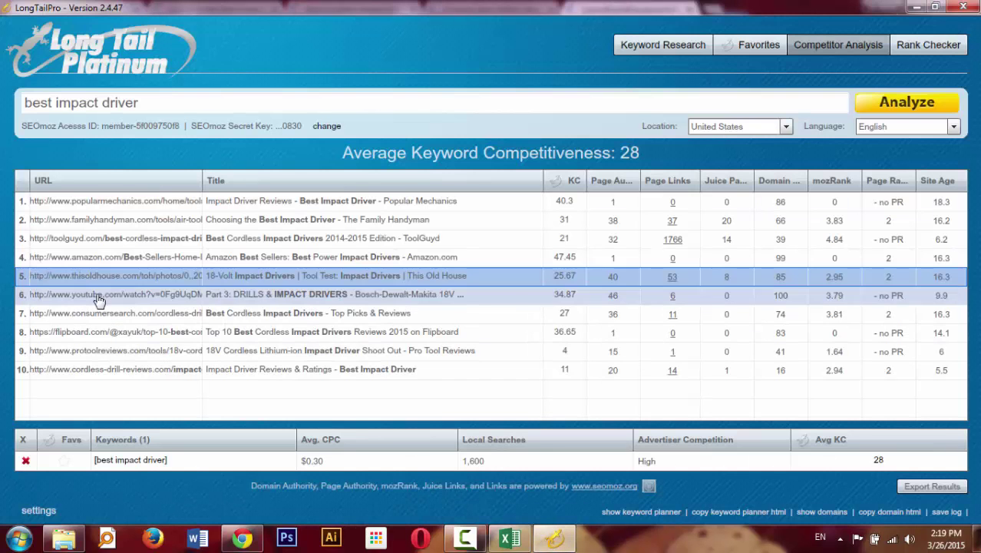
click(554, 539)
click(102, 322)
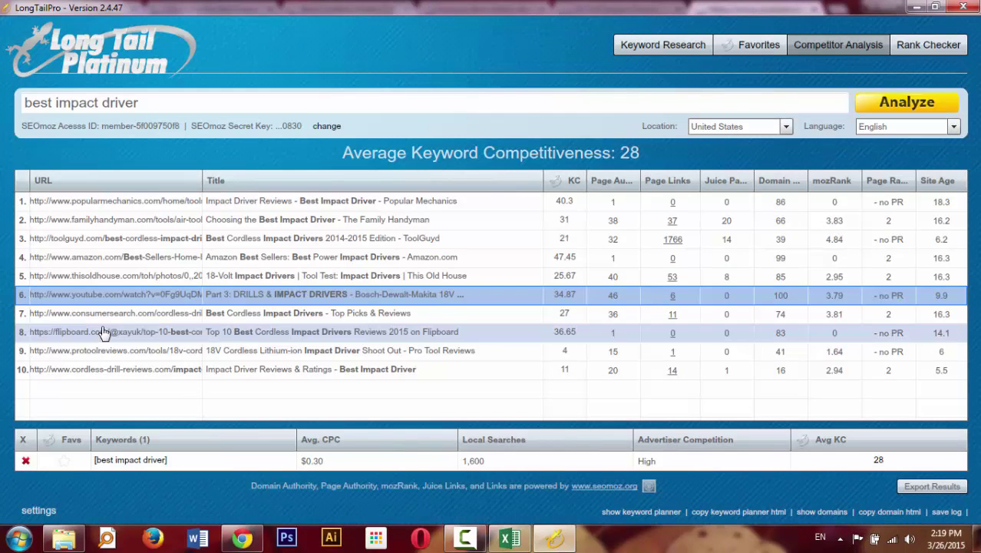
double_click(102, 322)
click(554, 539)
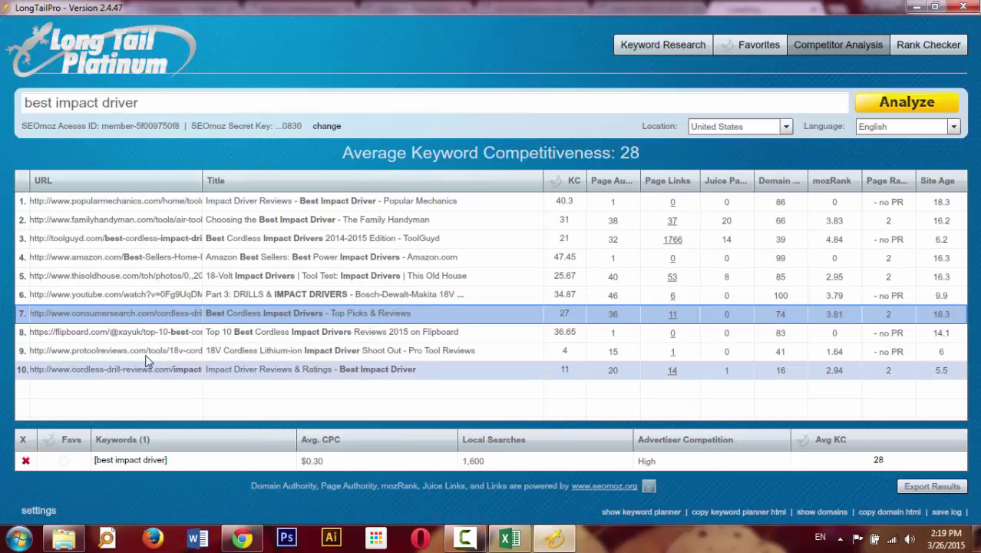
double_click(125, 339)
click(554, 539)
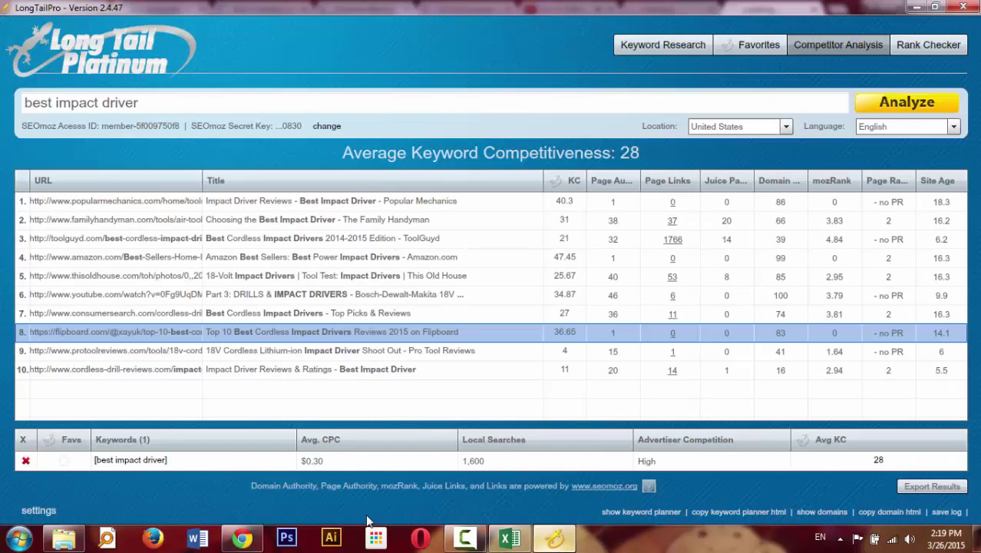
double_click(104, 349)
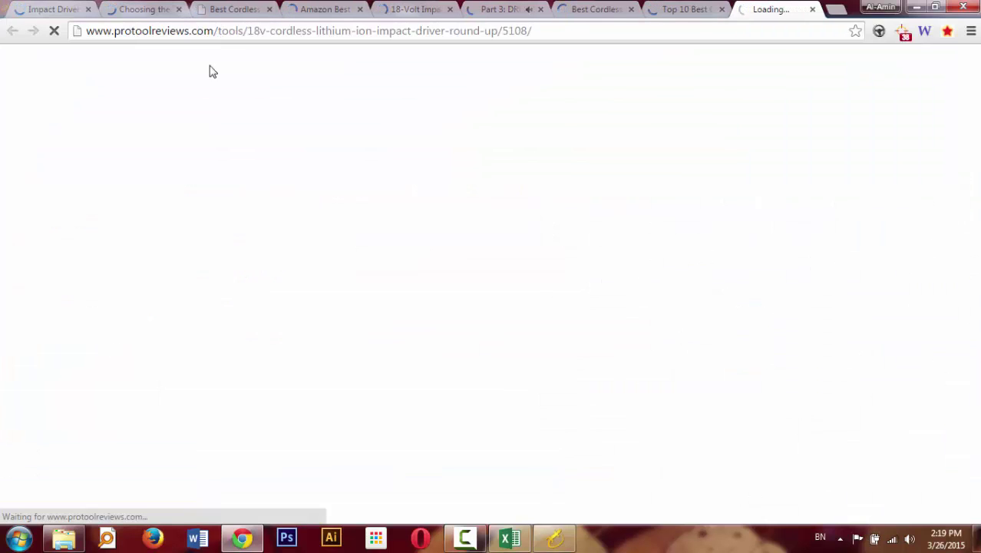
- Pause the video on the YouTube competitor page and open the cordless-drill-reviews.com page from the competitor table
click(497, 9)
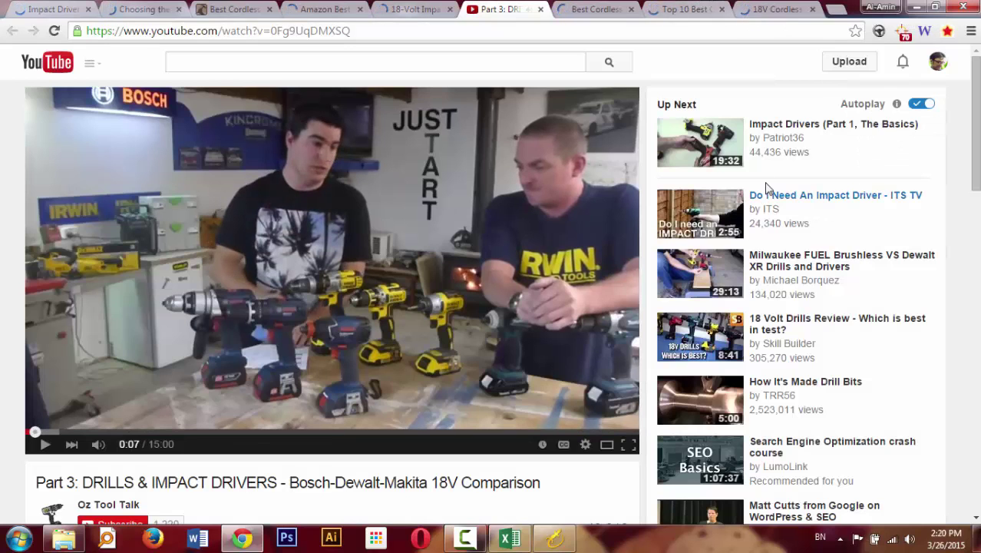
click(568, 542)
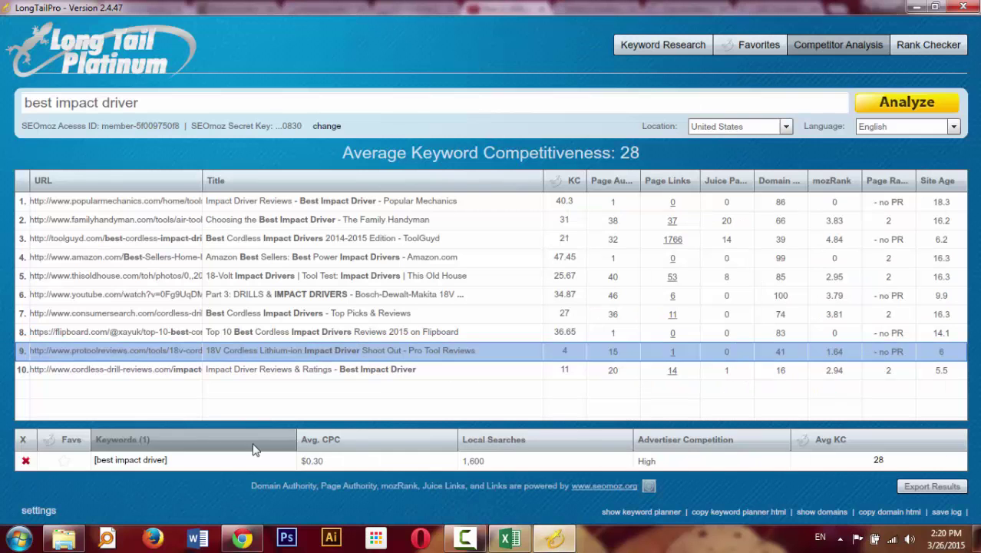
click(135, 373)
- Examine the Popular Mechanics impact driver comparison page, highlighting its short intro text and checking the rest, and close the page
click(53, 7)
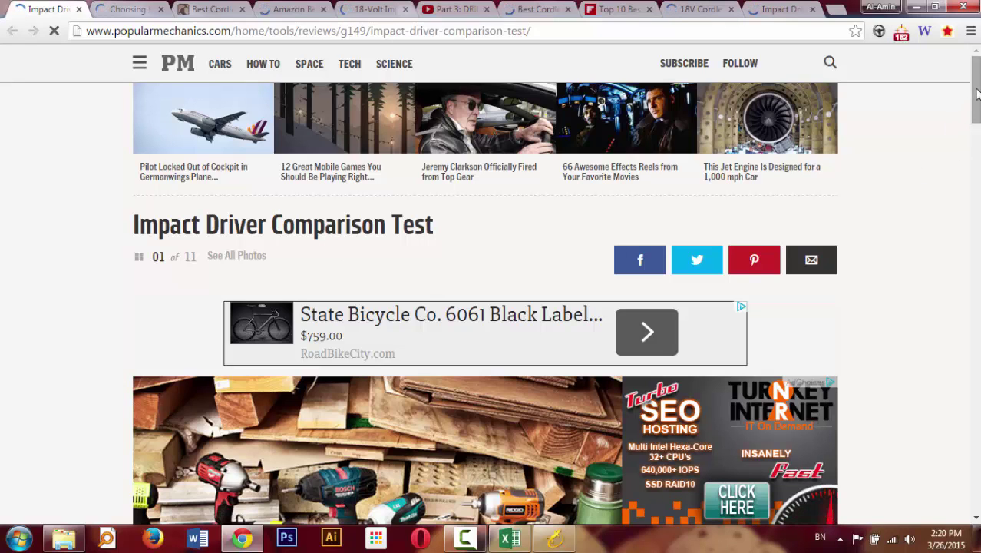
drag(975, 92, 973, 151)
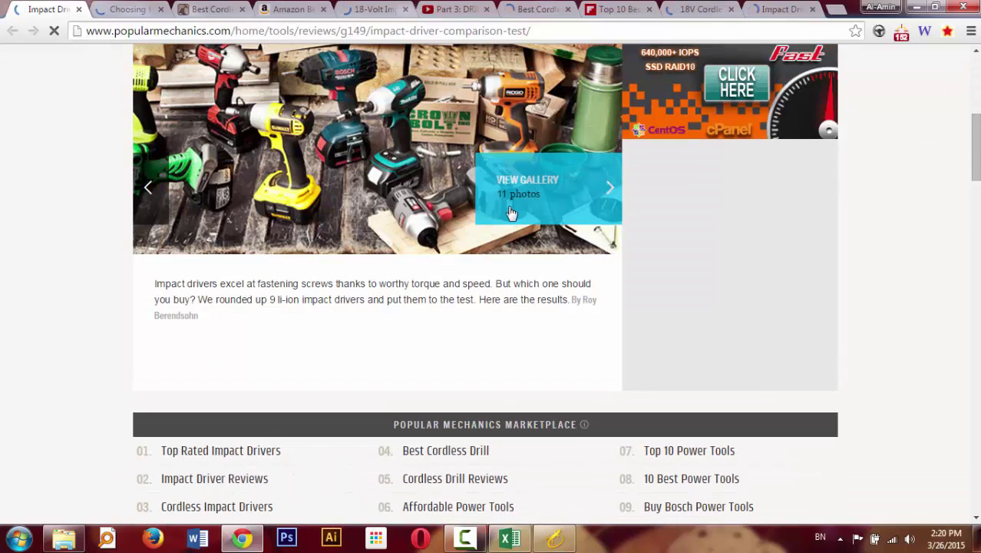
triple_click(378, 299)
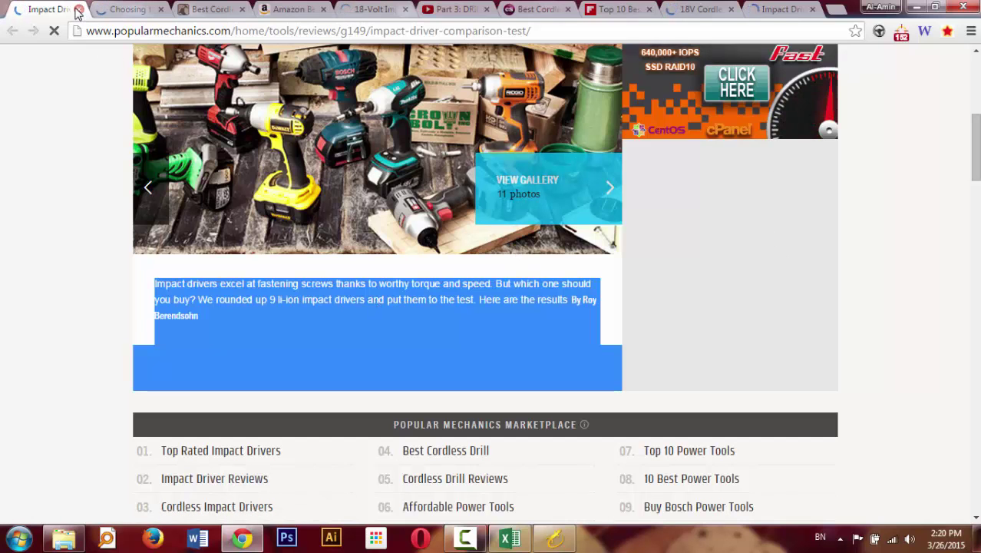
drag(976, 146, 974, 361)
scroll(598, 221, down, 6)
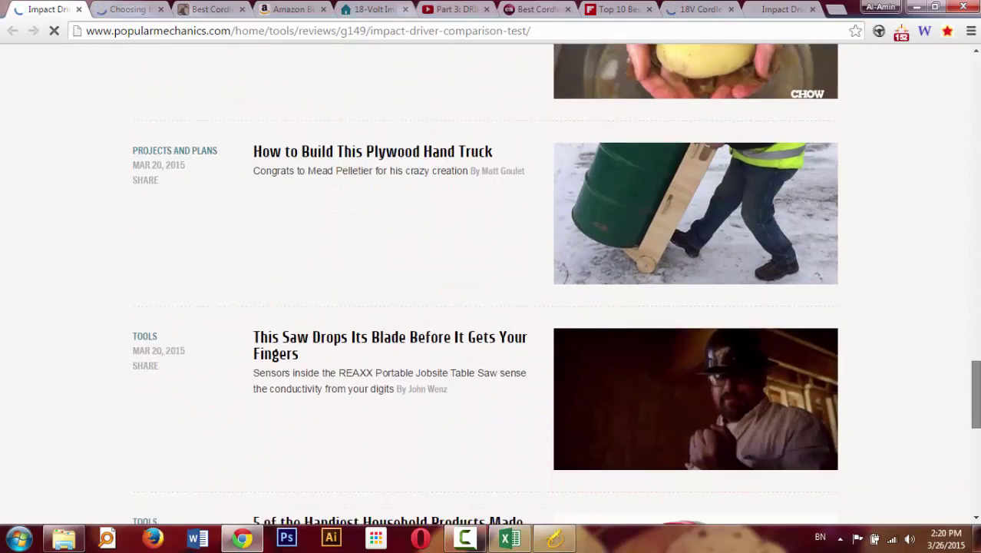
click(79, 10)
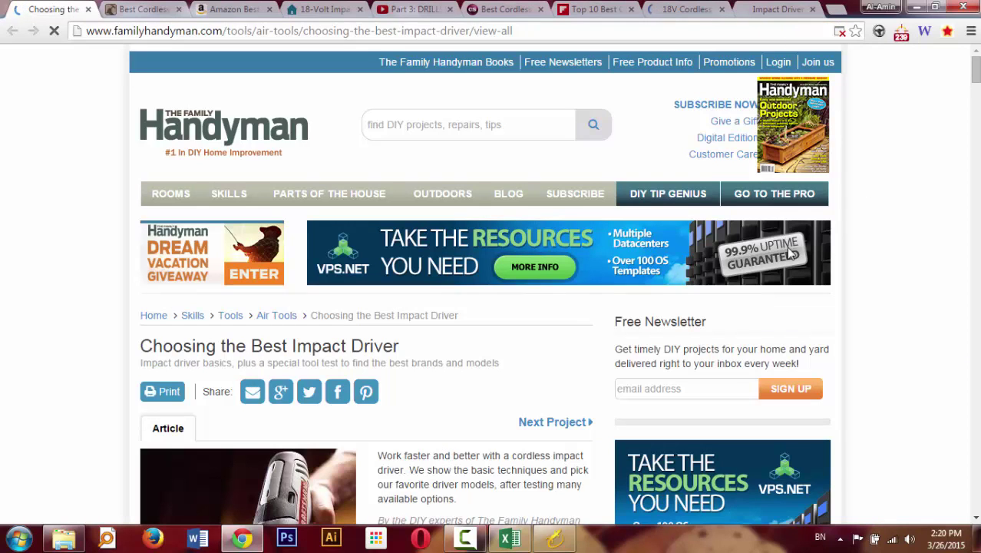
- Skim the Family Handyman article from start to end and highlight its heading "Choosing the Best Impact Driver"
drag(976, 81, 962, 432)
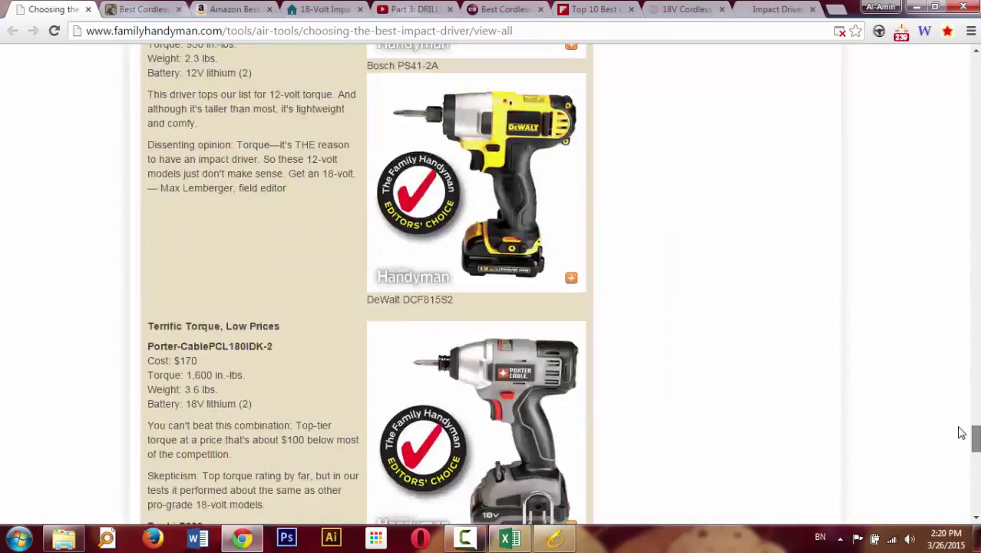
scroll(929, 172, up, 20)
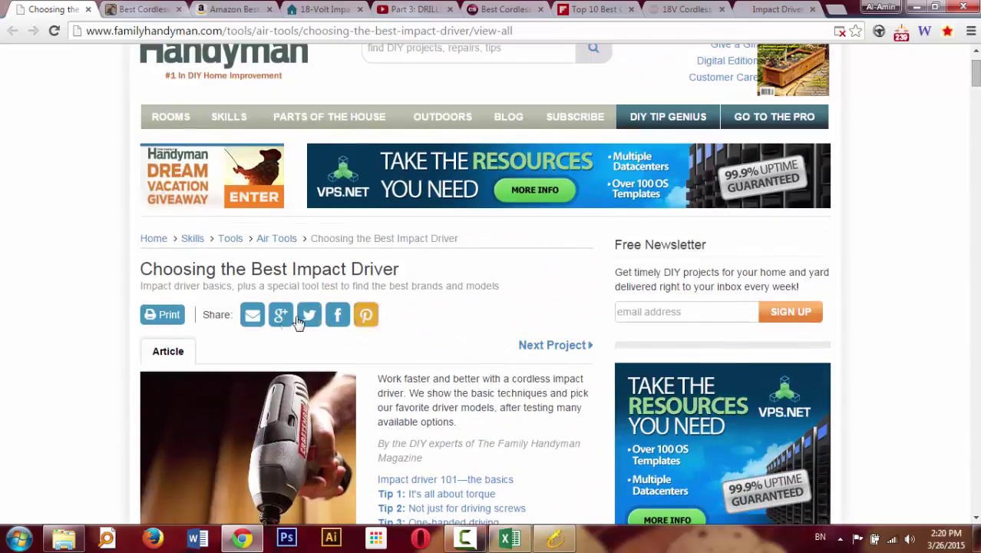
triple_click(306, 269)
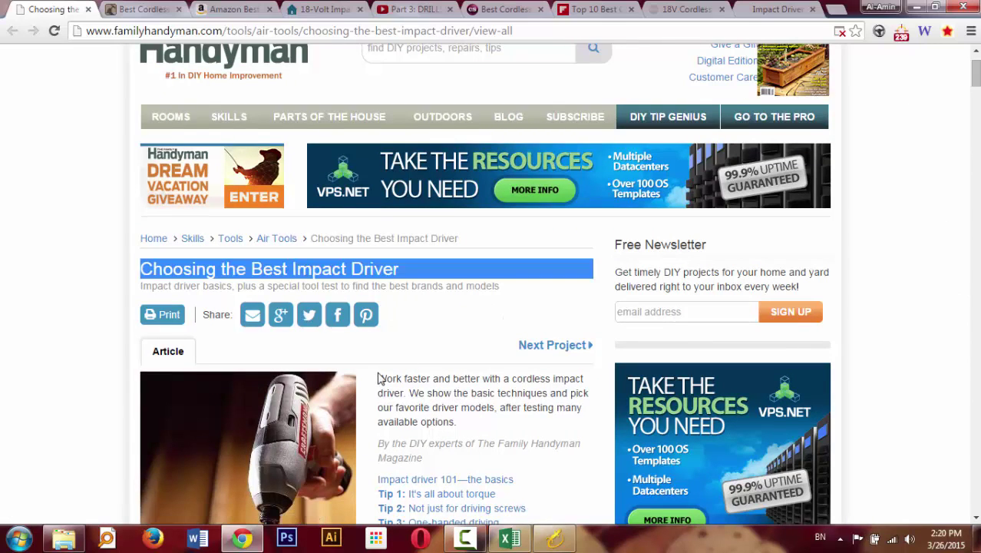
- Select the whole Family Handyman article text, count its words with the word-count extension, and close the page
drag(378, 379, 473, 409)
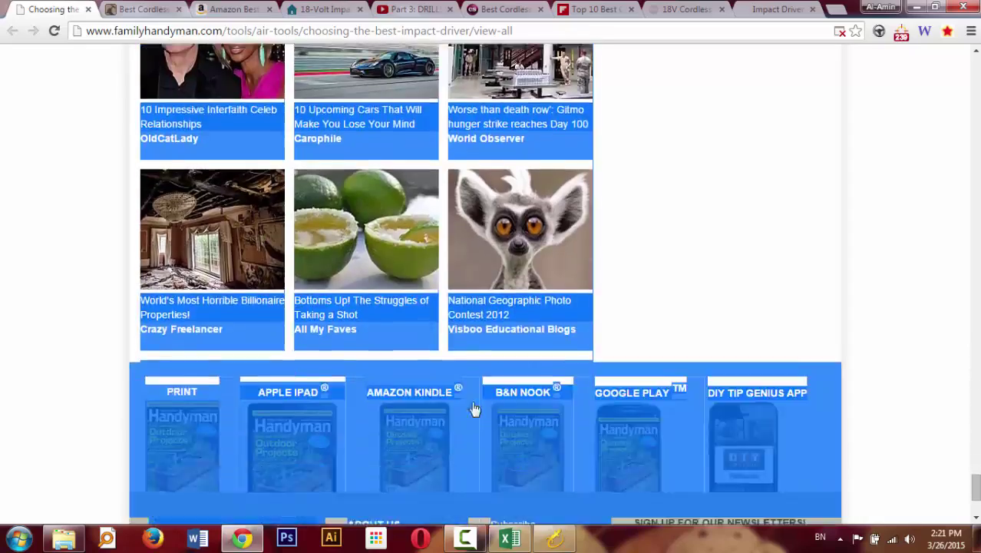
click(473, 410)
click(924, 31)
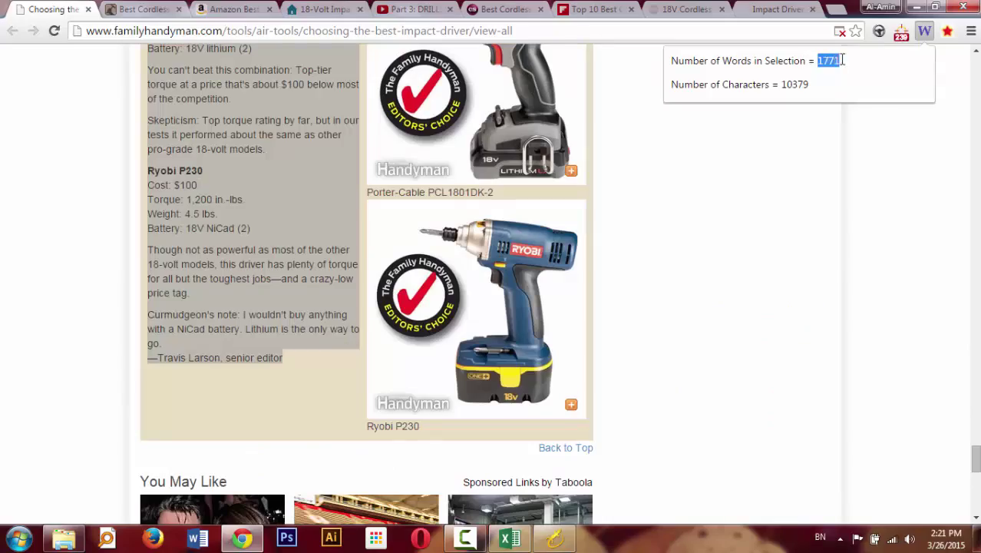
key(Escape)
click(289, 201)
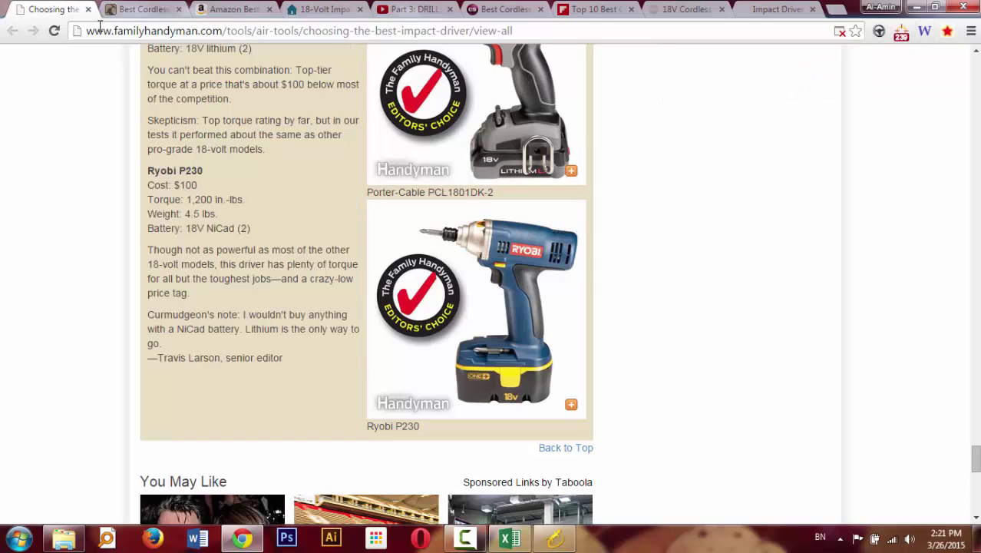
click(88, 10)
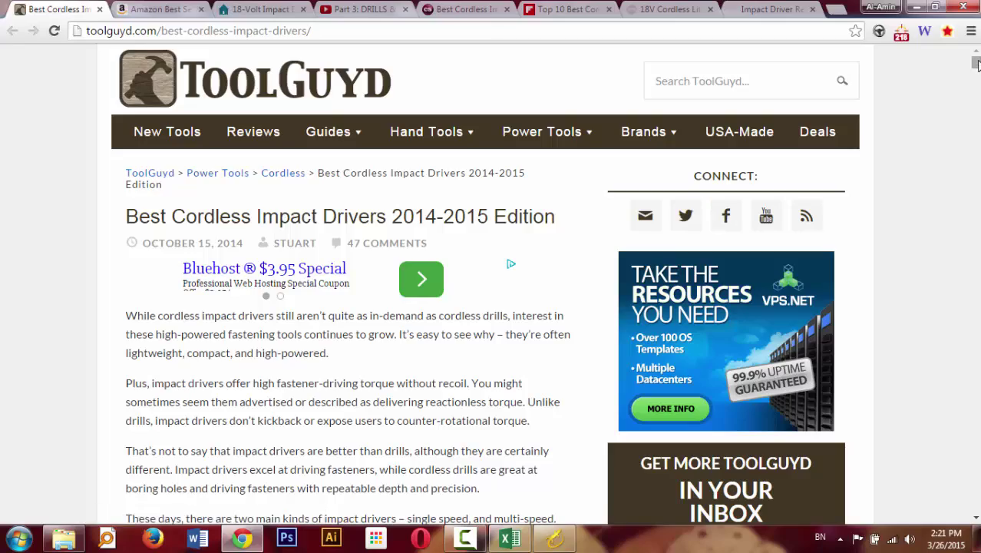
- Review the ToolGuyd "Best Cordless Impact Drivers" page, count the words from its first paragraph through the comments, and close it
drag(976, 64, 918, 58)
mouse_move(976, 69)
mouse_down()
mouse_move(976, 444)
mouse_move(968, 71)
mouse_up()
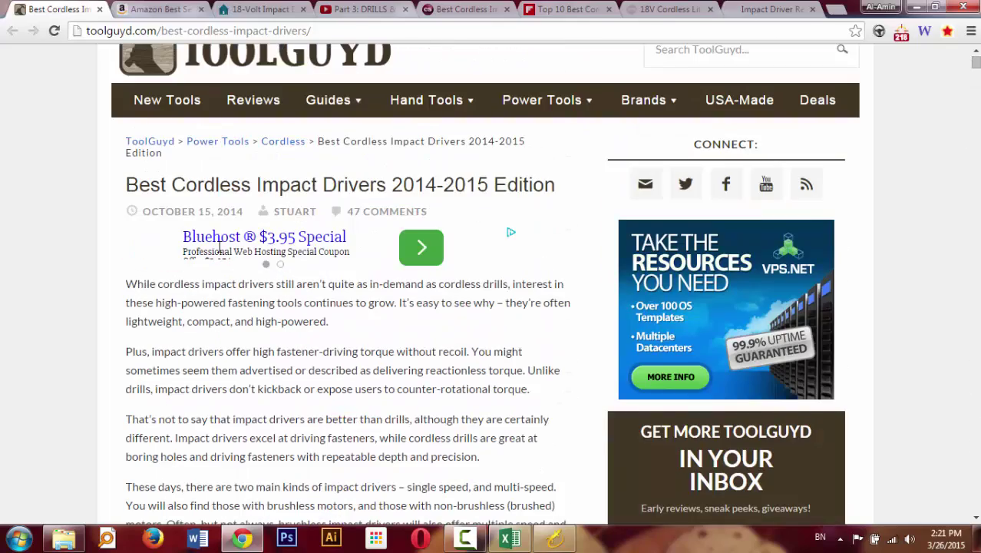
drag(128, 285, 128, 540)
scroll(346, 284, down, 15)
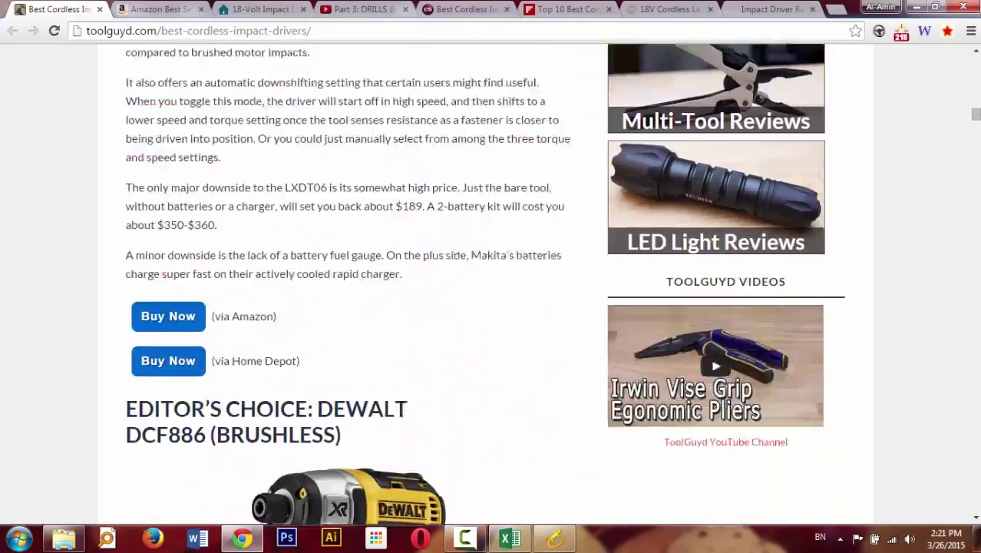
scroll(719, 115, down, 15)
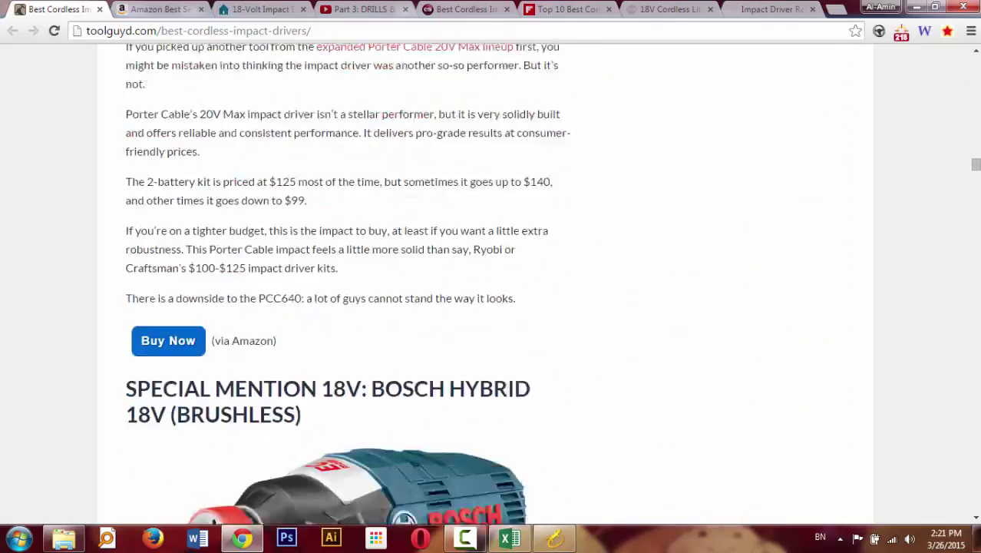
click(925, 31)
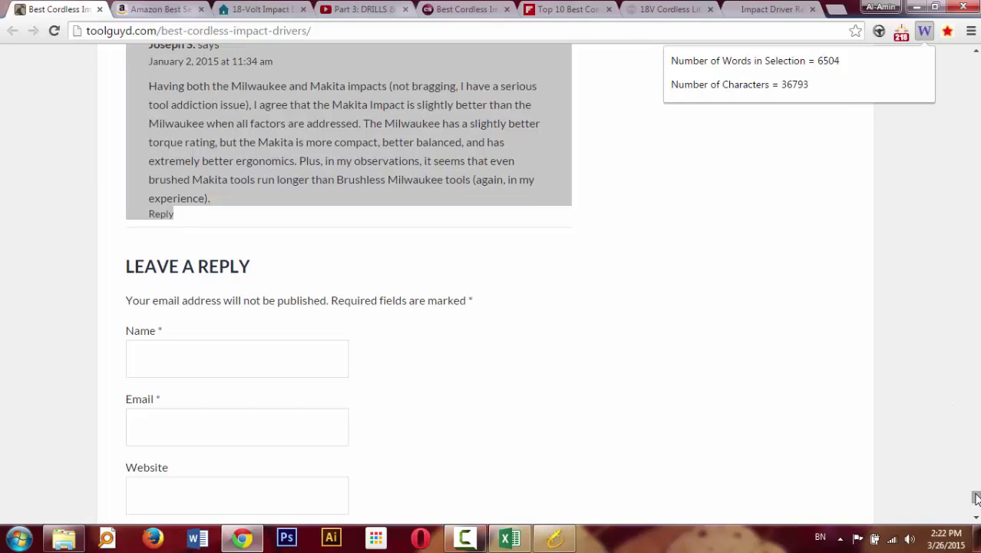
drag(975, 499, 975, 60)
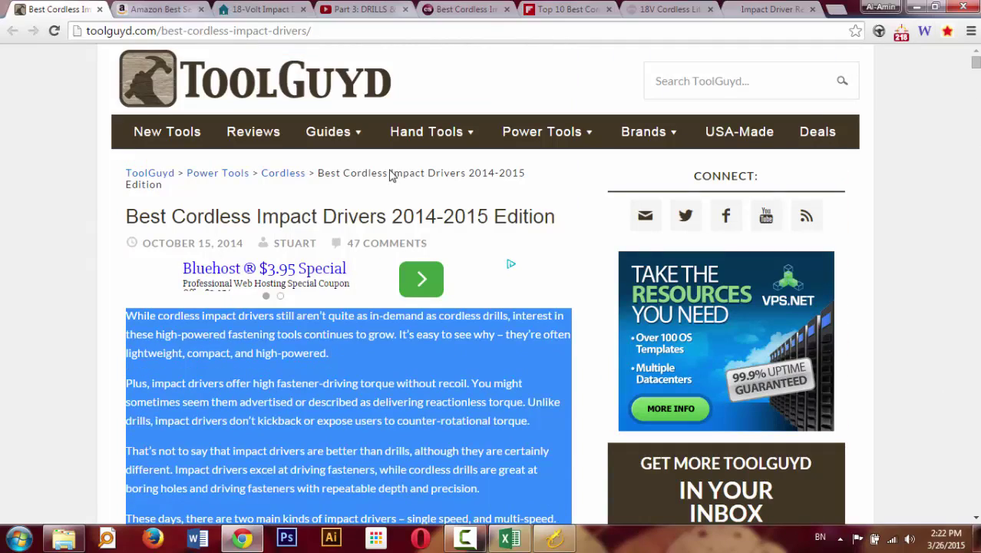
click(99, 10)
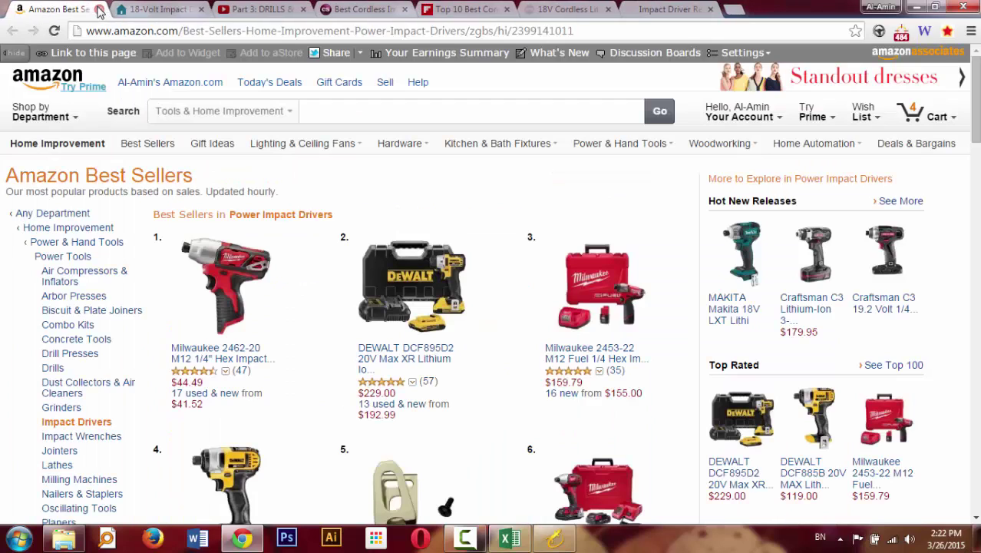
- Close the Amazon Best Sellers page, read the introduction of This Old House's impact driver test, and go to its next gallery slide
click(99, 9)
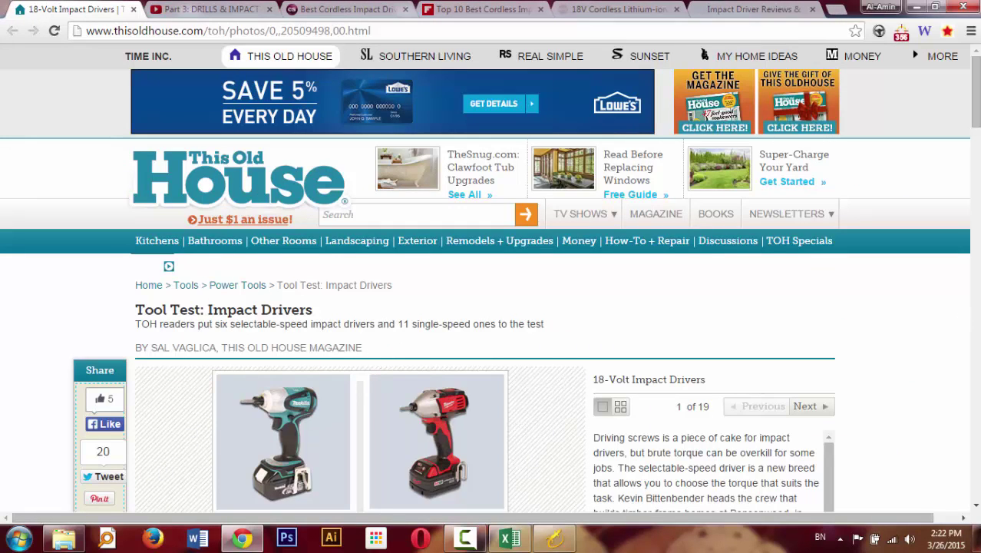
drag(975, 115, 975, 122)
scroll(911, 48, down, 4)
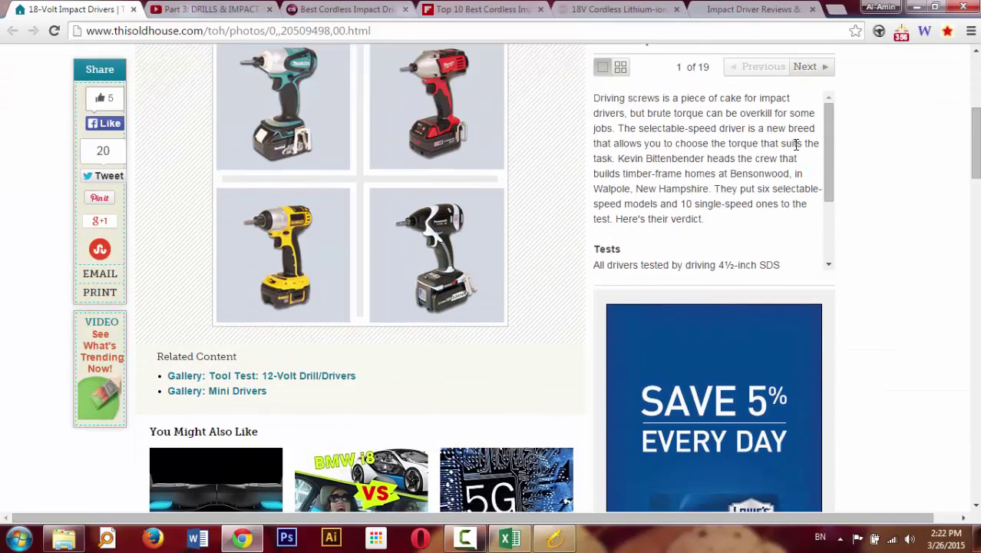
drag(835, 165, 834, 259)
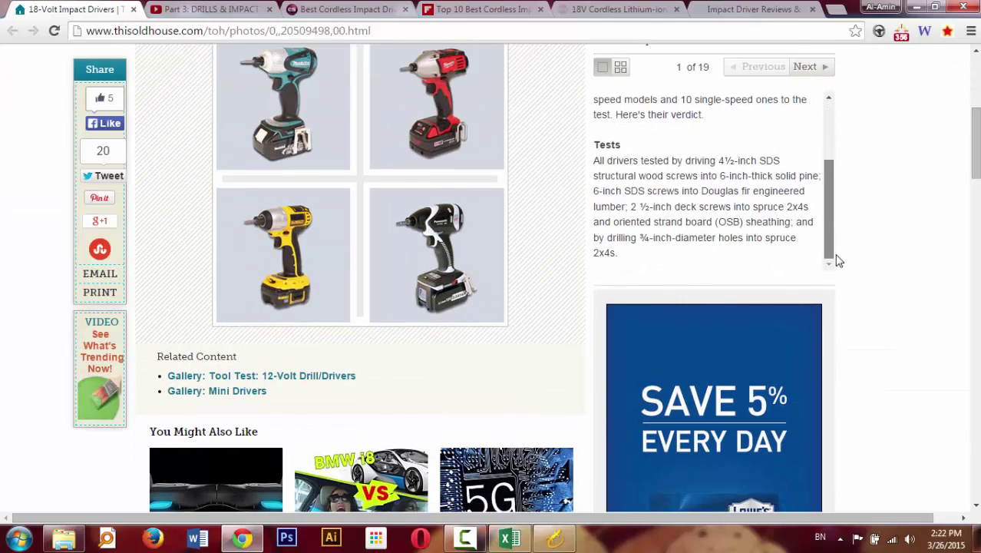
click(810, 68)
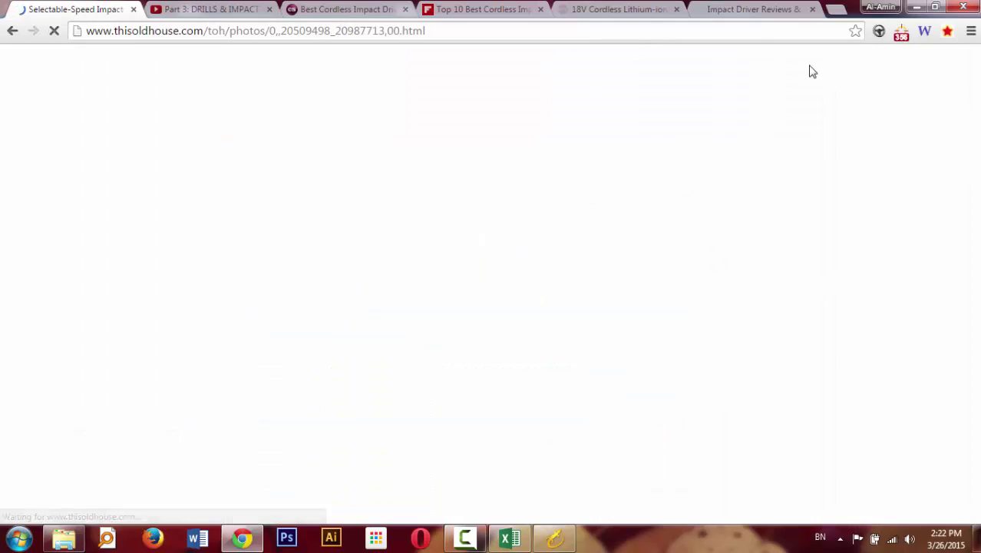
- Close the YouTube comparison page and count the words of the ConsumerSearch impact driver article from its first heading through "Elsewhere in this Report:"
click(257, 9)
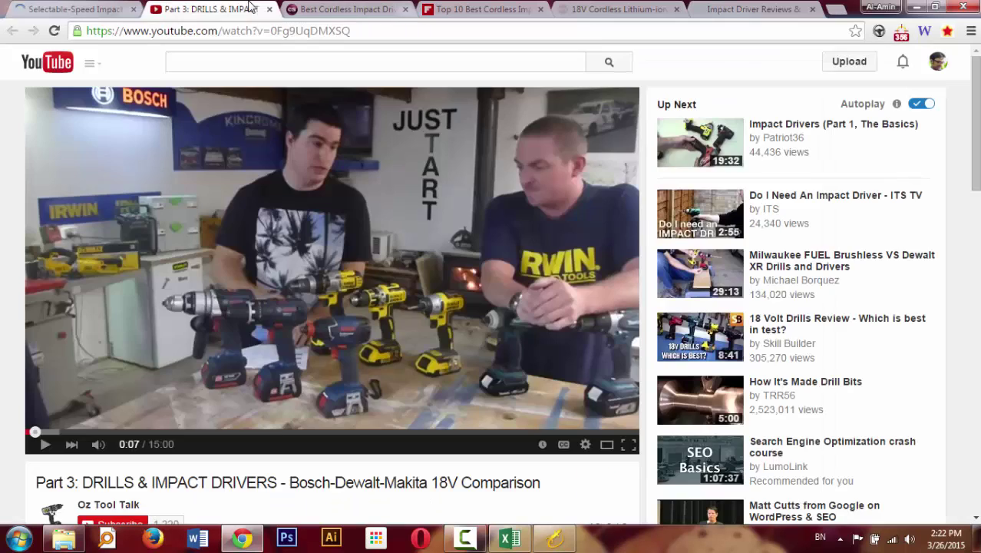
click(269, 10)
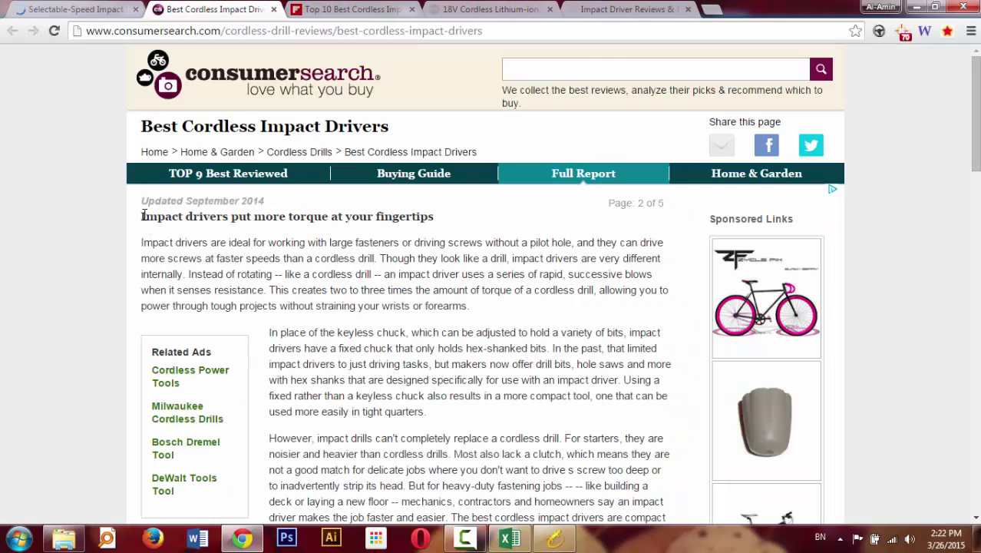
drag(143, 215, 369, 197)
drag(295, 307, 292, 335)
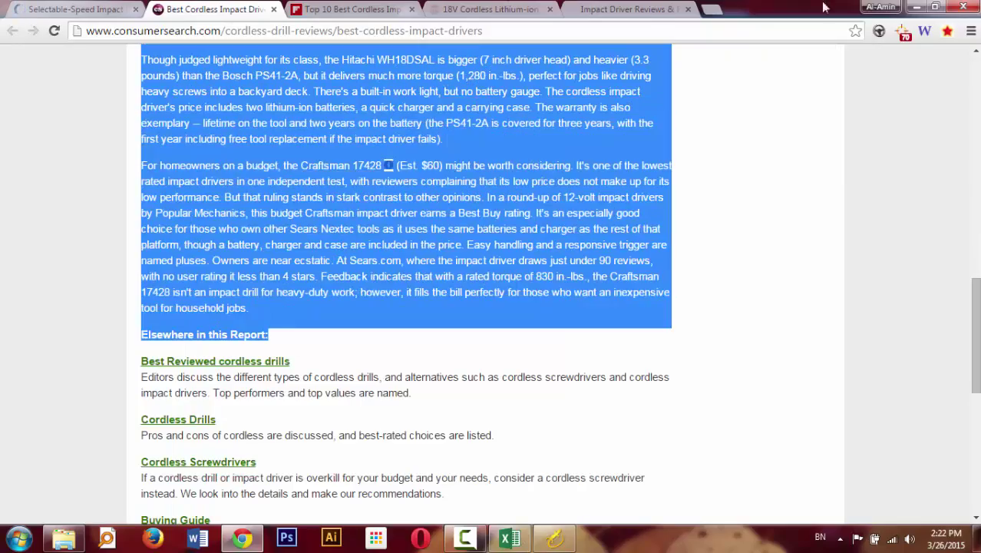
click(925, 33)
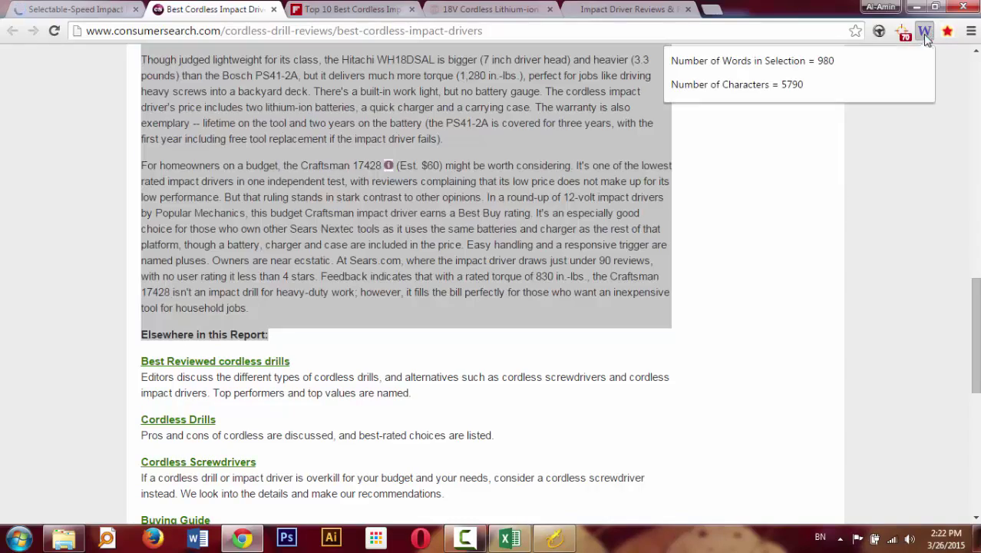
- Skim the ConsumerSearch "Best Cordless Impact Drivers" page from its introduction to the bottom and close it
click(852, 193)
drag(975, 295, 976, 87)
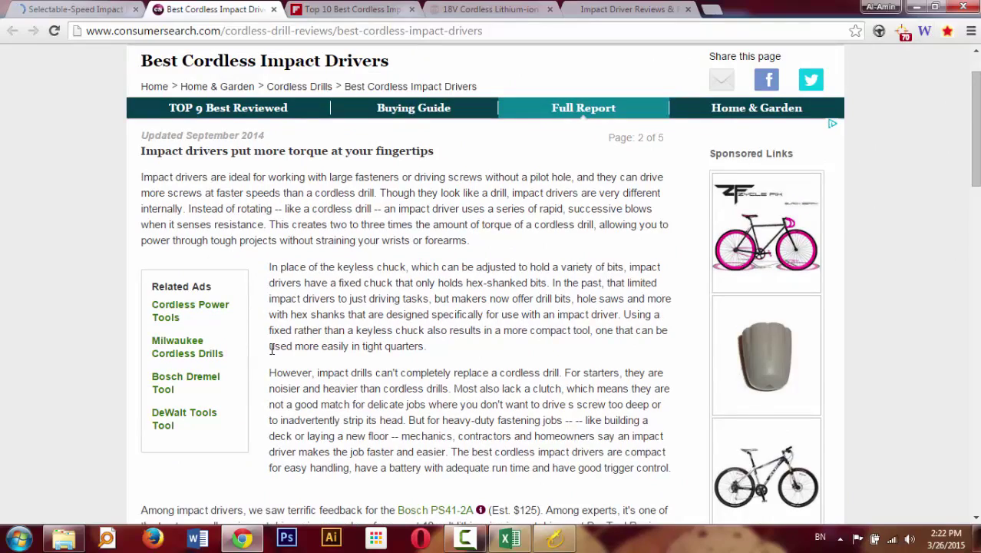
drag(975, 115, 977, 430)
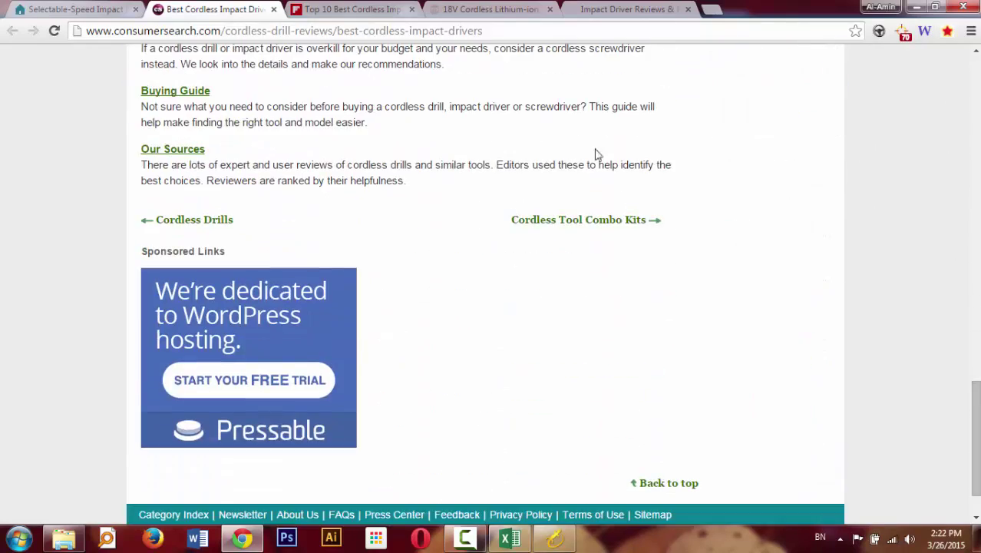
click(272, 10)
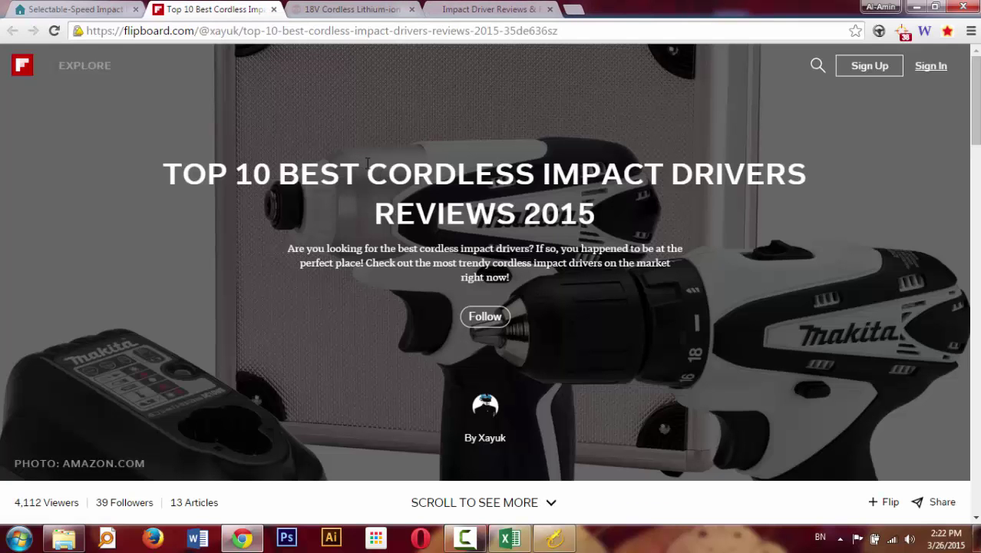
- Skim the Flipboard "Top 10 Best Cordless Impact Drivers Reviews 2015" list to its end and close the page
drag(972, 121, 975, 220)
scroll(576, 321, down, 15)
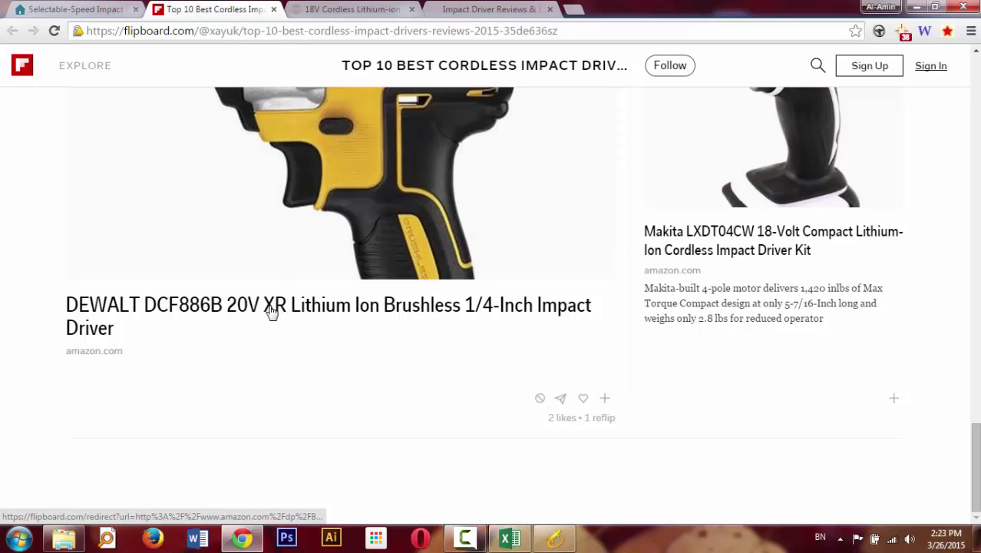
click(274, 10)
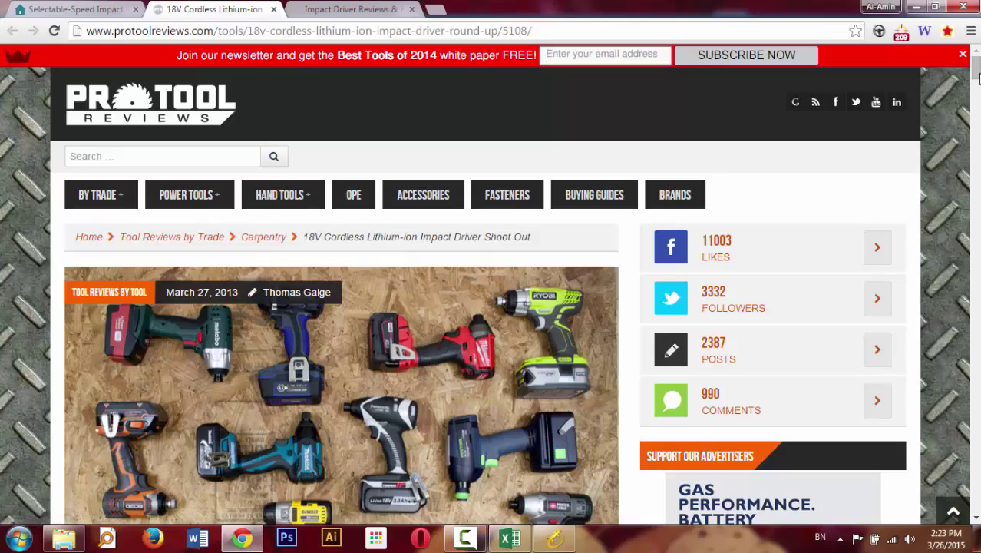
- Read the introduction of the Pro Tool Reviews 18V impact driver shoot-out and close the page
scroll(975, 68, down, 3)
drag(975, 77, 752, 134)
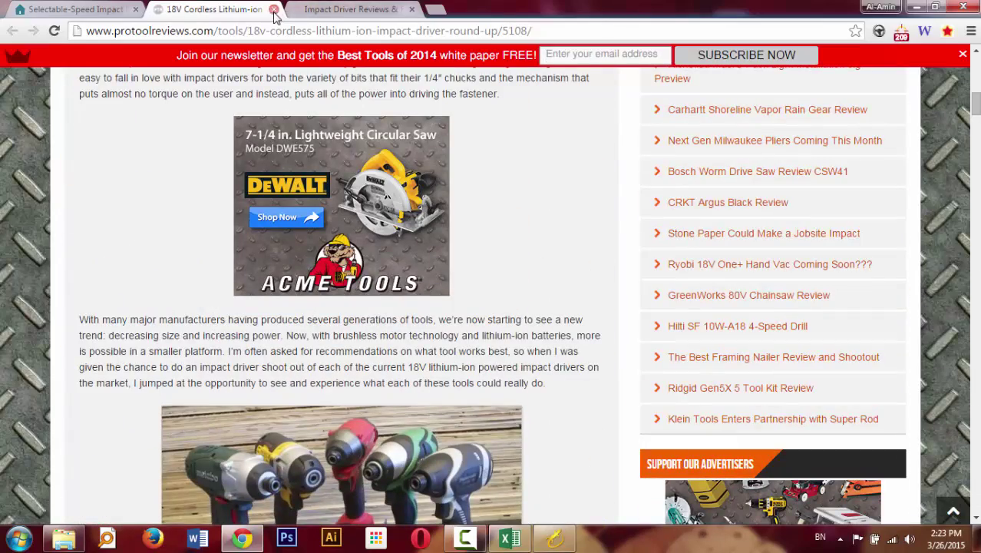
click(273, 9)
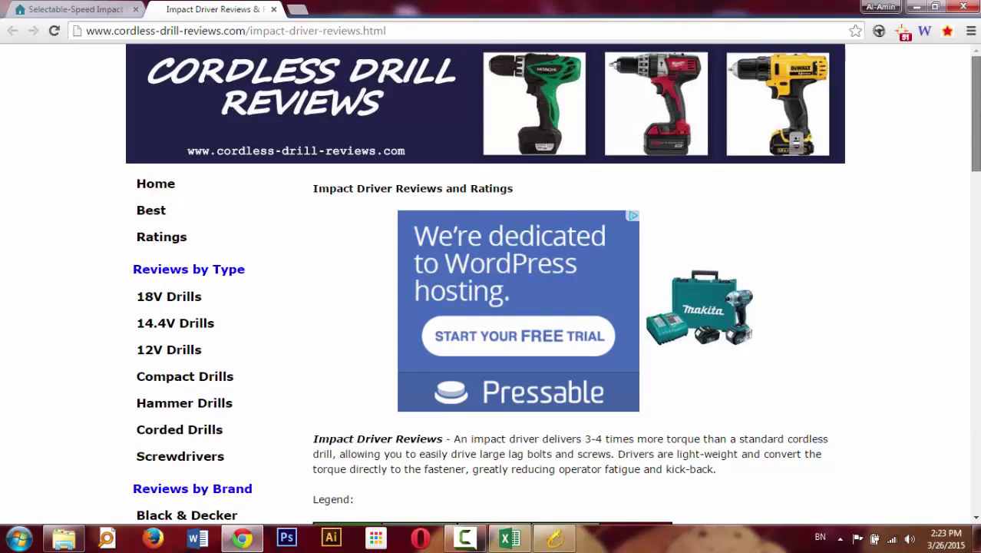
- Examine the ratings tables and content of the Cordless Drill Reviews "Impact Driver Reviews and Ratings" page, returning to its start
scroll(947, 253, down, 18)
scroll(946, 253, up, 2)
scroll(946, 253, up, 15)
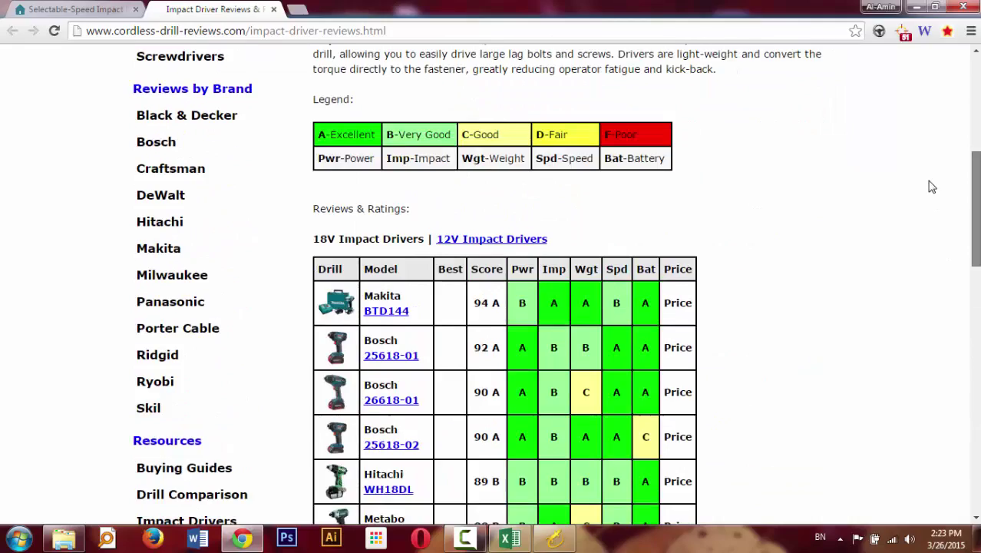
scroll(912, 102, up, 1)
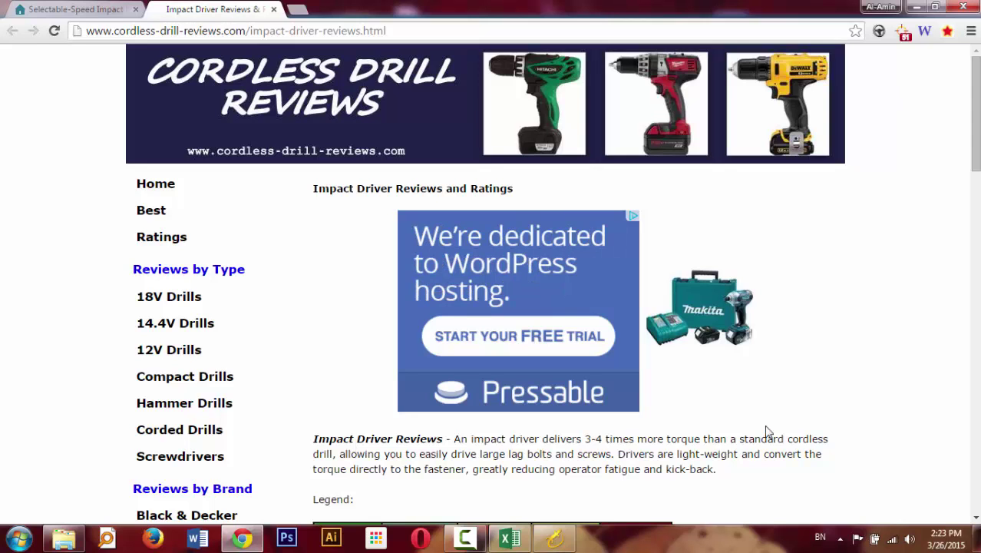
- Switch to Long Tail Platinum and analyze the competitors for the keyword "best circular saw", dismissing the Windows color scheme prompt
click(554, 537)
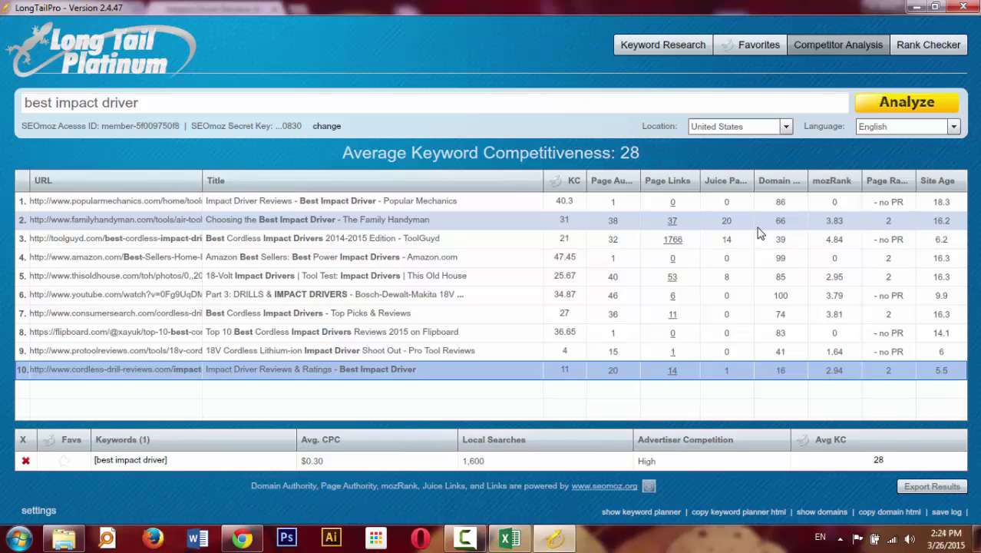
click(644, 50)
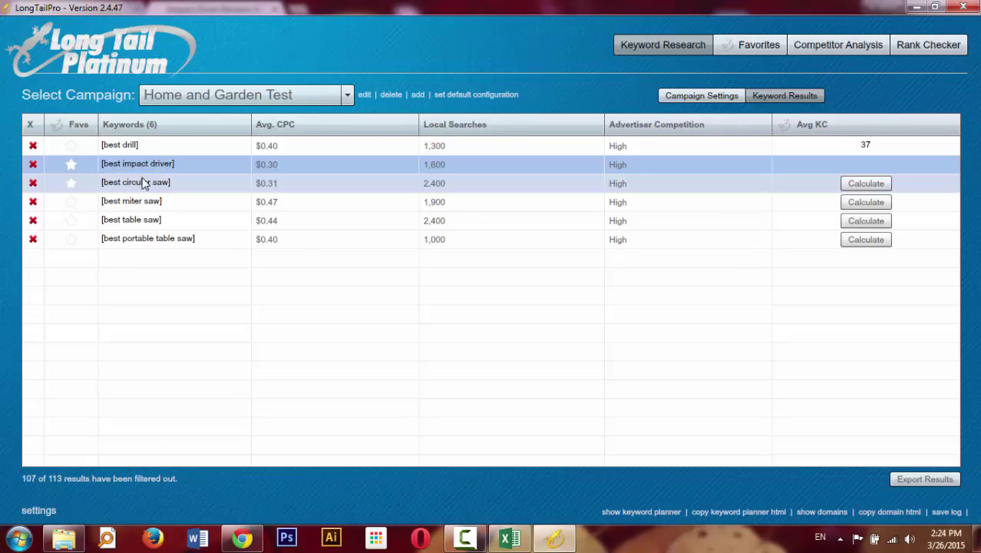
click(227, 186)
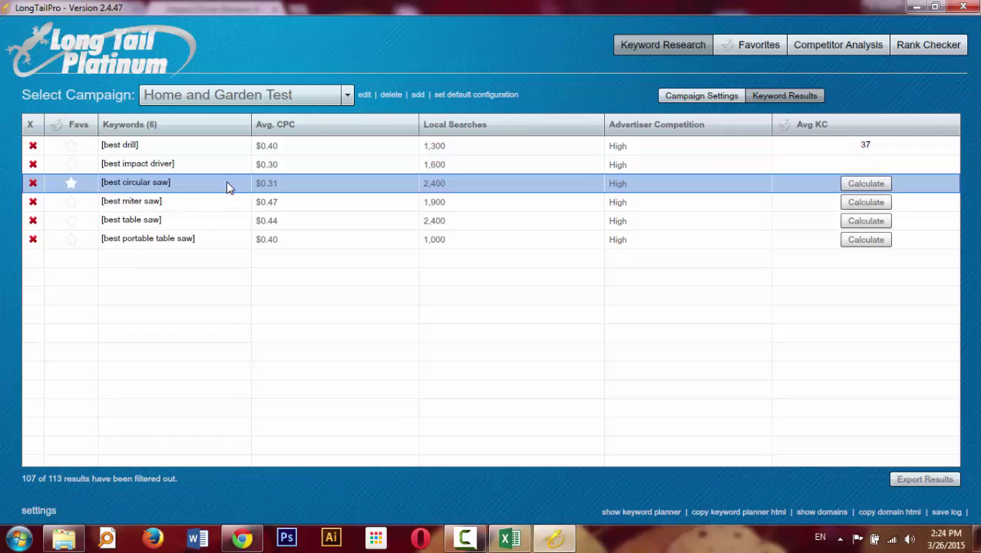
click(136, 190)
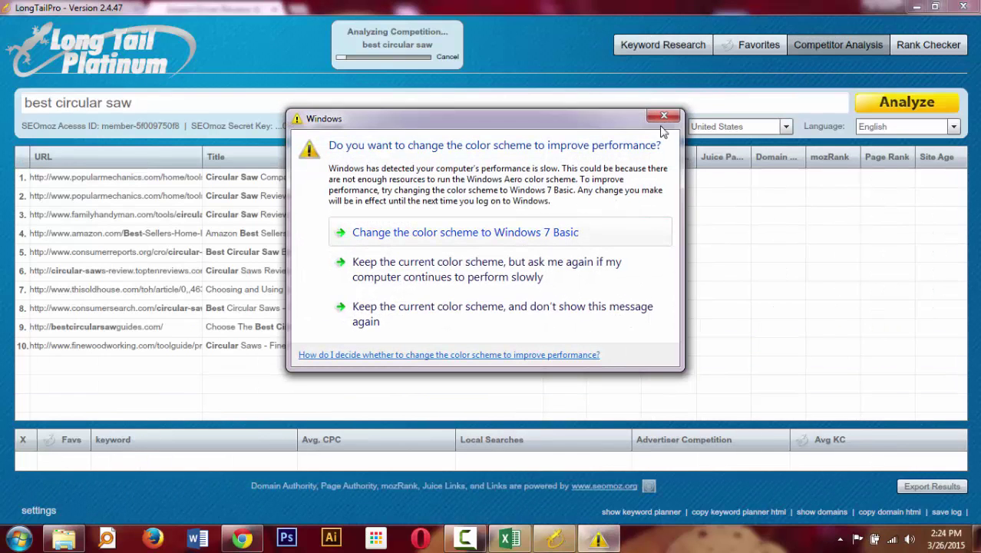
click(664, 116)
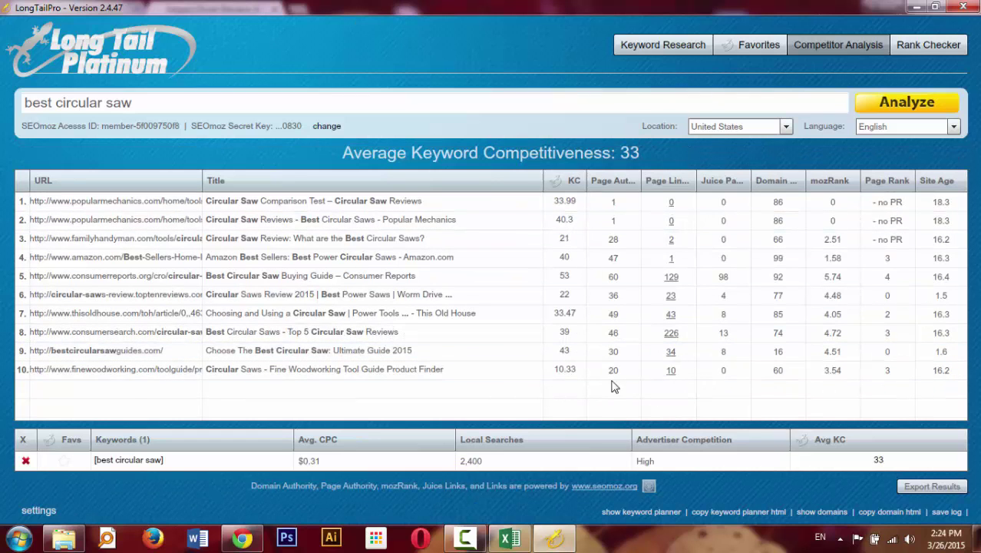
- Analyze the competitors for the keywords "best miter saw" and "best table saw" from the campaign's keyword results
click(639, 42)
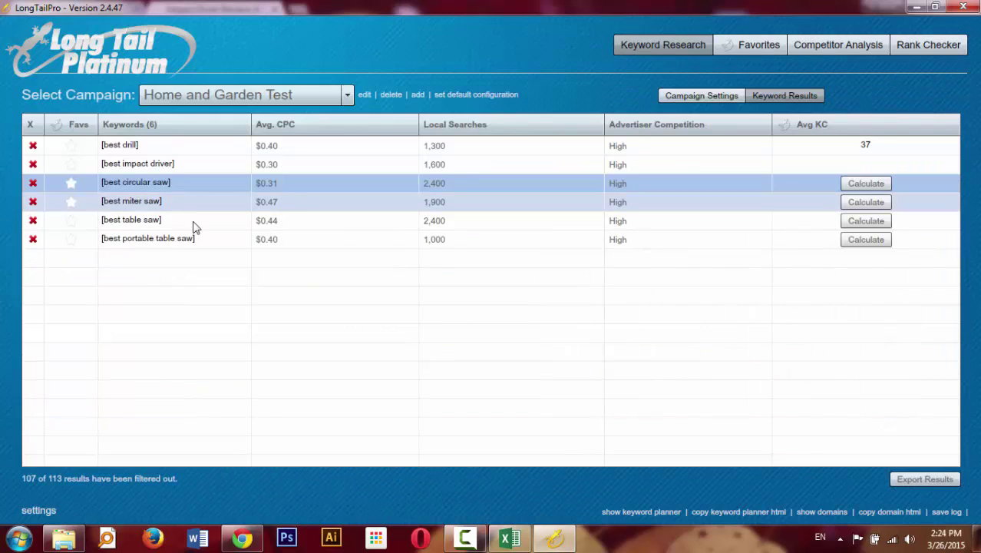
click(131, 202)
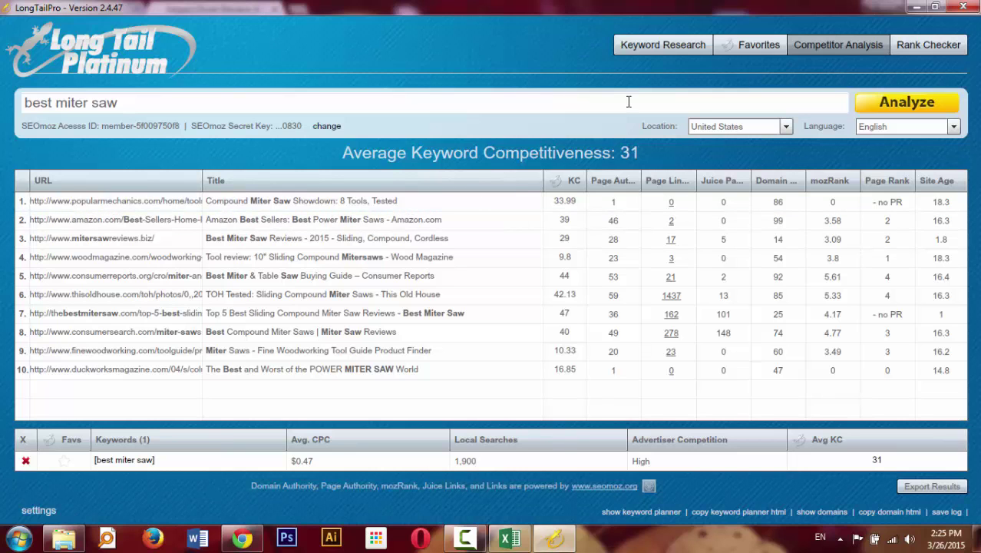
click(657, 47)
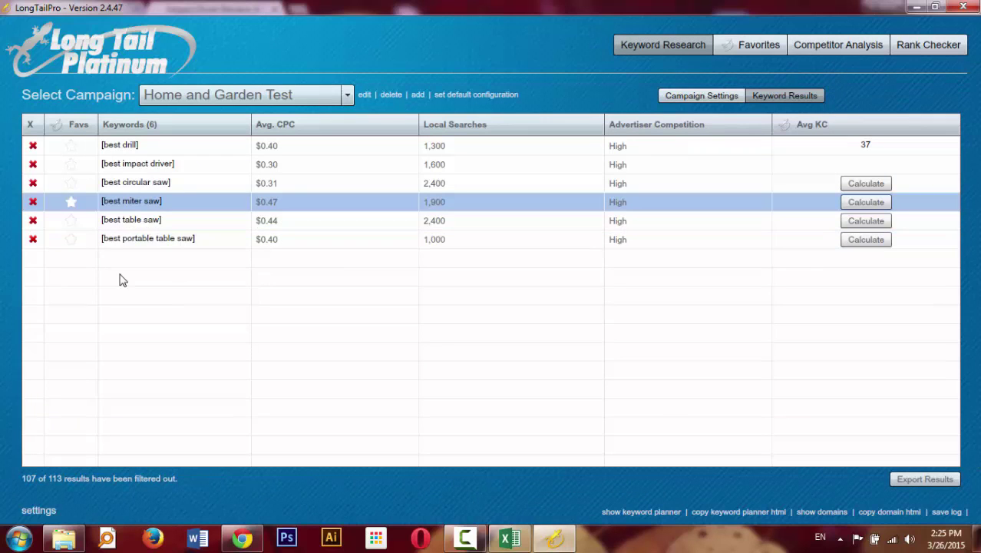
click(143, 222)
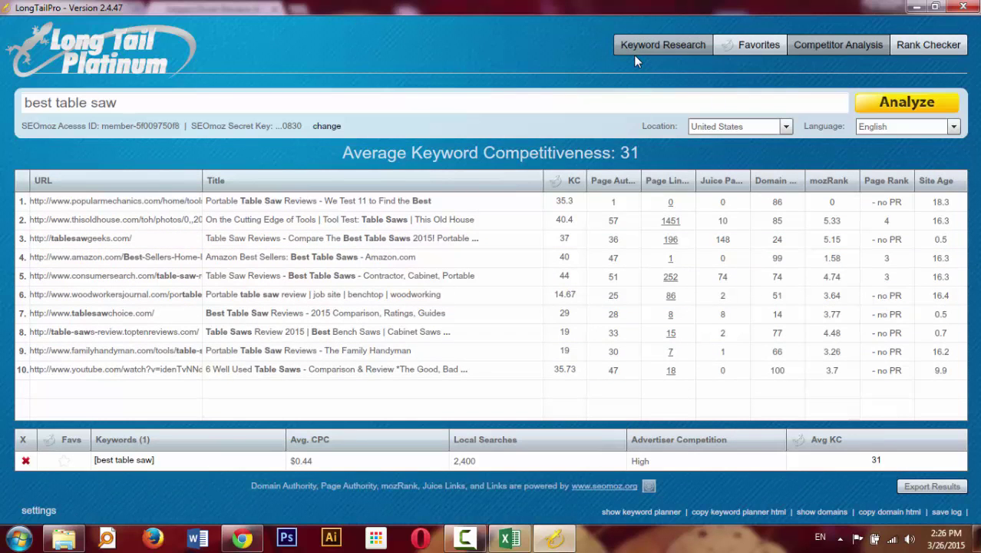
- Analyze the competitors for the keyword "best portable table saw" and select the tablesawgeeks.com result
click(662, 46)
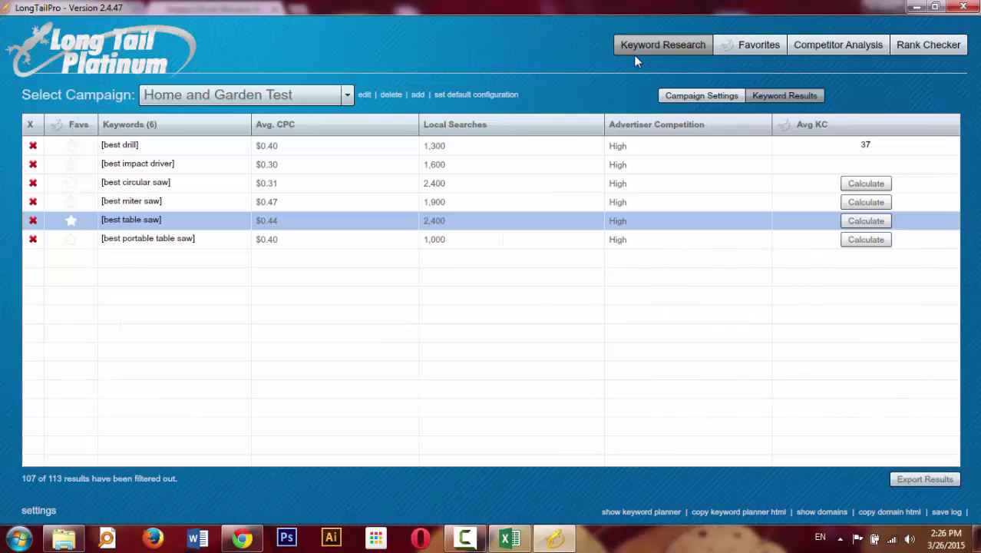
double_click(151, 242)
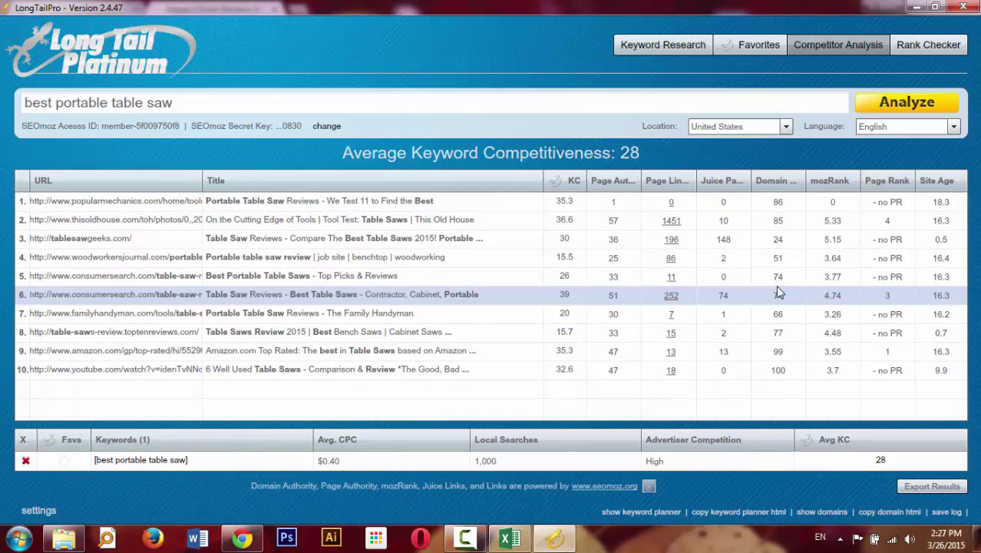
click(781, 244)
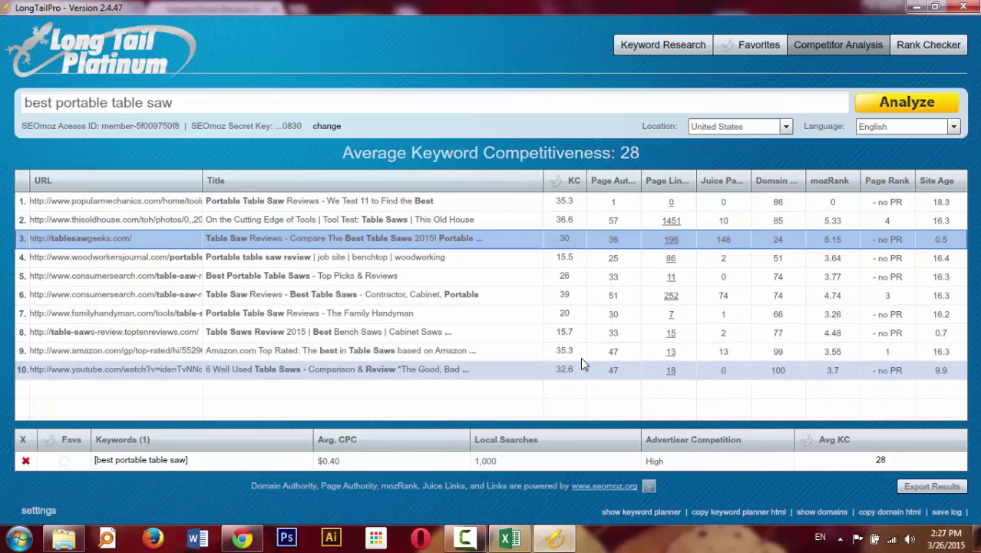
- Return to the keyword results and select the "best impact driver" keyword
click(649, 44)
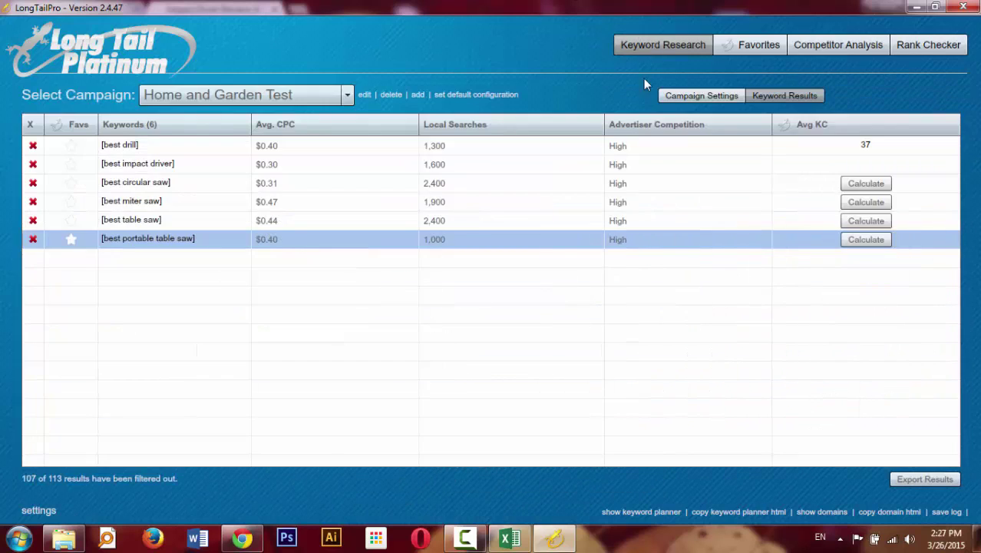
click(301, 173)
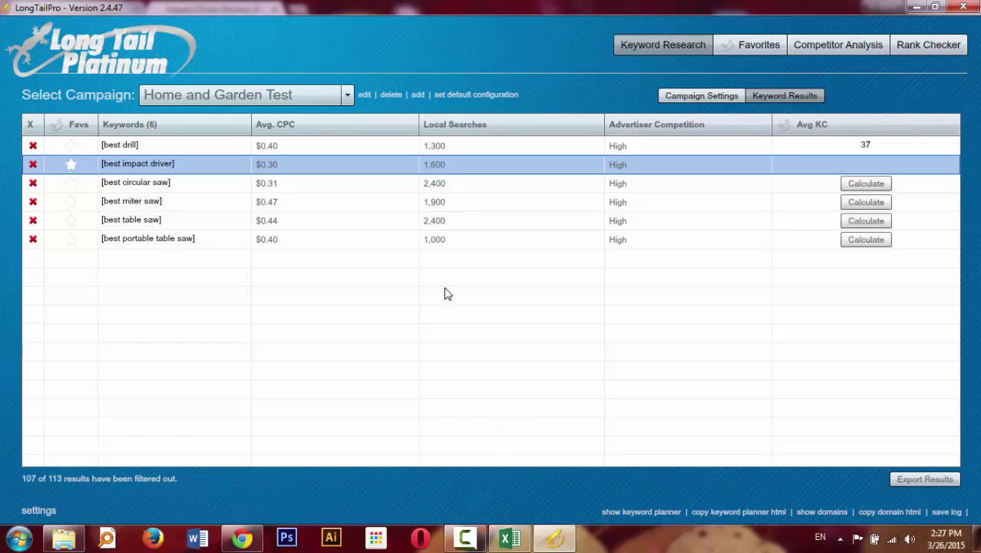
- Remove all seed keywords, from Drills through Levels, from the Home and Garden Test campaign settings
click(697, 95)
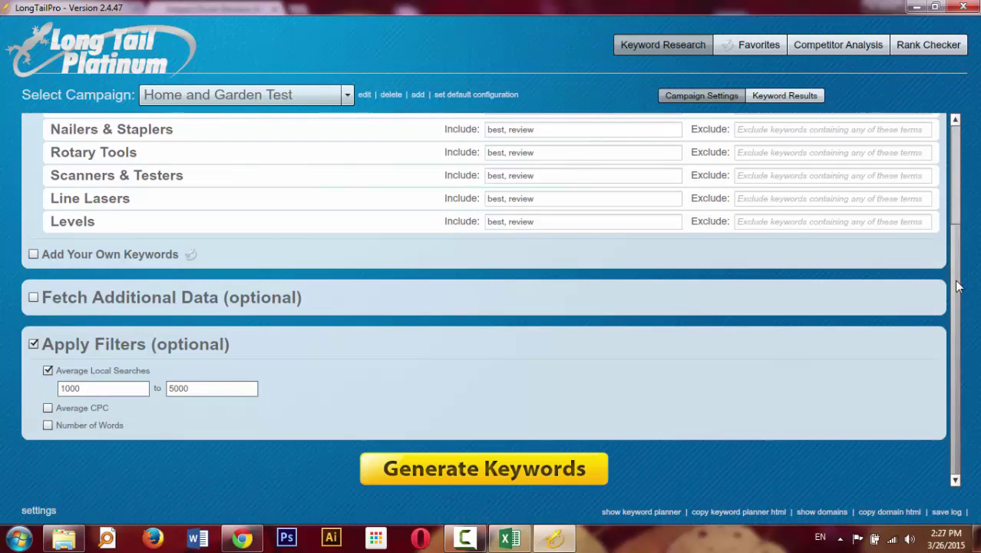
drag(955, 284, 952, 175)
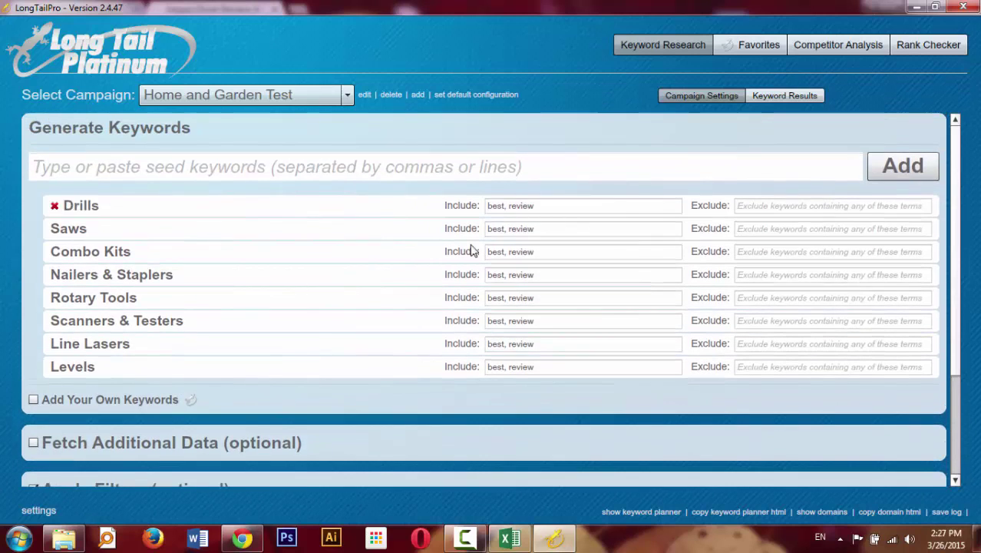
click(54, 207)
click(54, 207)
click(54, 207)
click(53, 206)
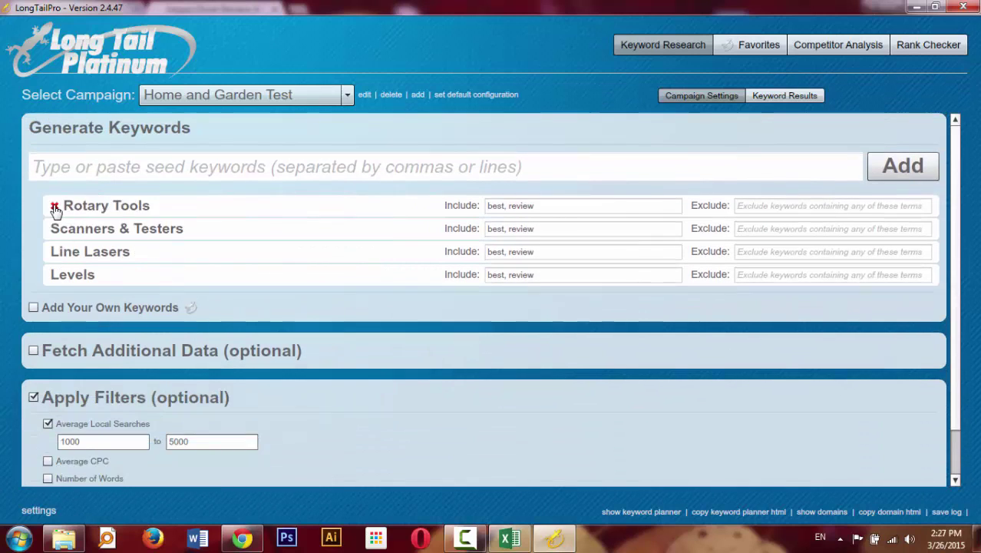
click(54, 206)
click(54, 206)
click(53, 206)
click(54, 206)
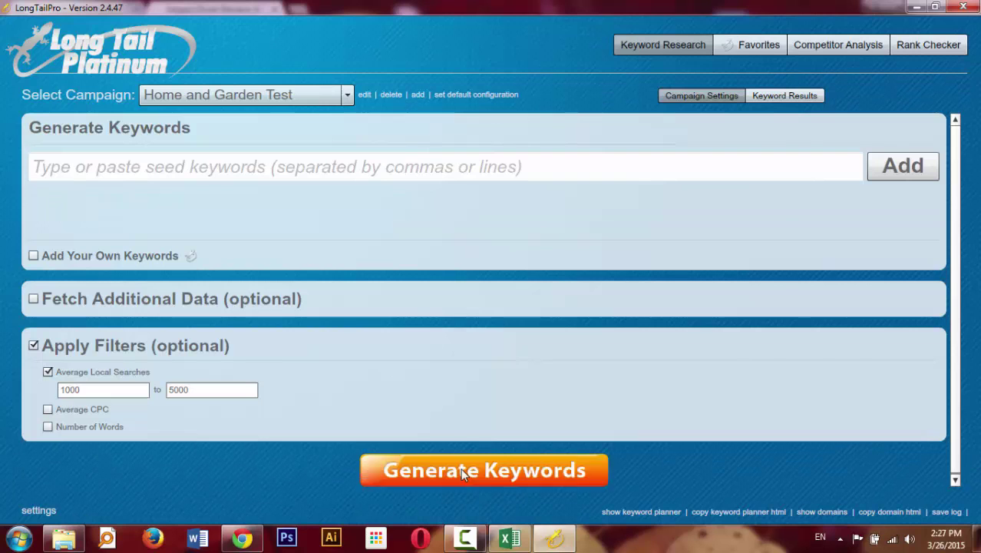
- Switch to the Home Garden and Tools workbook in Excel and go to the KNIVES cell in the Hand tools section
click(505, 540)
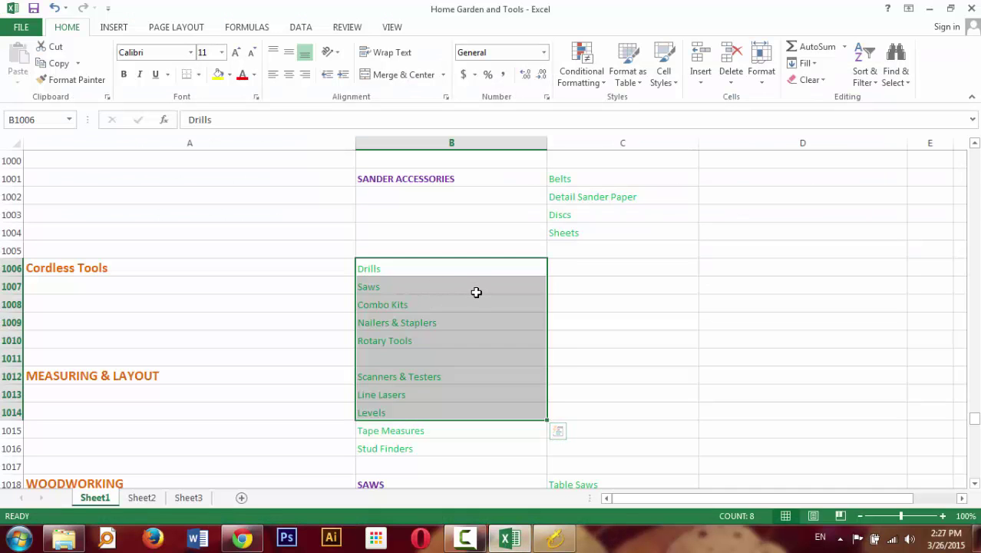
key(Up)
key(Up)
key(Up)
key(Up)
key(Up)
key(Up)
key(Up)
key(Up)
key(Up)
key(Up)
key(Up)
key(Up)
key(Up)
key(Up)
key(Up)
key(Up)
key(Up)
key(Up)
key(Up)
key(Up)
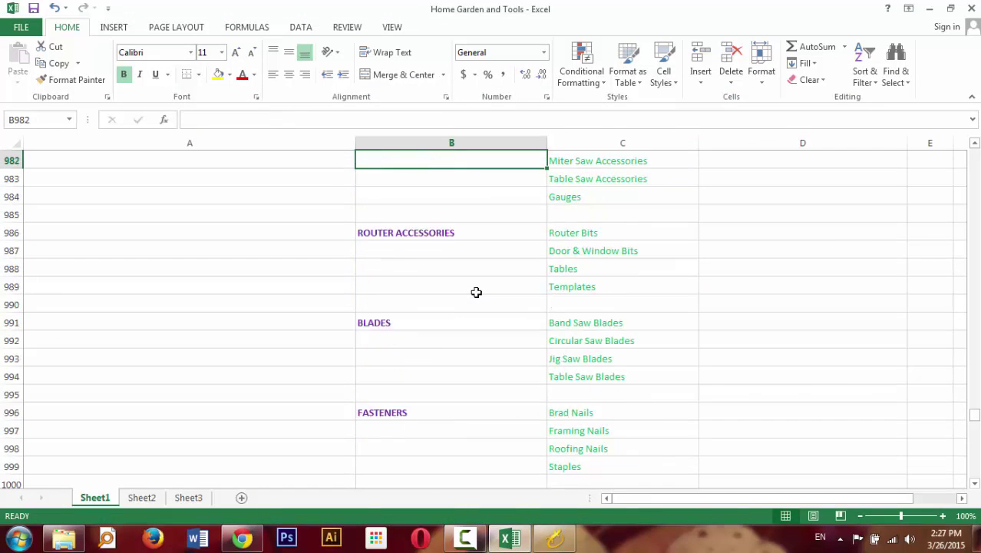
key(Up)
key(Right)
key(Up)
key(Up)
key(Up)
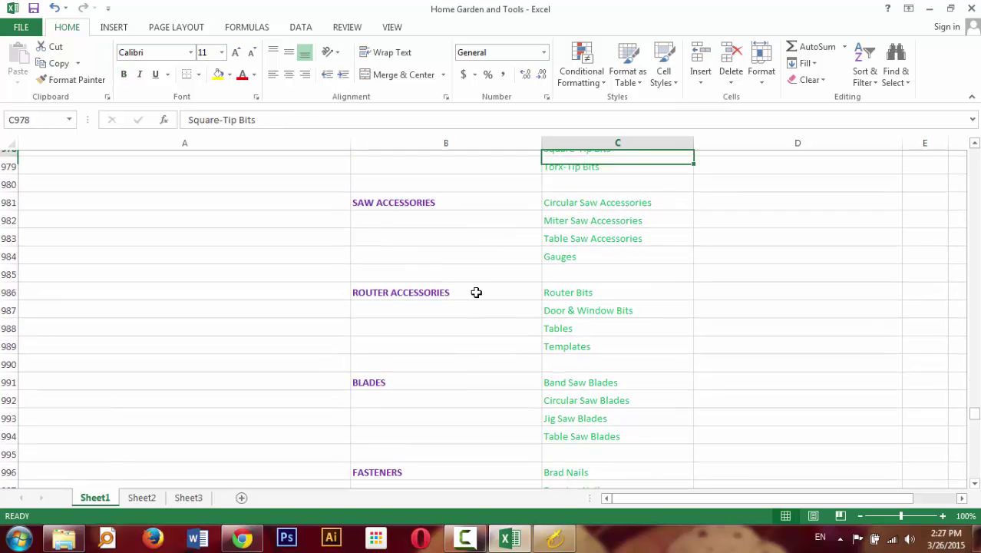
key(Up)
key(Up)
key(Up)
key(Up)
key(Up)
key(Up)
key(Up)
key(Up)
key(Up)
key(Up)
key(Up)
key(Up)
key(Up)
key(Up)
key(Up)
key(Up)
key(Up)
key(Up)
key(Up)
key(Up)
key(Left)
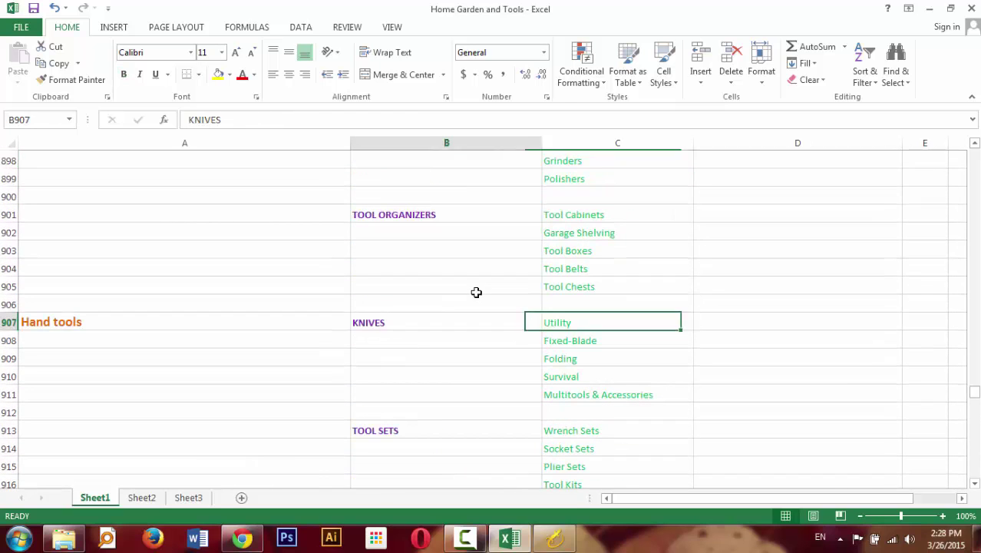
text(Z)
key(shift+Right)
key(shift+Down)
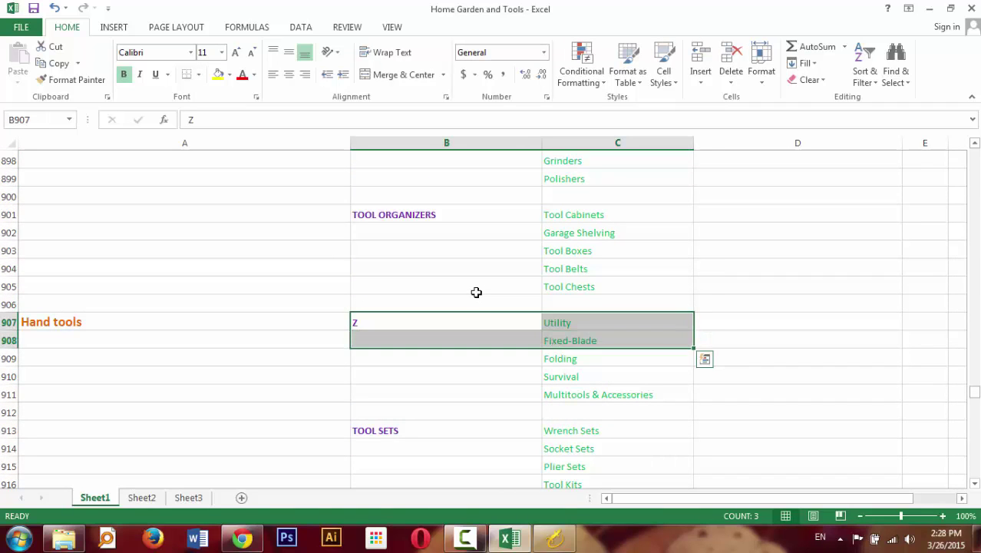
key(ctrl+z)
key(Left)
key(Right)
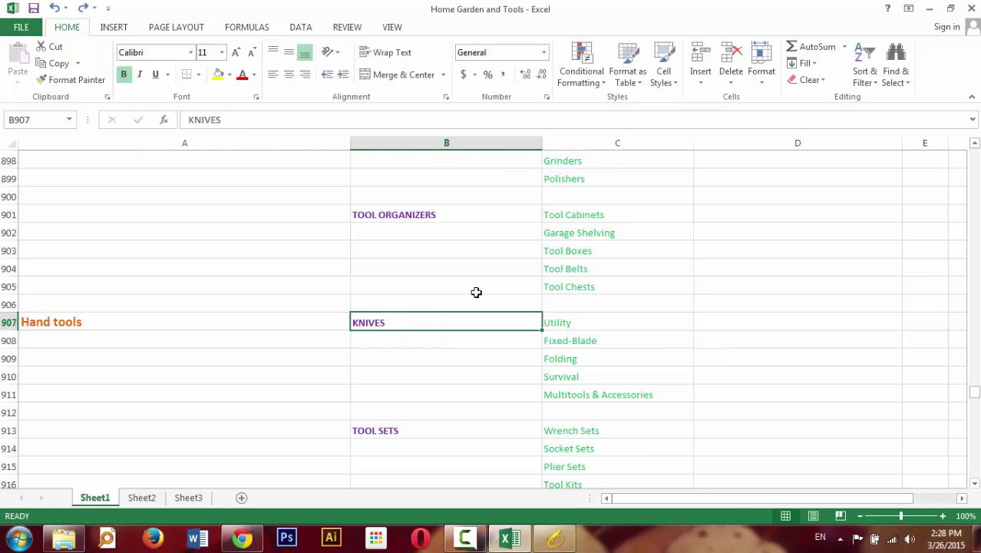
- Copy the KNIVES block from Utility to Multitools & Accessories and paste it into Long Tail Platinum as seed keywords
key(shift+Down)
key(shift+Right)
key(shift+Down)
key(shift+Down)
key(shift+Down)
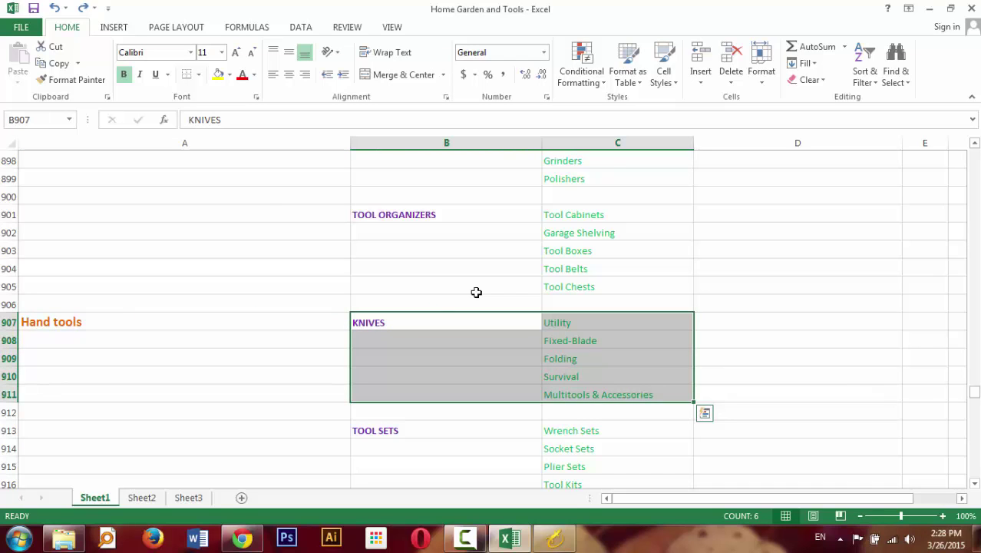
key(ctrl+c)
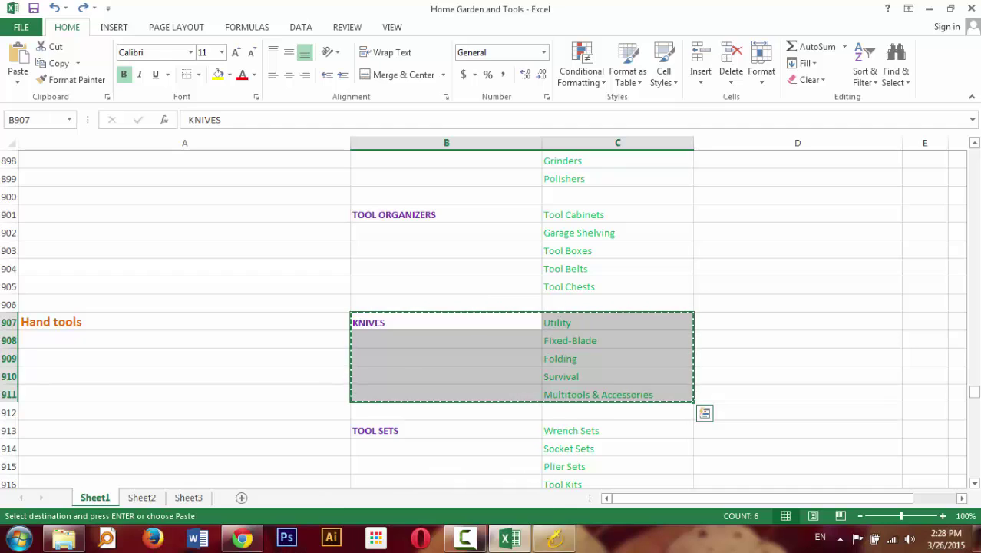
click(554, 537)
click(527, 170)
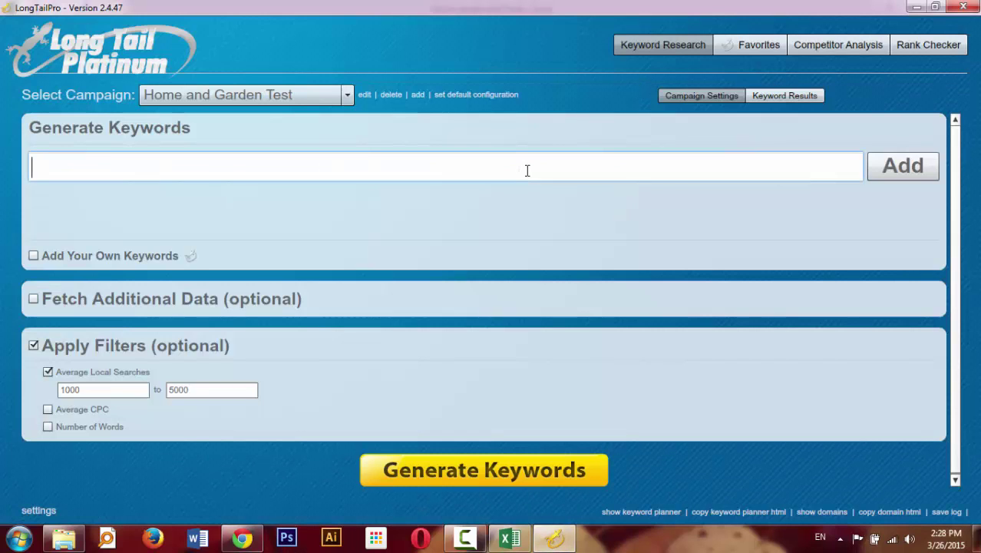
key(ctrl+v)
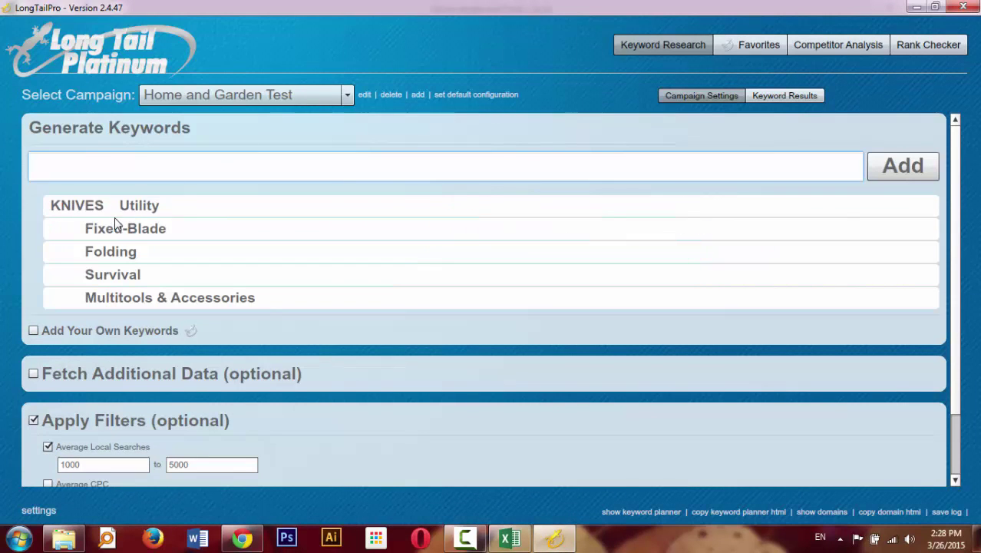
- Replace the combined "KNIVES Utility" seed keyword with "Knife"
mouse_move(121, 209)
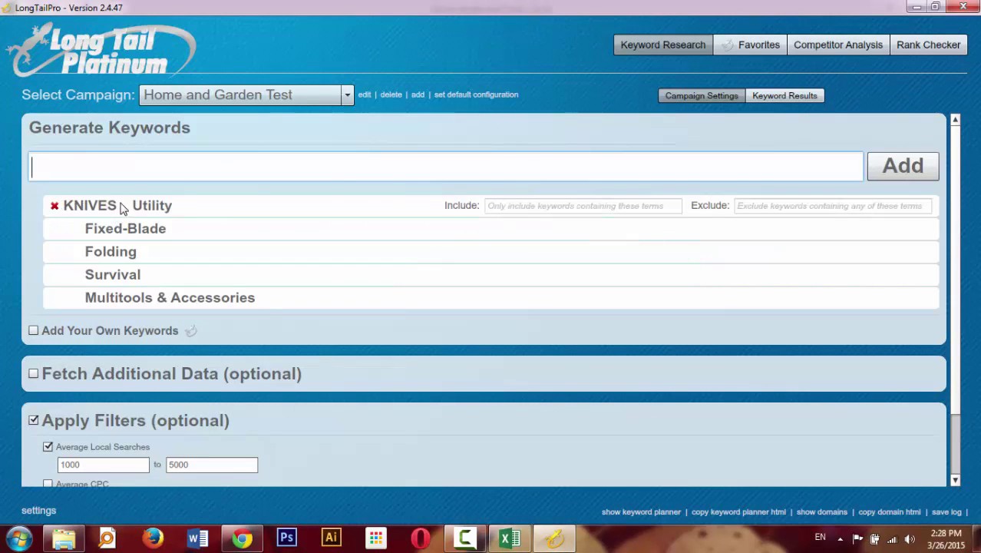
click(54, 206)
click(109, 170)
text(Kn)
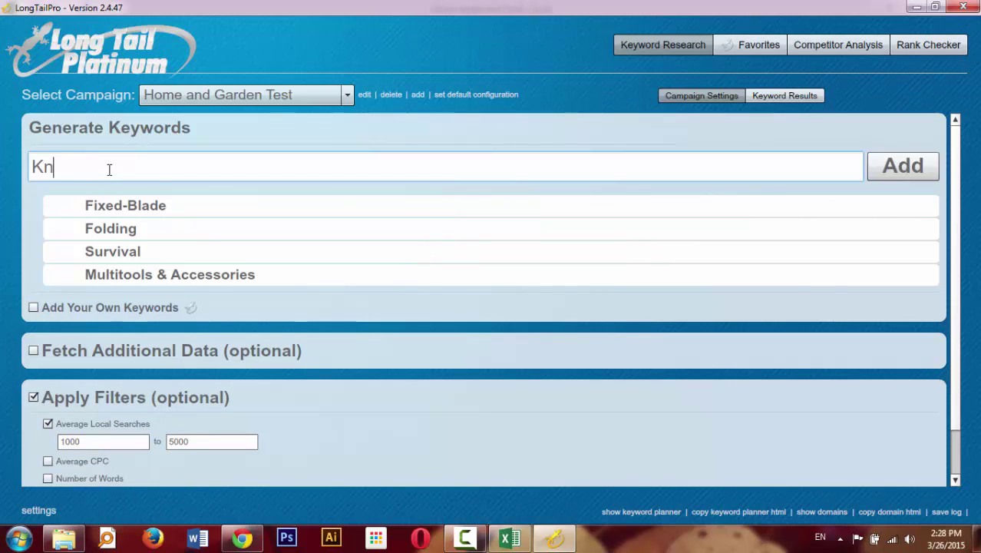
text(ife)
key(Return)
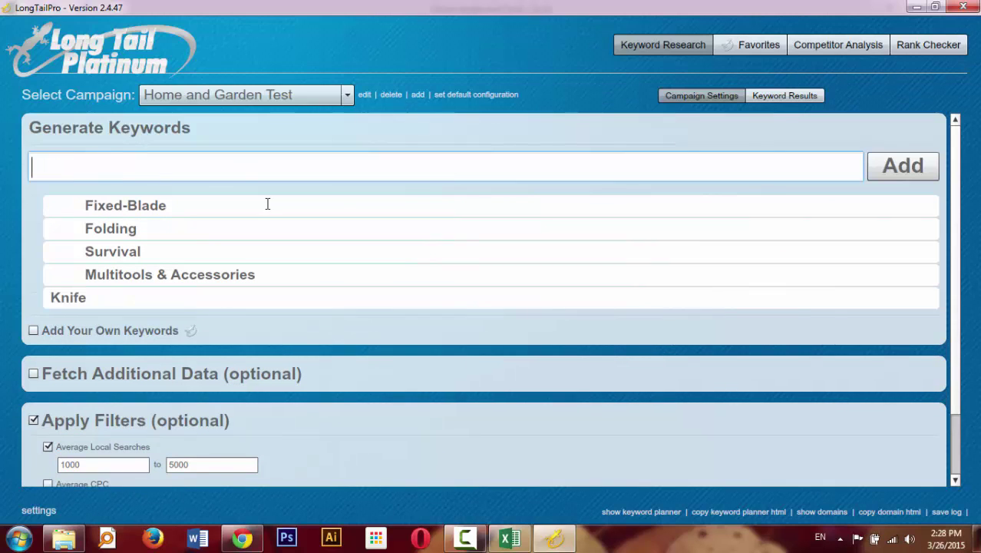
- Set the include terms to "Best, review" for all five seed keywords, from Fixed-Blade through Knife
mouse_move(107, 213)
click(514, 204)
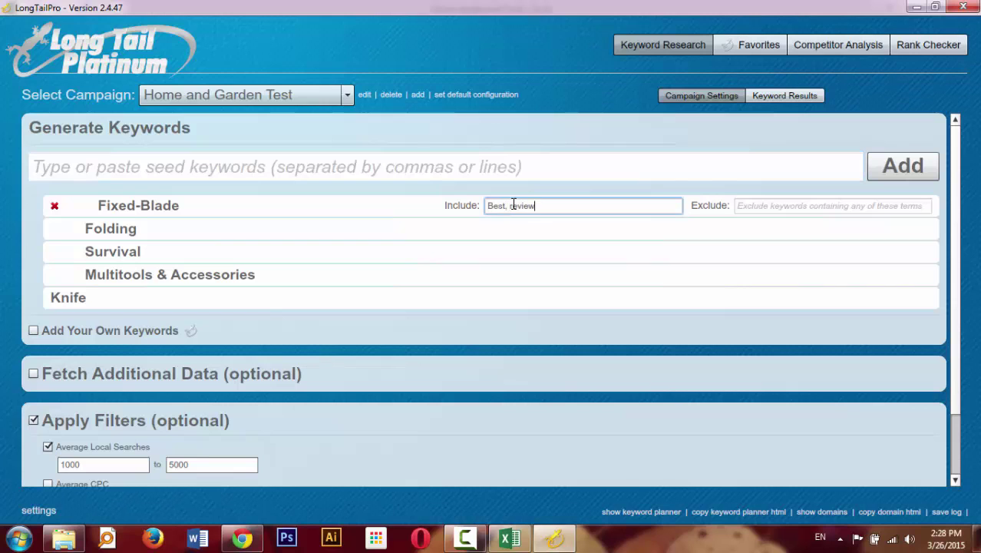
key(ctrl+a)
click(521, 227)
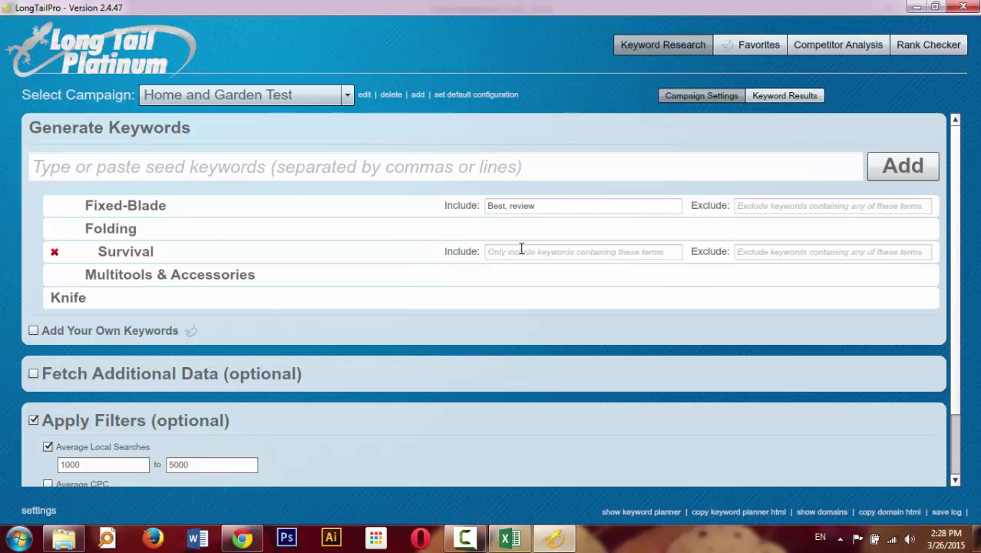
click(513, 228)
key(ctrl+v)
click(513, 251)
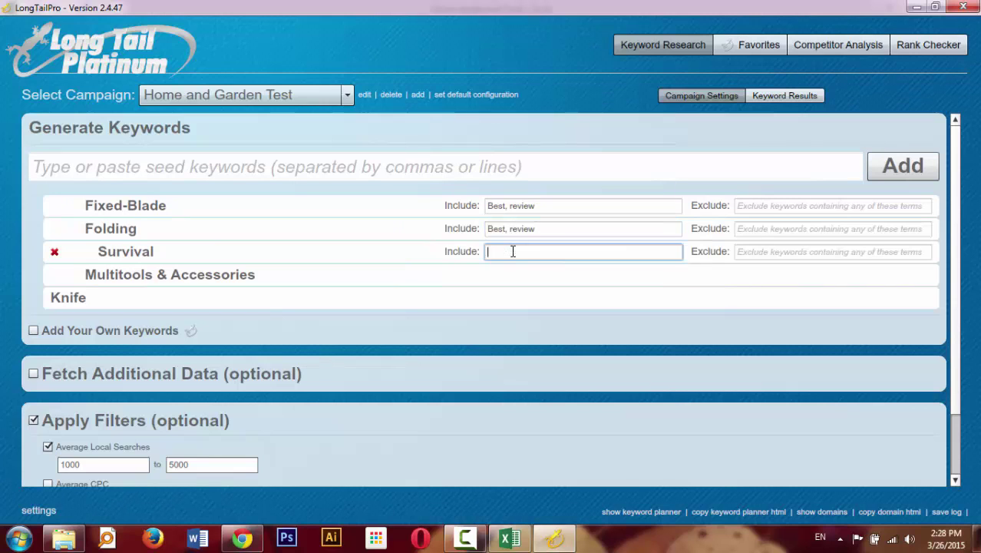
key(ctrl+v)
click(506, 270)
key(ctrl+v)
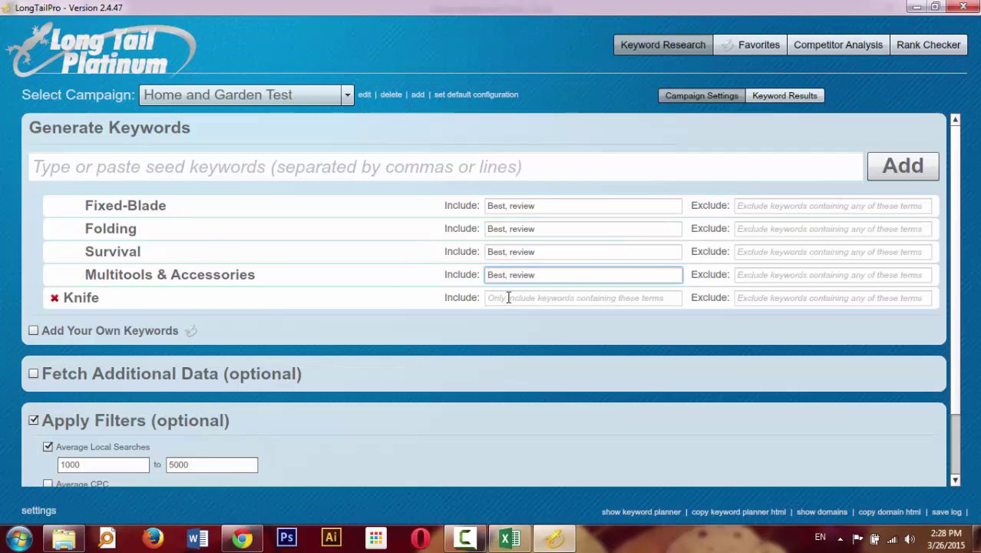
click(508, 297)
key(ctrl+v)
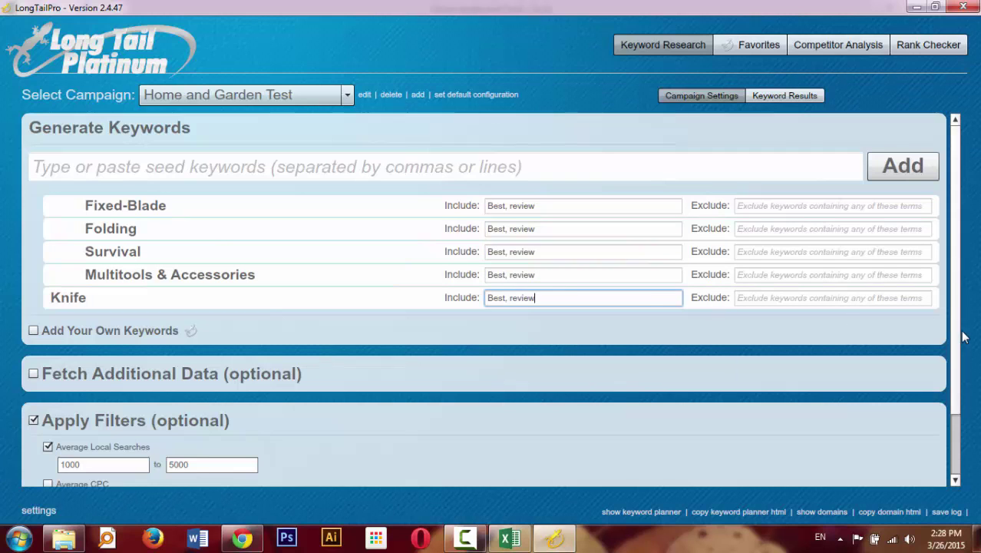
- Generate keywords from the new seeds and analyze the competitors for "best hunting knife"
drag(960, 333, 976, 464)
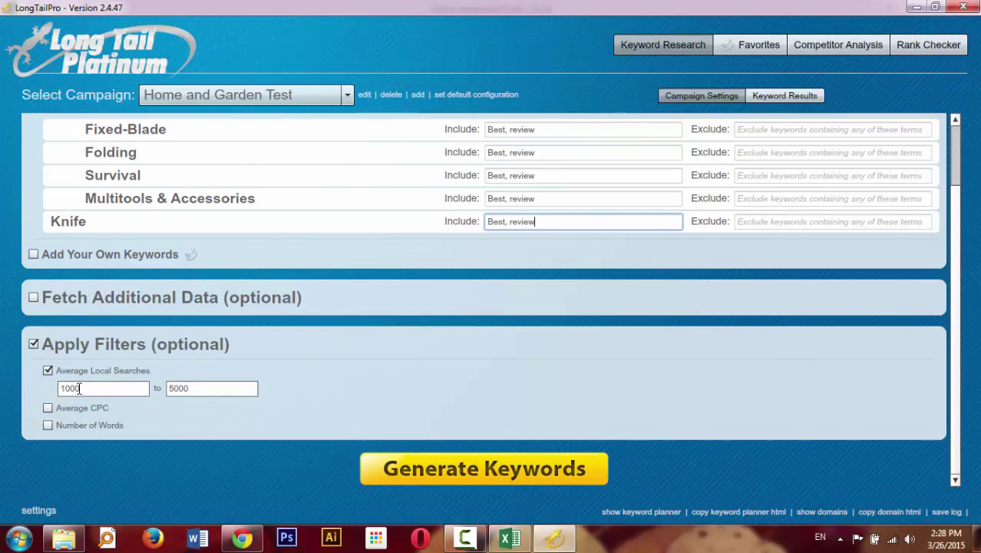
click(472, 474)
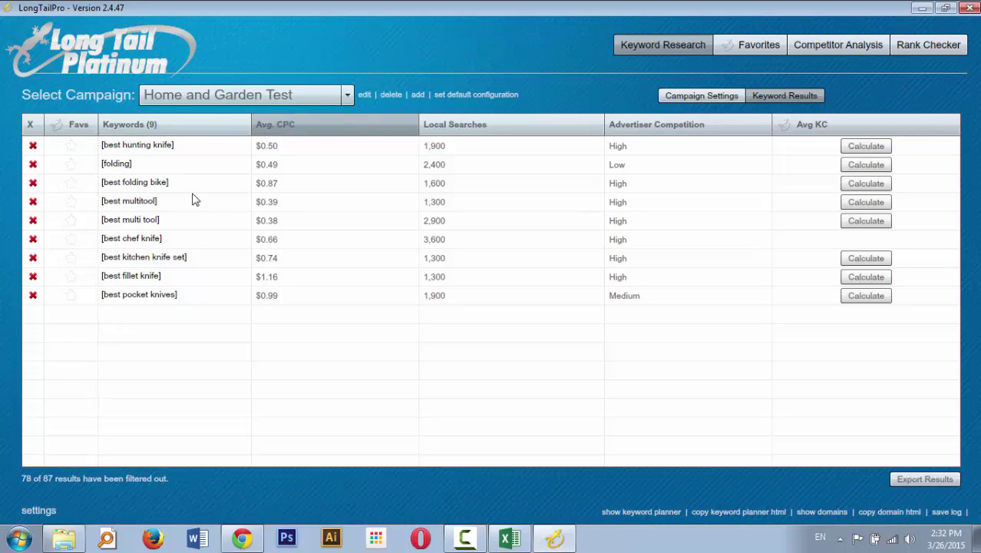
click(145, 148)
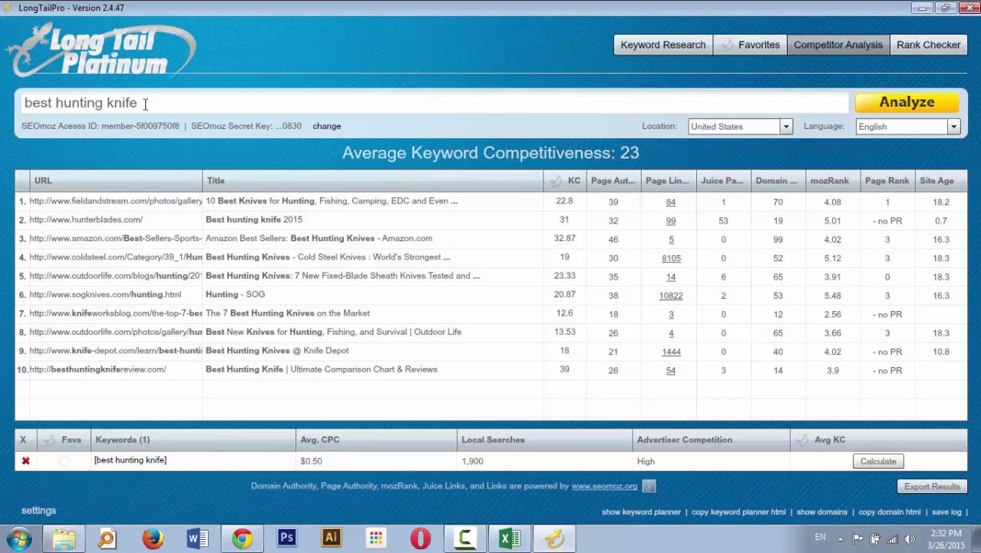
- Switch to Chrome, open amazon.com in place of the This Old House page, and search for "hunting knife"
drag(145, 103, 57, 102)
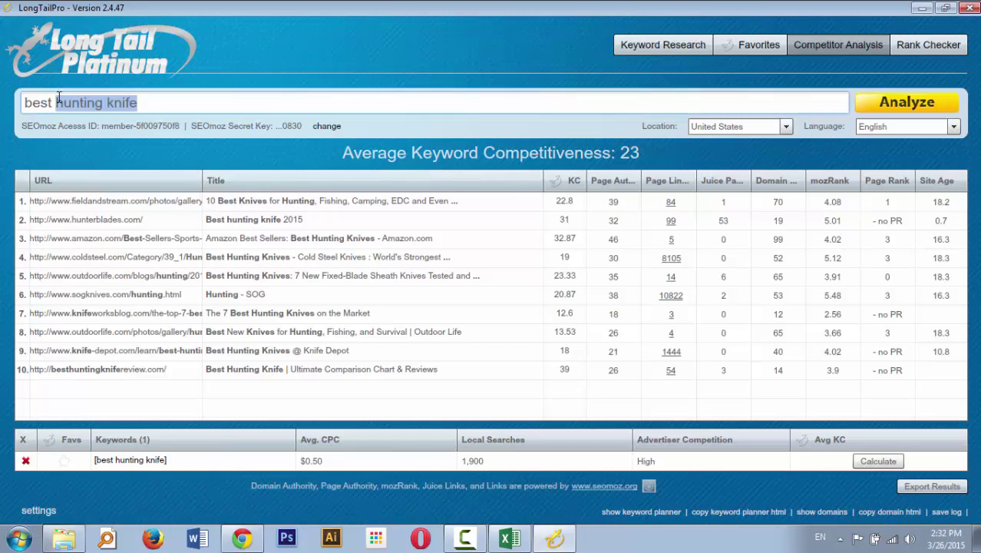
click(242, 538)
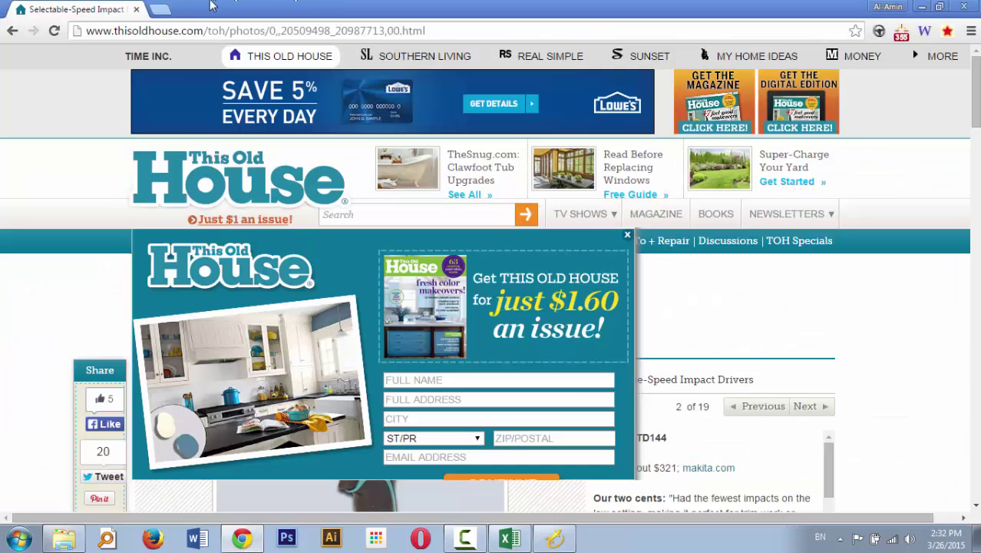
click(160, 9)
text(ama)
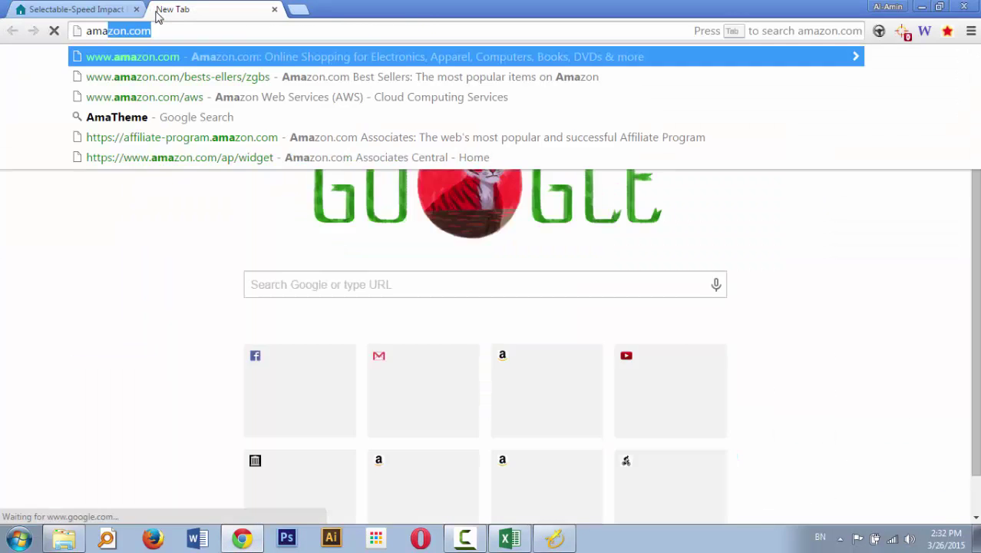
key(Return)
click(92, 10)
click(136, 10)
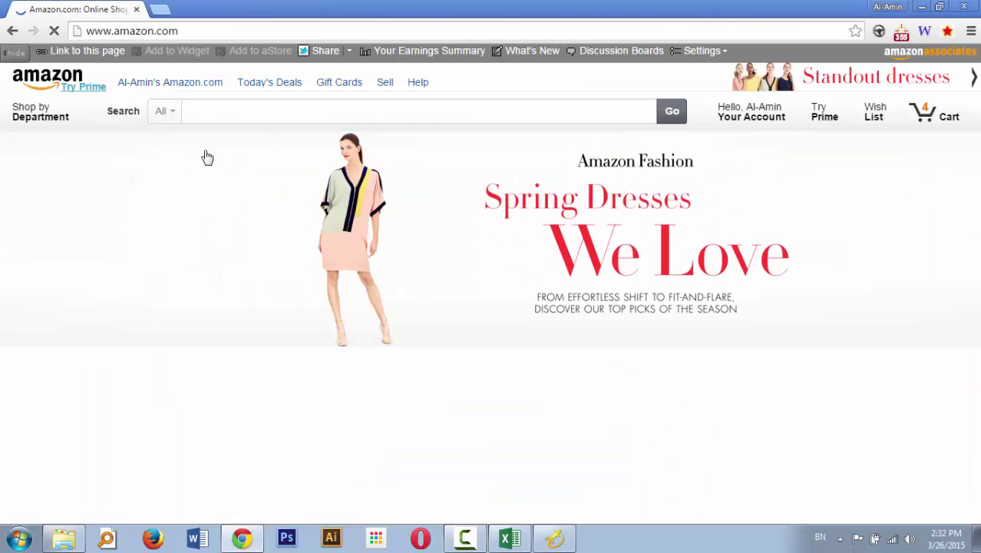
click(241, 110)
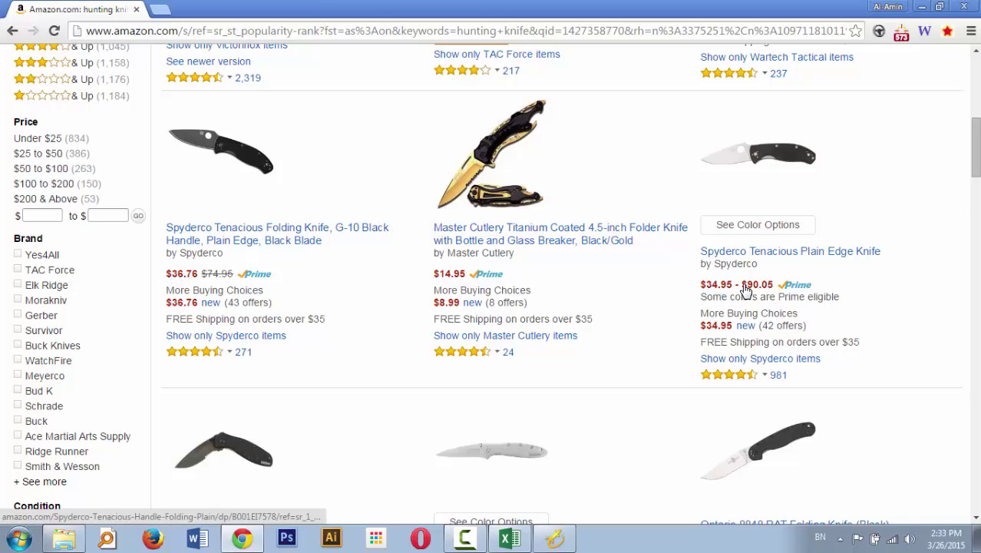
- Examine the prices and review counts of the hunting knives on the first page of Amazon results
scroll(744, 290, down, 3)
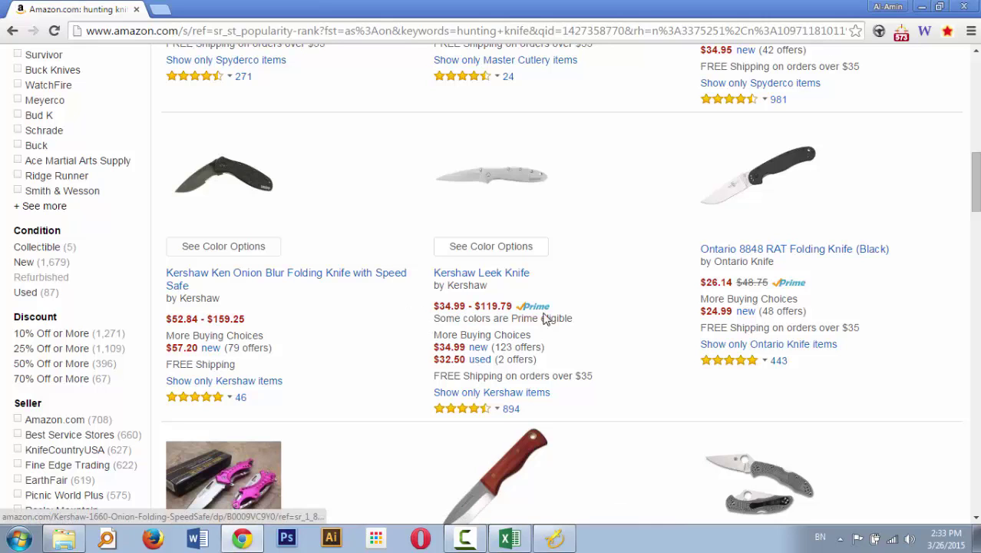
scroll(842, 286, down, 4)
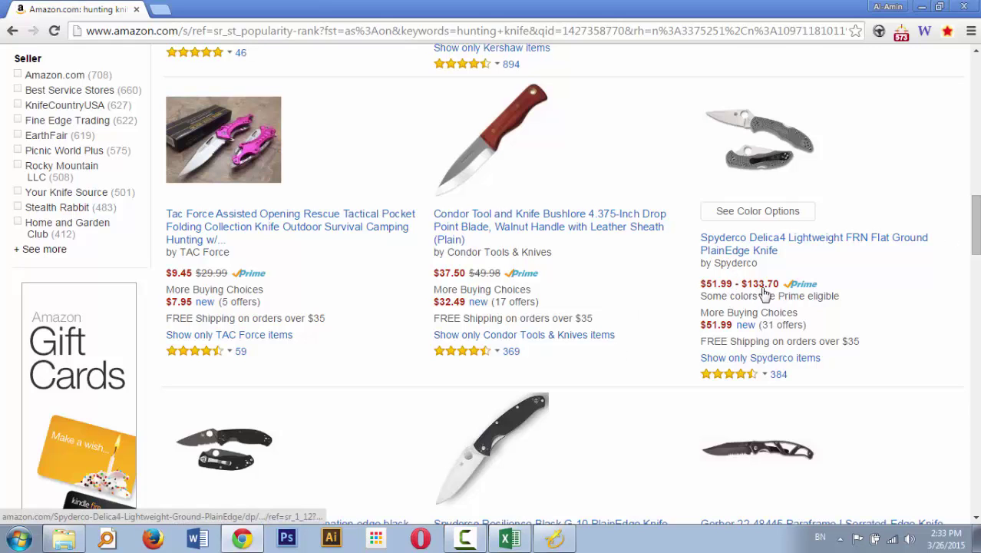
scroll(975, 230, down, 3)
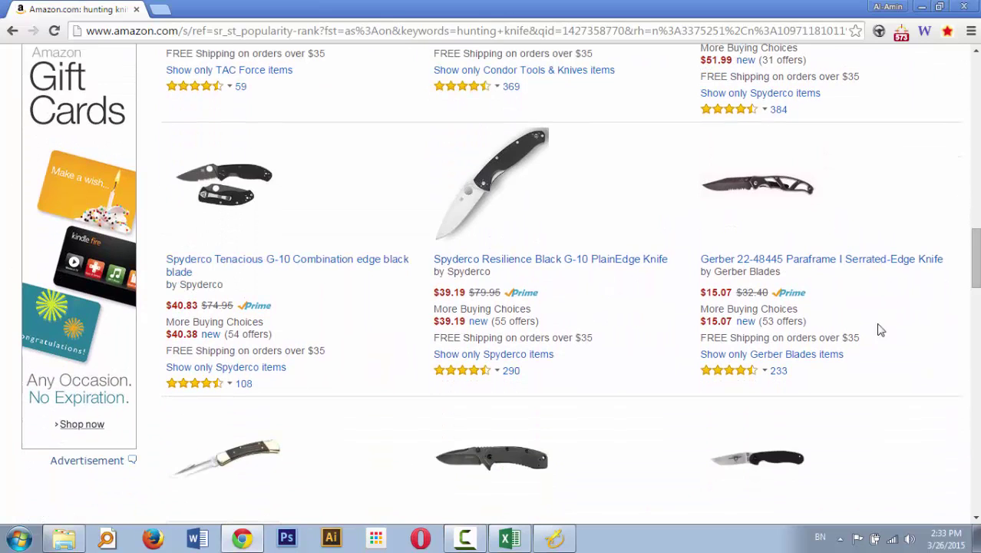
scroll(975, 258, down, 3)
scroll(975, 292, down, 1)
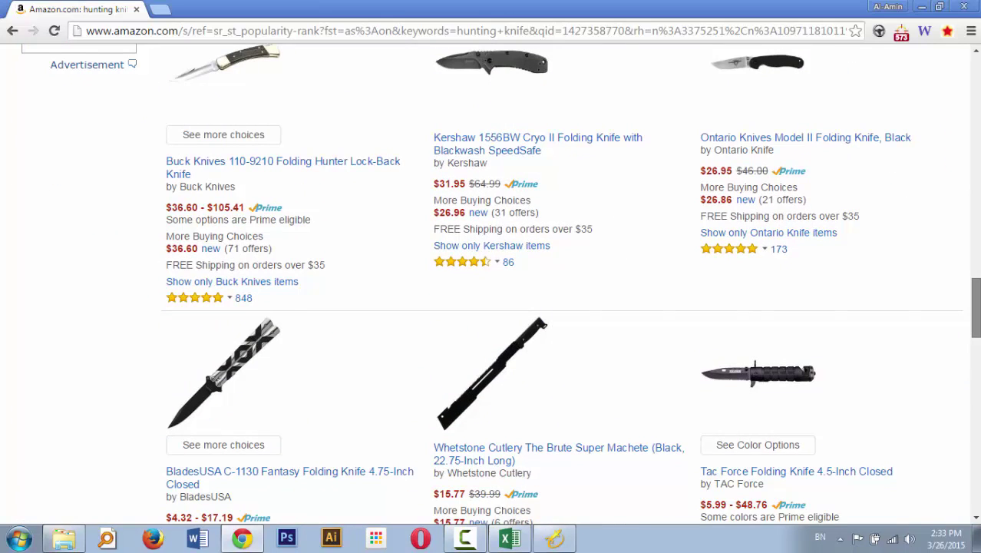
scroll(975, 322, down, 3)
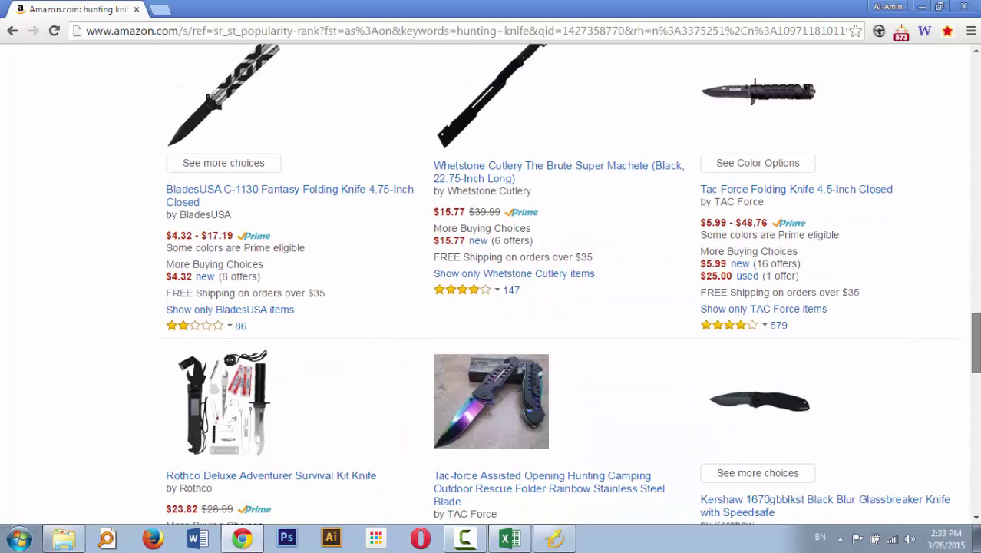
scroll(975, 353, down, 2)
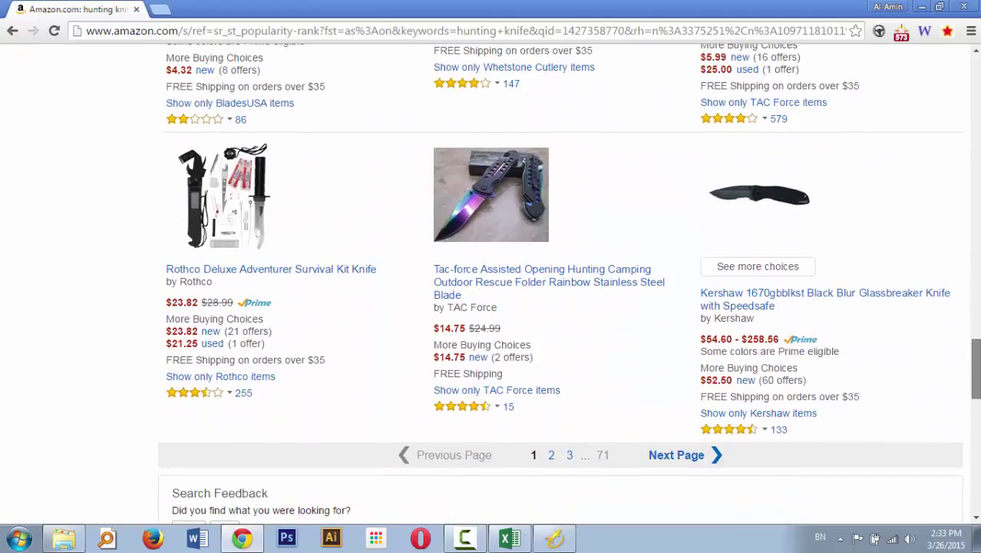
drag(973, 390, 963, 90)
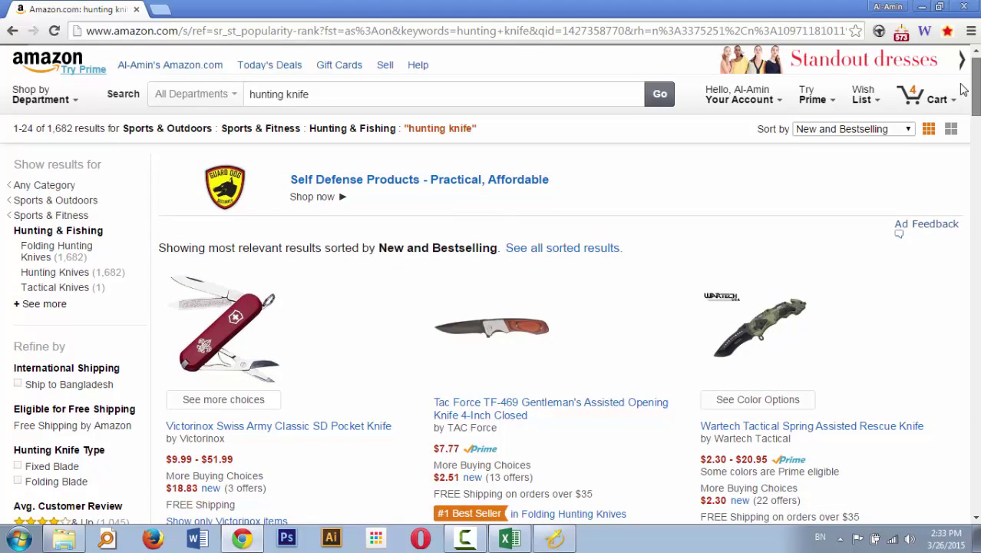
- Narrow the hunting knife results to the Hunting Knives category and sort them by average customer review
click(60, 274)
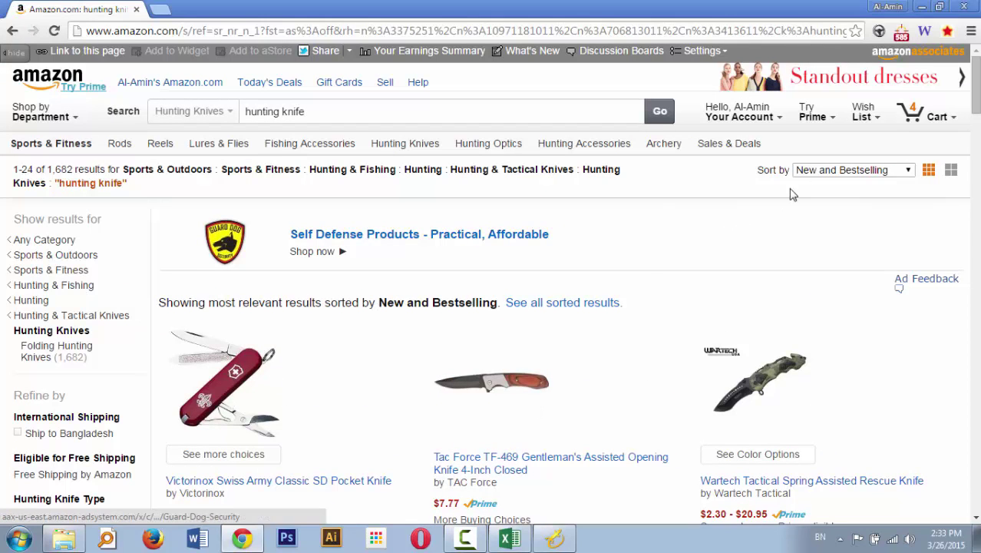
click(808, 173)
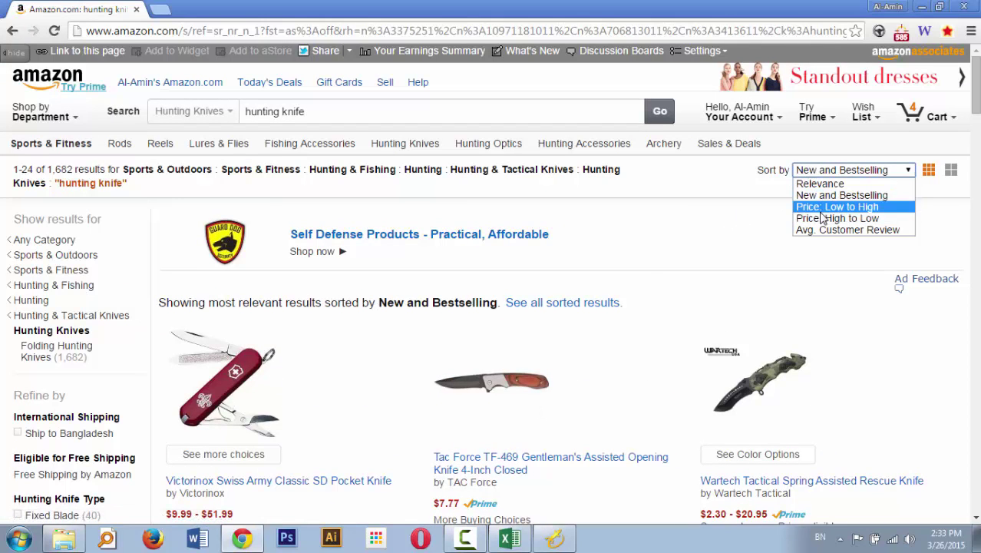
click(825, 230)
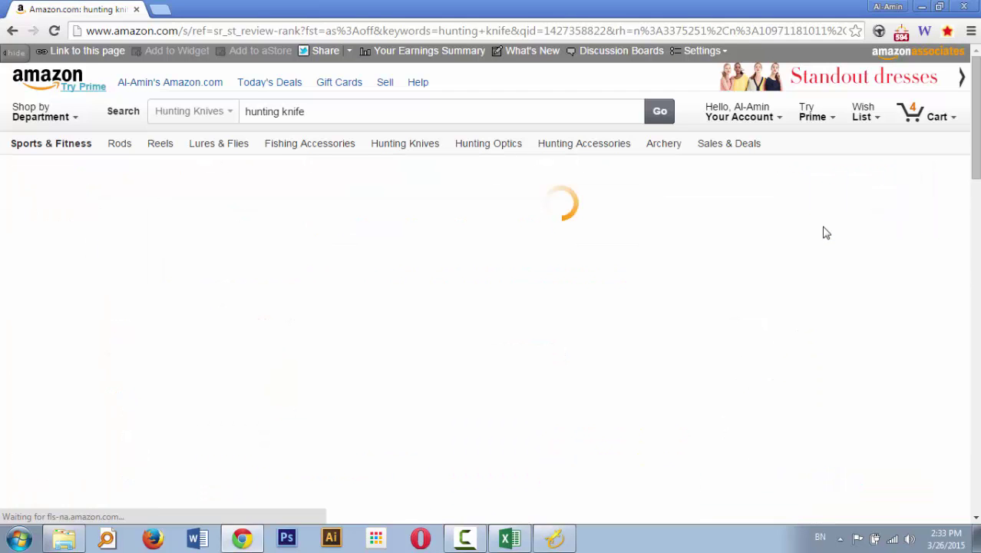
- Examine the prices and review counts of the best-reviewed hunting knives throughout the results page
scroll(896, 280, down, 4)
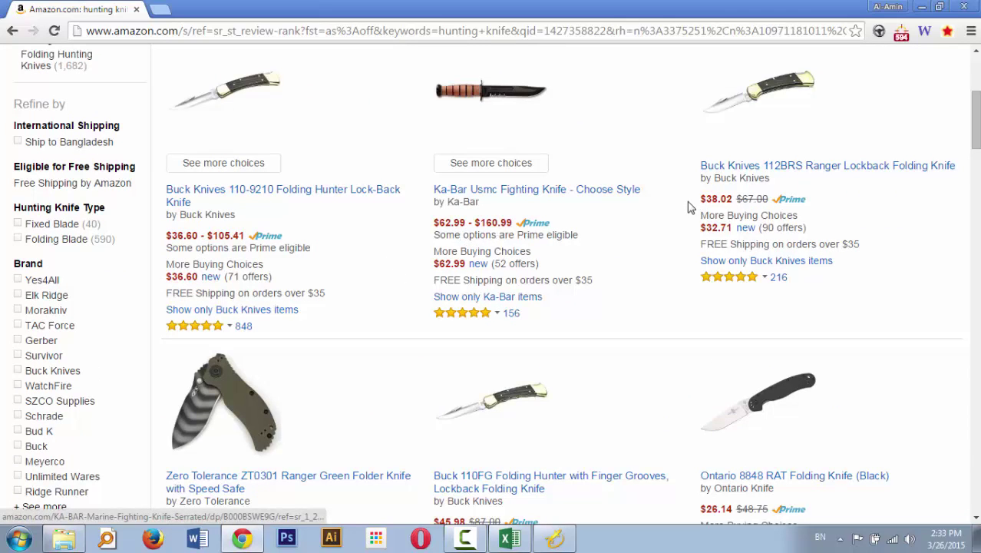
scroll(691, 204, down, 2)
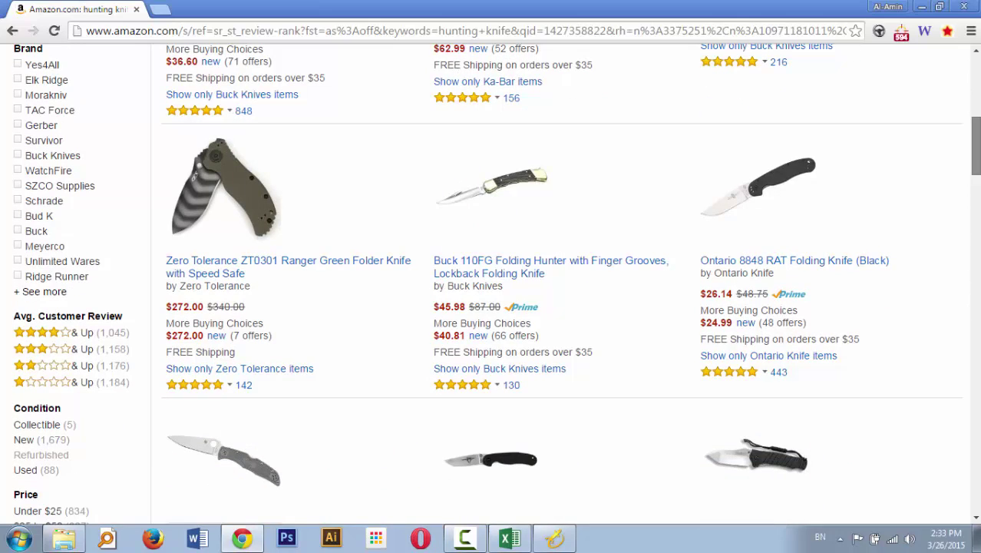
scroll(760, 156, down, 1)
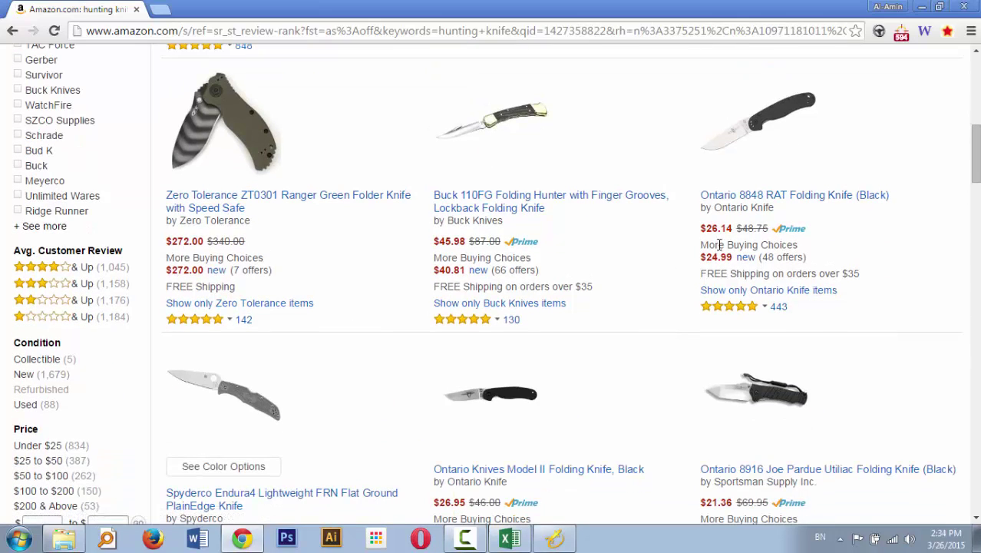
scroll(719, 244, down, 3)
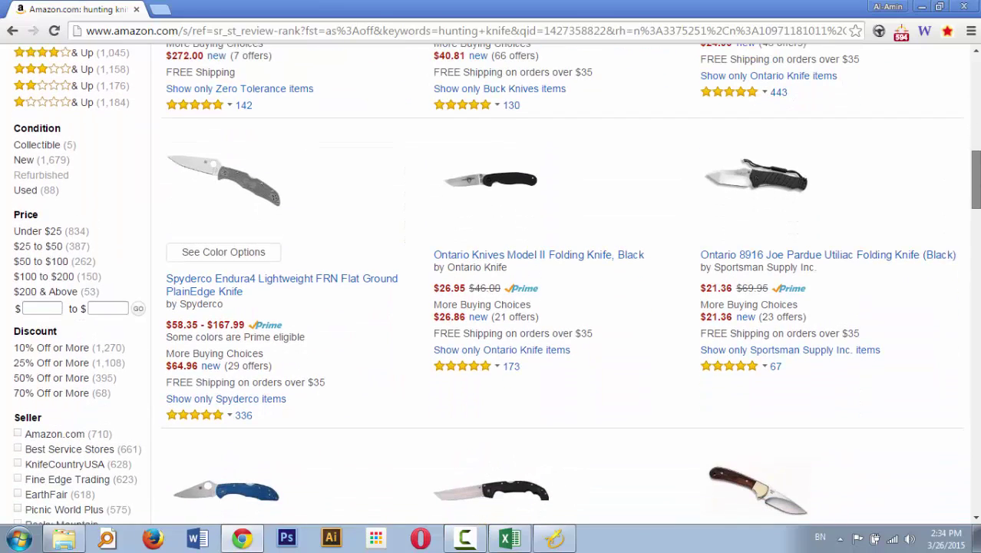
scroll(671, 192, down, 2)
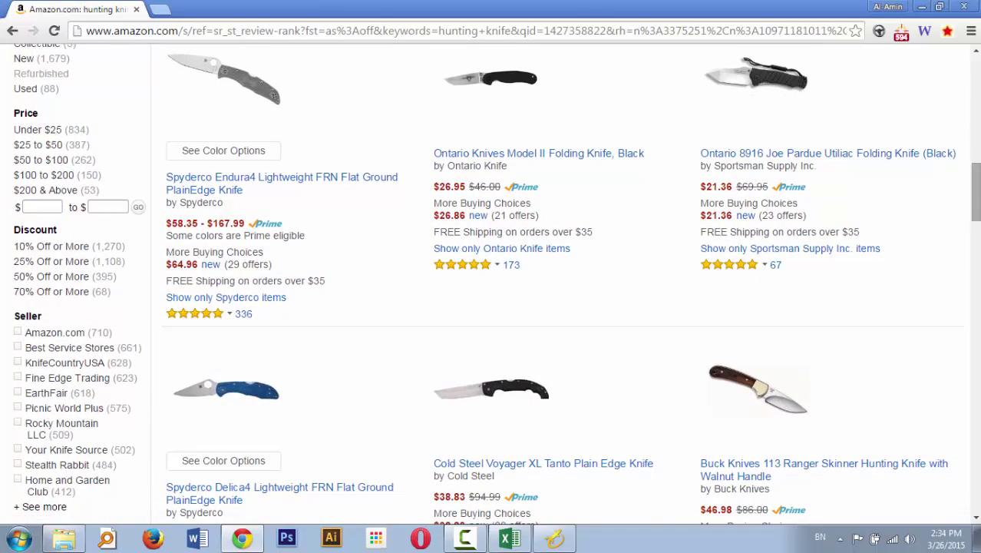
scroll(356, 277, down, 4)
scroll(492, 284, up, 1)
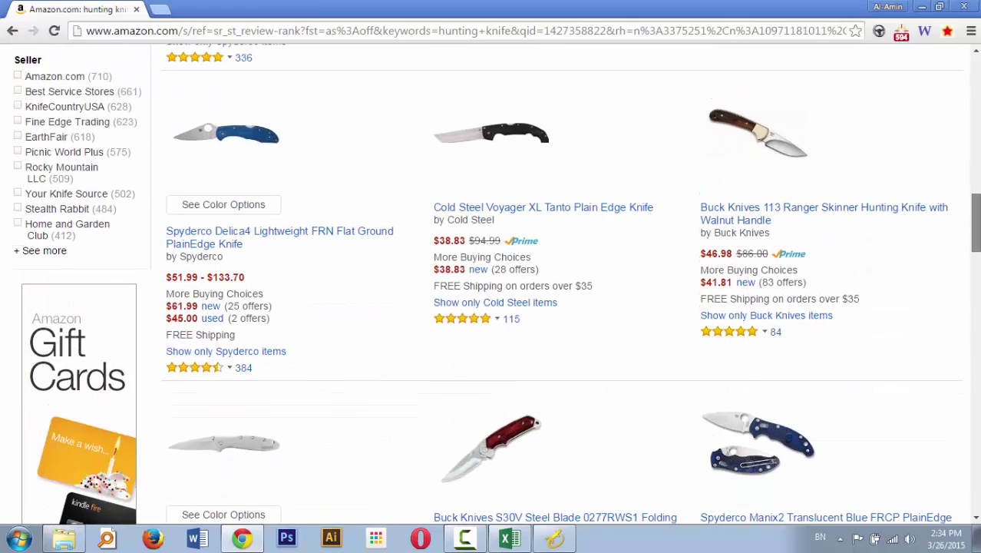
scroll(491, 284, down, 8)
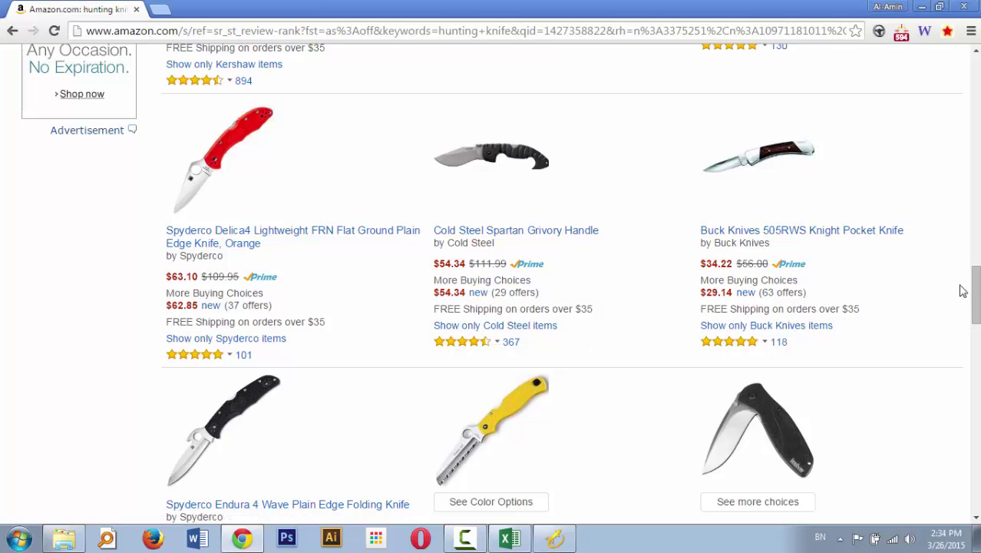
drag(977, 293, 977, 340)
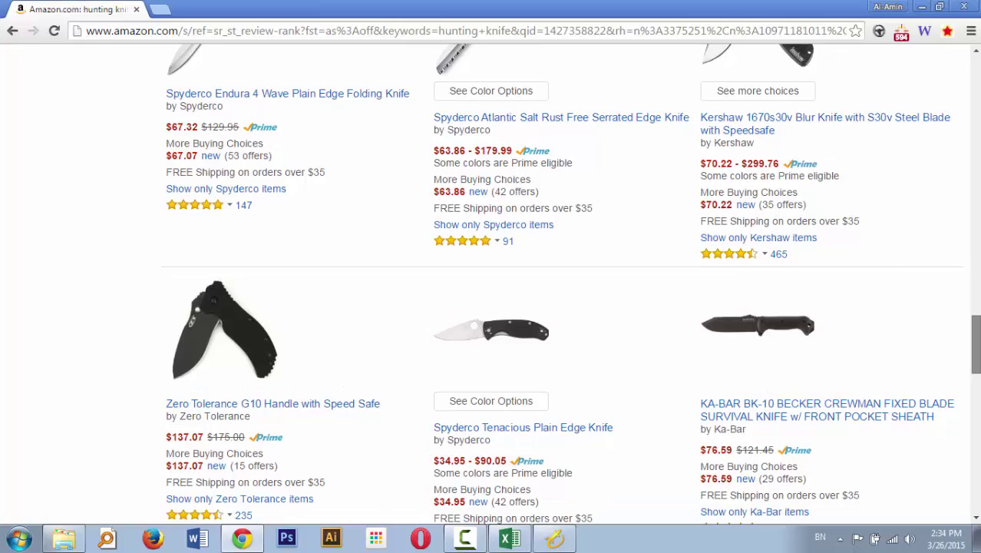
drag(977, 340, 902, 74)
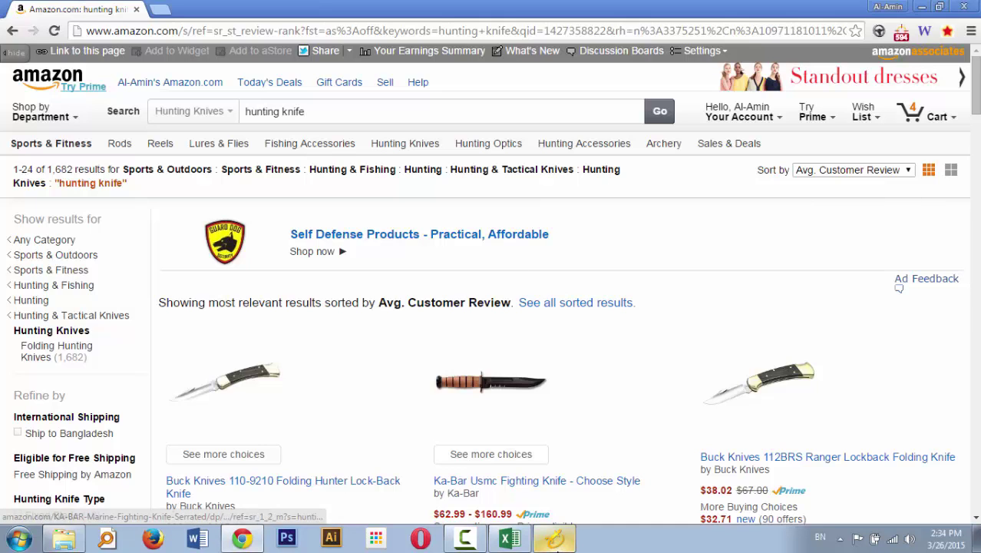
- Switch to Long Tail Platinum, widen the URL column, and open the coldsteel.com competitor in Chrome in place of the Amazon results
key(alt+Tab)
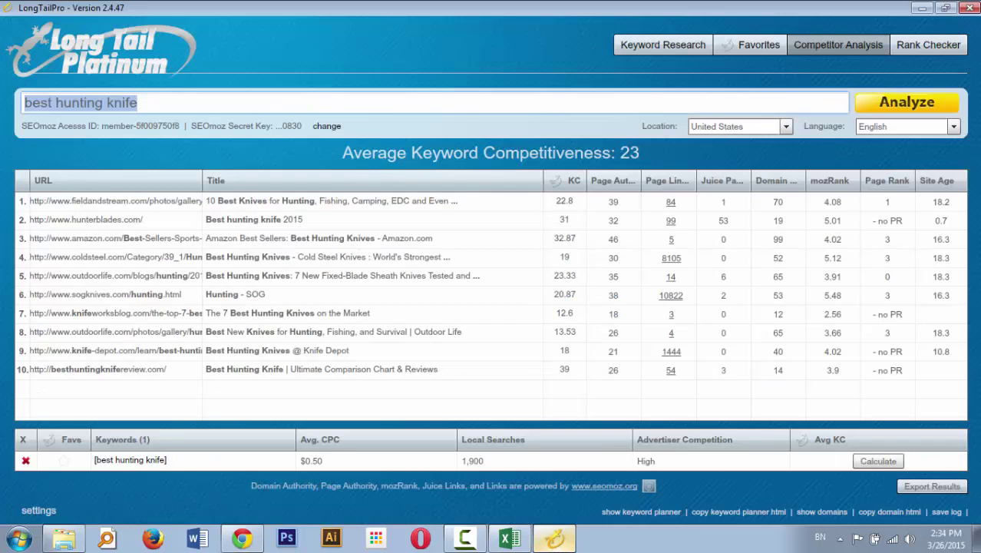
click(202, 181)
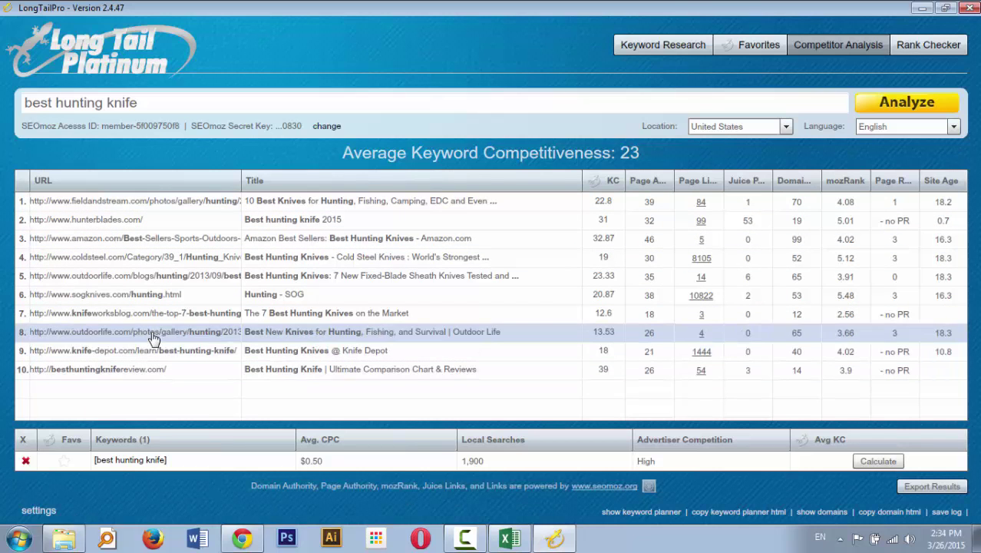
click(111, 264)
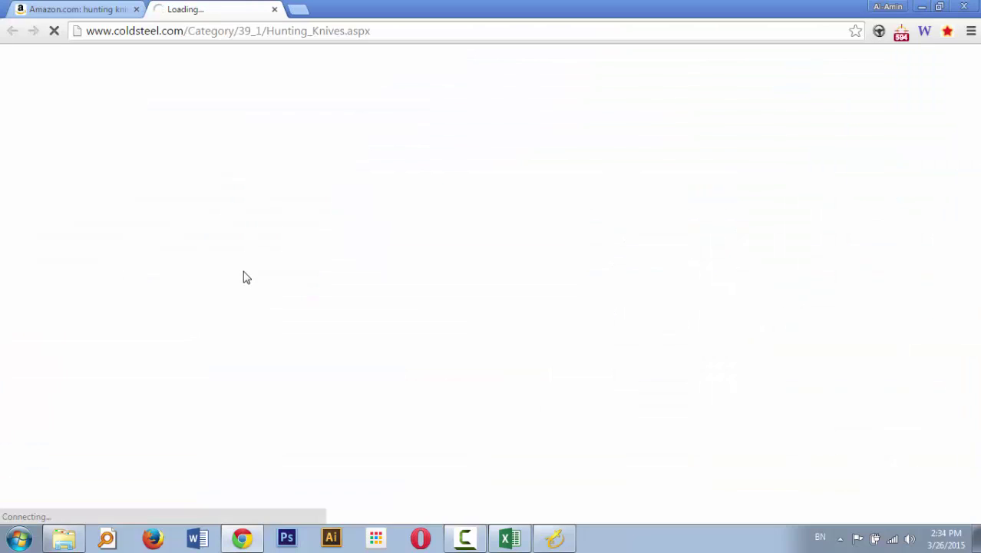
click(136, 9)
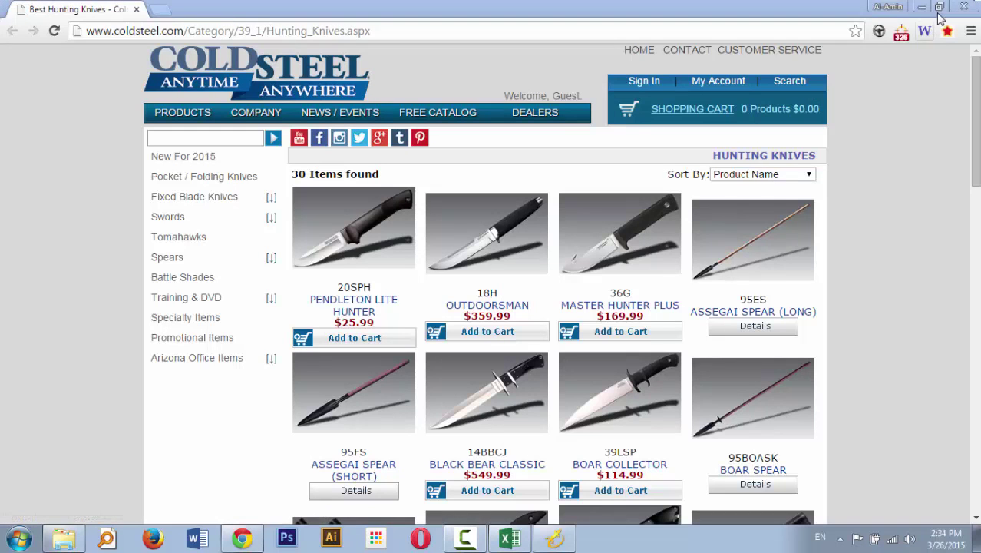
- Switch back to Long Tail Platinum and compare the competitors' page titles and page authority for "best hunting knife"
click(554, 539)
click(364, 205)
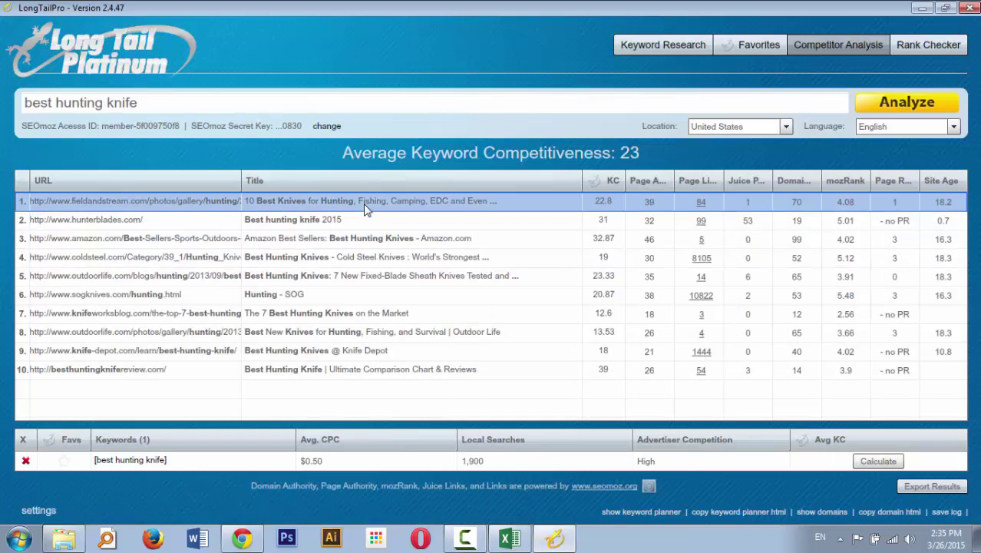
click(390, 291)
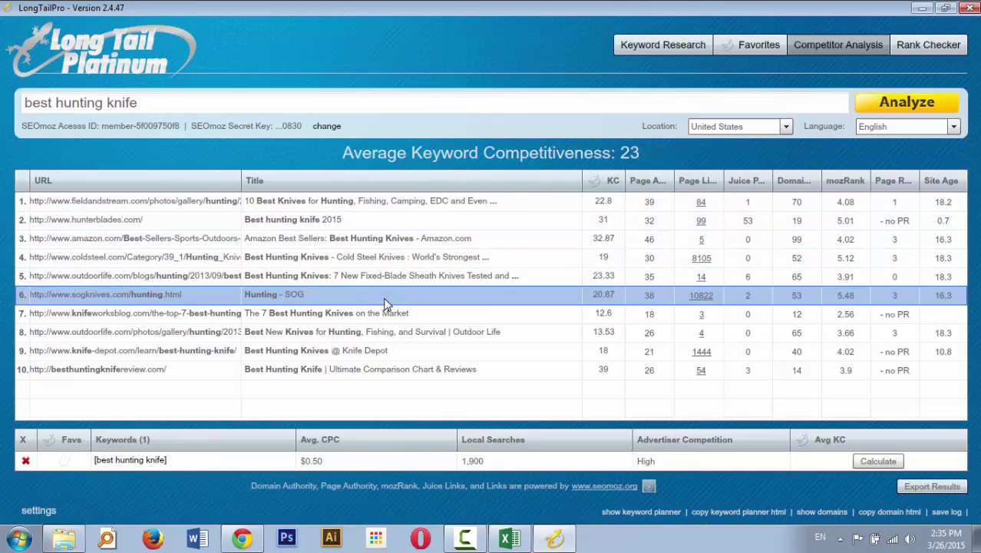
click(388, 337)
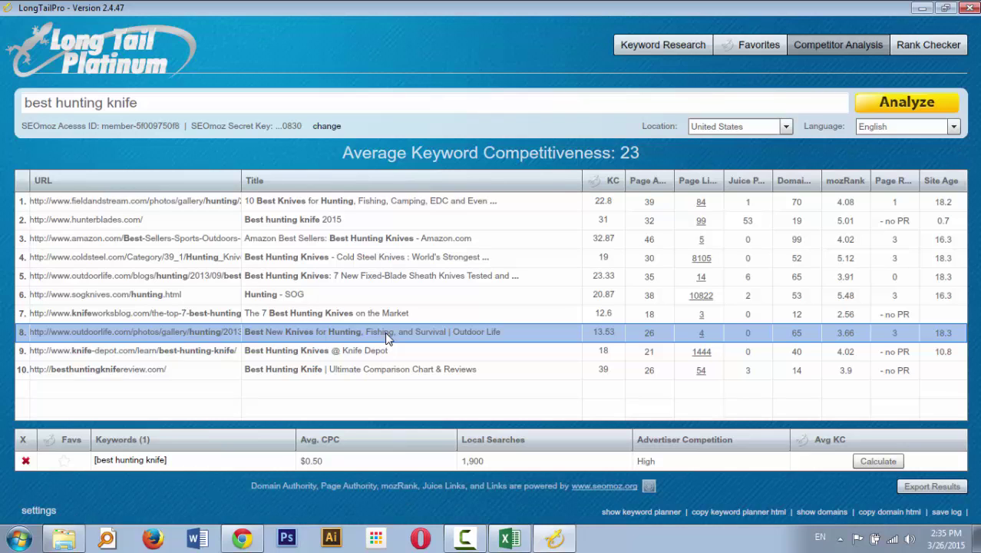
click(356, 206)
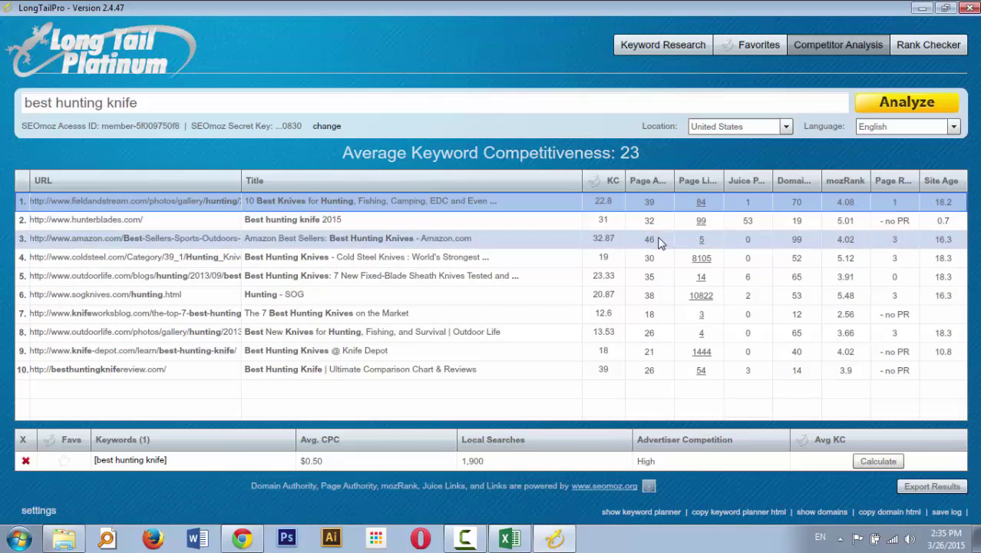
click(651, 313)
key(Down)
key(Down)
key(Down)
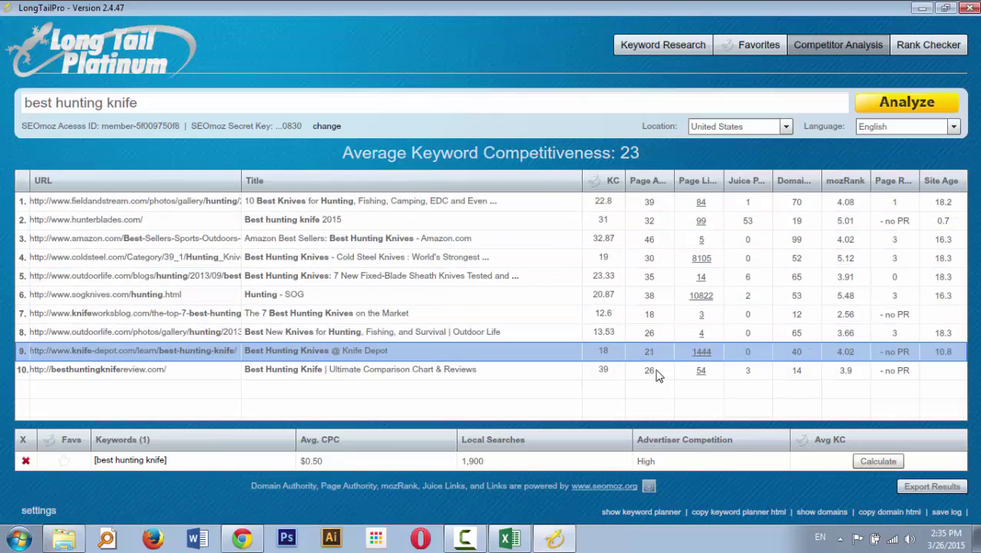
click(645, 314)
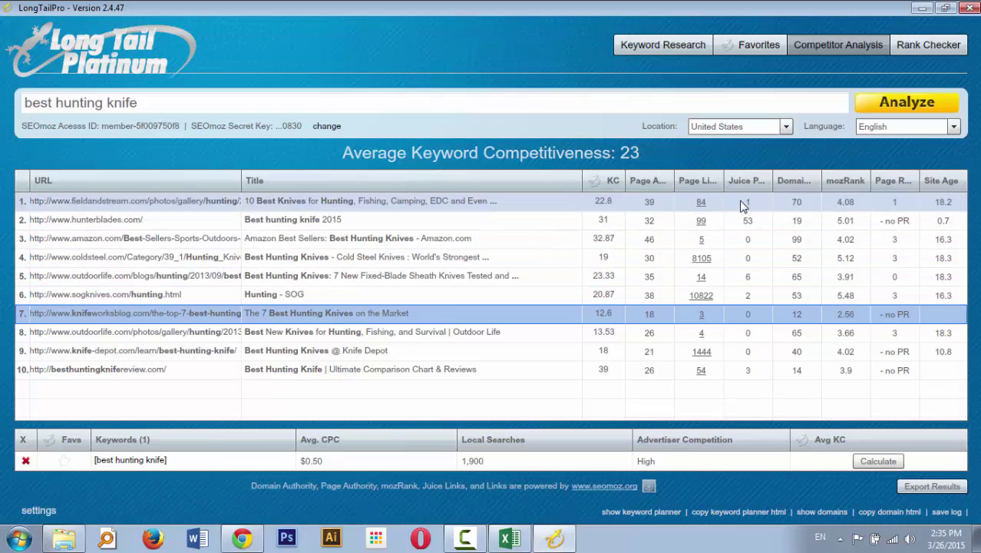
- Compare the competitors' juice page links, domain authority and page rank, down to the besthuntingknifereview.com entry
click(744, 224)
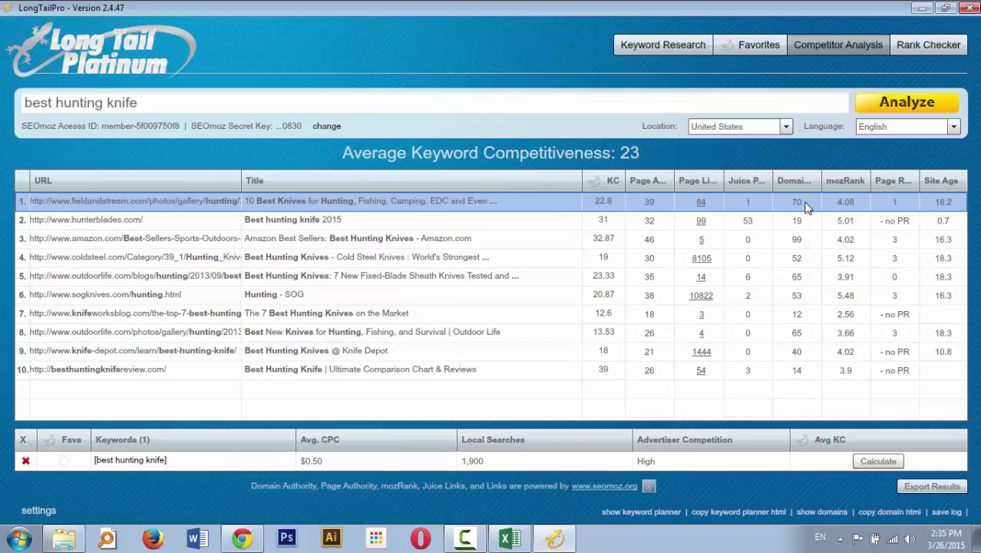
click(800, 314)
click(803, 373)
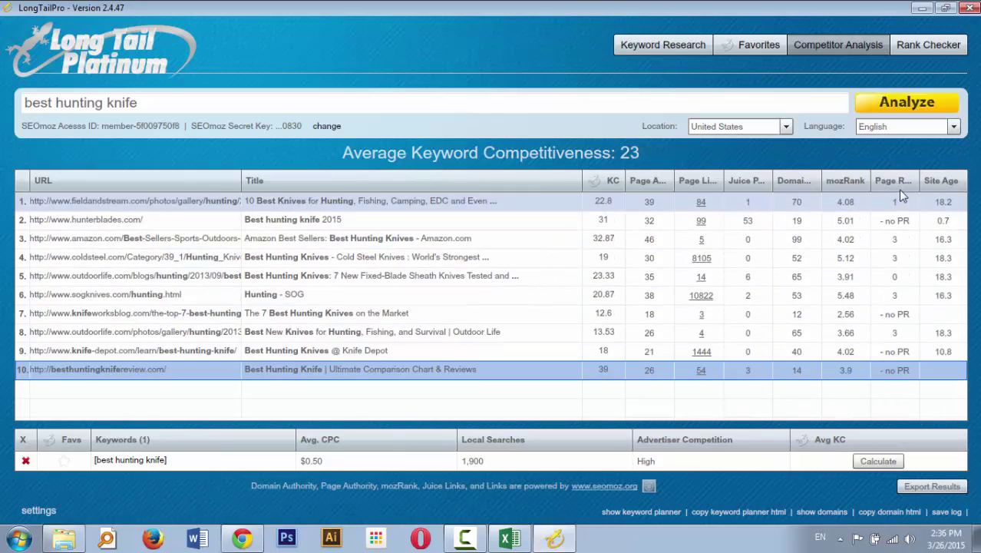
click(902, 222)
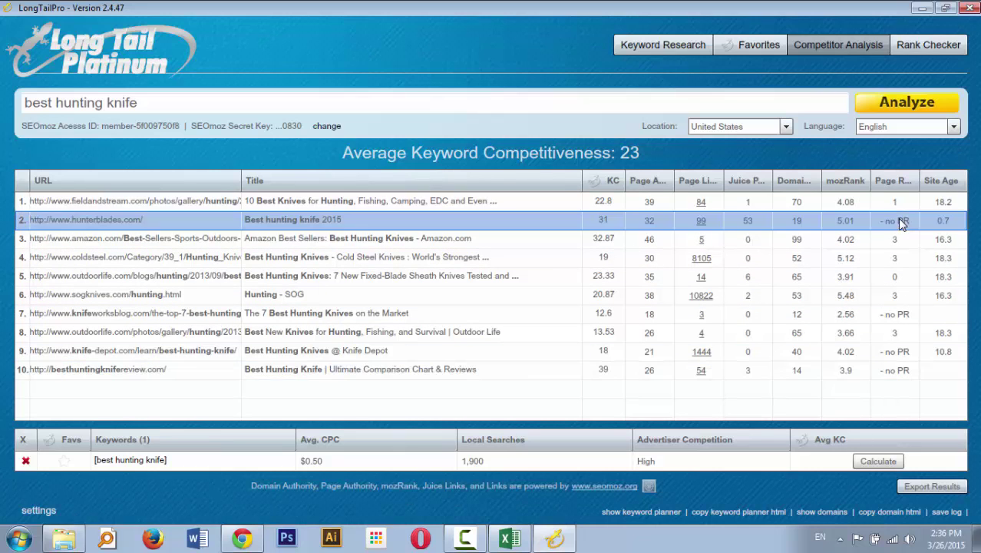
click(904, 284)
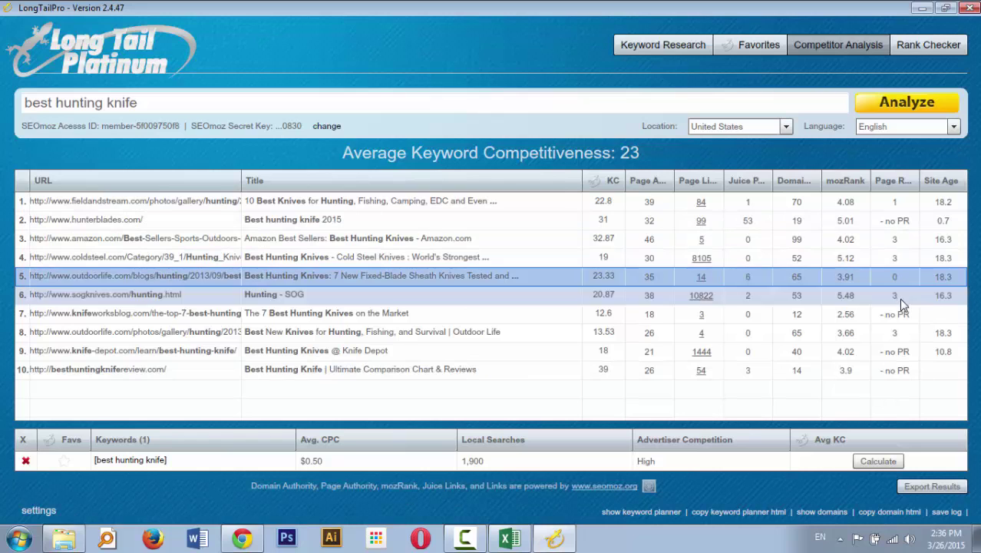
click(900, 313)
click(903, 352)
click(905, 369)
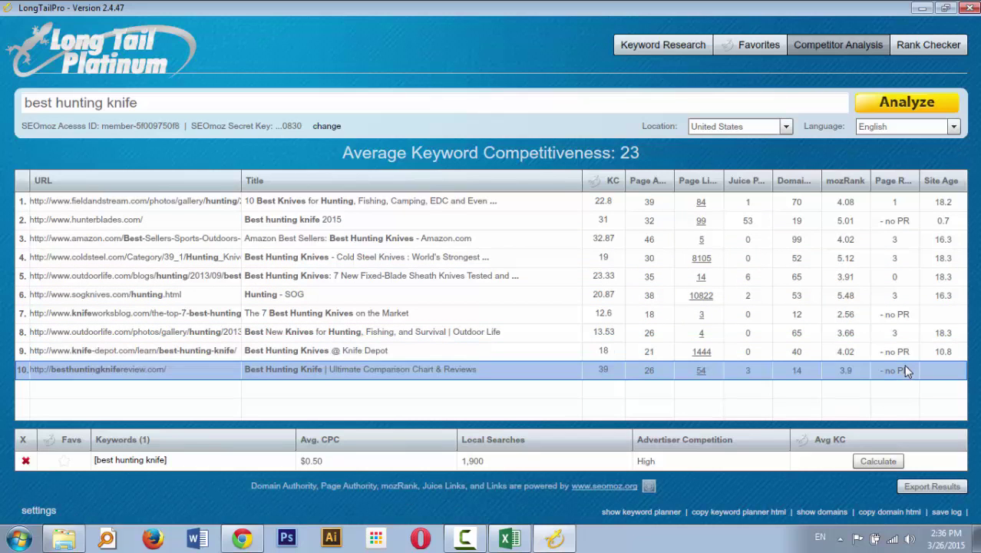
- Open the first four competitor results, from fieldandstream.com to coldsteel.com, in the browser
click(939, 223)
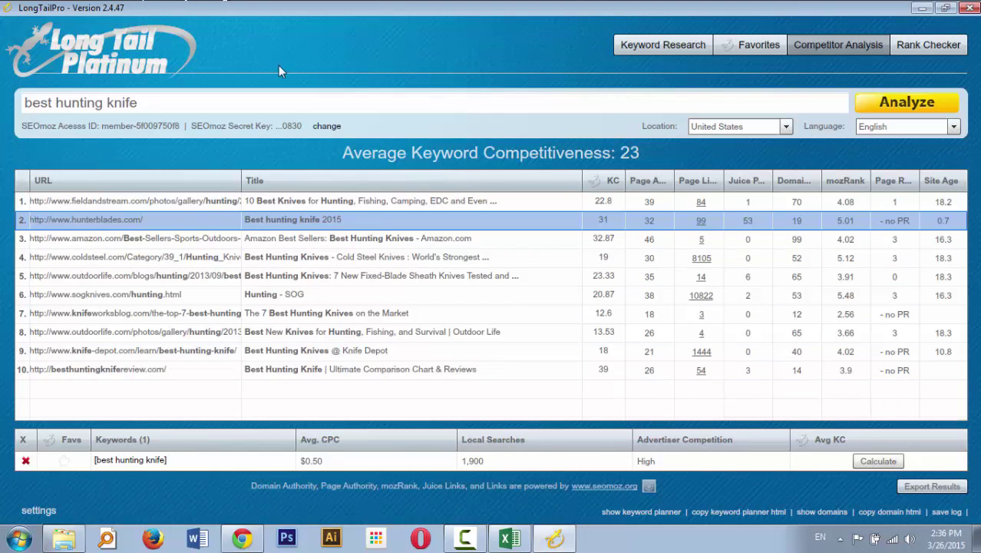
double_click(145, 202)
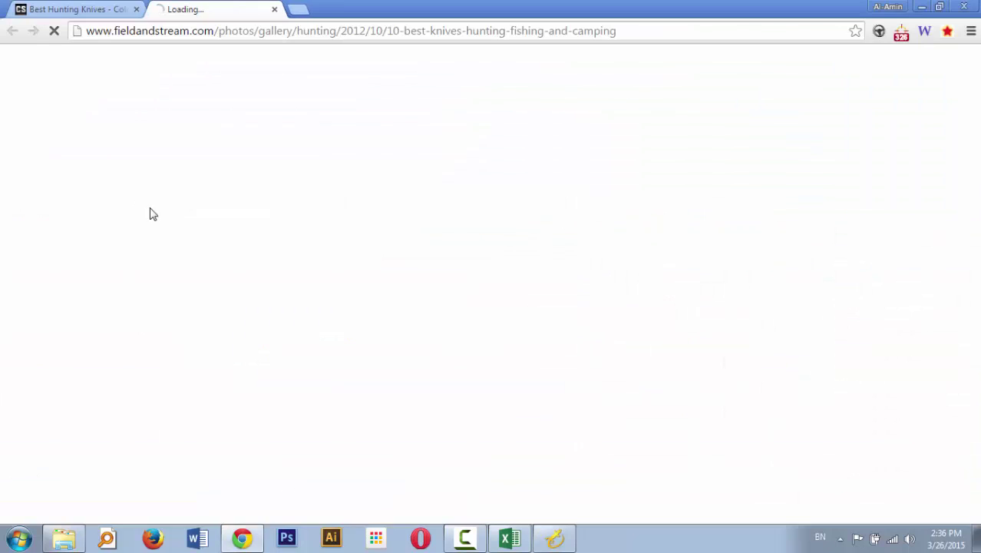
click(555, 538)
double_click(107, 224)
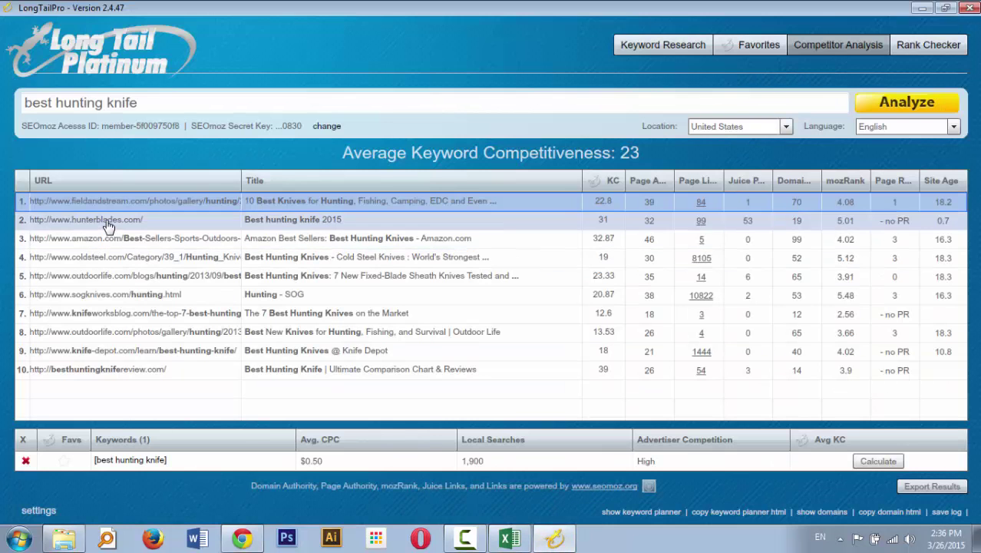
click(558, 527)
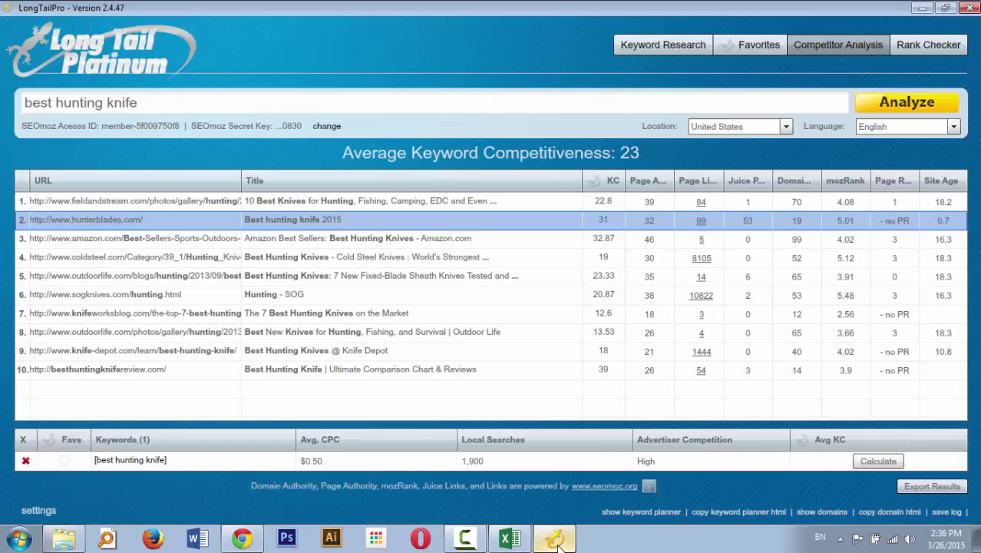
double_click(78, 240)
click(554, 537)
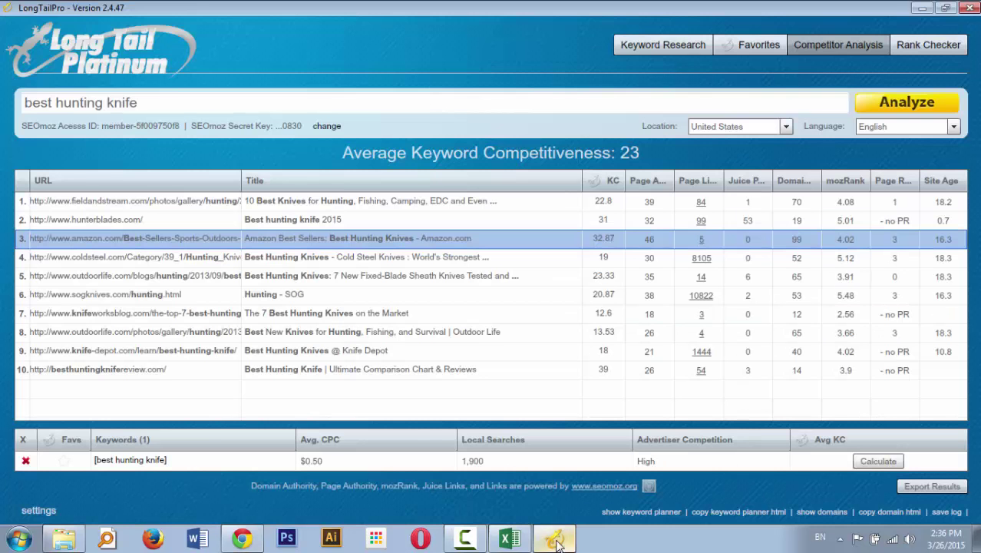
double_click(131, 258)
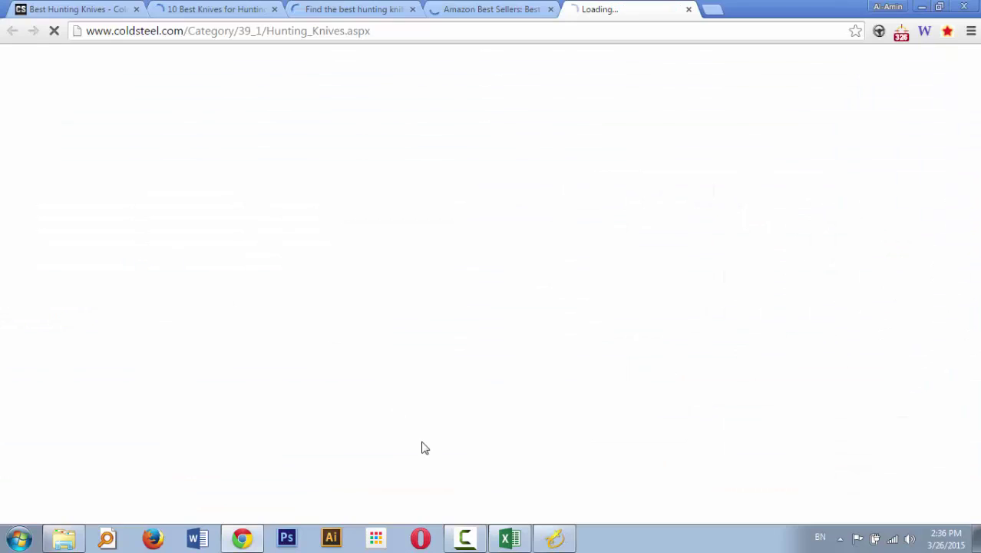
- Open the fifth to seventh competitor results in the browser: the Outdoor Life blog post, sogknives.com and knifeworksblog.com
click(554, 537)
double_click(149, 278)
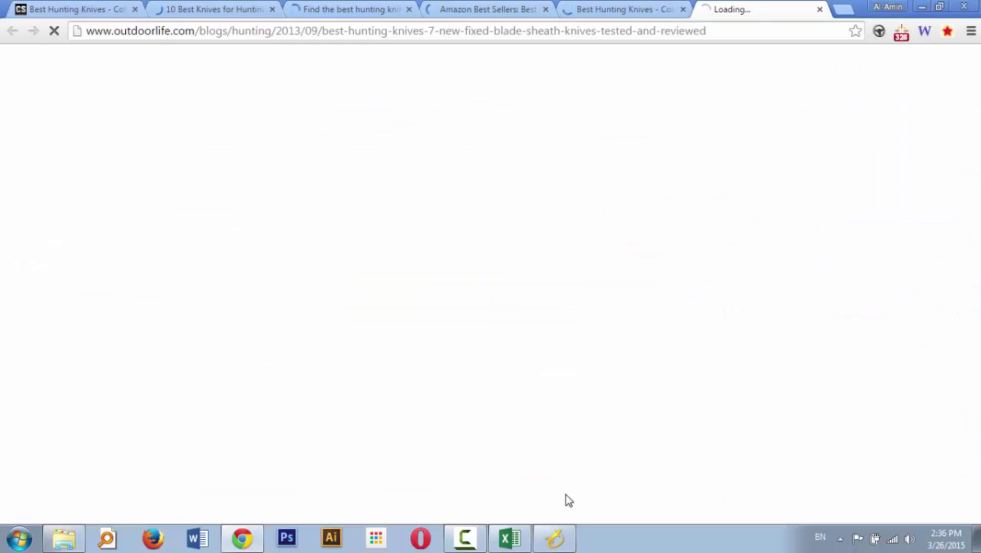
click(554, 537)
double_click(83, 296)
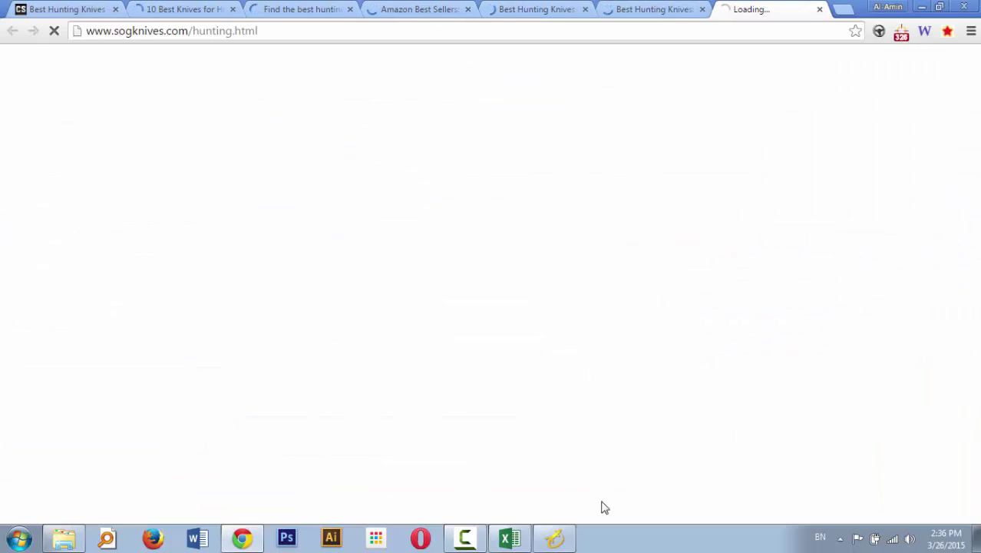
click(554, 538)
click(123, 315)
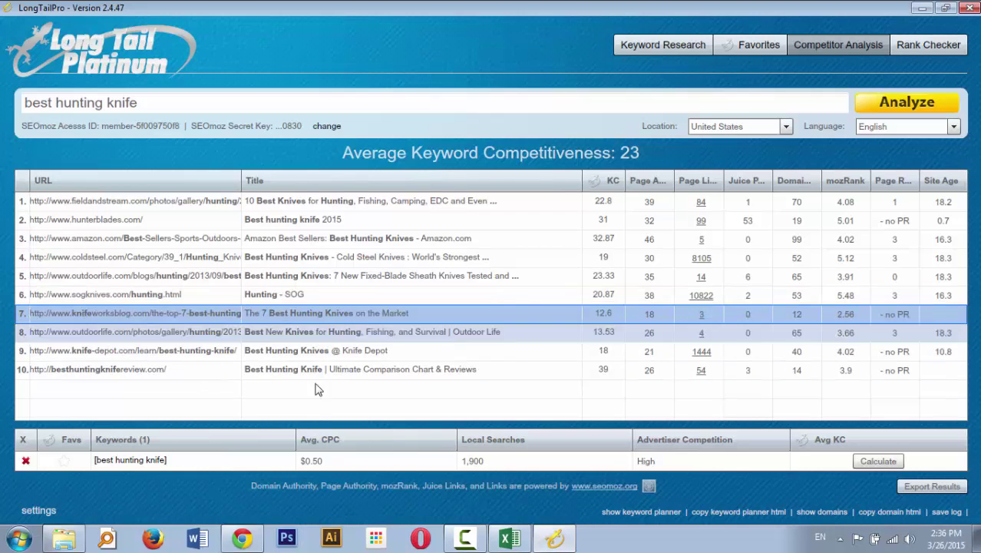
double_click(110, 321)
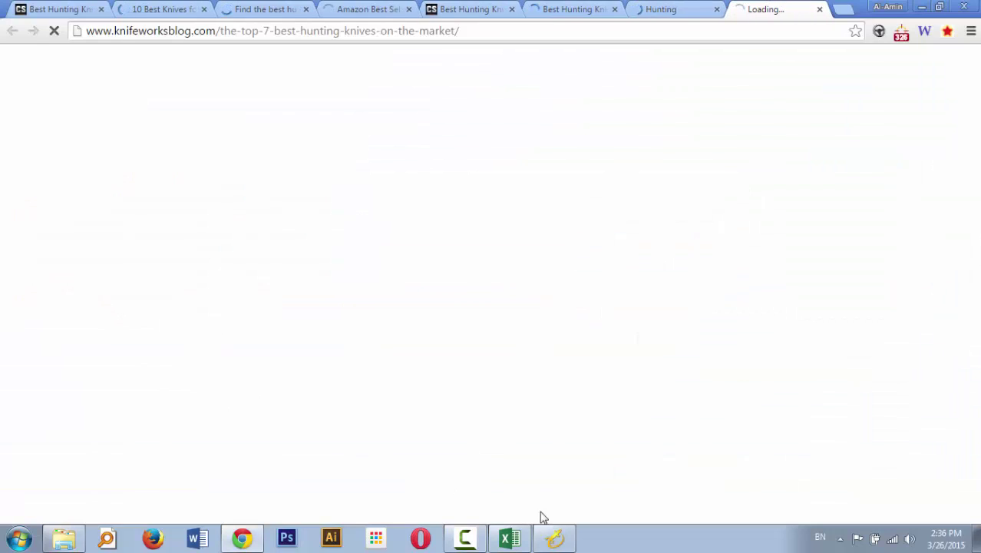
- Open the last three competitor results in the browser: the Outdoor Life gallery, knife-depot.com and besthuntingknifereview.com
click(554, 537)
double_click(110, 338)
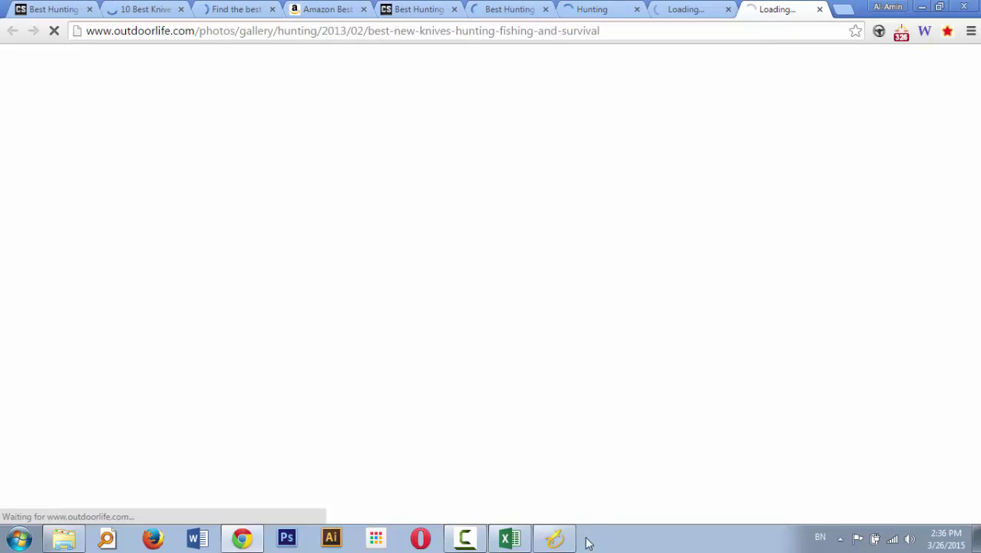
click(554, 538)
double_click(116, 355)
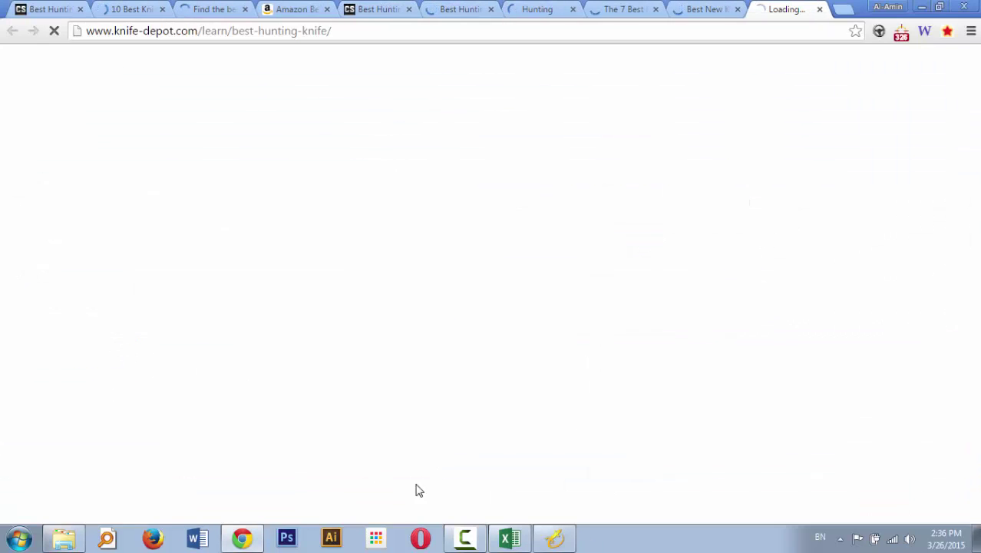
click(557, 538)
click(97, 371)
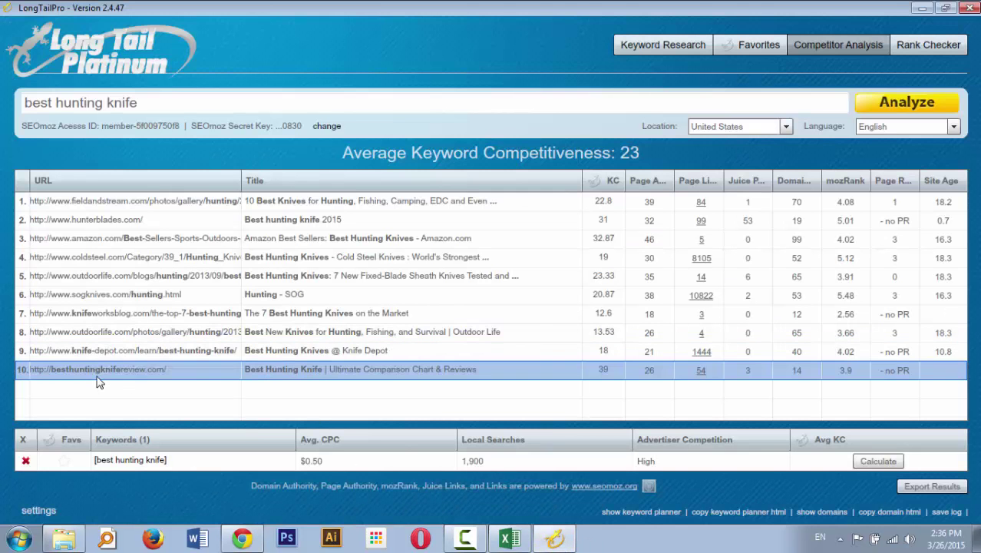
double_click(92, 377)
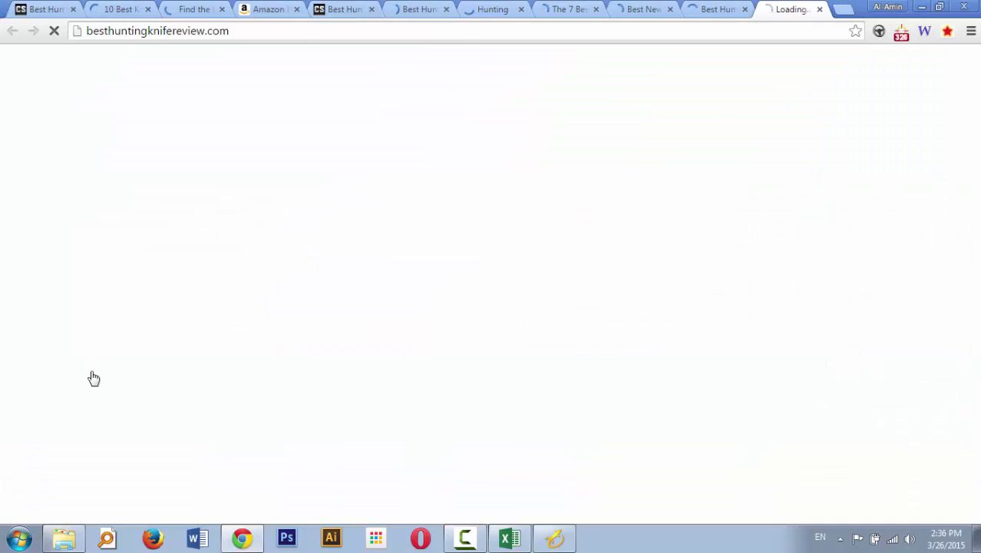
- Count the words in the introductory paragraph of the Field & Stream "10 Best Knives" gallery page
click(121, 8)
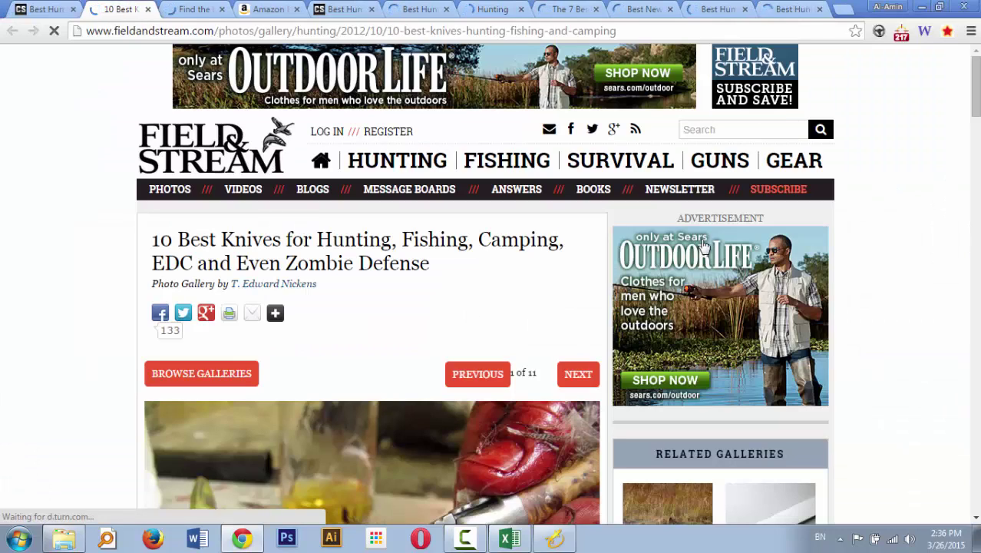
drag(975, 88, 946, 115)
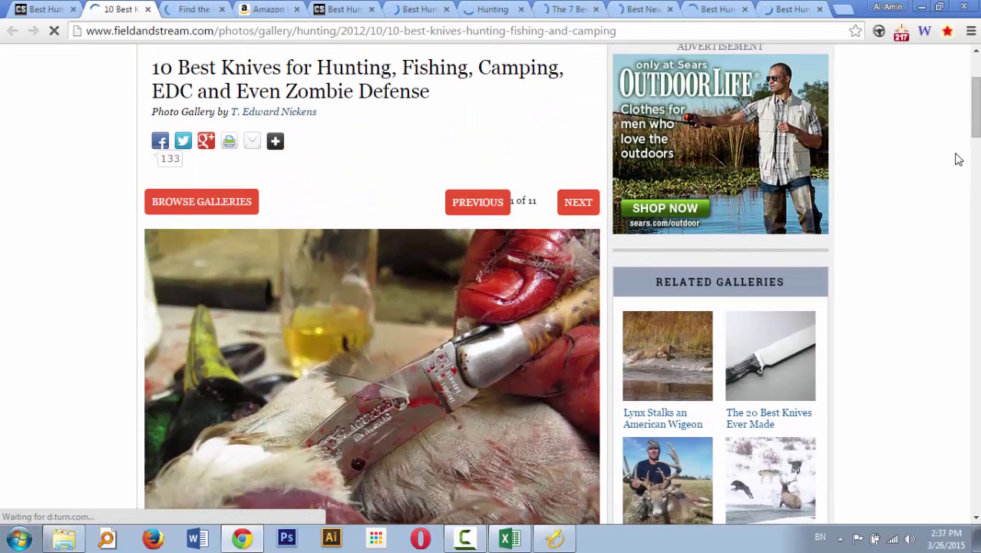
drag(972, 135, 932, 164)
triple_click(431, 272)
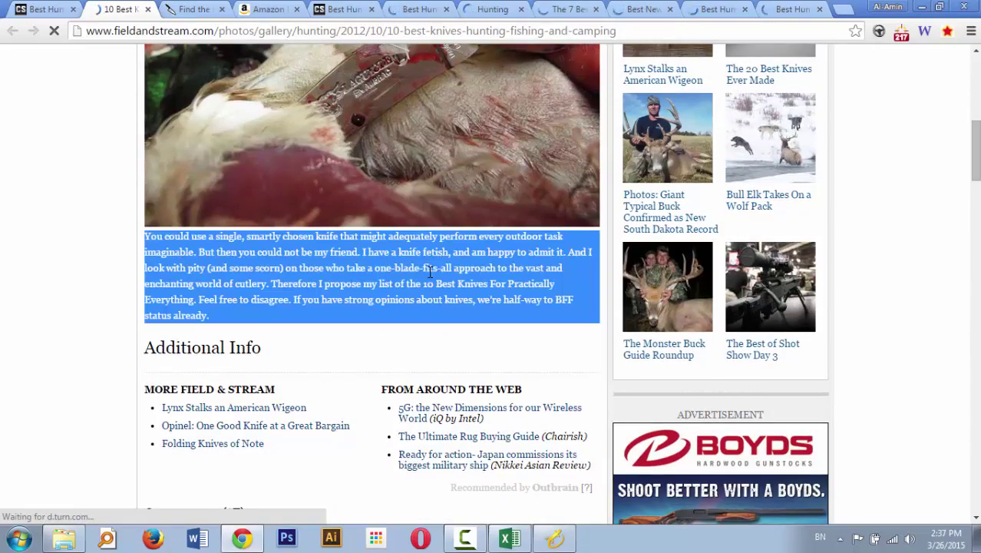
click(925, 37)
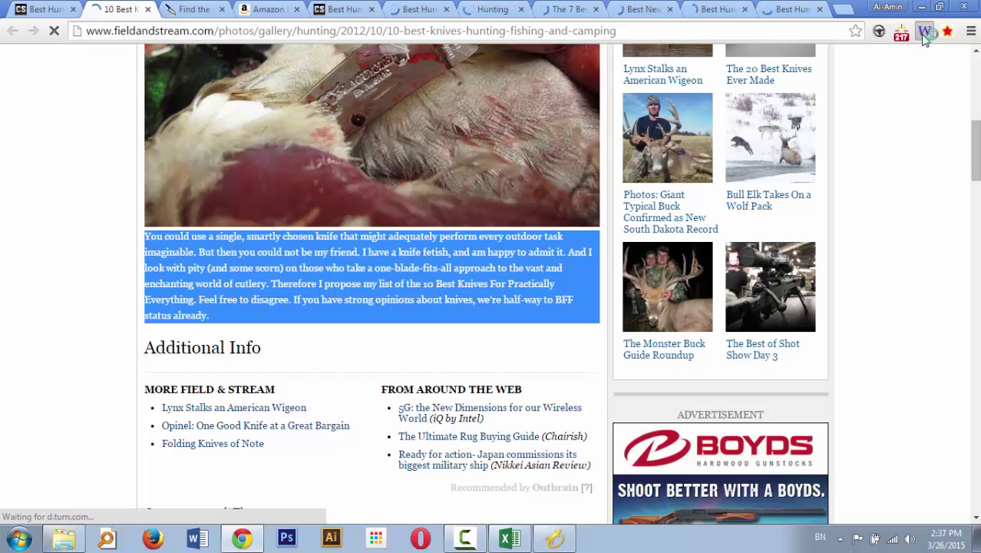
click(929, 216)
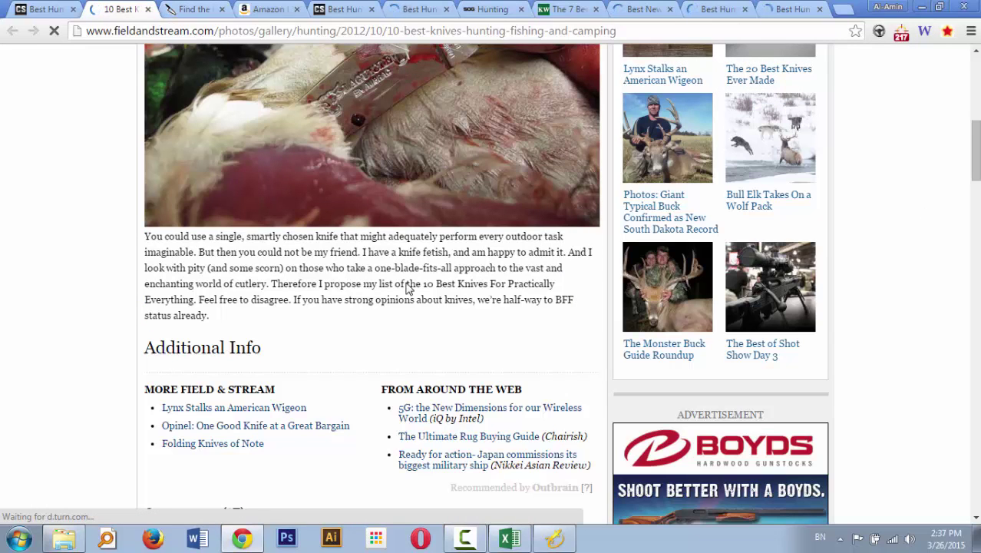
- Review the Field & Stream gallery page from its heading again and close the page
click(973, 111)
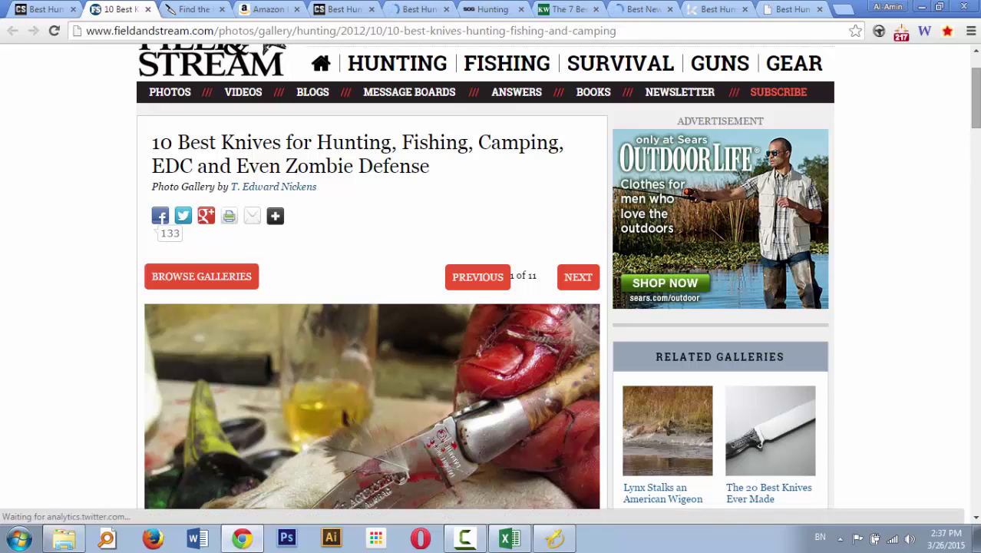
click(976, 192)
drag(976, 192, 935, 44)
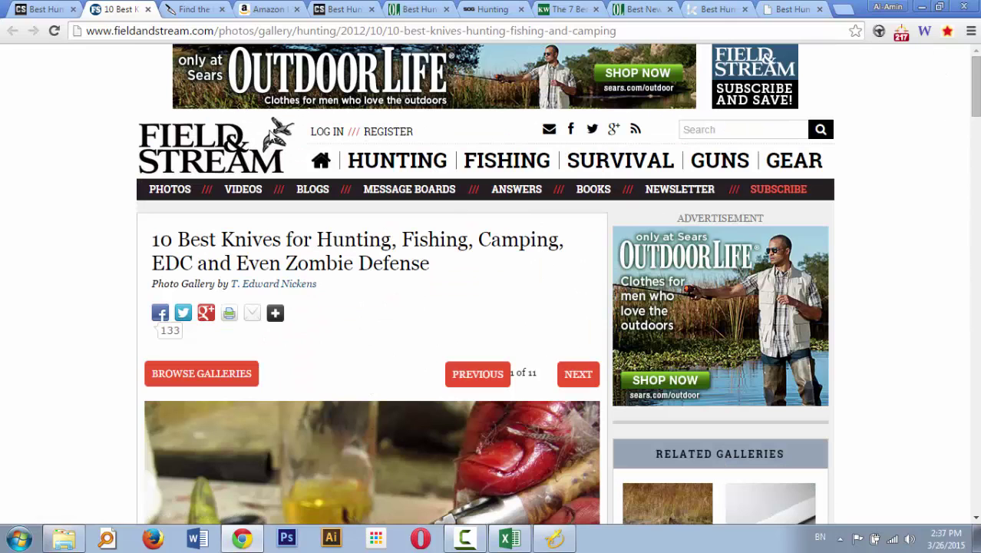
click(148, 8)
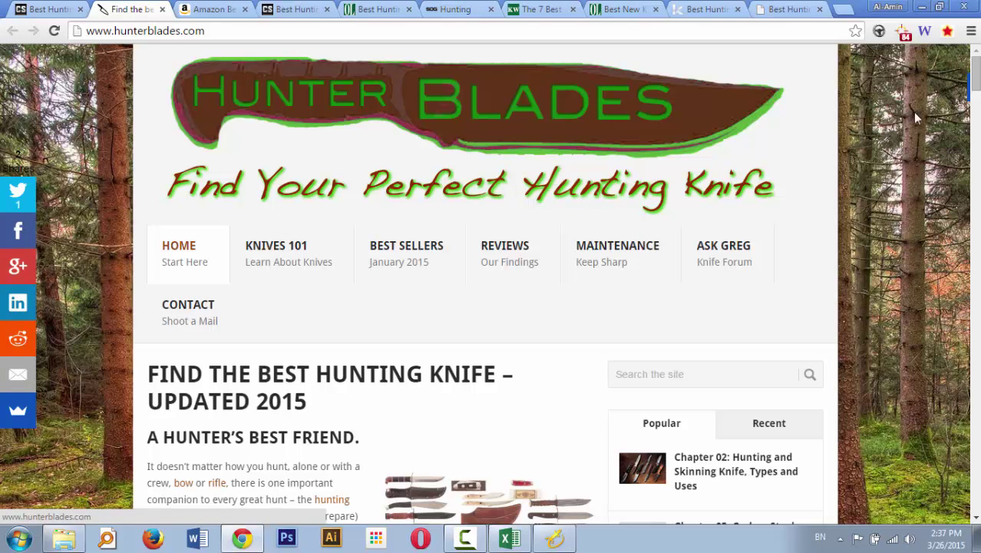
- Select the whole hunterblades.com article, count its words, and dismiss the newsletter sign-up box
drag(975, 75, 974, 464)
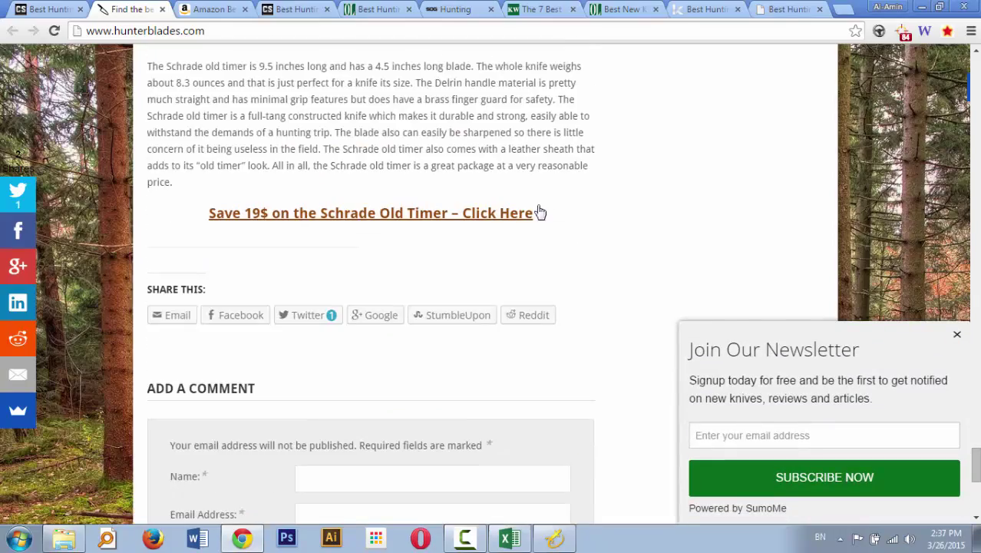
scroll(542, 221, up, 20)
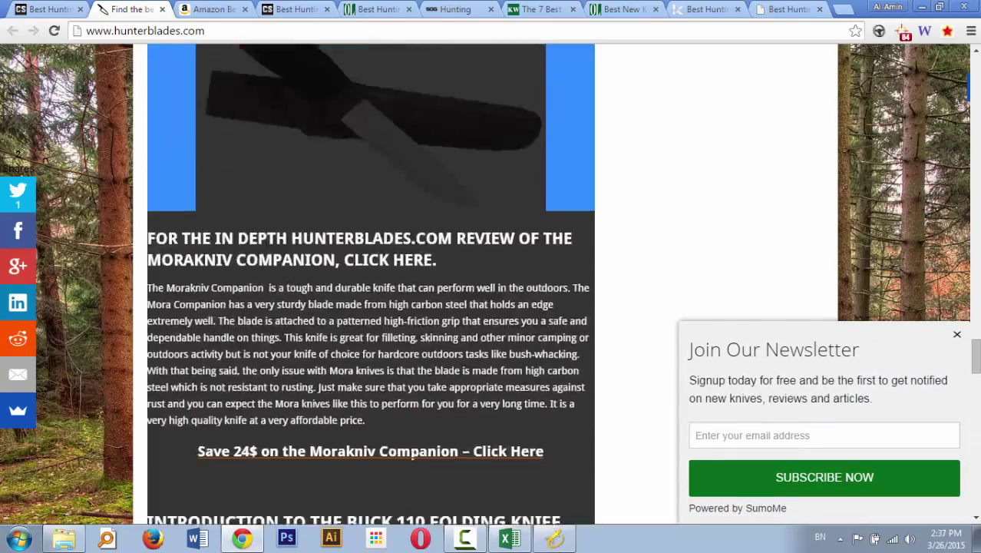
scroll(371, 284, up, 20)
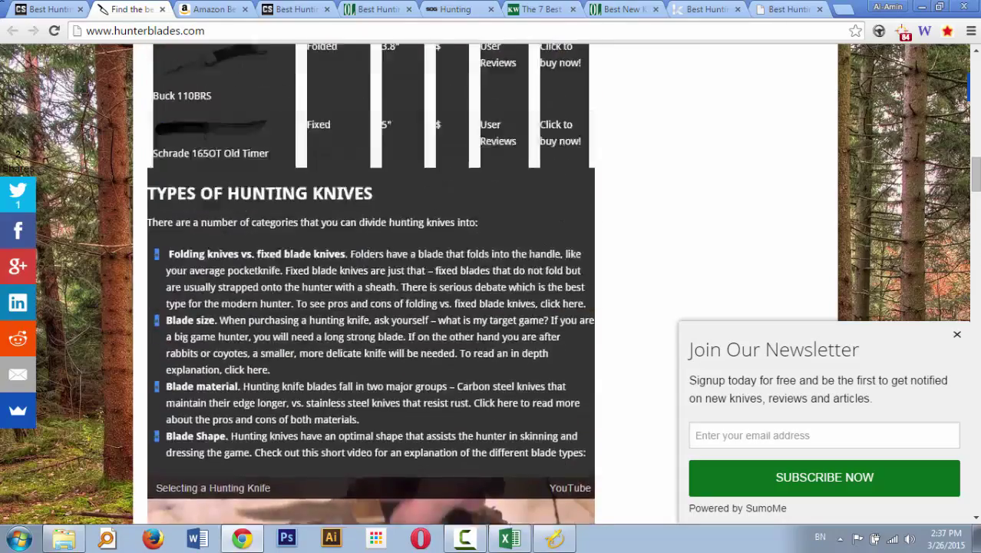
scroll(371, 284, up, 15)
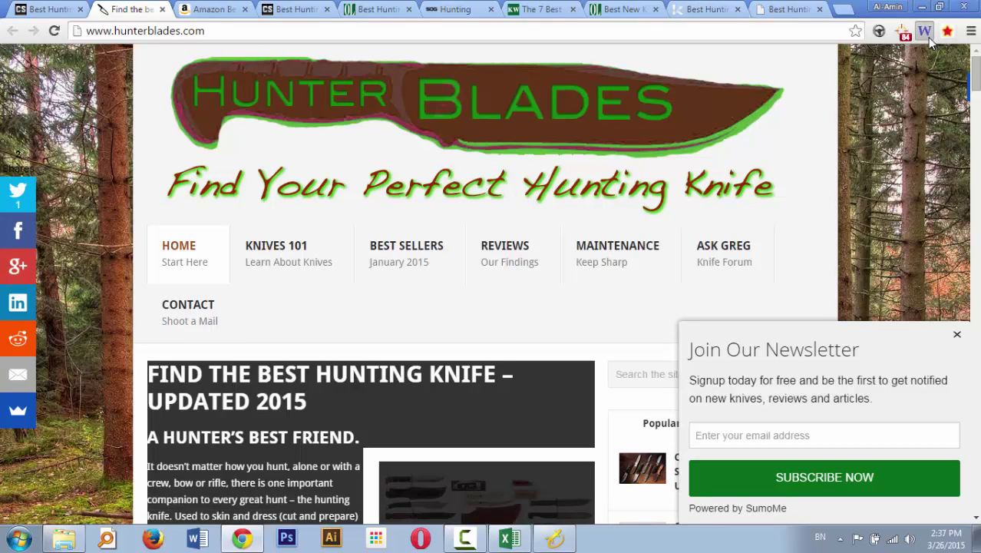
click(927, 37)
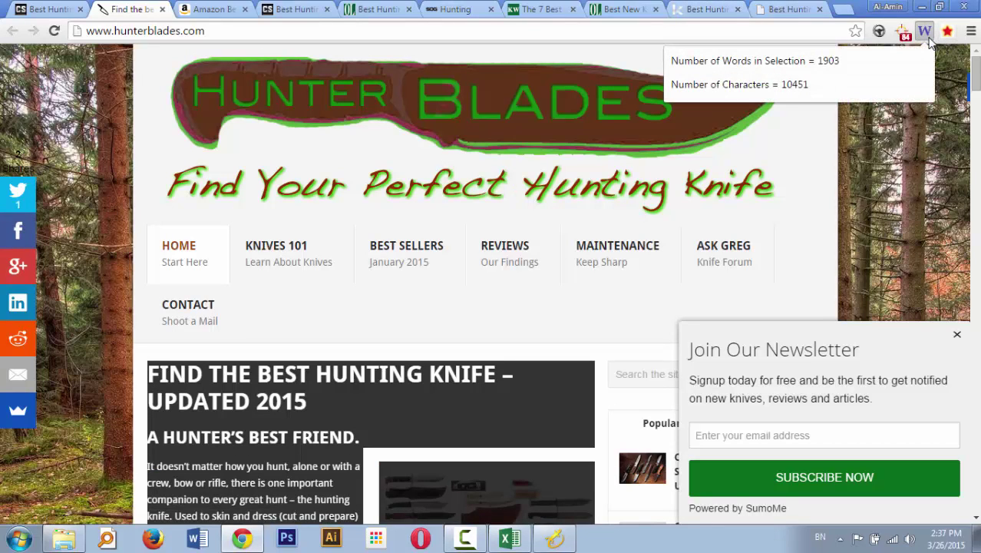
double_click(827, 62)
click(957, 336)
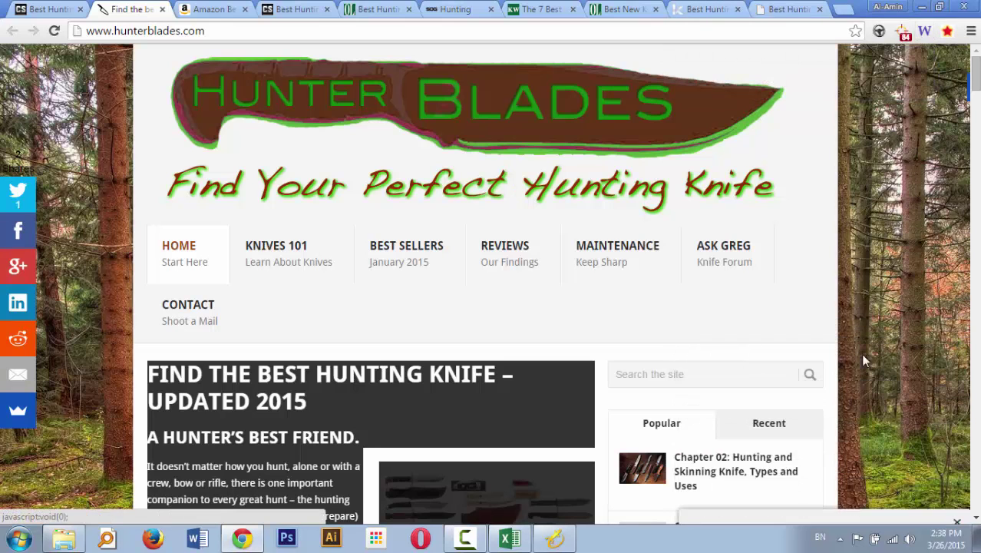
- Close the Hunter Blades page, the Amazon Best Sellers page and the Cold Steel category page opened from the results
click(162, 9)
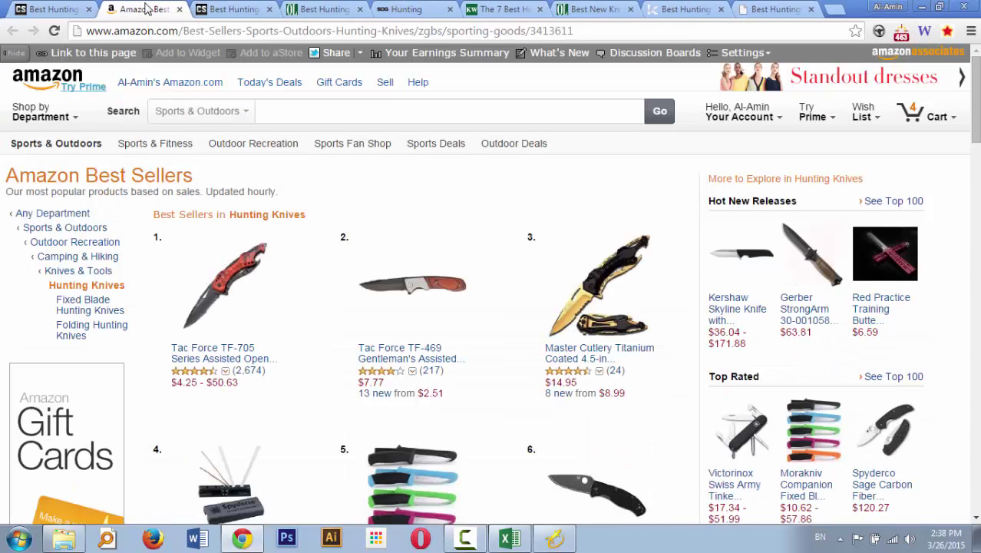
click(180, 9)
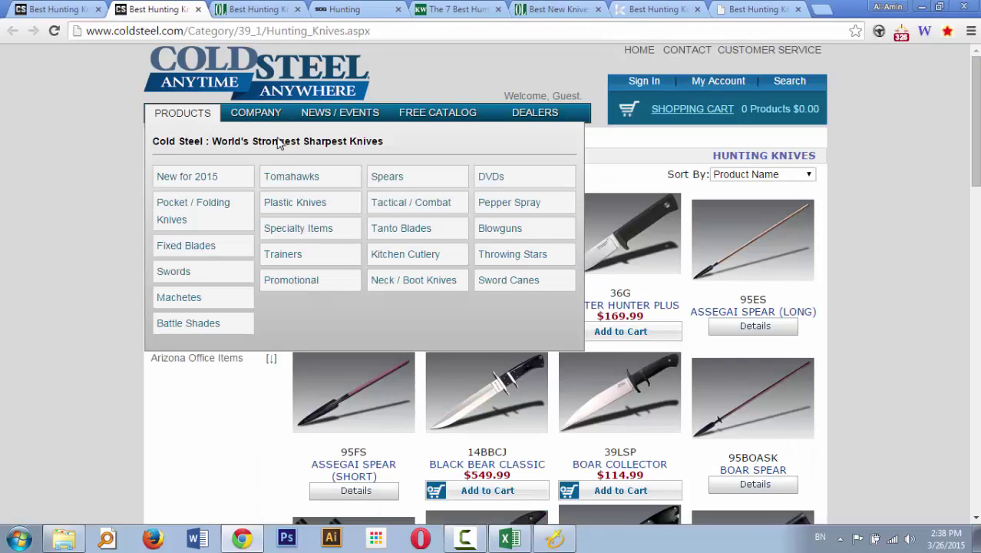
click(204, 9)
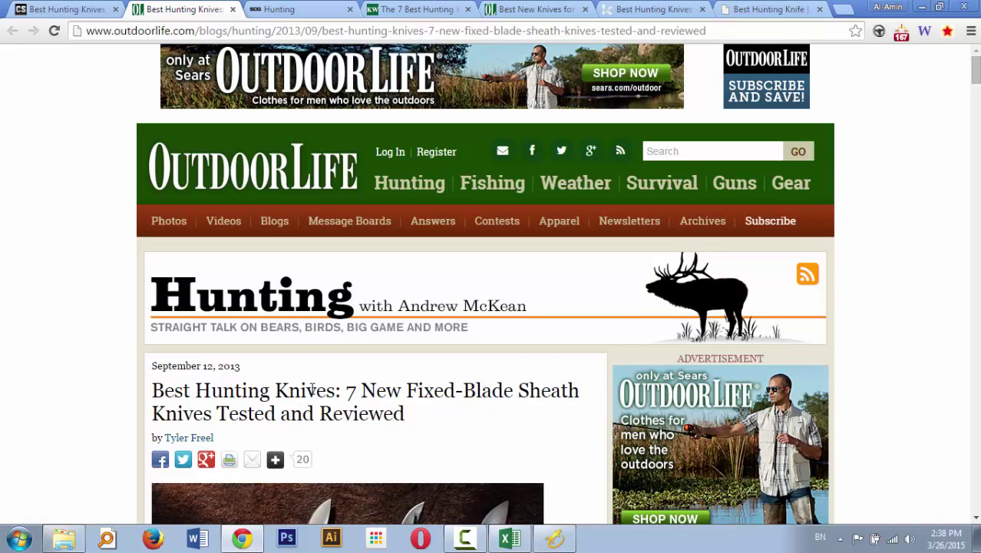
- Count the words of the whole Outdoor Life "7 New Fixed-Blade Sheath Knives Tested and Reviewed" article and close the page
triple_click(311, 389)
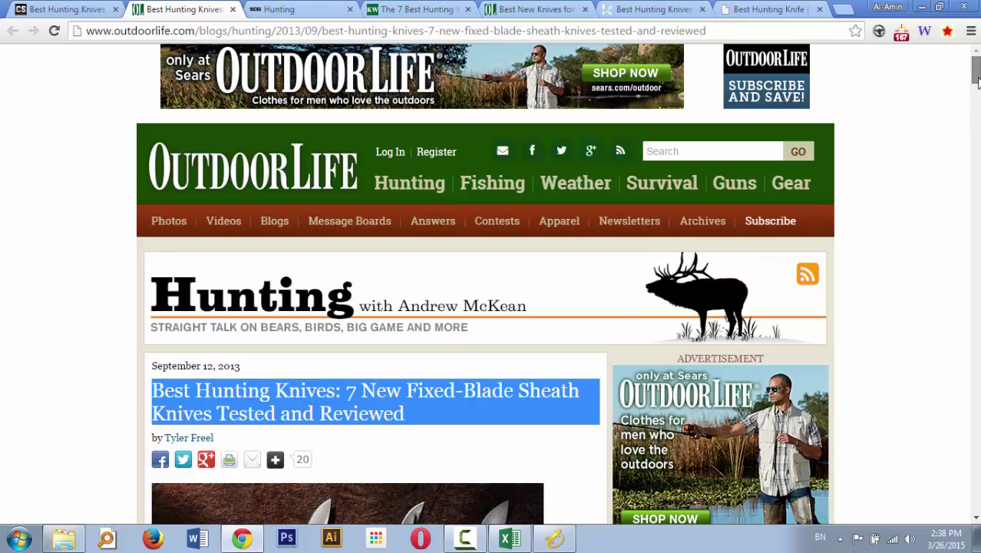
drag(976, 81, 975, 334)
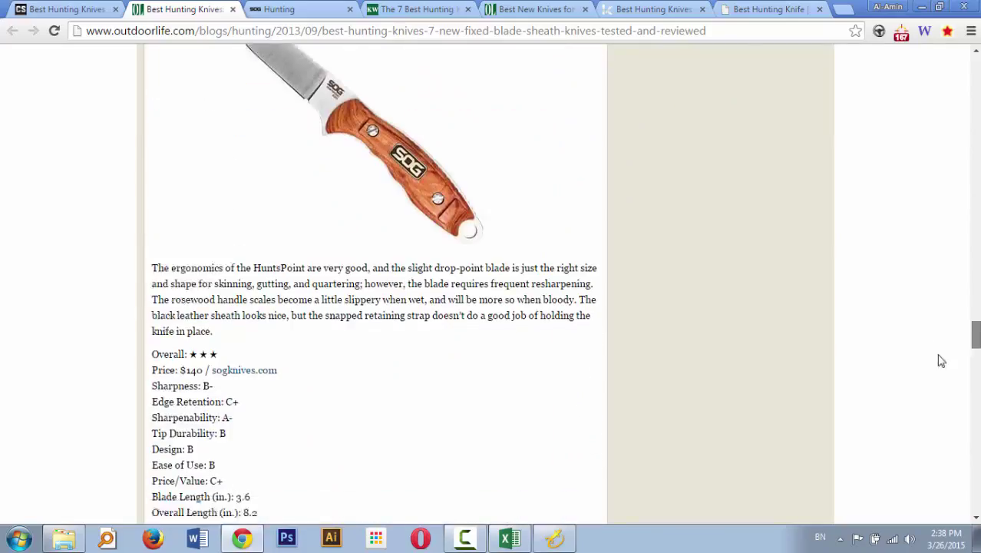
scroll(955, 388, down, 9)
scroll(955, 395, up, 2)
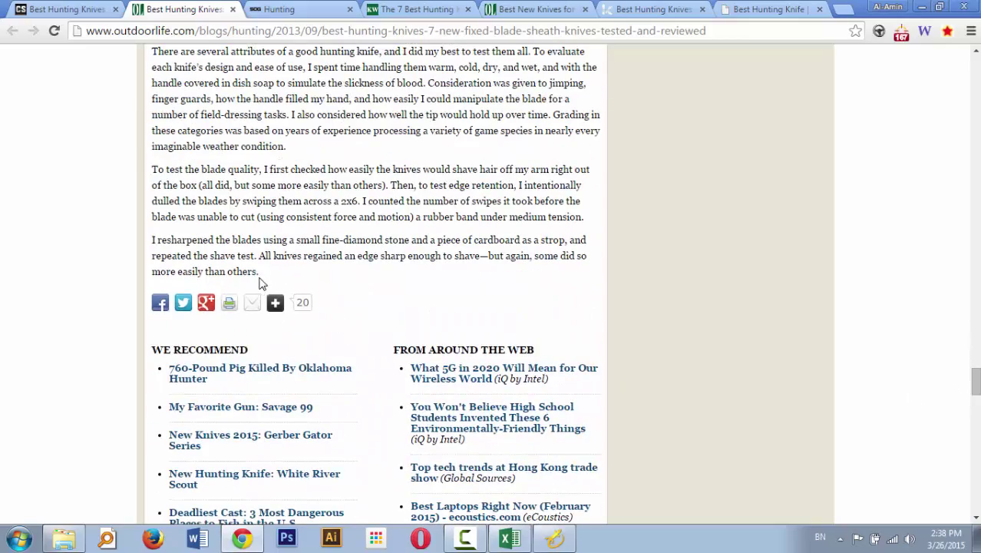
scroll(261, 284, up, 20)
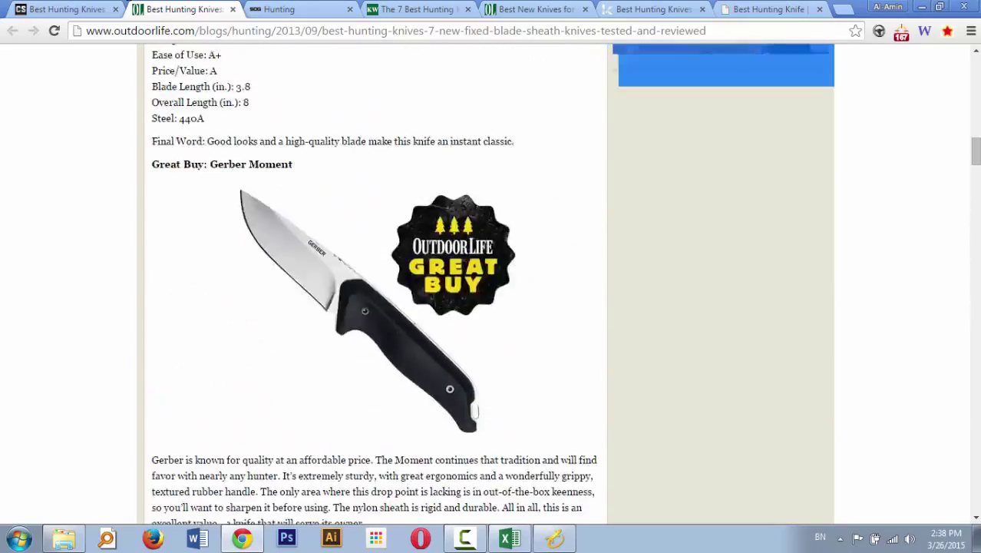
scroll(118, 377, up, 15)
scroll(118, 377, down, 2)
drag(118, 377, 152, 255)
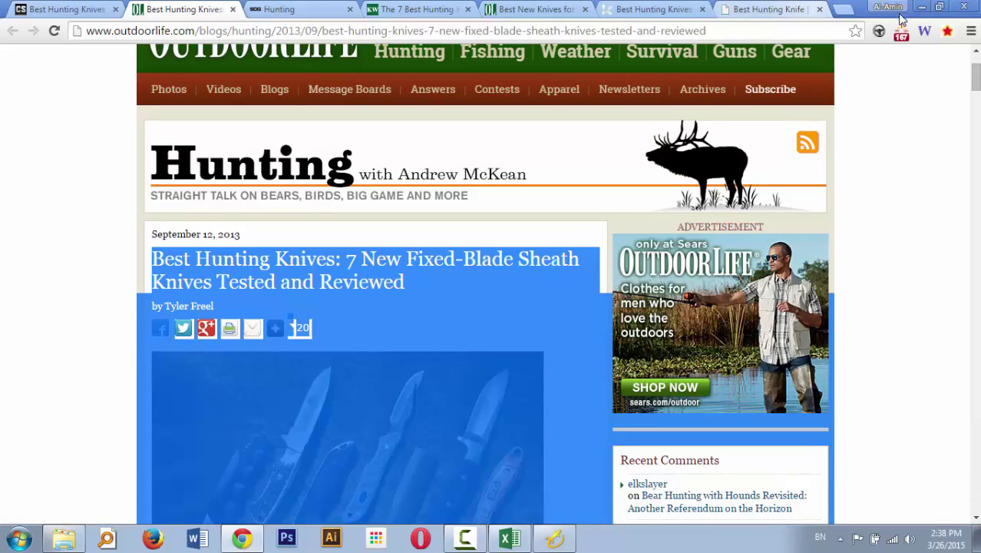
click(924, 30)
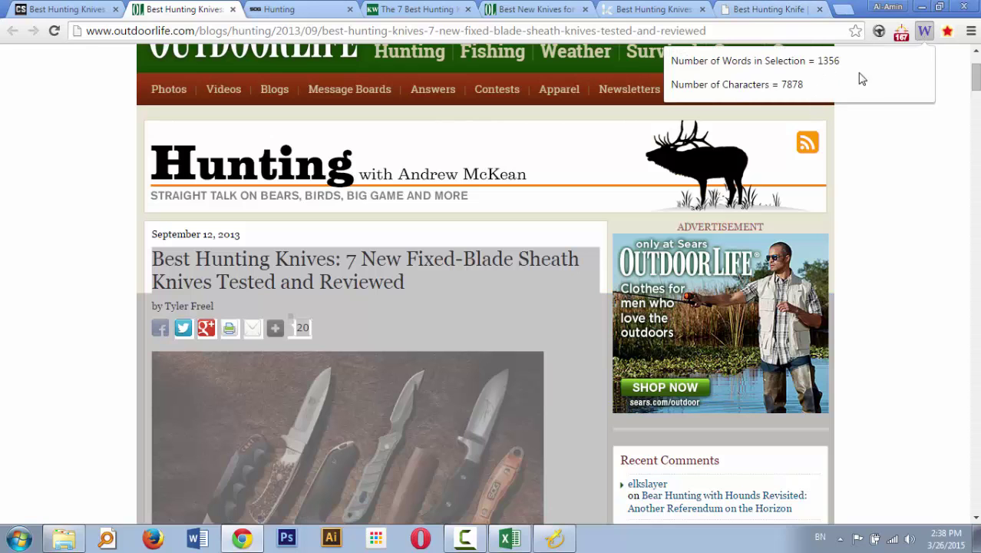
double_click(832, 61)
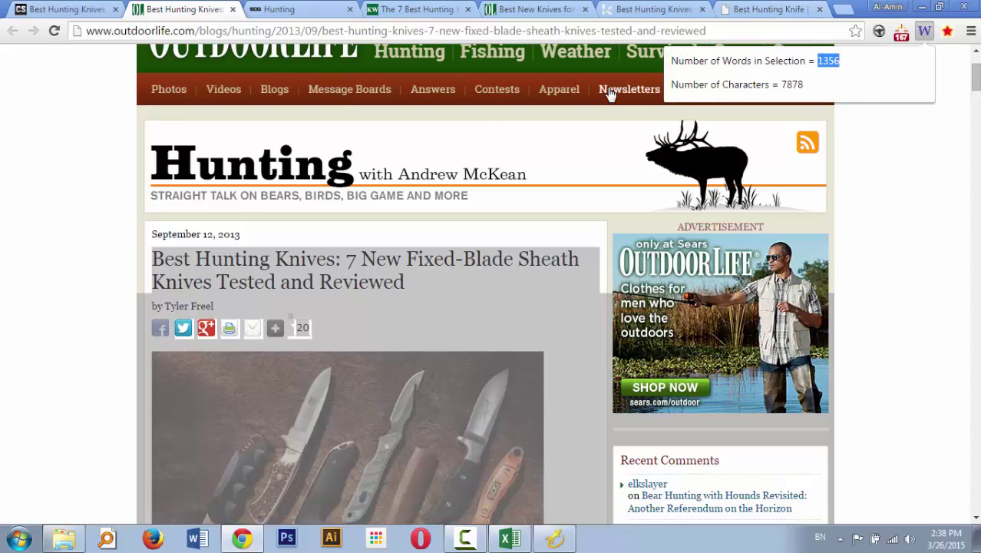
click(233, 9)
- Look through the SOG Hunting category page down to its footer and close the page
click(622, 162)
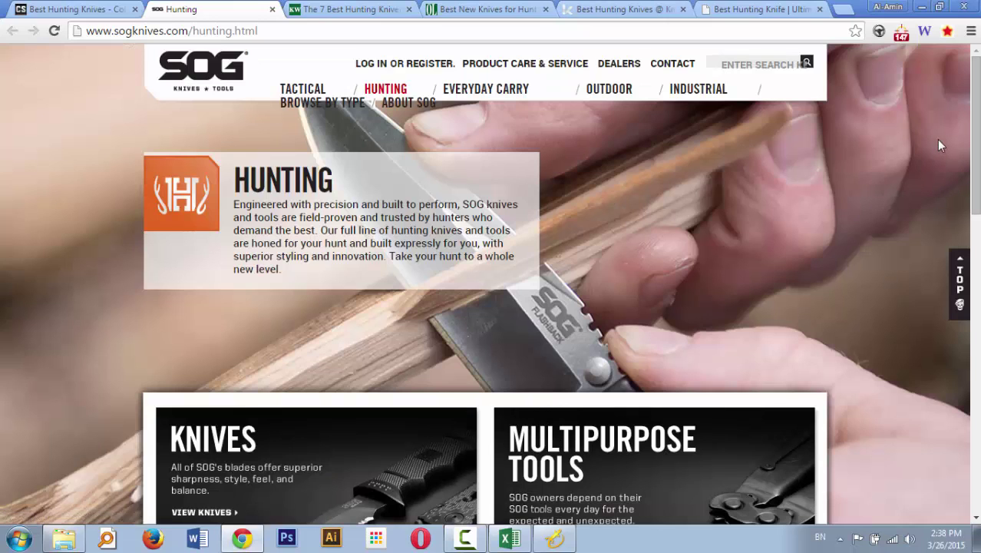
scroll(895, 85, down, 15)
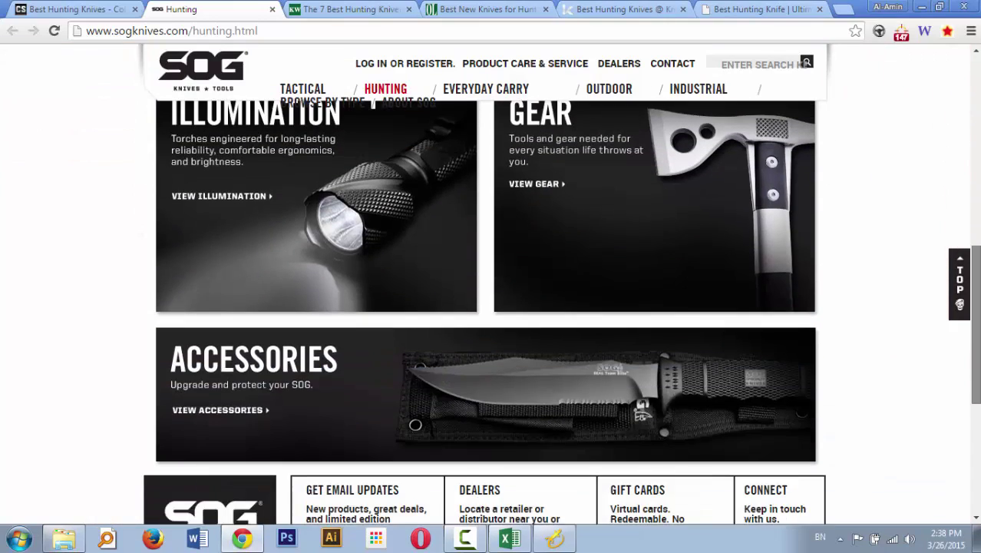
scroll(895, 84, up, 13)
scroll(895, 85, up, 2)
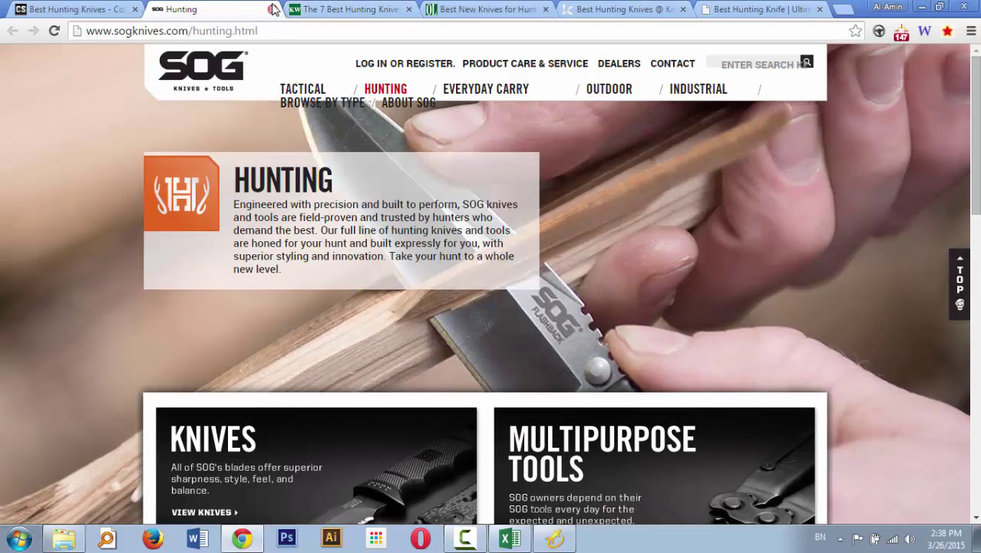
key(ctrl+w)
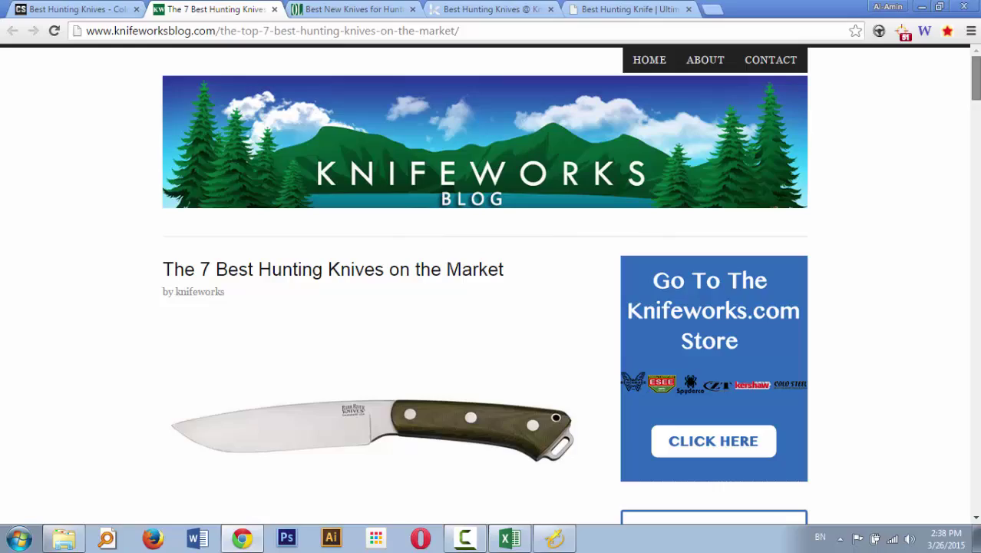
- Count the words of the Knifeworks Blog article "The 7 Best Hunting Knives on the Market" from title to conclusion and close the page
drag(975, 78, 865, 127)
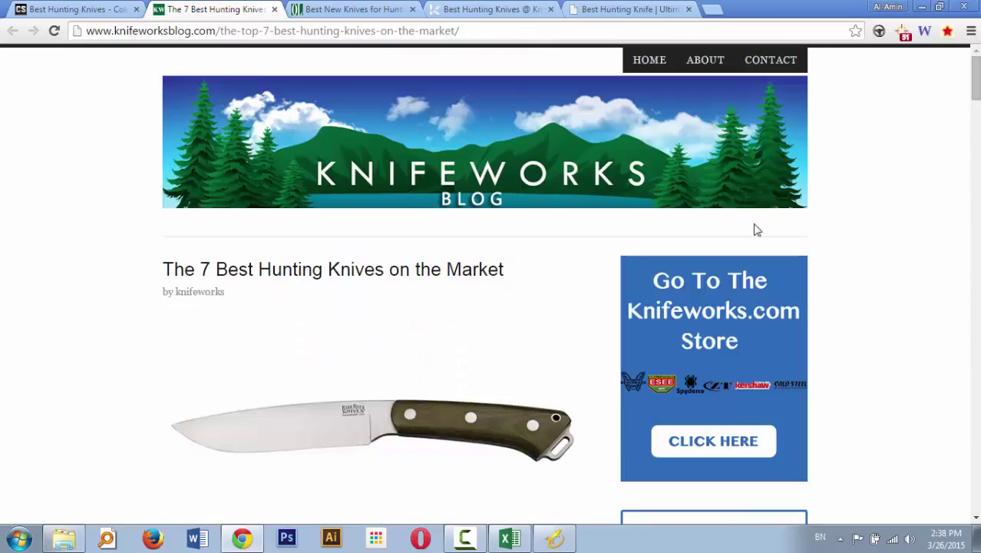
drag(168, 266, 489, 503)
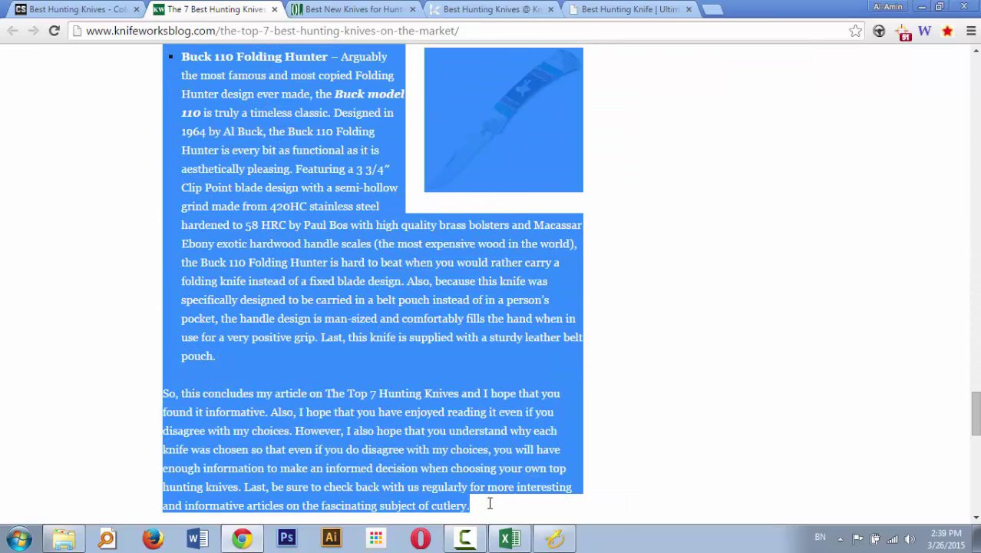
click(925, 32)
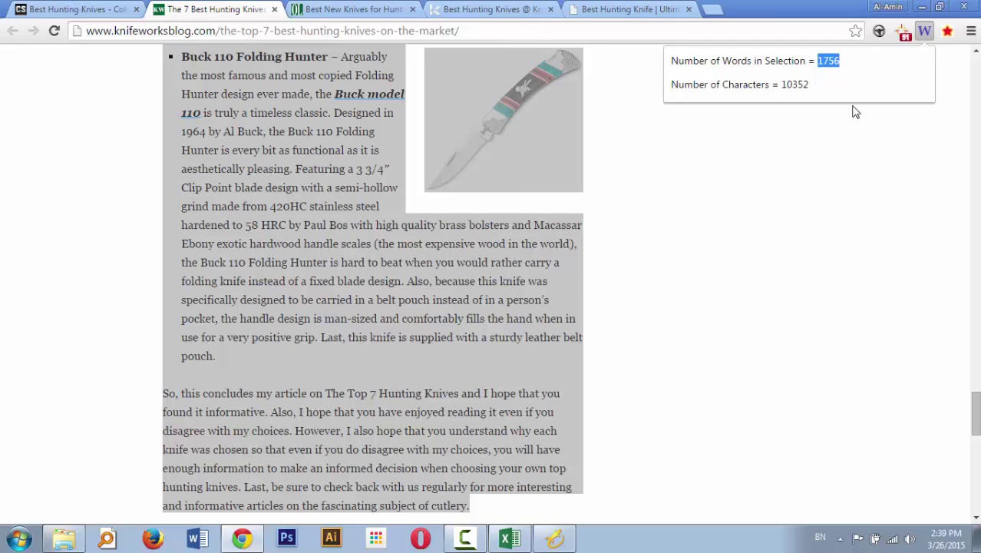
click(851, 269)
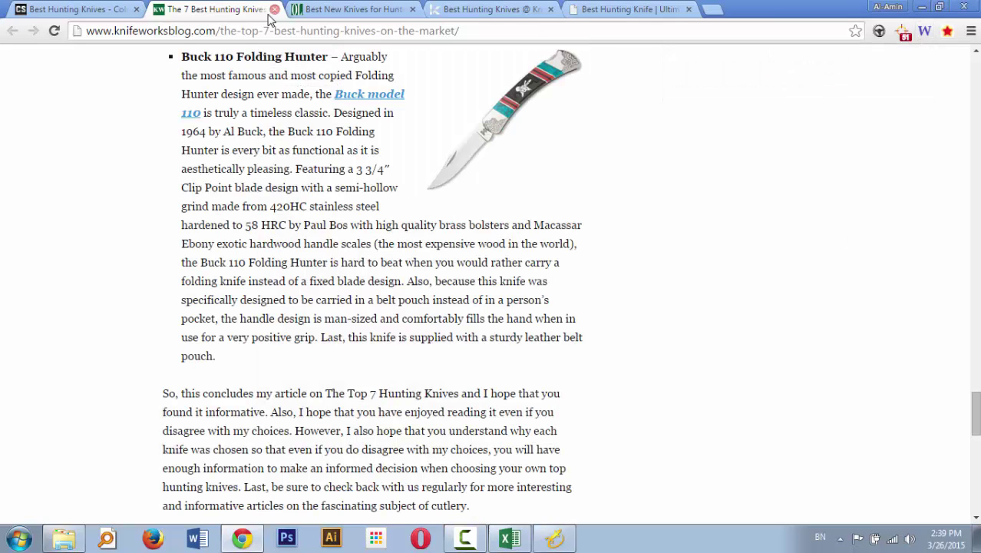
click(275, 10)
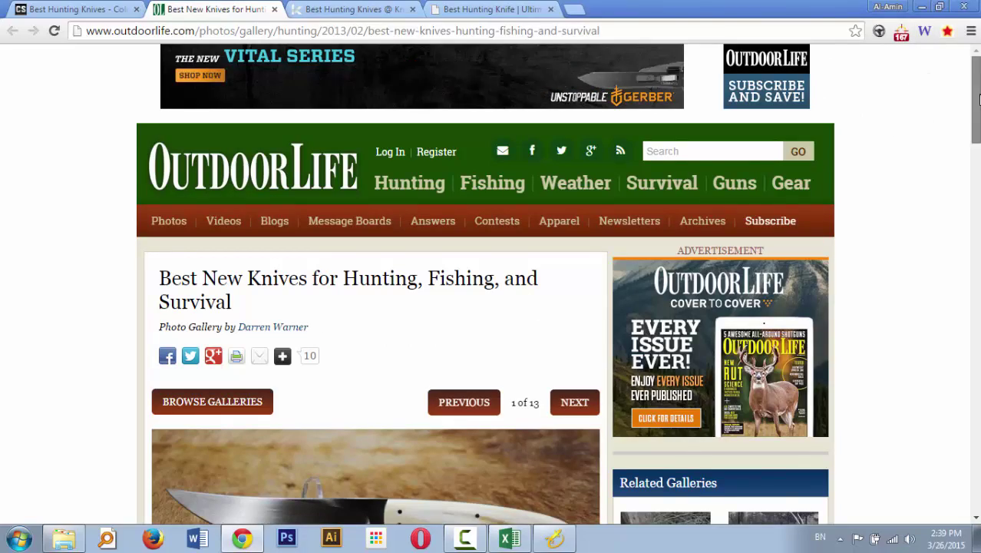
- Review the Outdoor Life "Best New Knives" photo gallery and the Knife Depot "How to Choose the Best Hunting Knife" guide, closing each page
drag(975, 100, 914, 135)
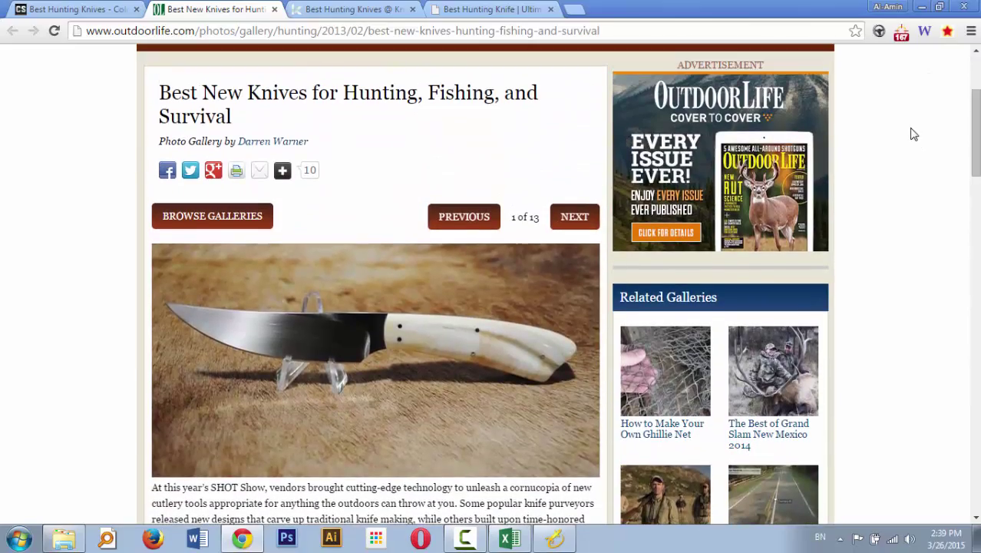
click(275, 9)
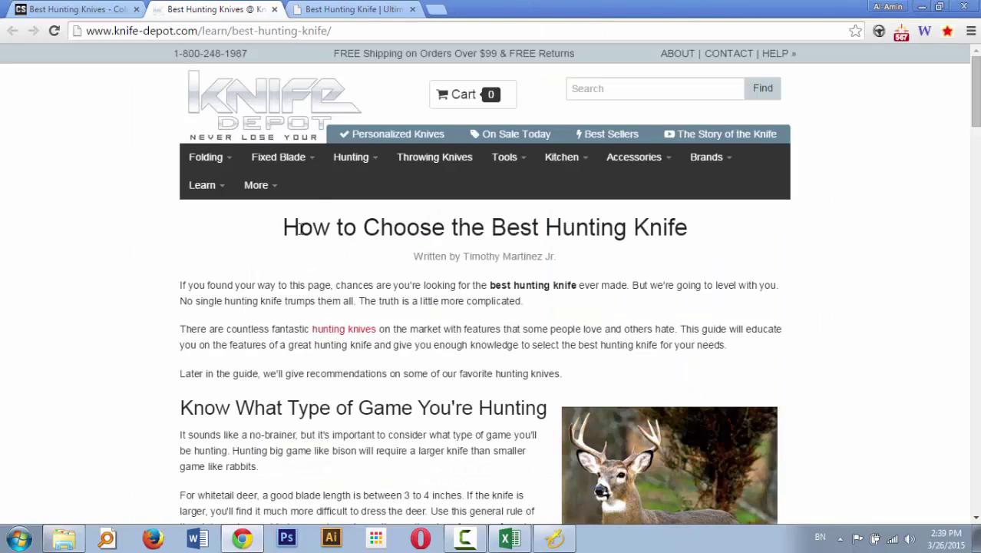
drag(975, 92, 890, 94)
scroll(961, 423, up, 4)
drag(284, 226, 527, 407)
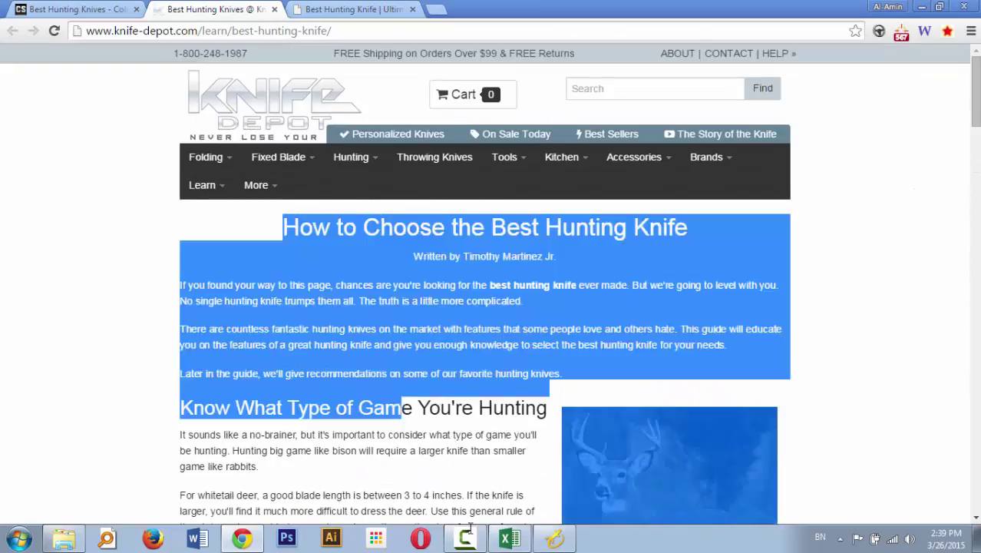
click(527, 408)
drag(975, 93, 888, 71)
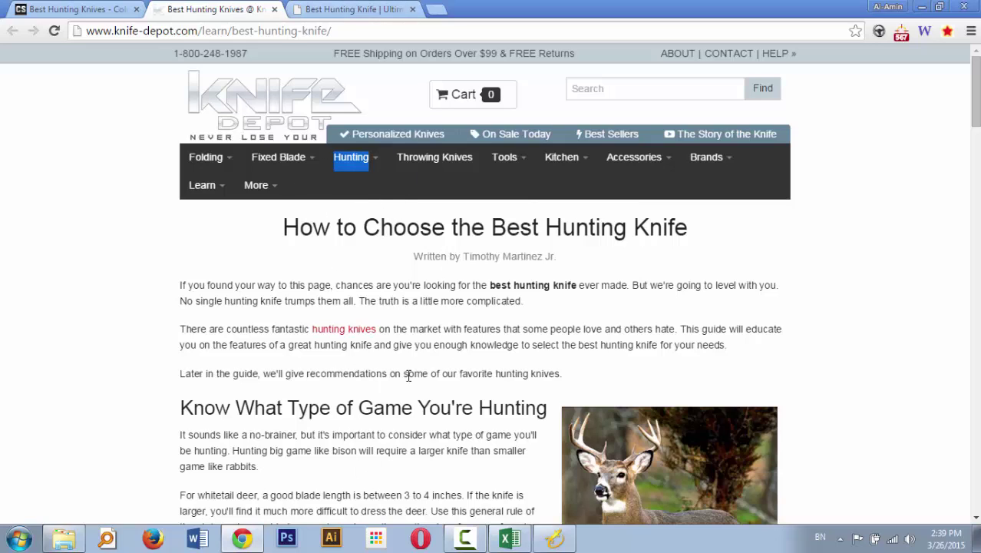
triple_click(390, 291)
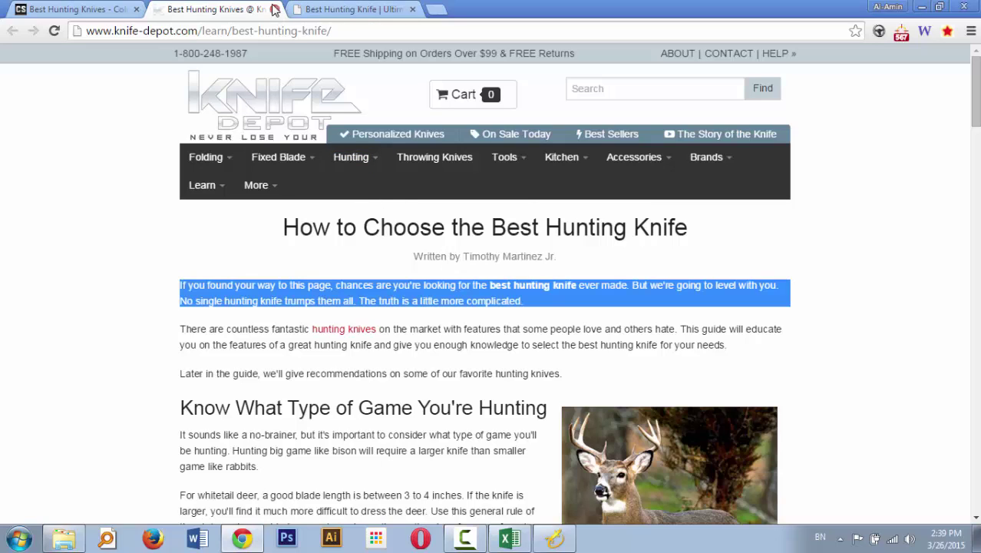
click(274, 9)
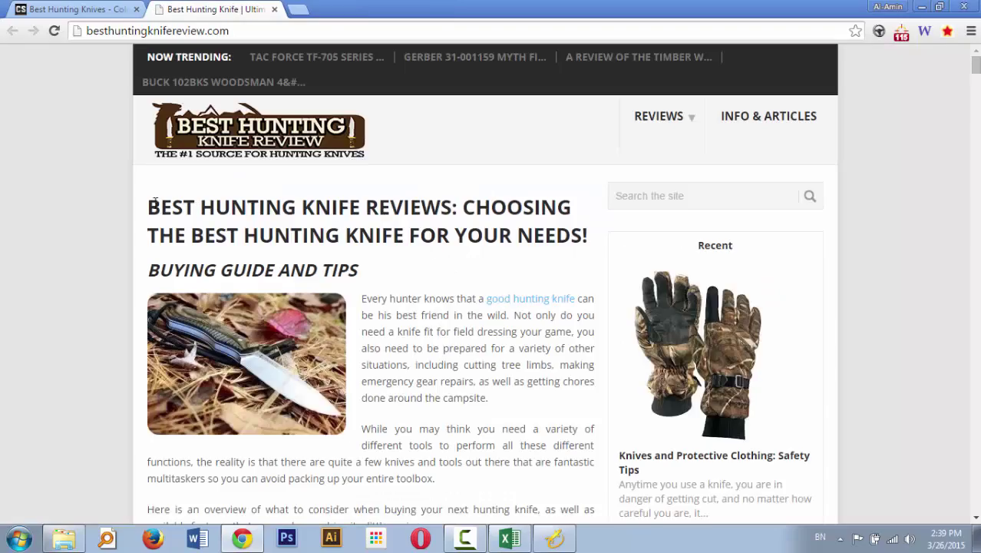
- Count the words of the besthuntingknifereview.com article from its main heading to the final Amazon link above the comments
drag(151, 199, 460, 515)
scroll(460, 514, down, 20)
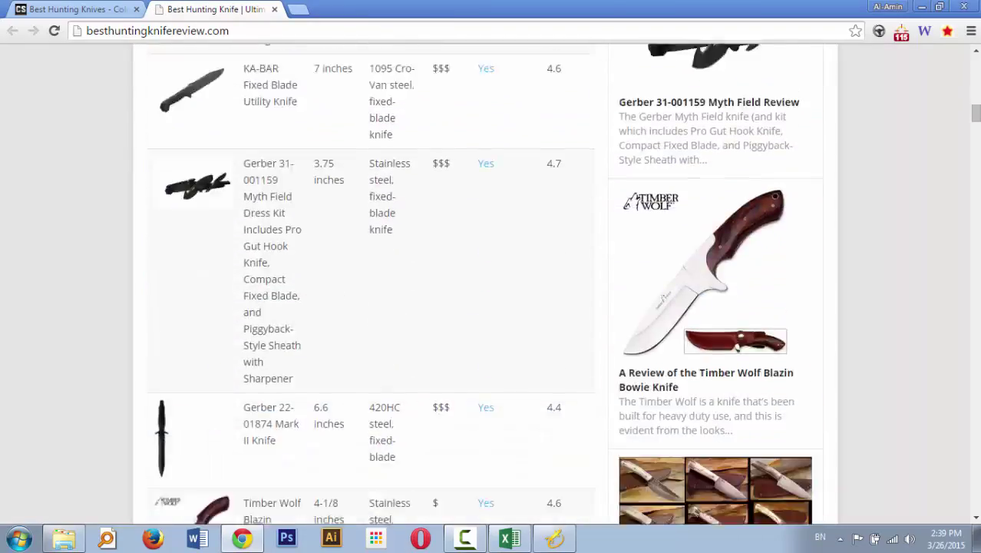
scroll(369, 307, down, 20)
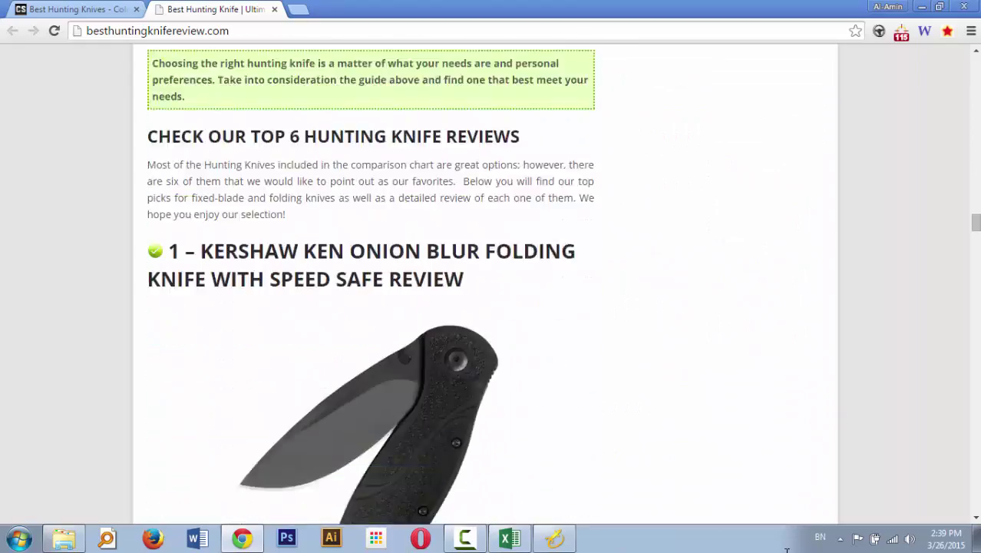
scroll(787, 549, down, 20)
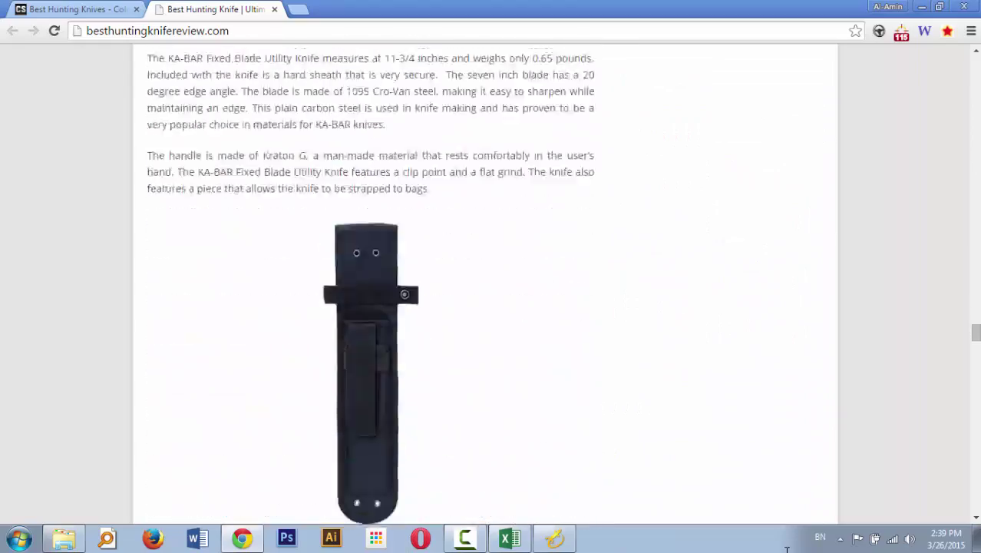
scroll(786, 549, down, 20)
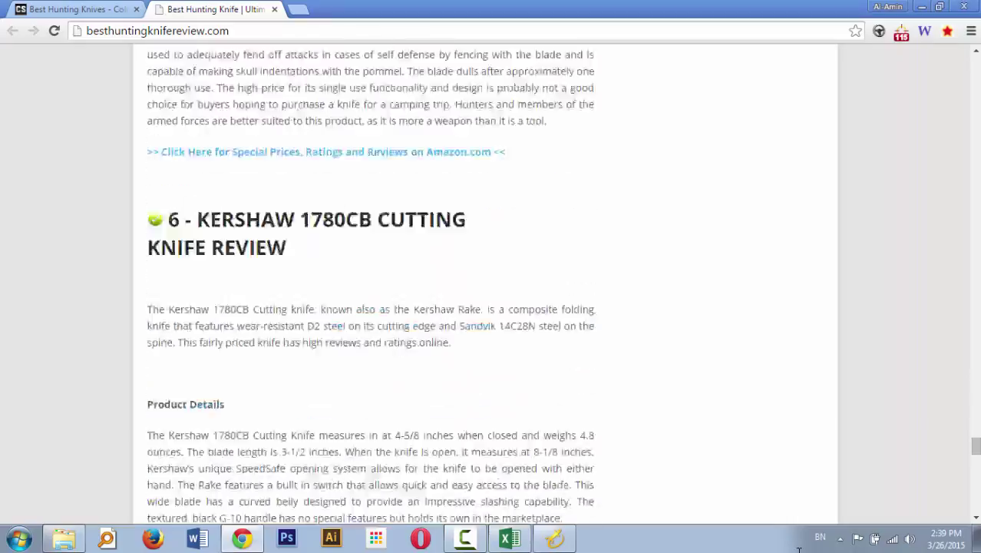
scroll(845, 368, down, 8)
scroll(884, 192, up, 7)
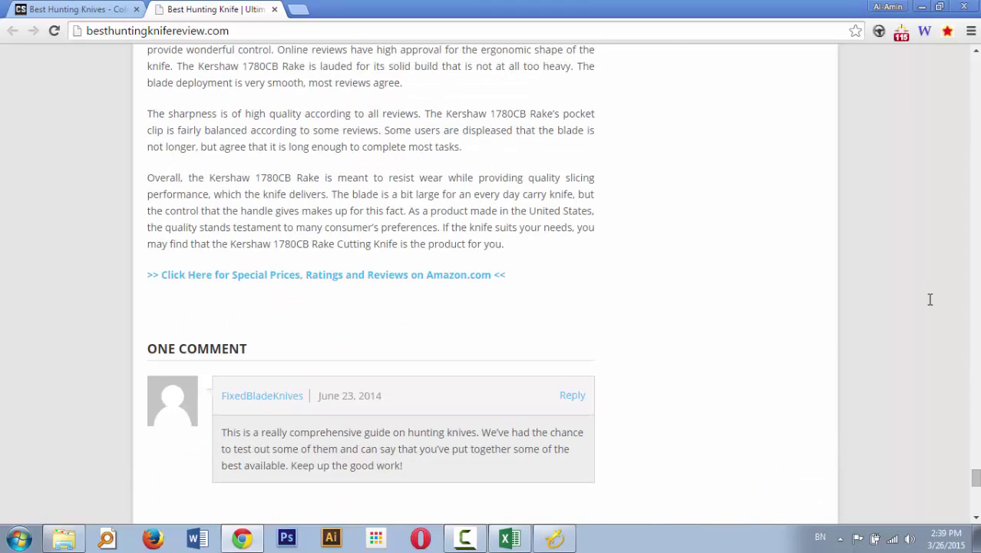
drag(544, 261, 535, 285)
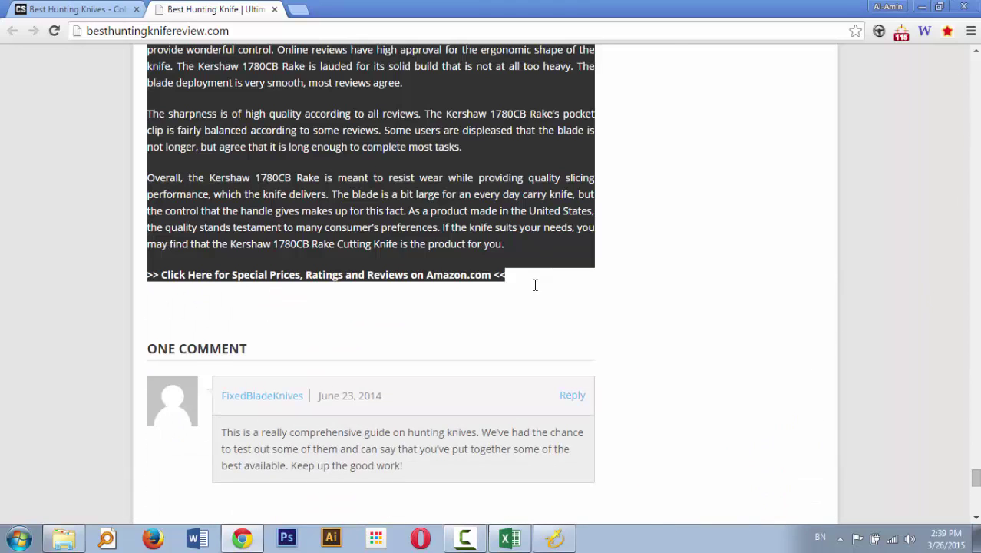
click(927, 32)
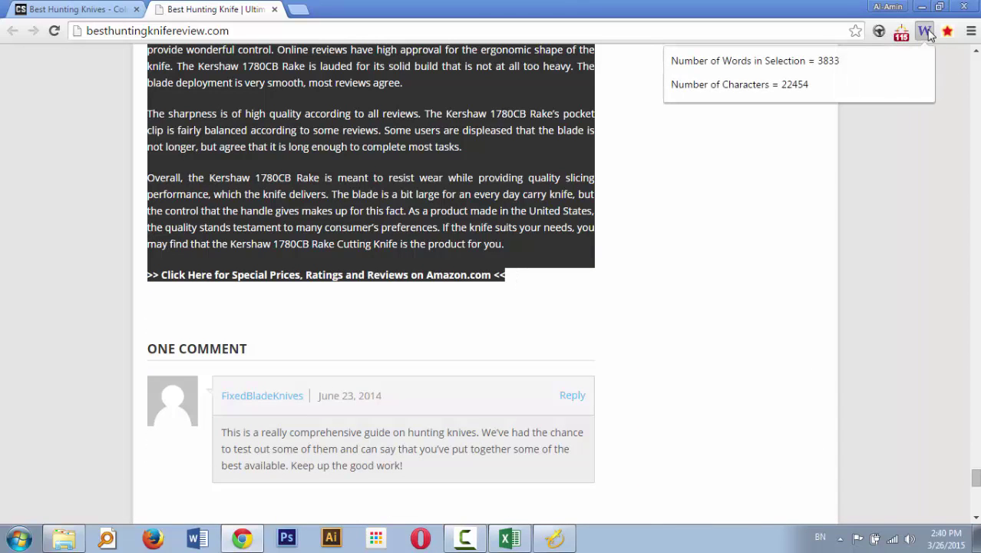
double_click(826, 65)
click(925, 384)
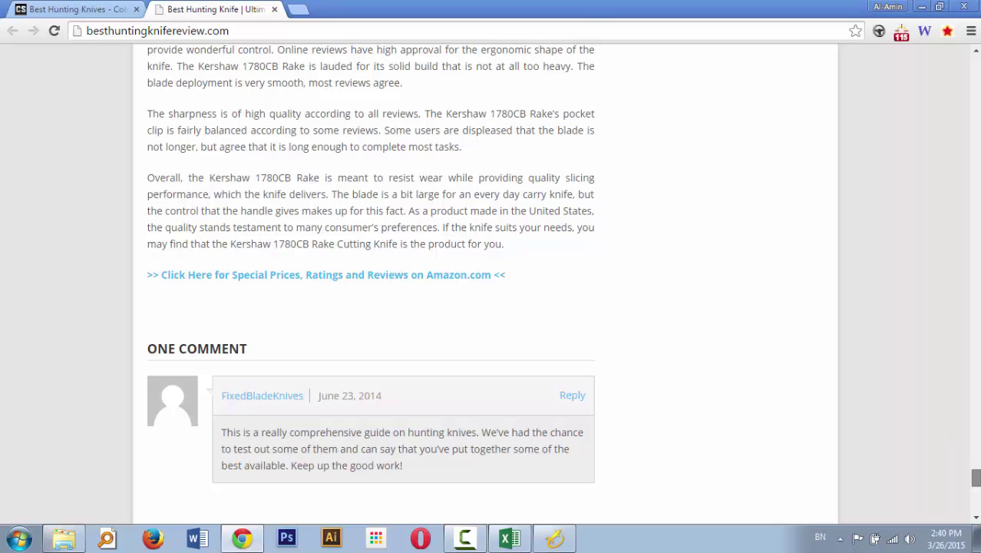
- Review the main heading of the besthuntingknifereview.com article again and close the page
drag(976, 477, 883, 61)
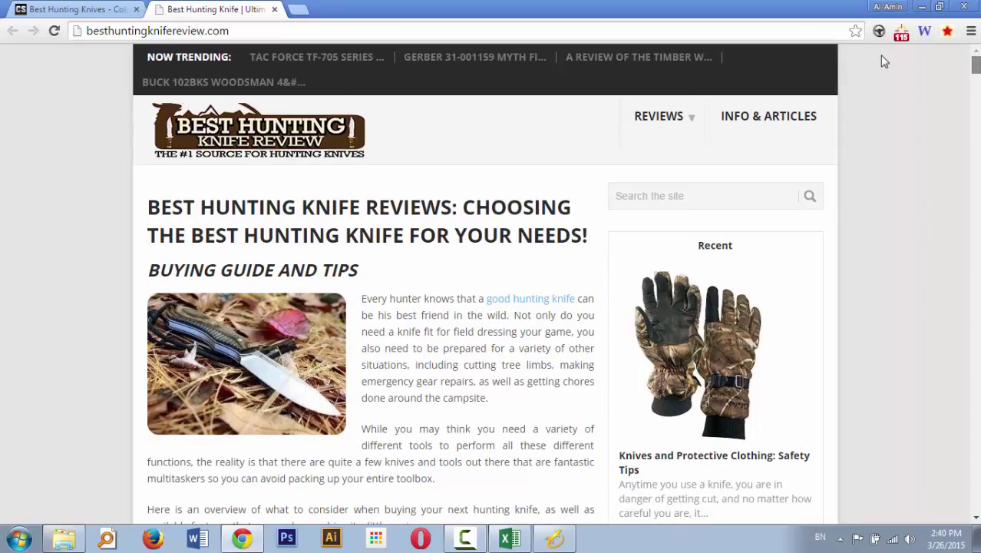
triple_click(416, 239)
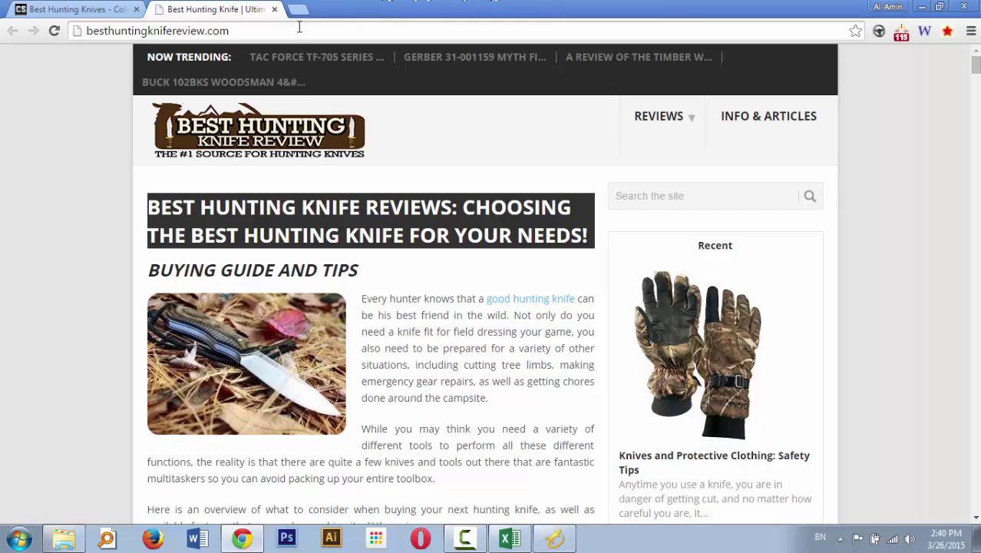
click(274, 9)
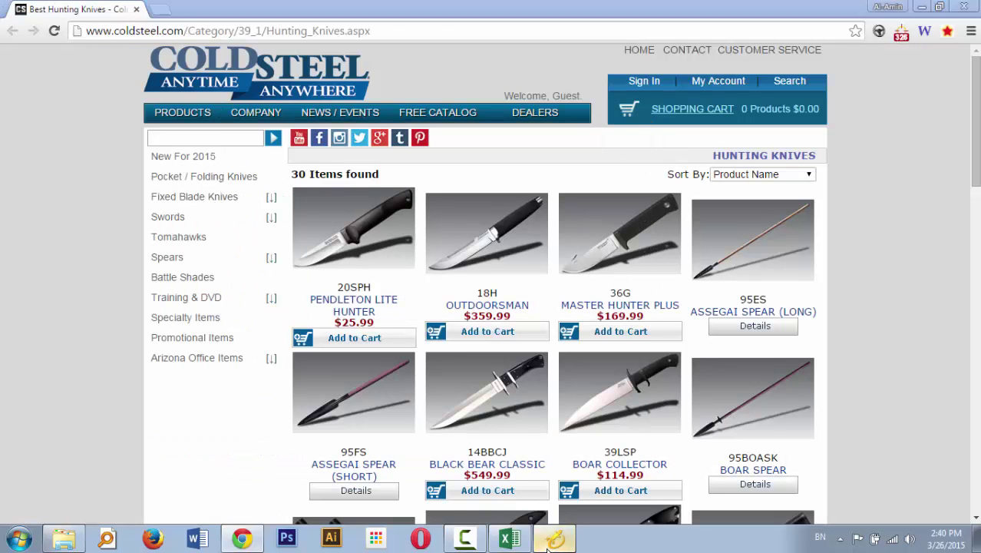
- Switch to Long Tail Pro and open the Keyword Research results of the Home and Garden Test campaign
click(550, 542)
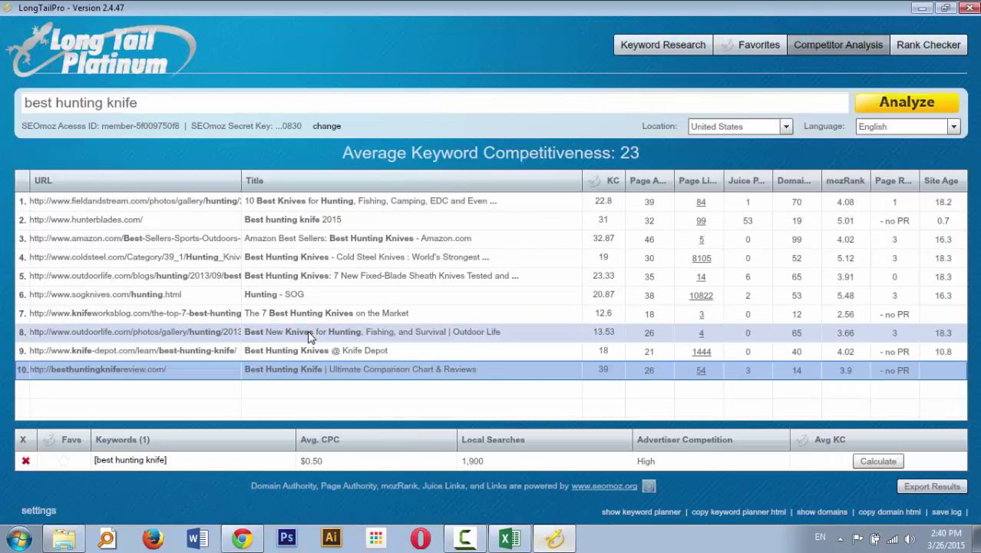
click(638, 49)
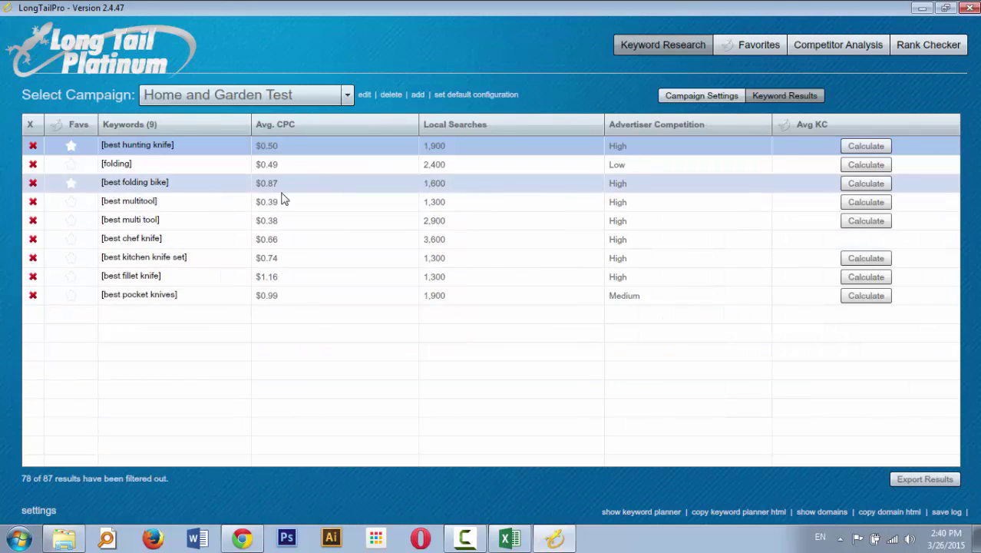
- Open the competitor analysis for the keyword "best folding bike" from the campaign's keyword results
click(167, 146)
click(213, 189)
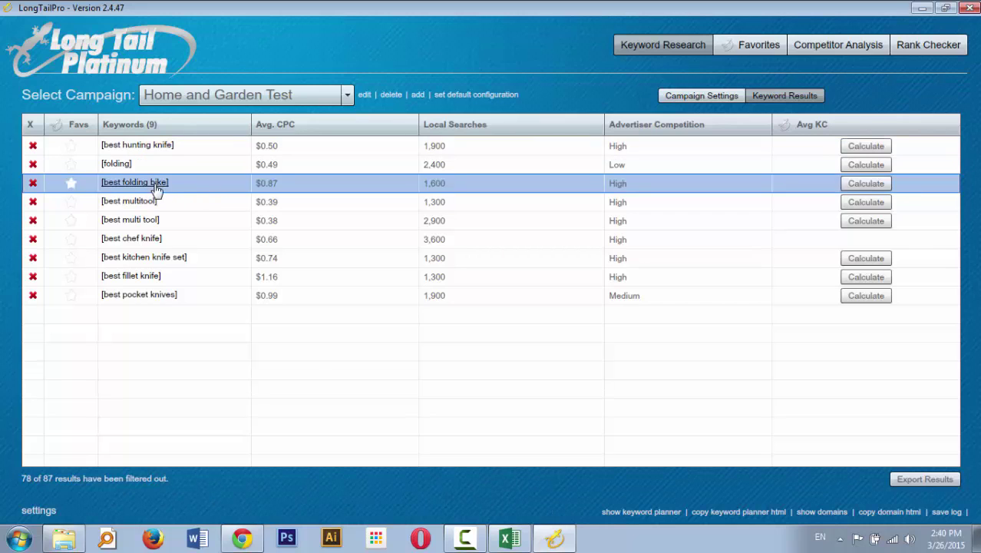
click(154, 190)
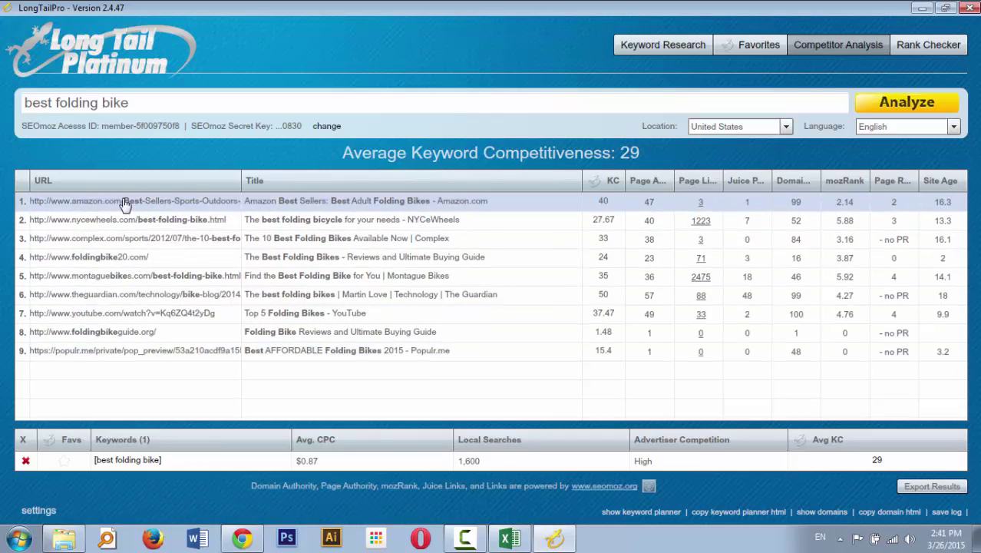
- Open the complex.com "The 10 Best Folding Bikes Available Now" result in the browser and dismiss its newsletter pop-up
double_click(126, 245)
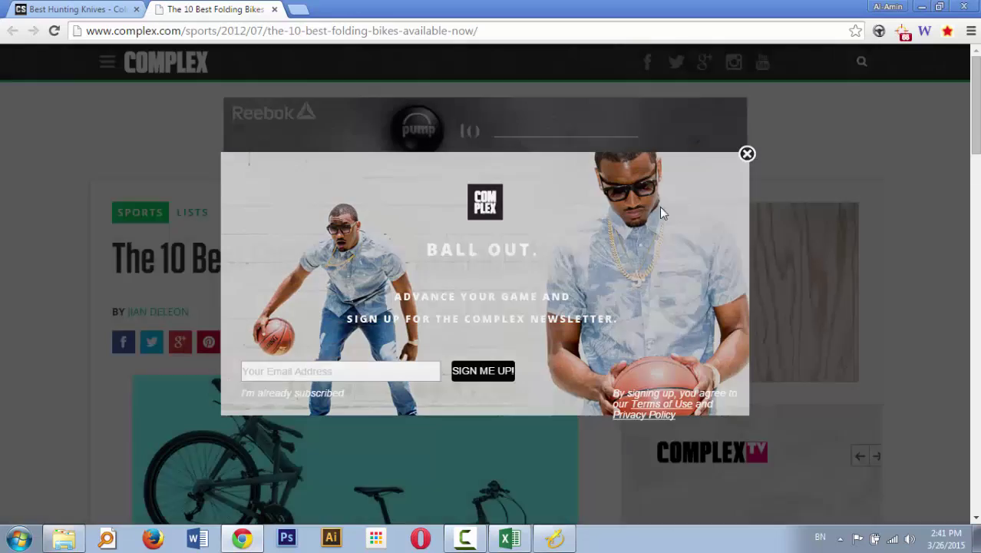
click(747, 154)
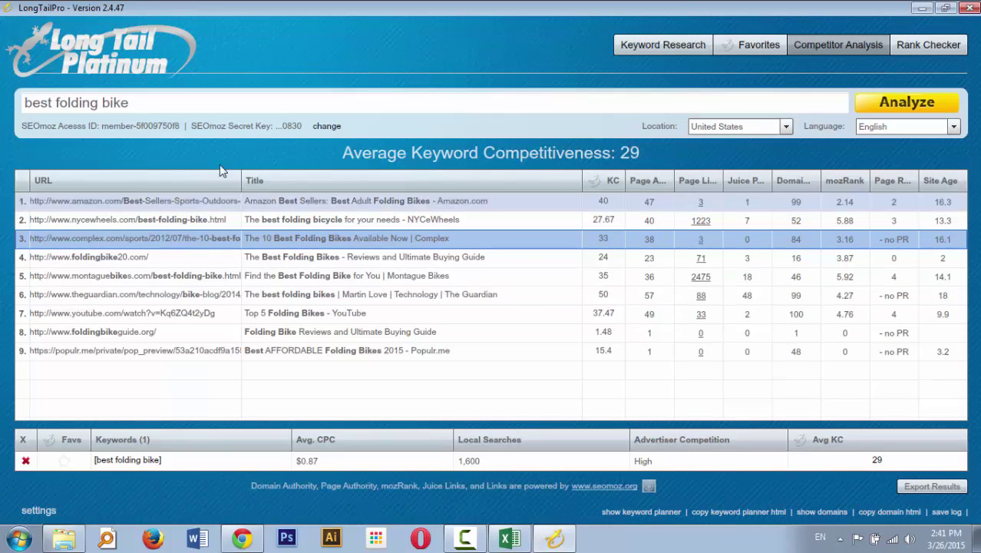
- Widen the URL column in Long Tail Pro and review the populr.me "Best AFFORDABLE Folding Bikes 2015" page in the browser, closing it again
click(181, 328)
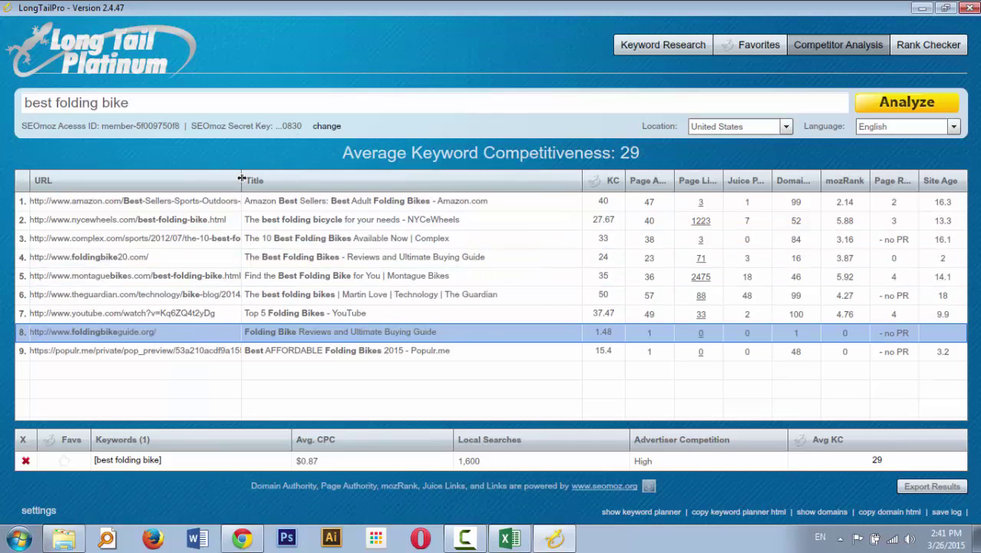
drag(241, 179, 300, 184)
drag(412, 219, 406, 182)
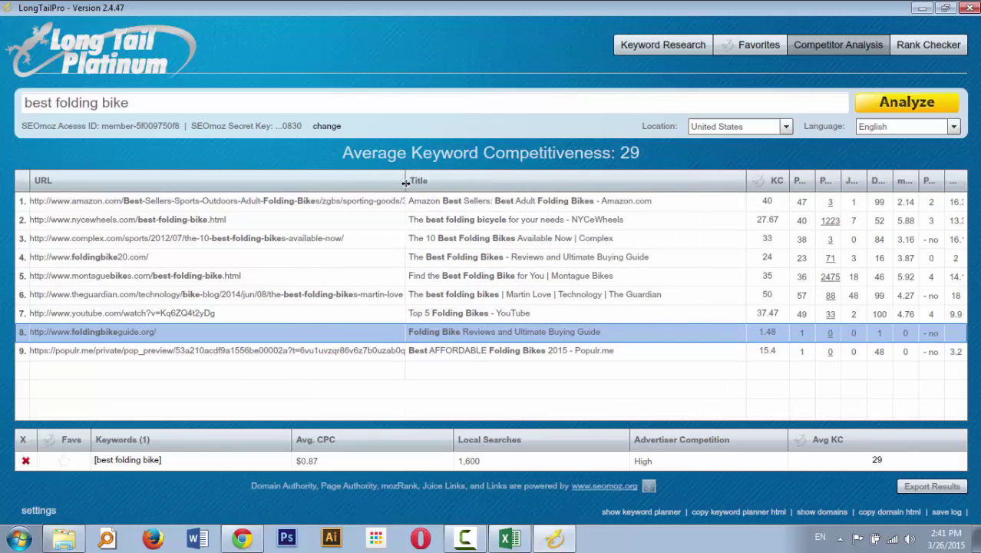
click(239, 314)
double_click(204, 353)
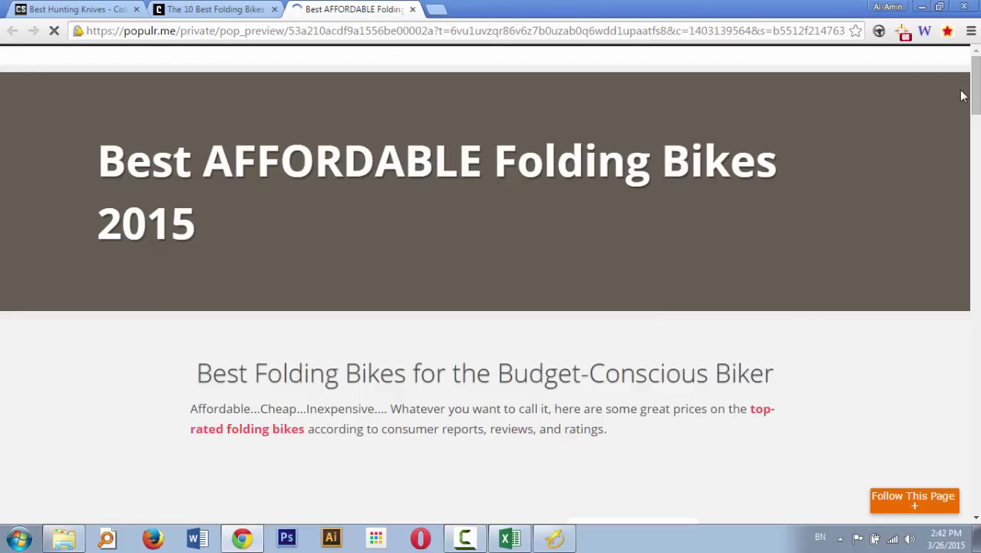
mouse_move(977, 95)
mouse_down()
mouse_move(976, 461)
mouse_move(977, 85)
mouse_up()
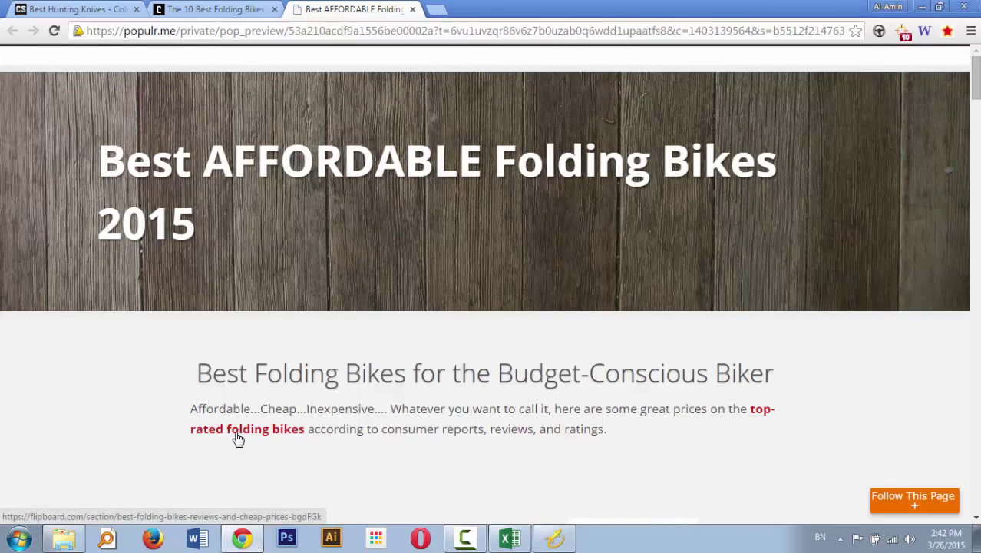
scroll(396, 423, down, 10)
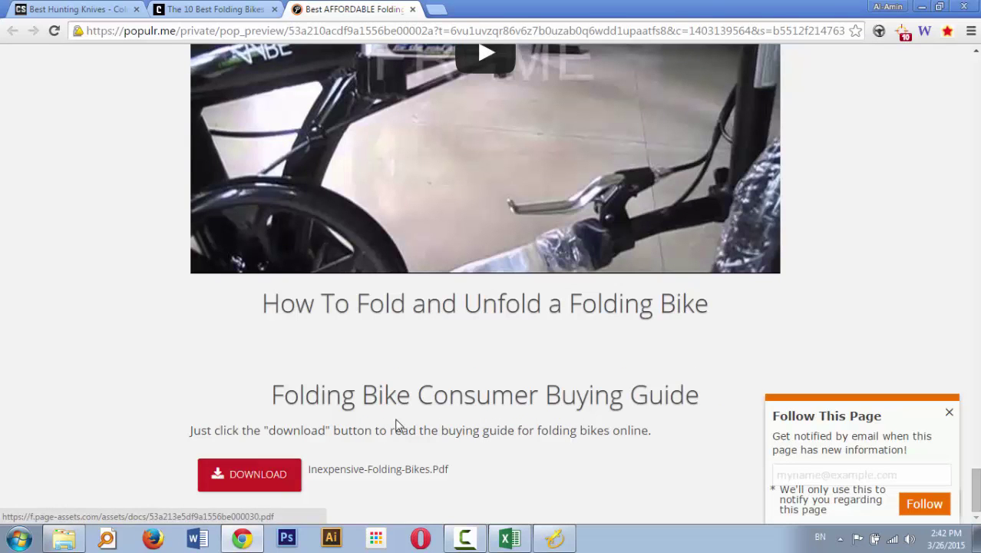
click(413, 9)
click(554, 537)
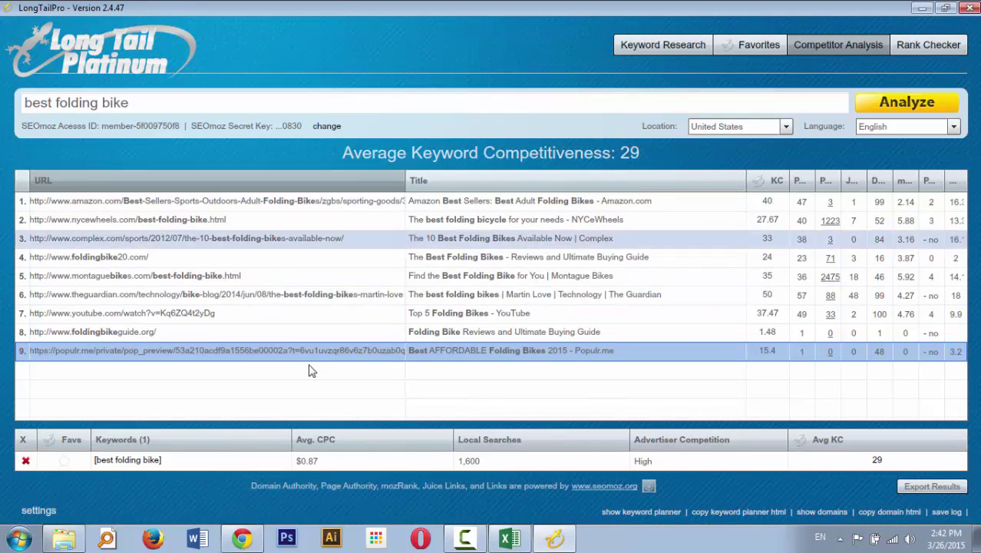
- Compare the page titles of the top-ranking results against the keyword "best folding bike"
click(522, 205)
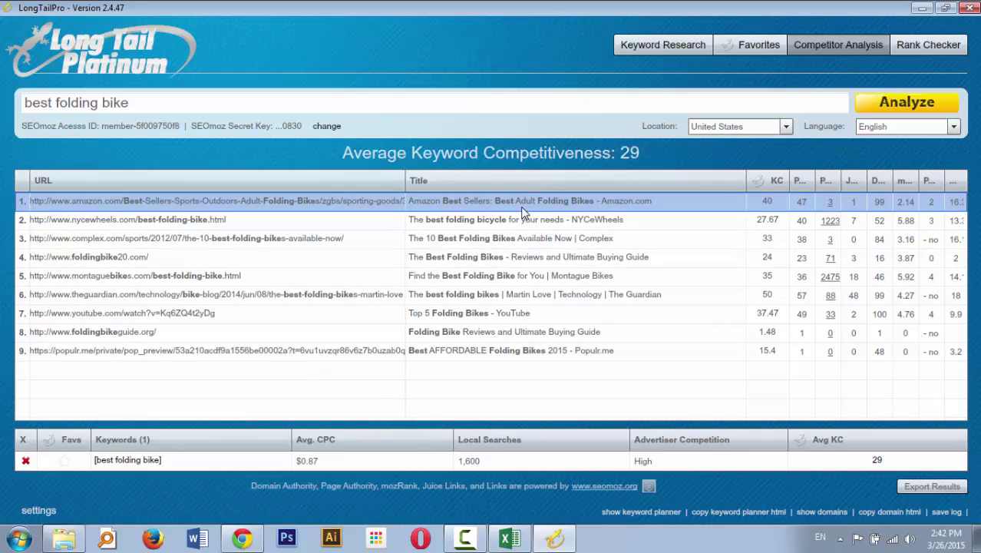
click(539, 316)
click(537, 331)
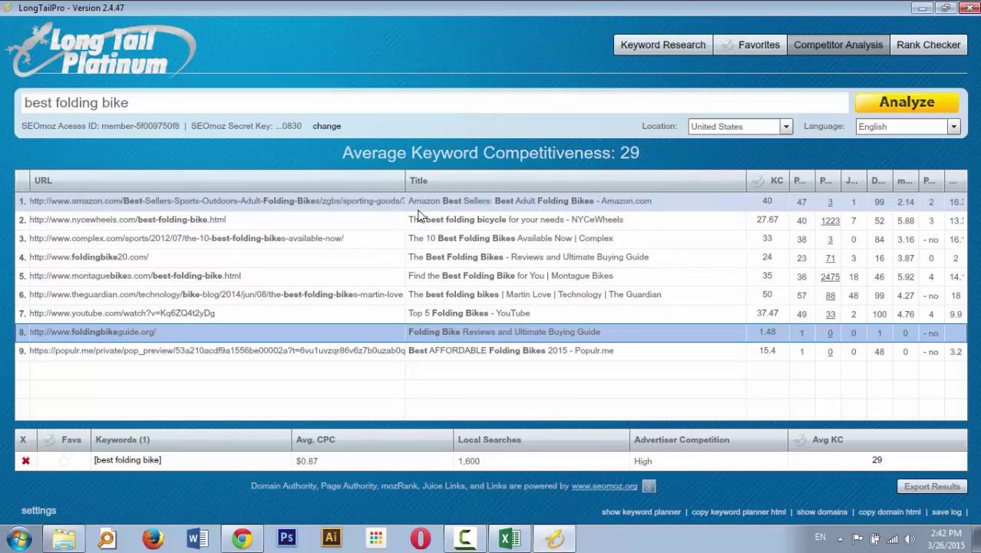
- Narrow the URL column to show the metric columns and compare Page Authority for foldingbike20.com, foldingbikeguide.org and populr.me
drag(406, 180, 189, 180)
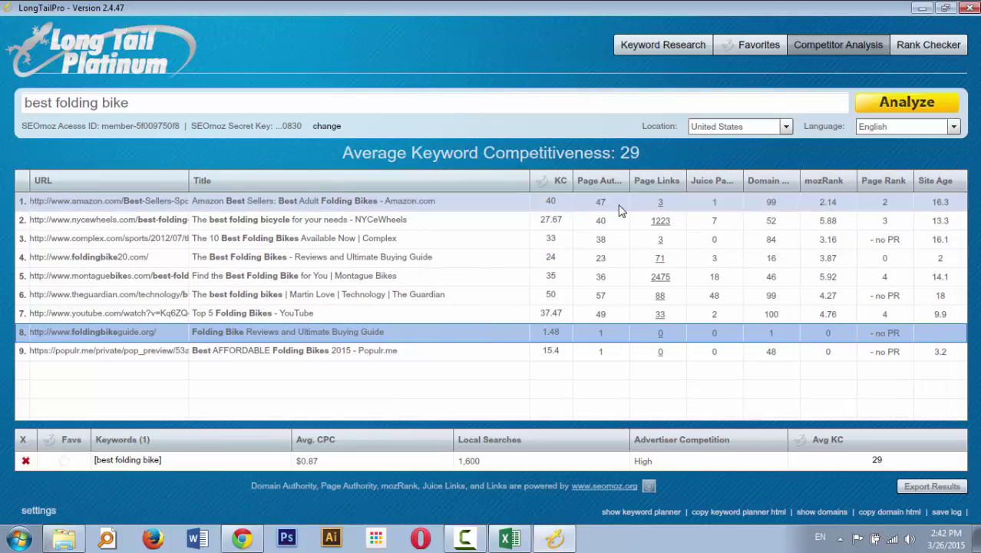
click(609, 265)
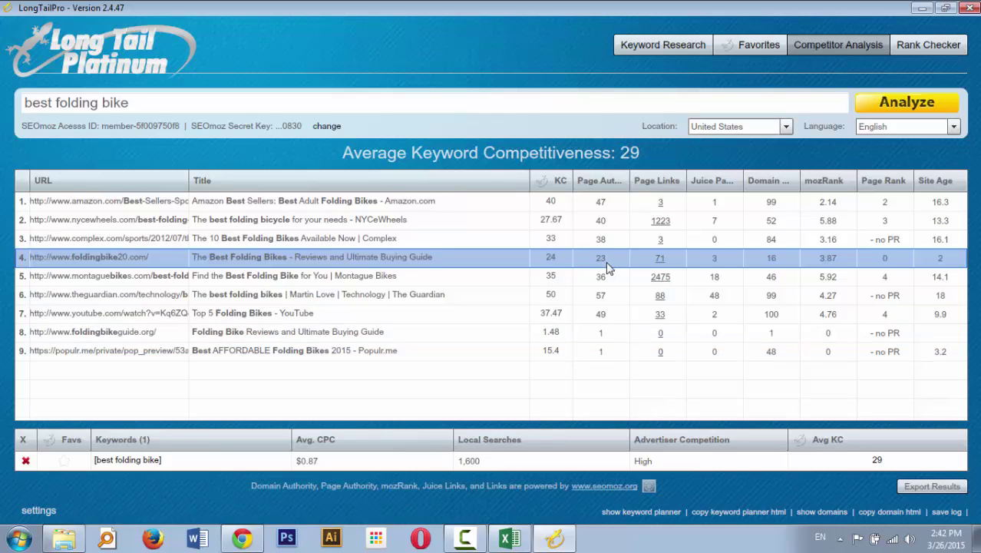
click(602, 342)
click(603, 349)
click(602, 342)
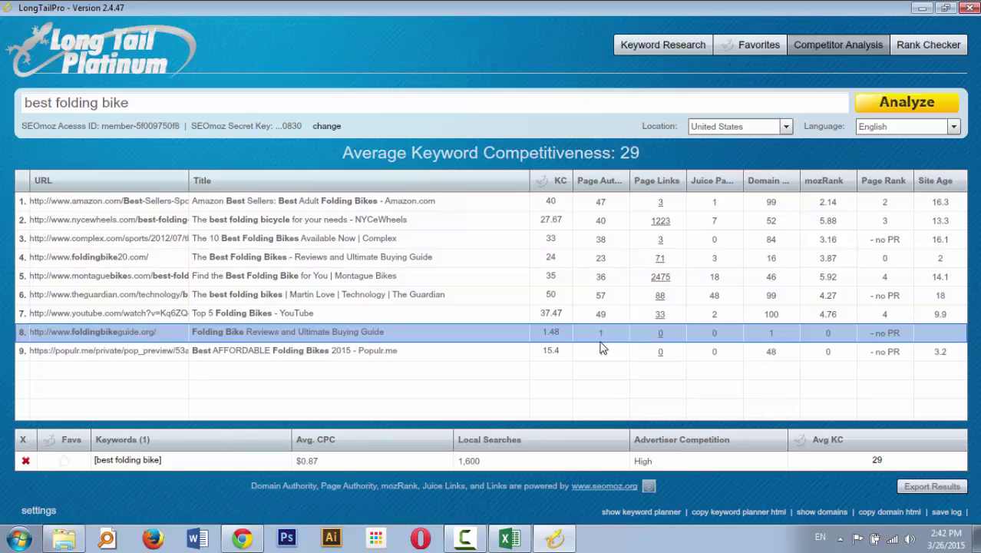
click(603, 351)
click(601, 342)
- Compare the ranking sites' Domain Authority, Page Rank and Site Age, focusing on foldingbike20.com, complex.com and foldingbikeguide.org
click(773, 255)
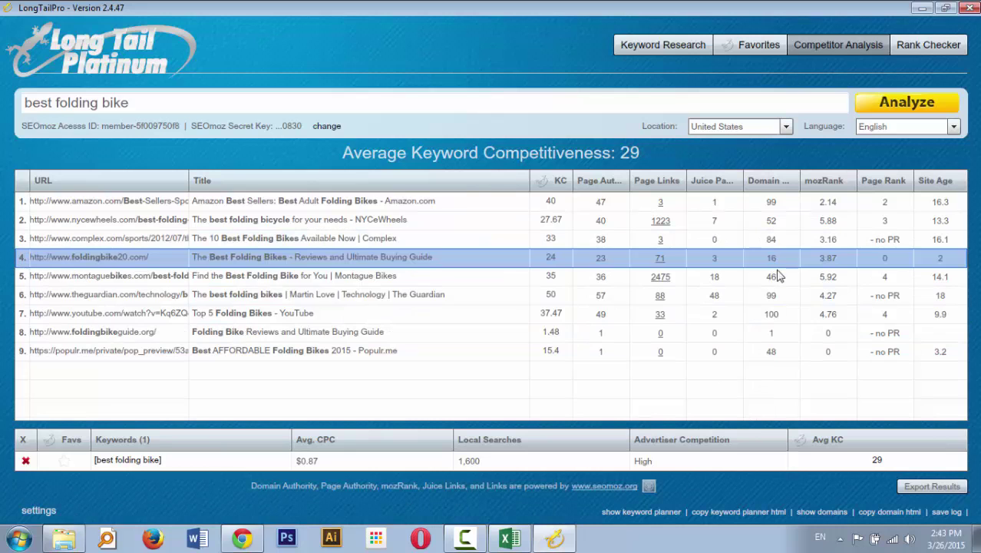
click(776, 336)
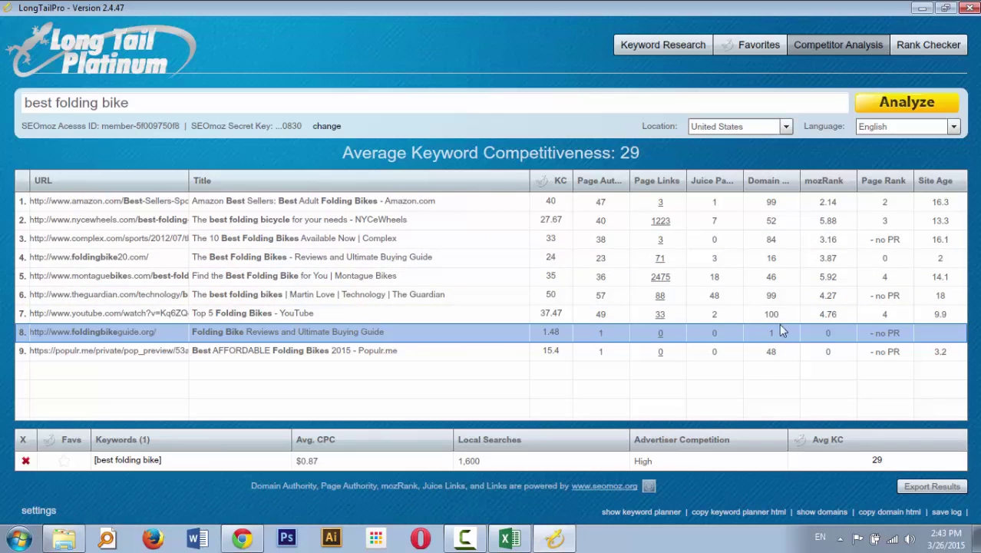
click(893, 240)
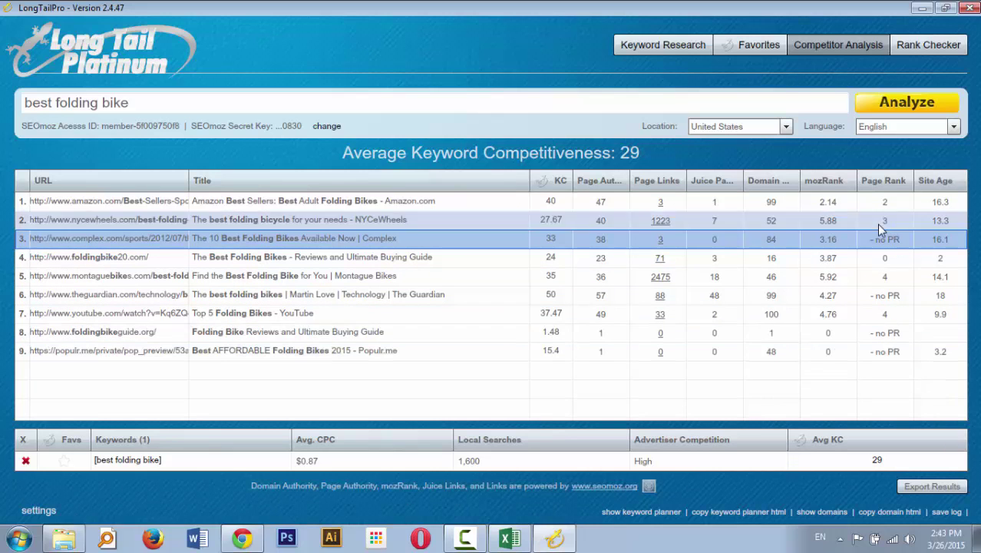
click(931, 340)
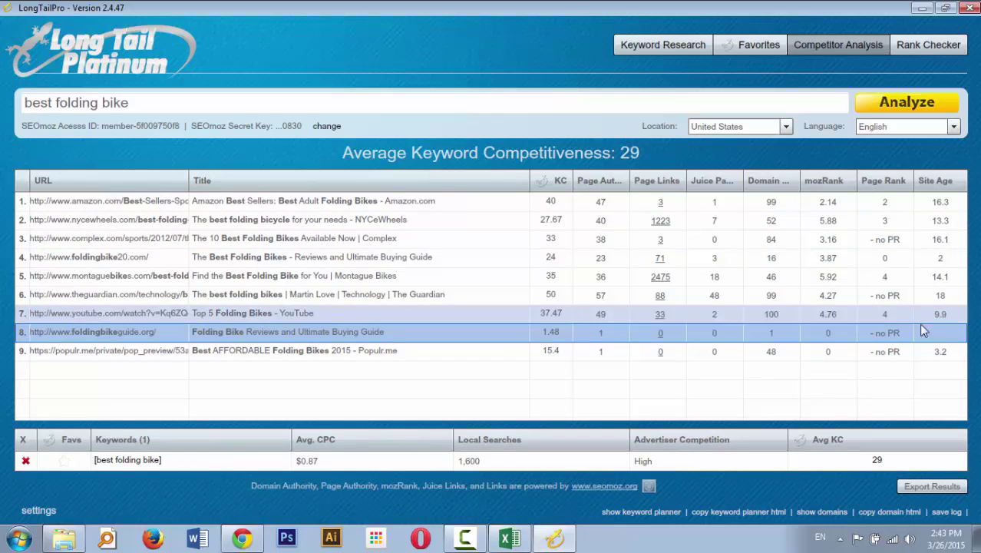
- Open the foldingbikeguide.org result in the browser and copy its web address
double_click(93, 340)
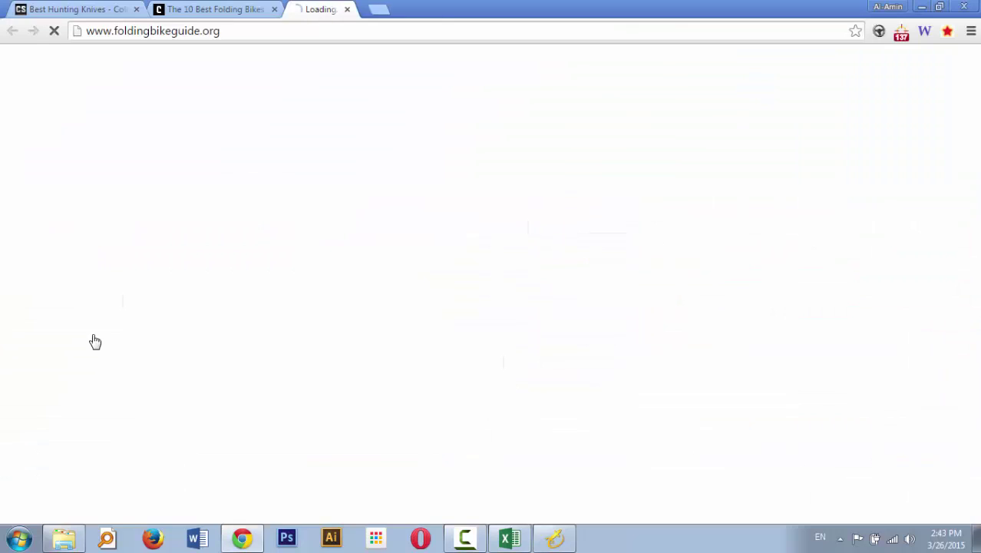
click(161, 29)
key(ctrl+c)
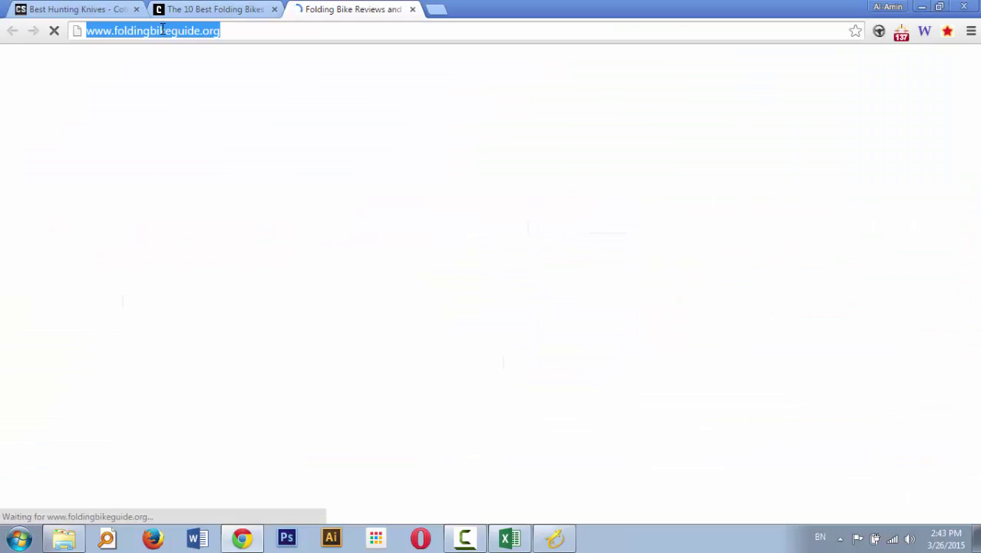
- Look up the domain record at who.is/whois/foldingbikeguide.org/ in a new browser page
key(ctrl+t)
text(who.is.)
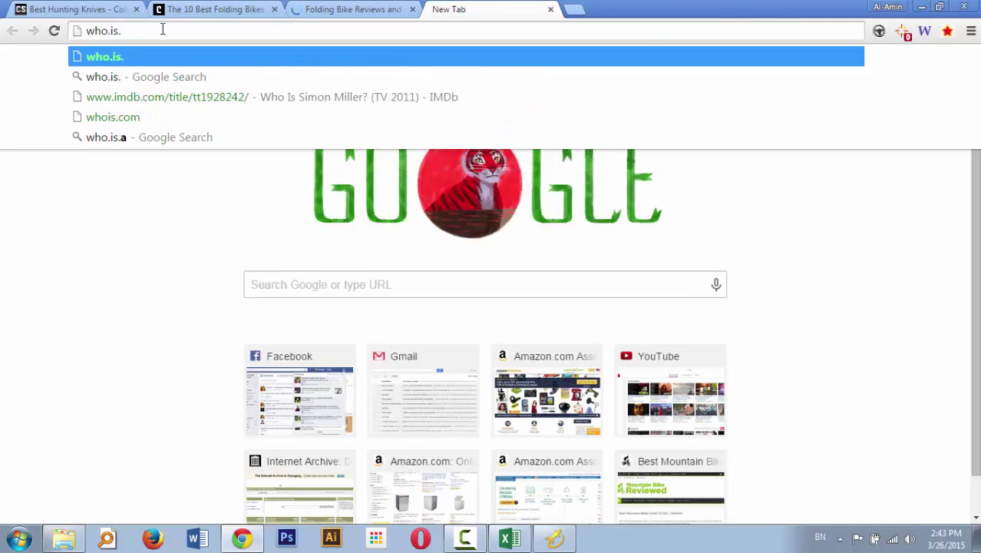
key(BackSpace)
text(/whois/mybestroadbikes.com)
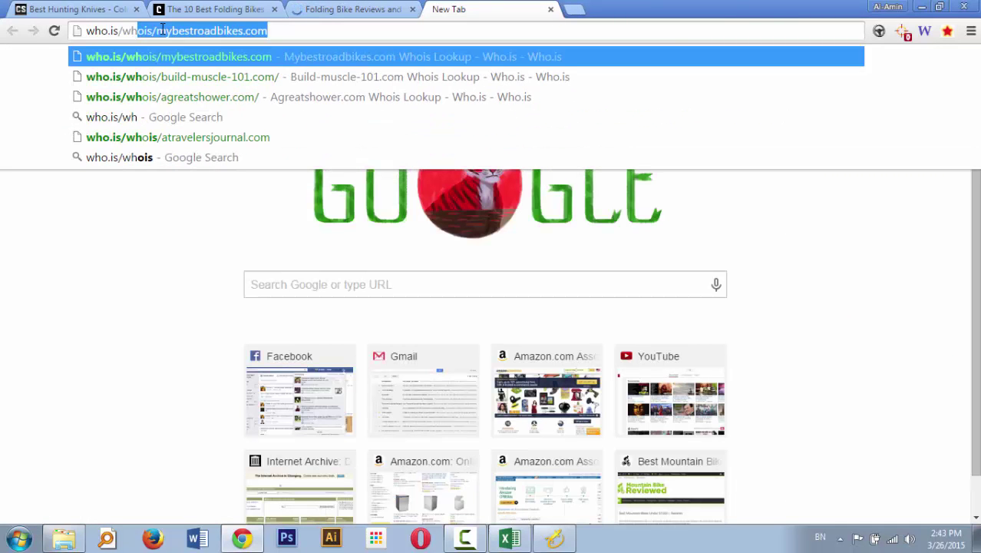
key(ctrl+v)
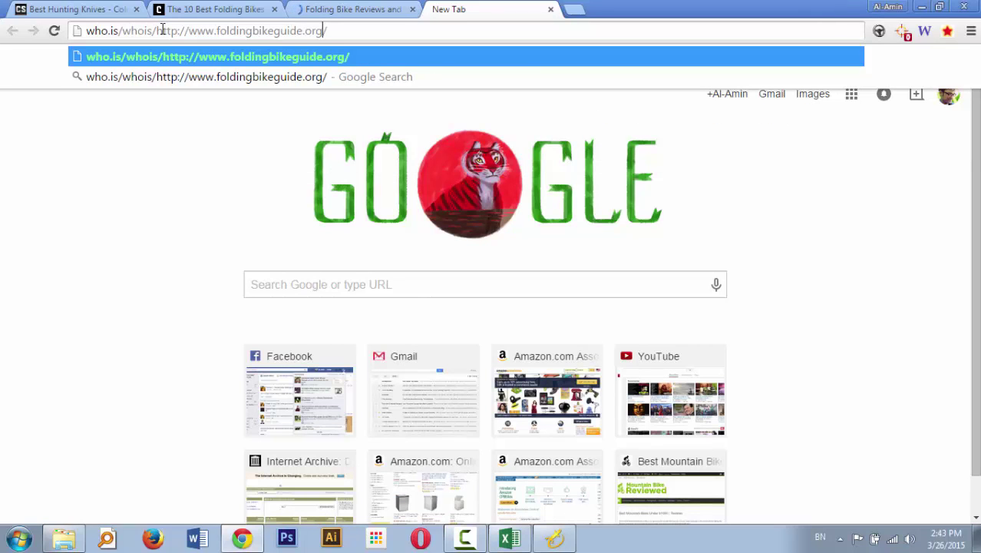
key(Left)
key(Left)
key(Left)
key(Left)
key(Left)
key(Left)
key(Left)
key(Left)
key(Left)
key(Left)
key(shift+Left)
key(shift+Left)
key(shift+Left)
key(shift+Left)
key(shift+Left)
key(shift+Left)
key(shift+Left)
key(shift+Left)
key(shift+Left)
key(BackSpace)
key(Return)
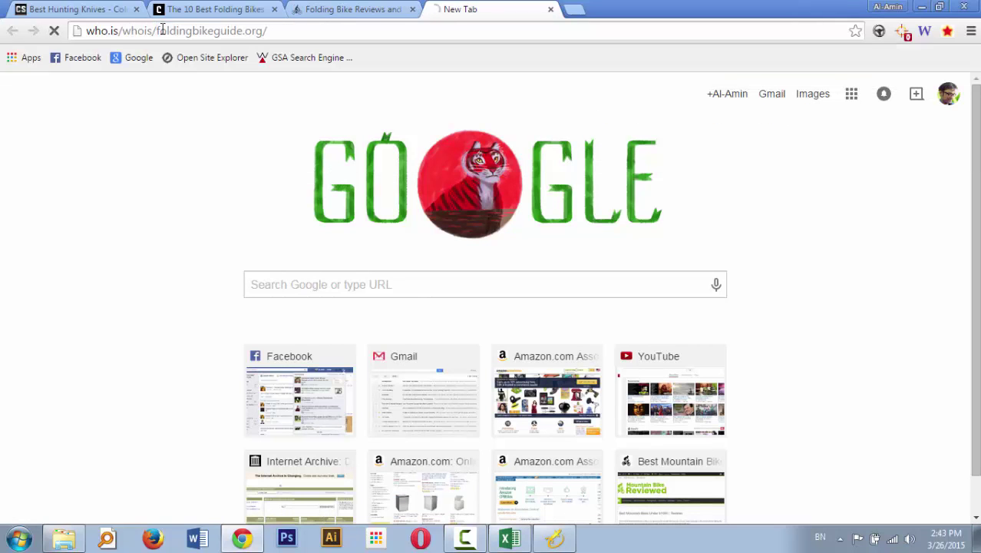
- Examine the Important Dates in the foldingbikeguide.org whois record and highlight the Registered On date
click(379, 9)
click(471, 8)
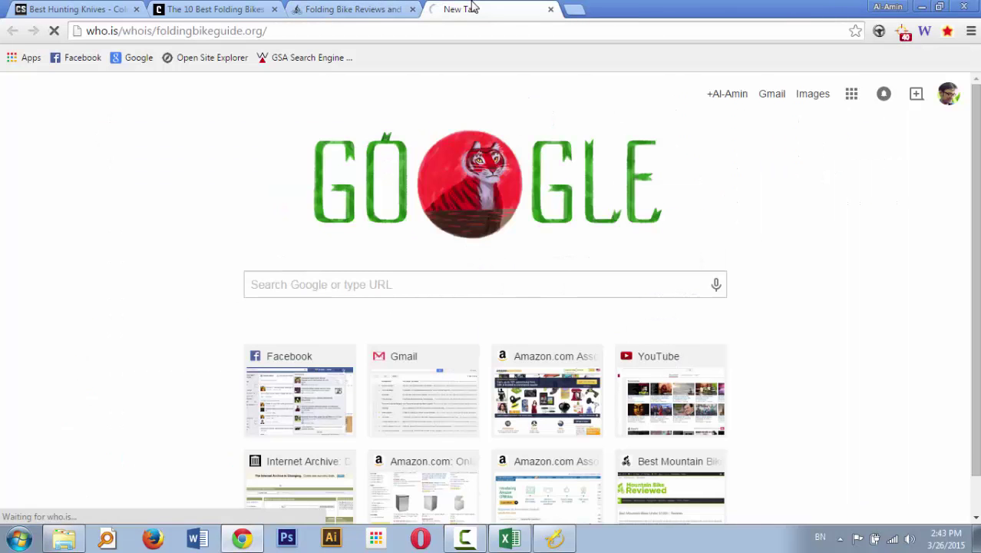
click(380, 9)
click(471, 9)
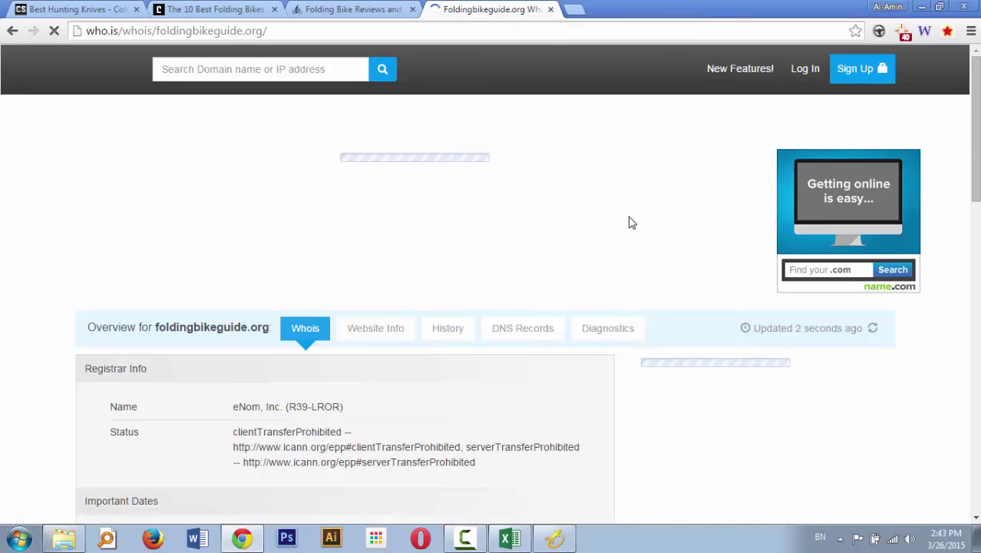
scroll(629, 222, down, 5)
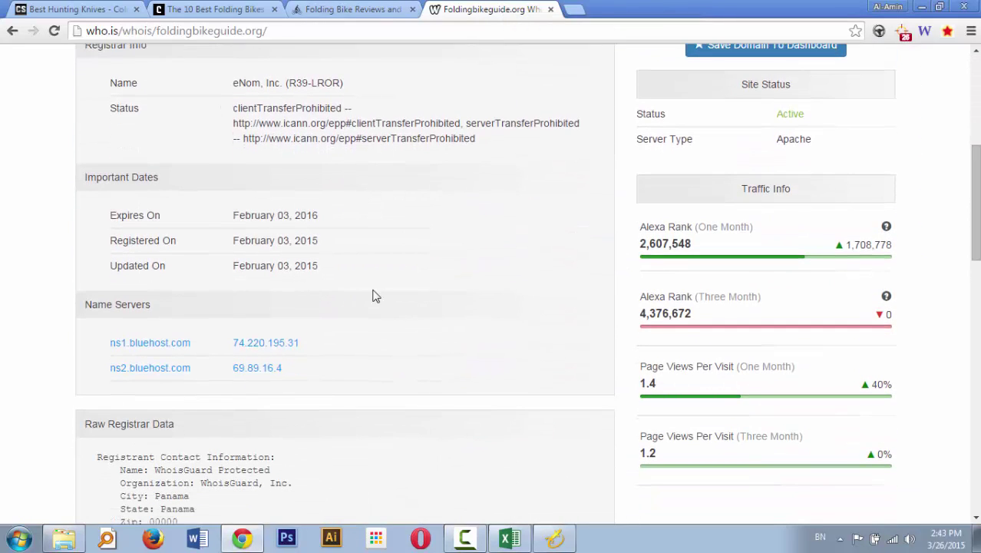
triple_click(308, 244)
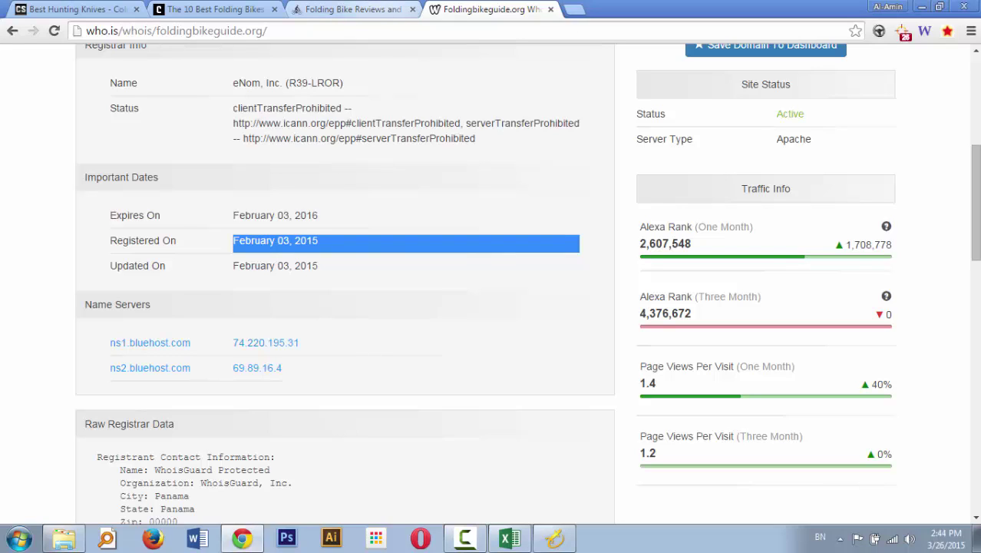
- Return to Long Tail Pro, widen the URL column and open the nycewheels.com/best-folding-bike.html result
click(555, 537)
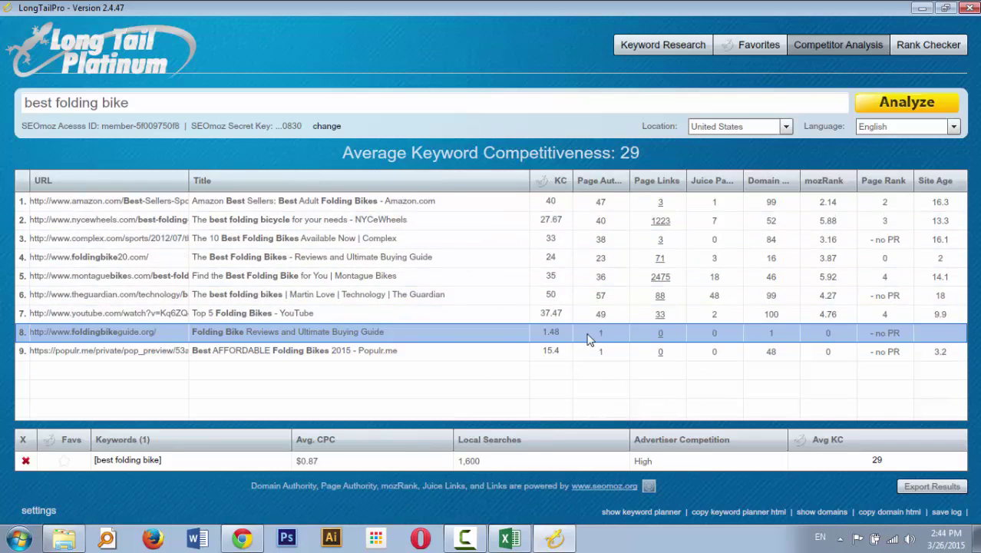
drag(190, 180, 430, 195)
double_click(152, 221)
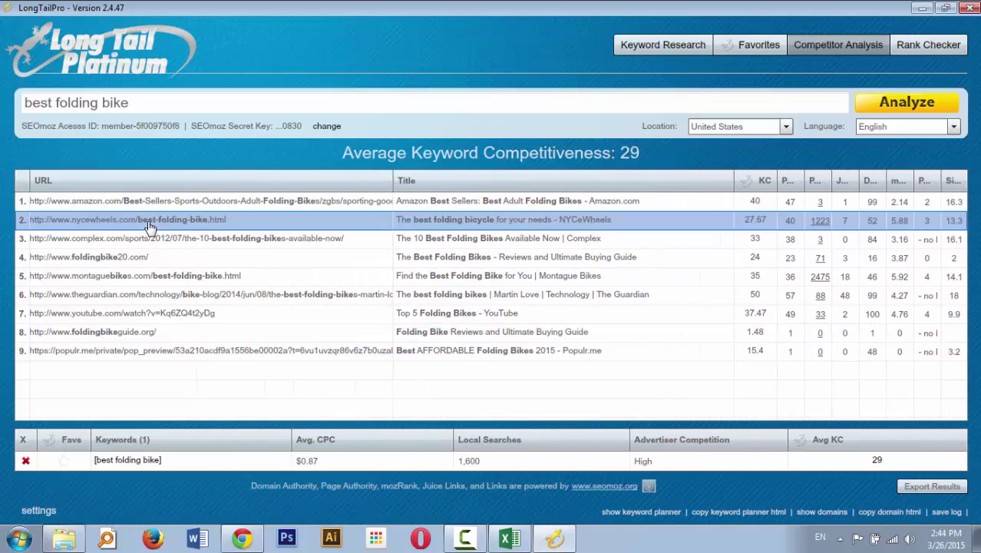
- Close all the other open browser pages and review the NYCeWheels "The Best Folding Bike" article
click(550, 9)
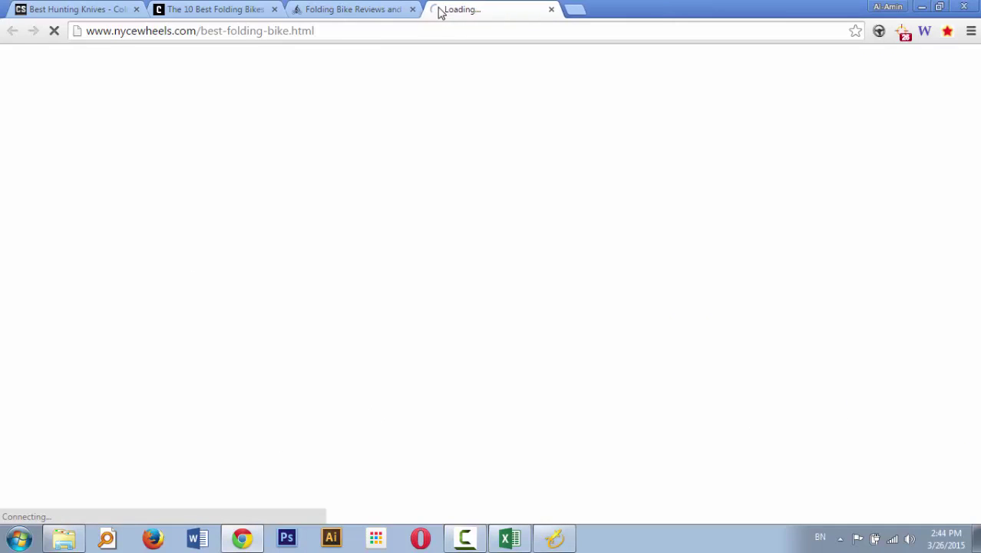
click(412, 9)
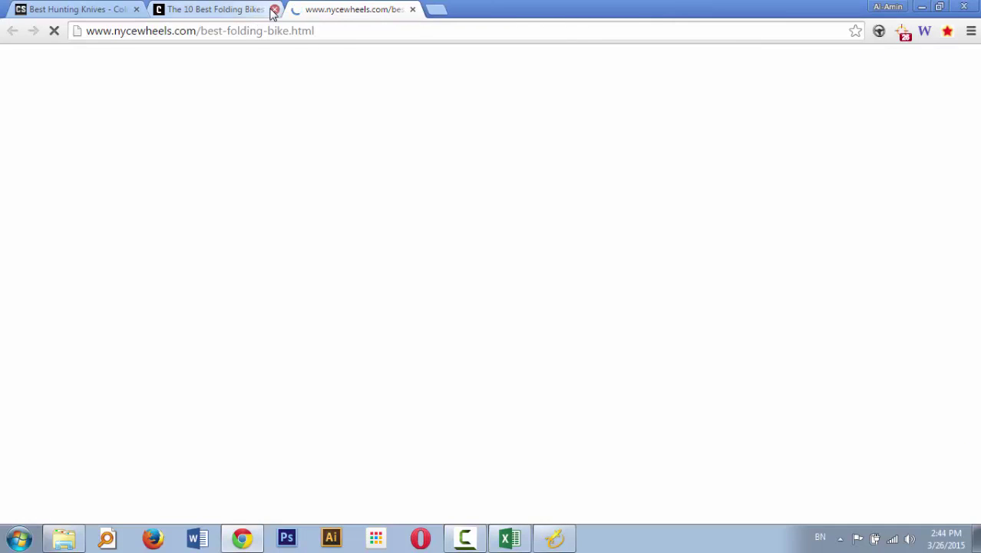
click(274, 9)
click(136, 10)
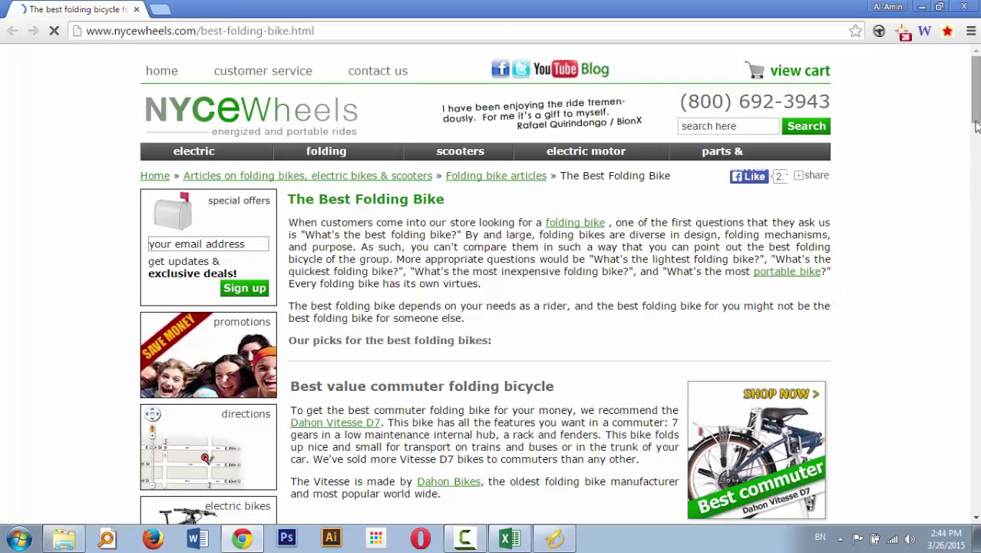
drag(975, 115, 919, 98)
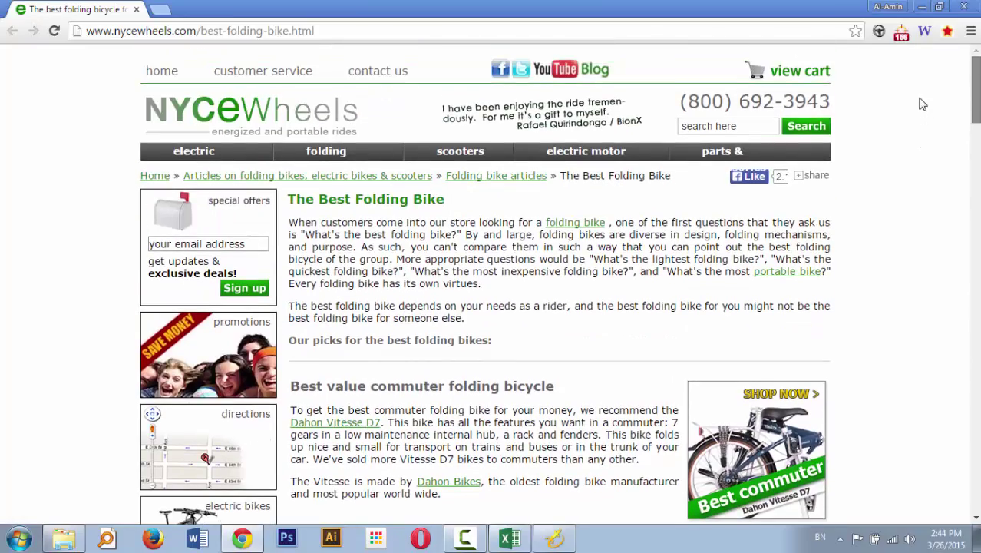
- Select the whole NYCeWheels "The Best Folding Bike" article including its comments, count the selected words, and clear the selection
mouse_move(803, 183)
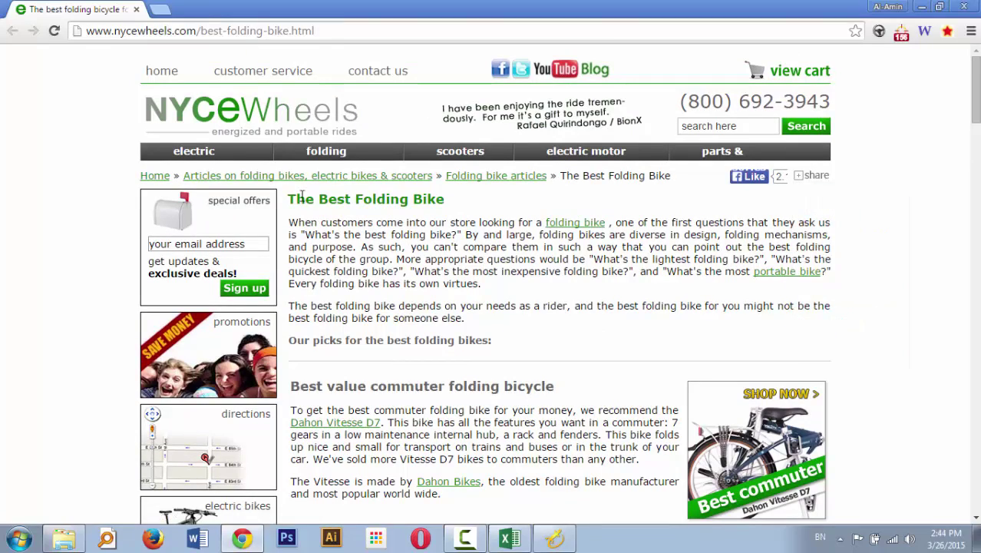
drag(291, 199, 601, 79)
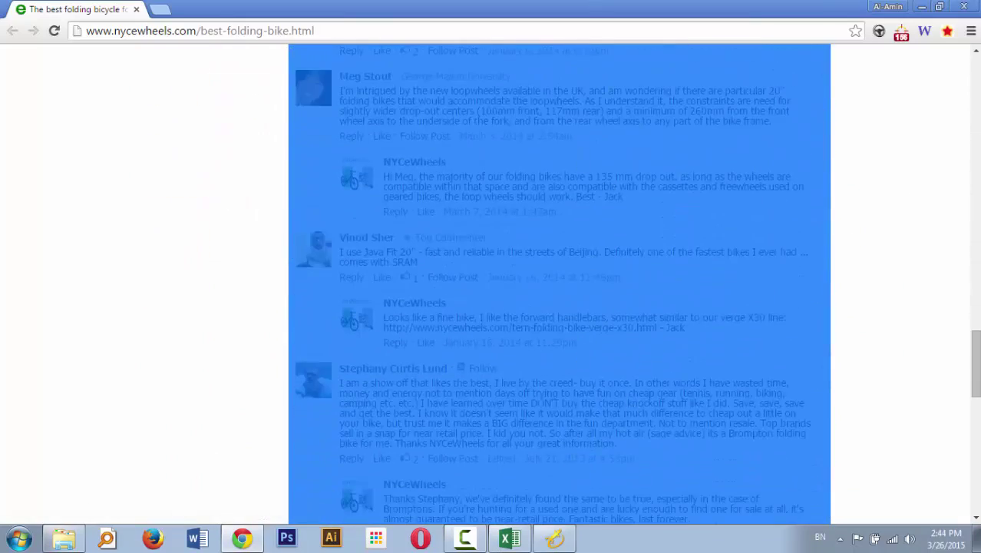
drag(614, 546, 615, 185)
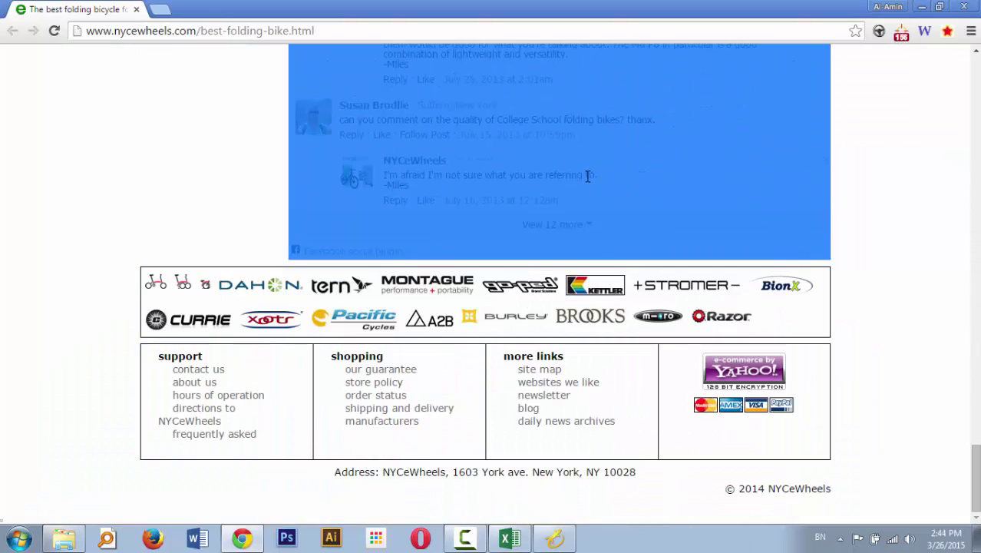
click(925, 33)
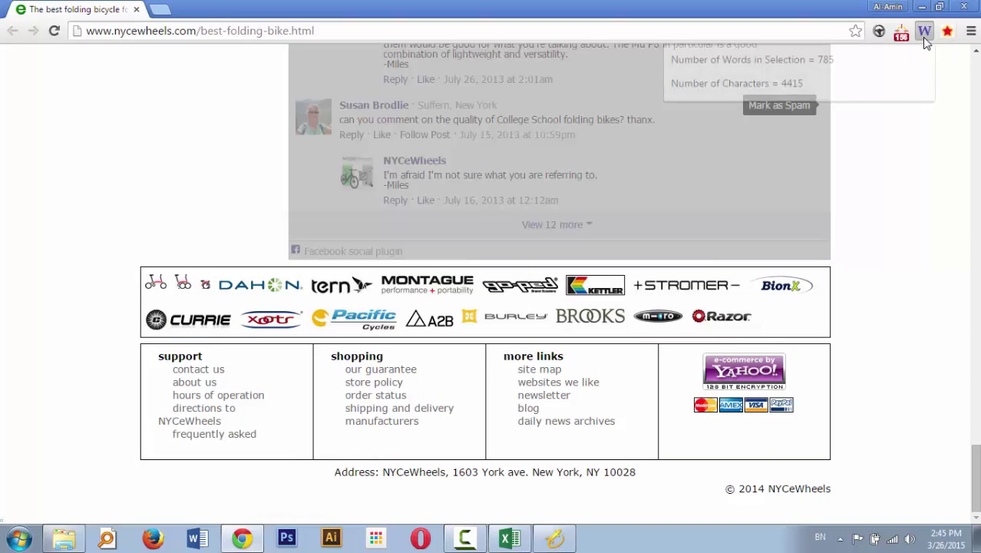
double_click(823, 61)
click(940, 228)
drag(973, 439, 973, 63)
- Open the complex.com folding bikes result from Long Tail Pro in place of the NYCeWheels page and read through the list article
click(554, 538)
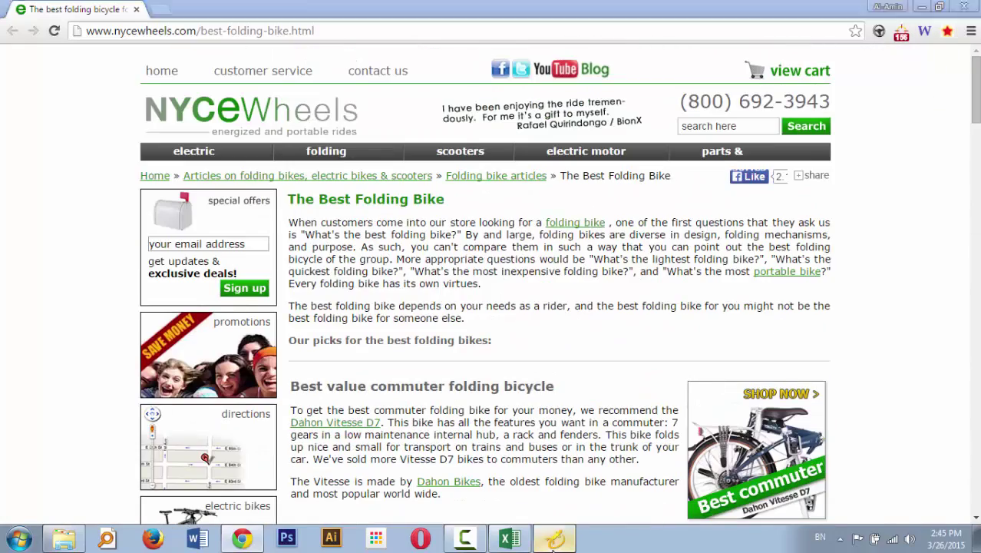
click(144, 247)
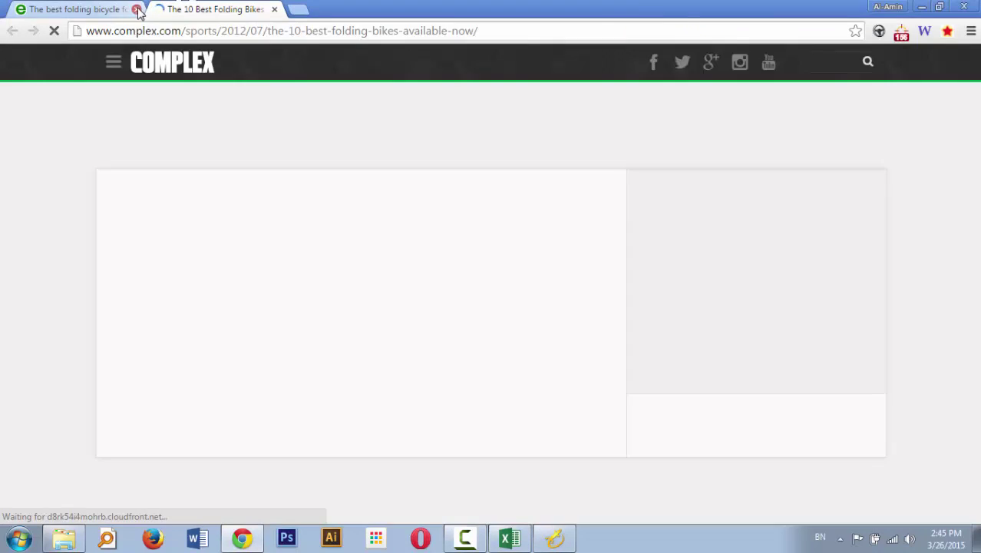
click(137, 9)
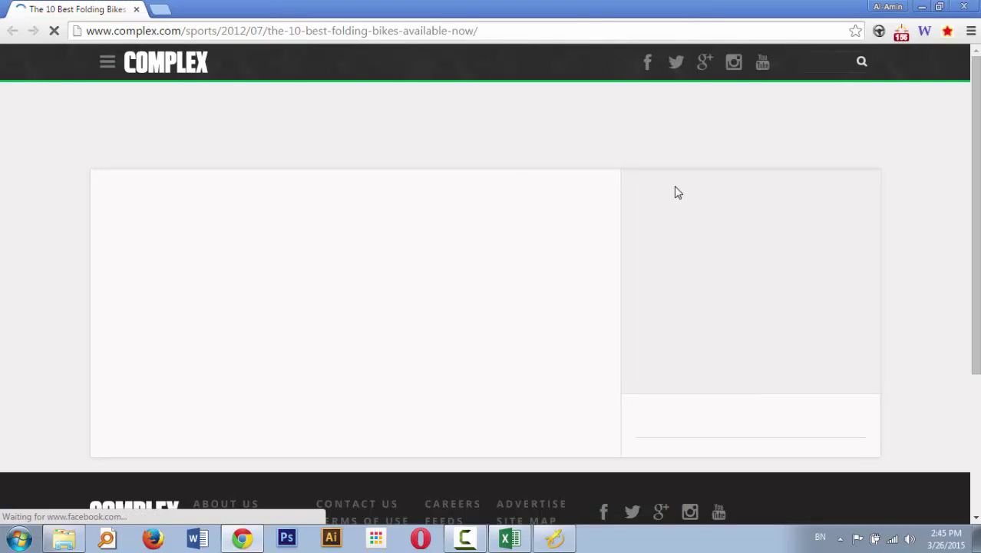
scroll(938, 103, down, 10)
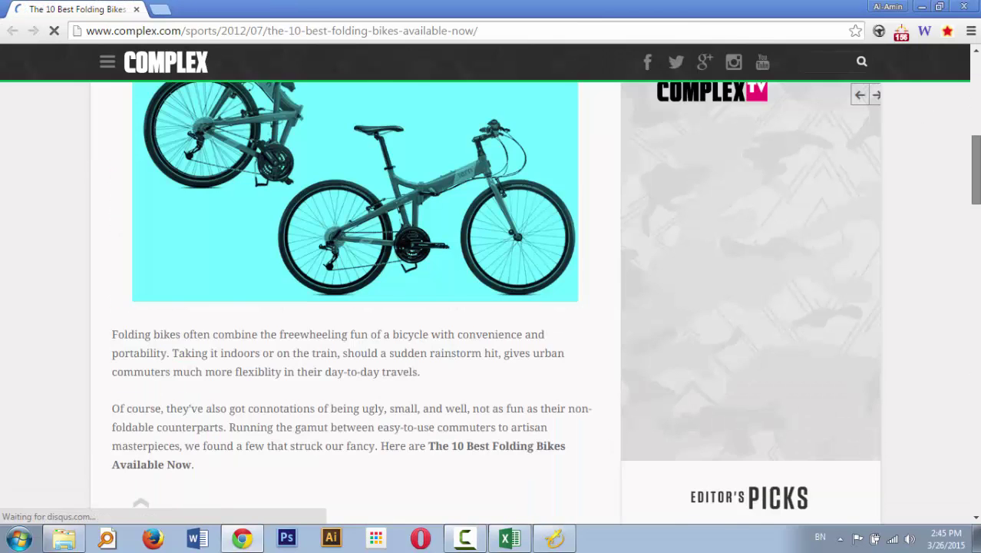
scroll(491, 299, down, 5)
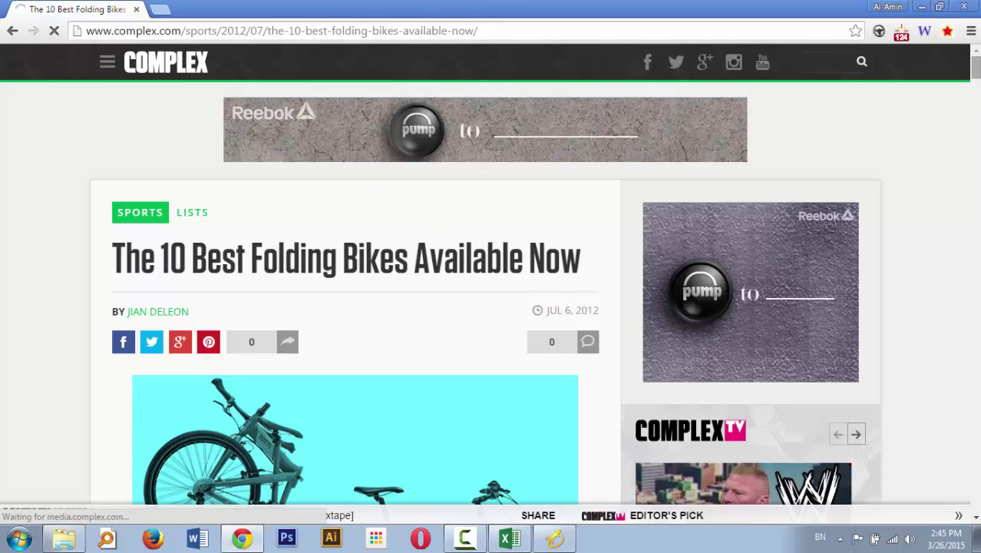
scroll(491, 291, down, 15)
scroll(384, 292, down, 5)
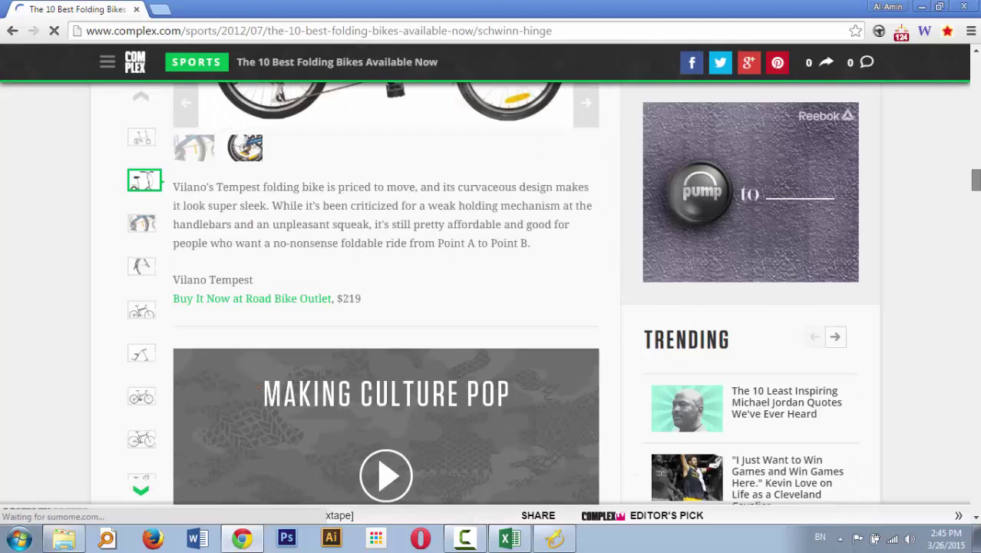
scroll(384, 292, down, 10)
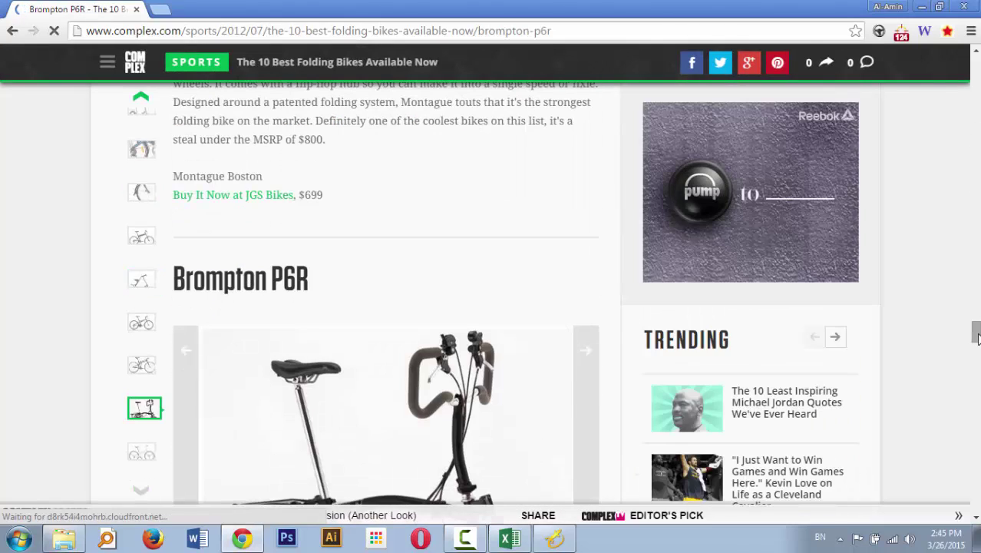
drag(975, 332, 972, 422)
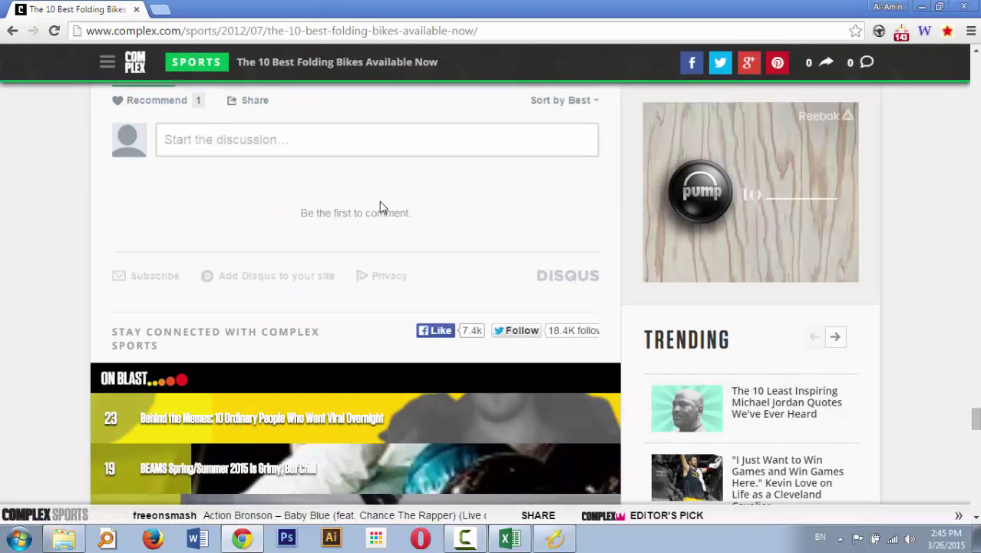
- Select the Complex article from the IF Mode entry up to the headline, count the selected words, and clear the selection
drag(978, 421, 978, 401)
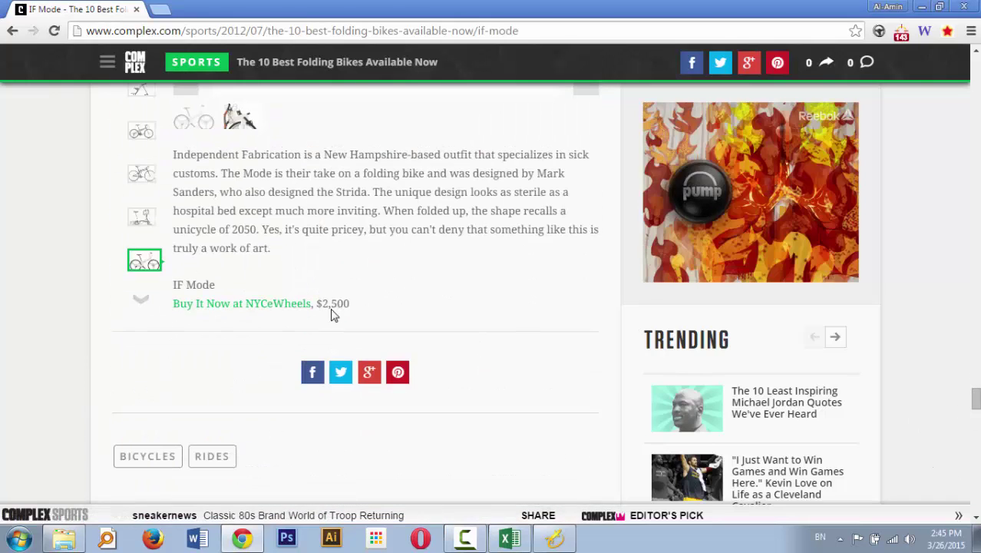
drag(332, 256, 69, 3)
click(924, 31)
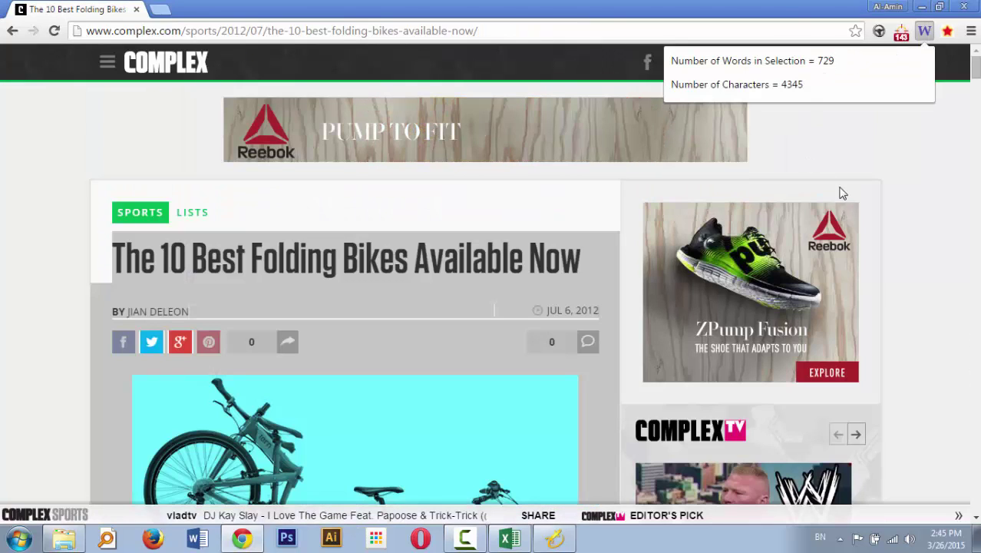
click(913, 184)
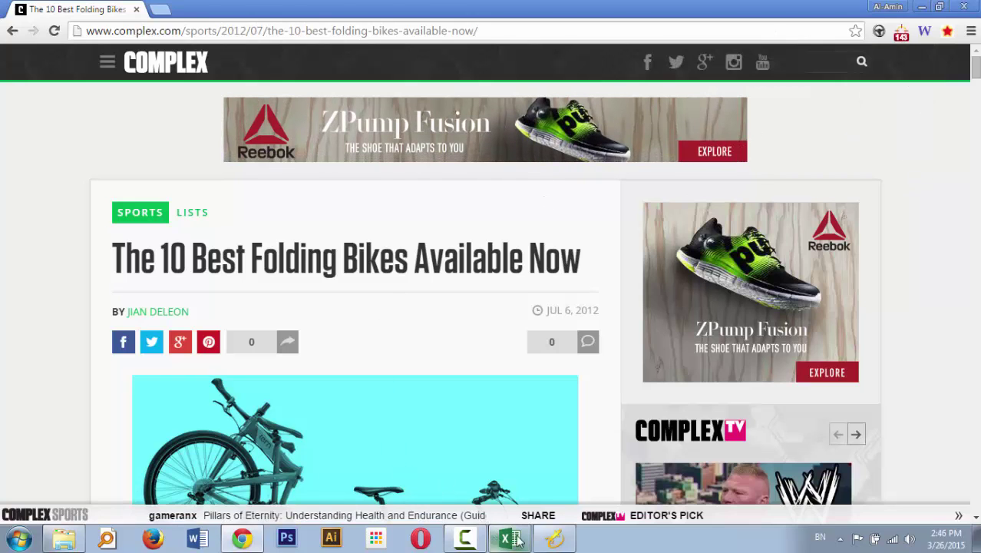
- Open the foldingbike20.com result from Long Tail Pro in place of the Complex page and review its buying guide
click(554, 537)
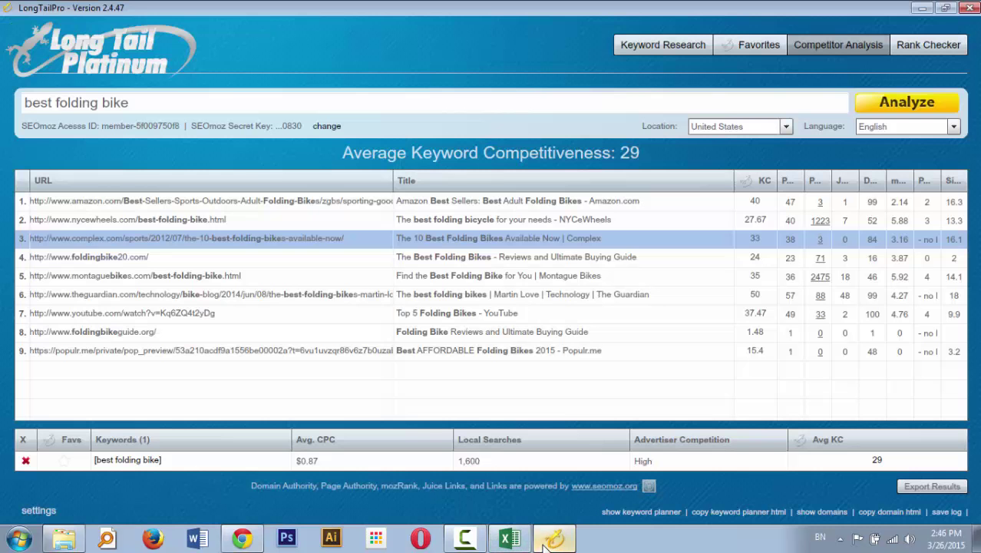
double_click(119, 266)
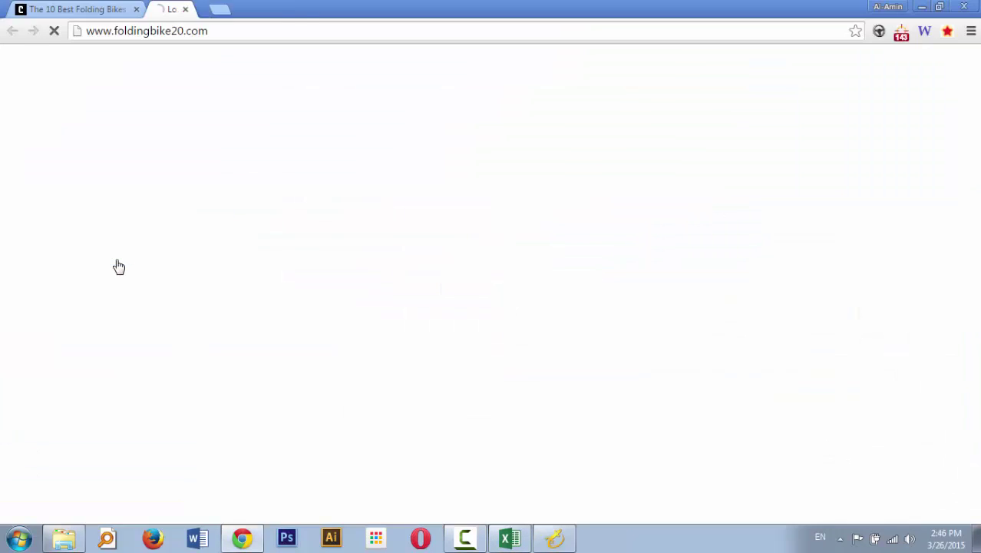
click(137, 9)
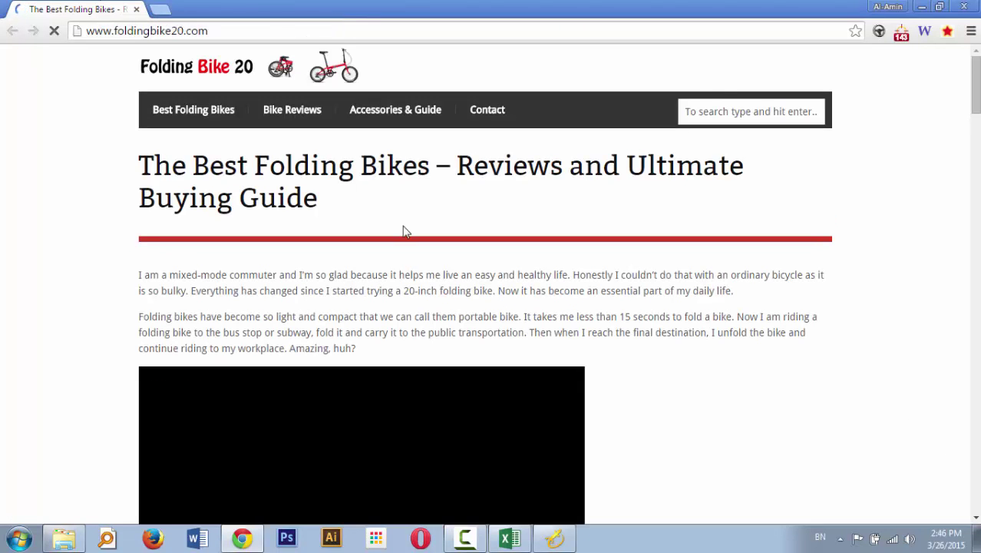
scroll(492, 284, down, 20)
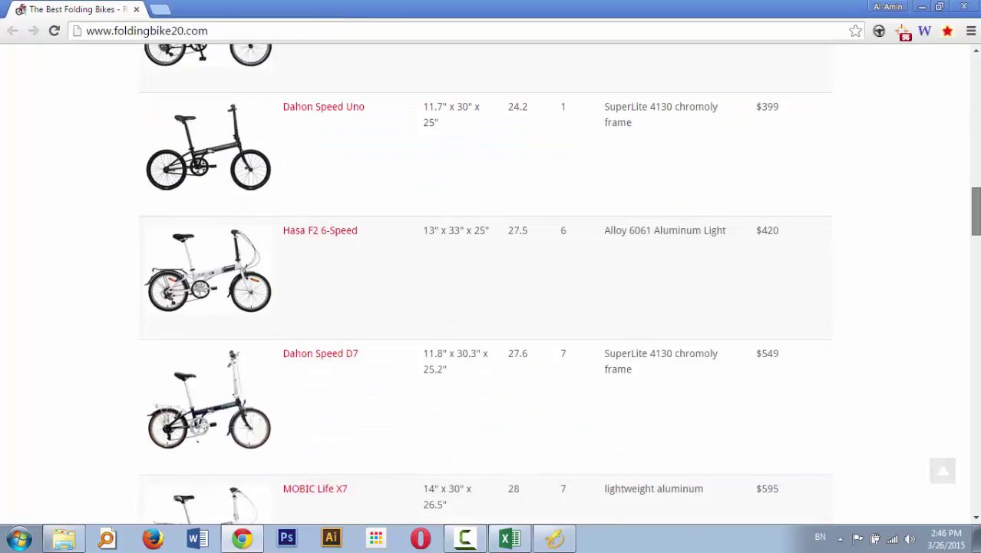
scroll(491, 284, down, 4)
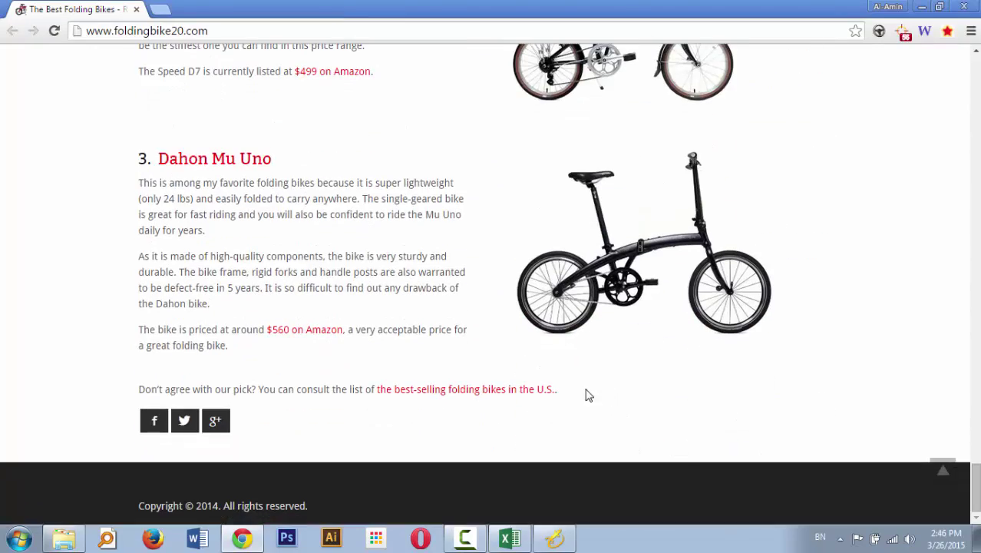
- Open the linked Dahon Speed D7 review in a separate page, skim its content, and return to the buying guide
drag(977, 495, 978, 472)
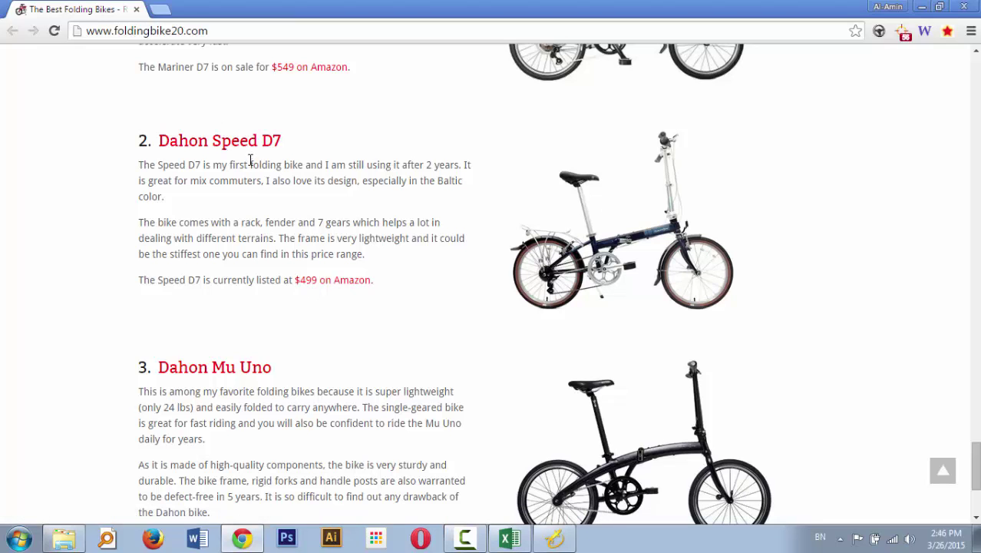
click(214, 8)
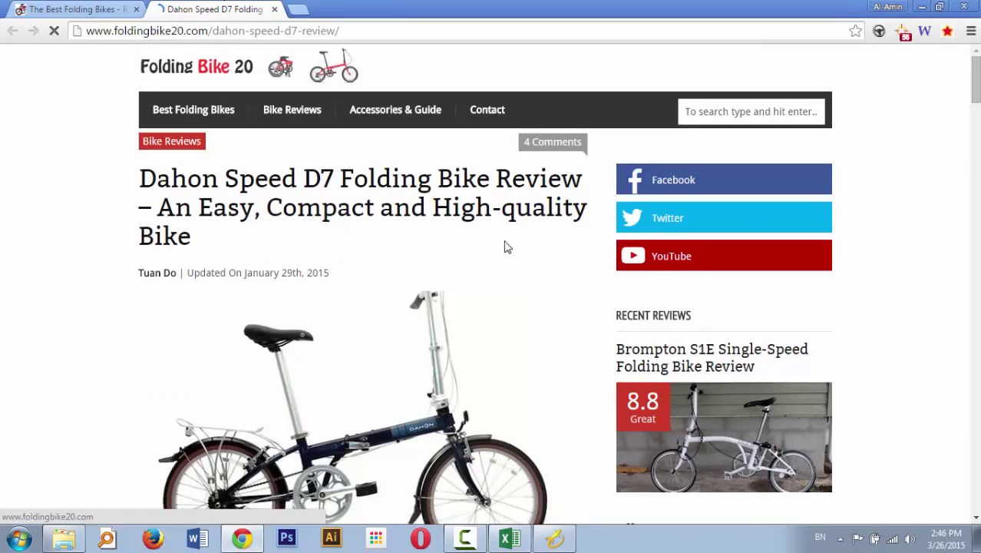
scroll(491, 284, down, 15)
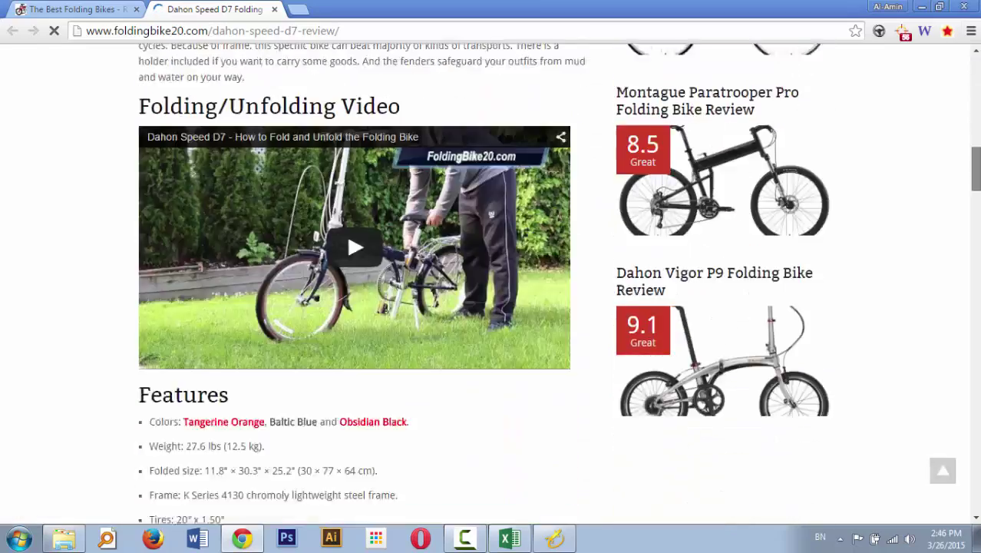
key(ctrl+shift+Tab)
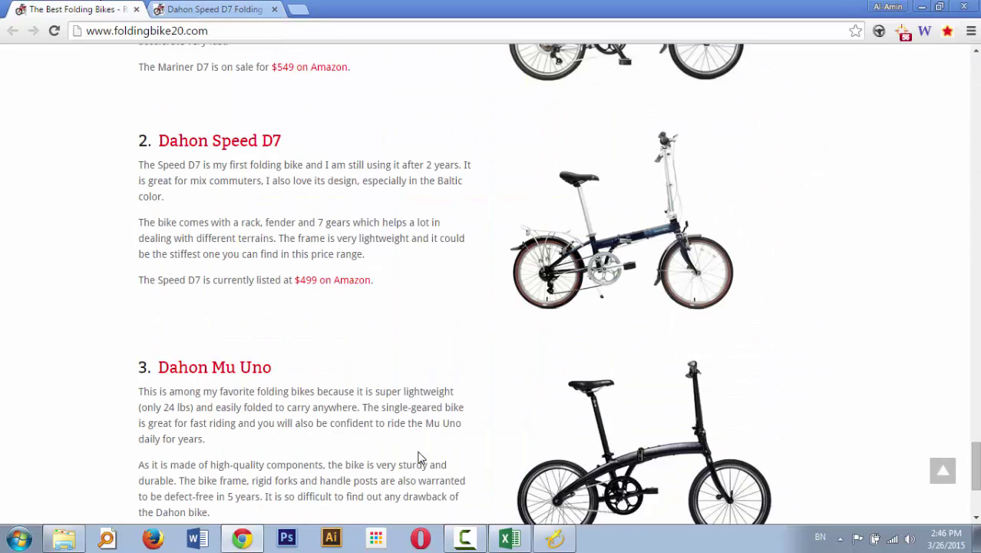
- Open the montaguebikes.com/best-folding-bike.html result from Long Tail Pro and close the Dahon Speed D7 review page
click(554, 538)
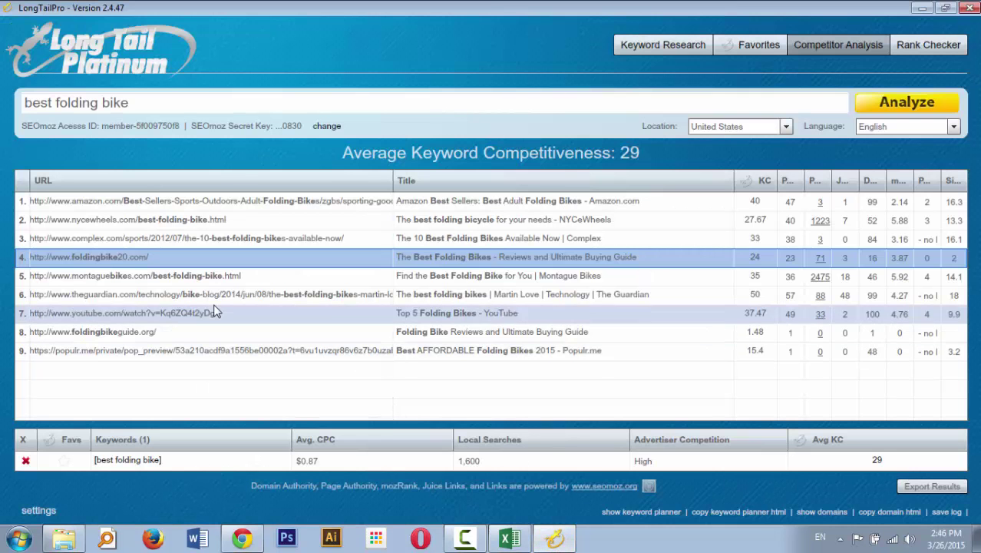
click(158, 283)
click(231, 8)
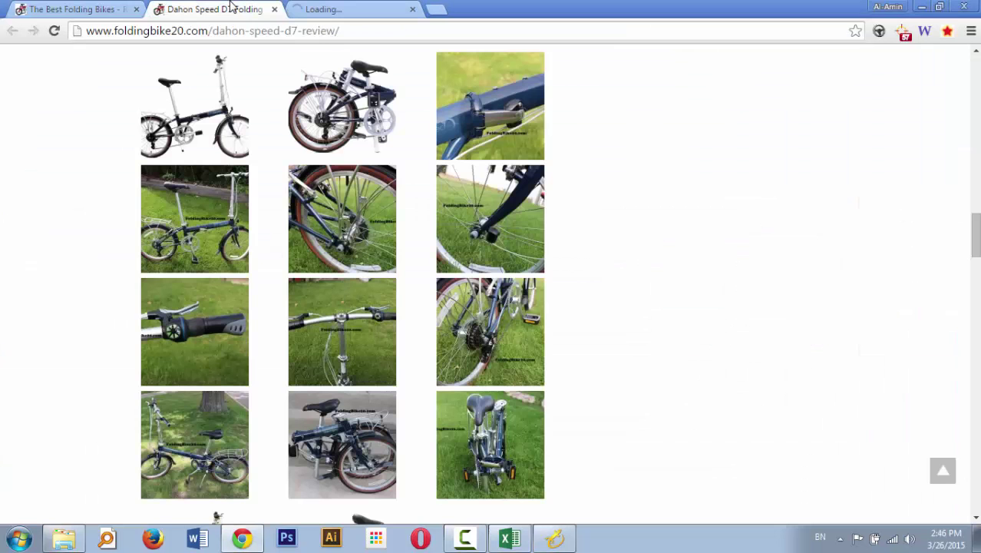
click(274, 9)
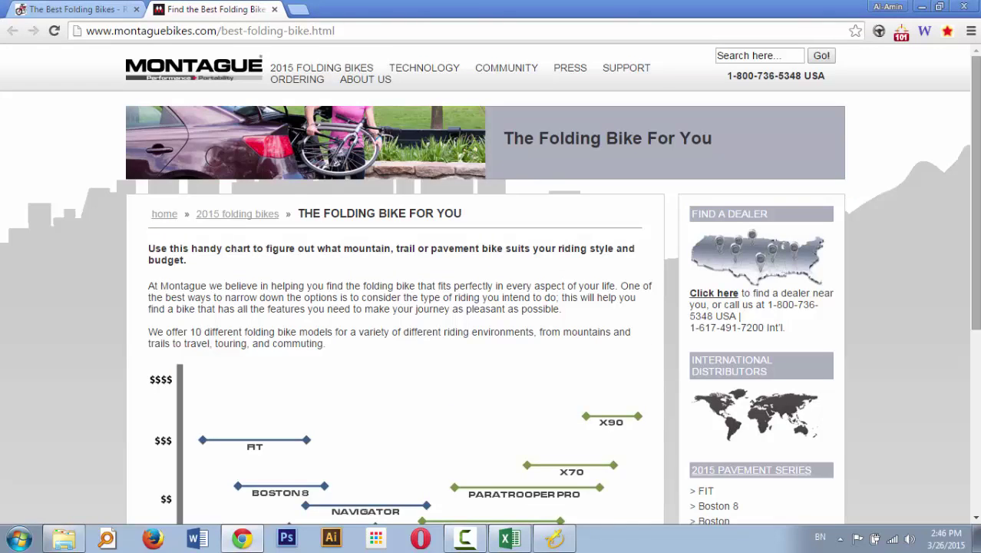
- Examine Montague's "The Folding Bike For You" text, highlight it from the heading through the second paragraph, and close the page
drag(975, 138, 945, 148)
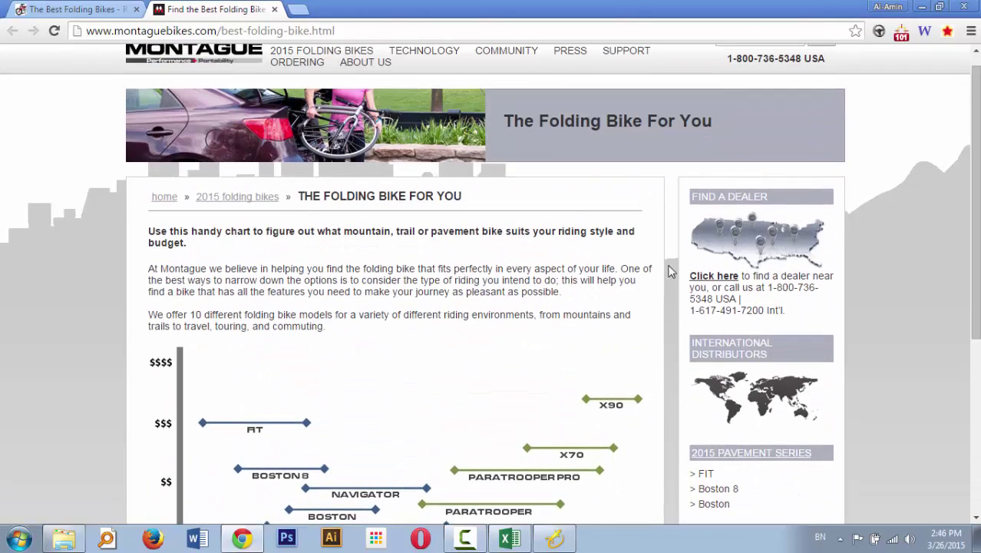
drag(322, 324, 311, 187)
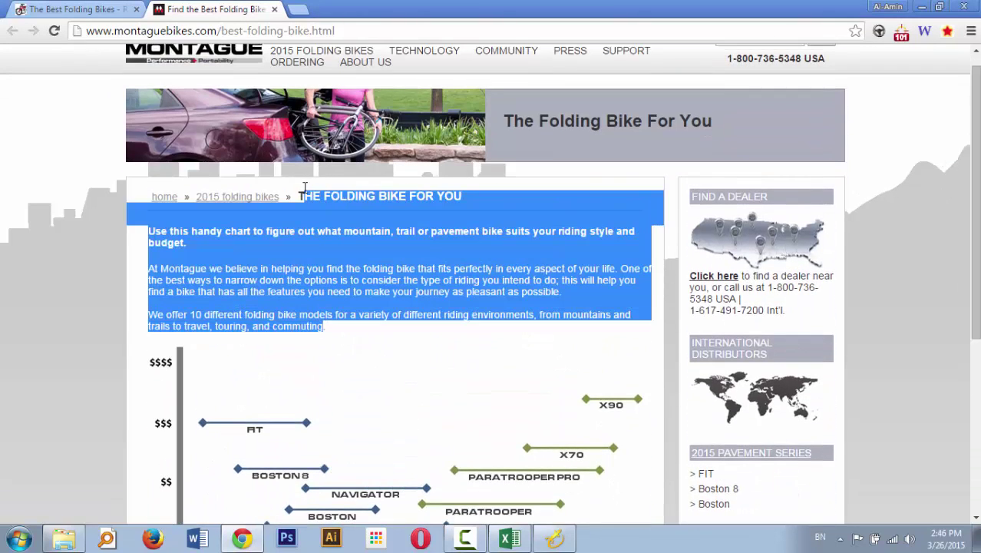
click(274, 10)
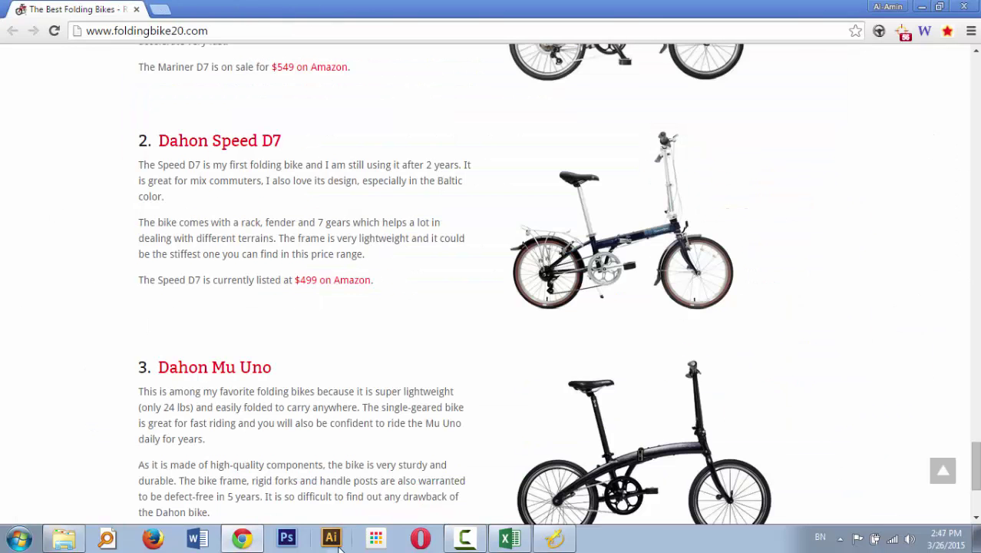
- Open the theguardian.com best folding bikes result from Long Tail Pro in place of the foldingbike20.com page and skim the article
click(554, 538)
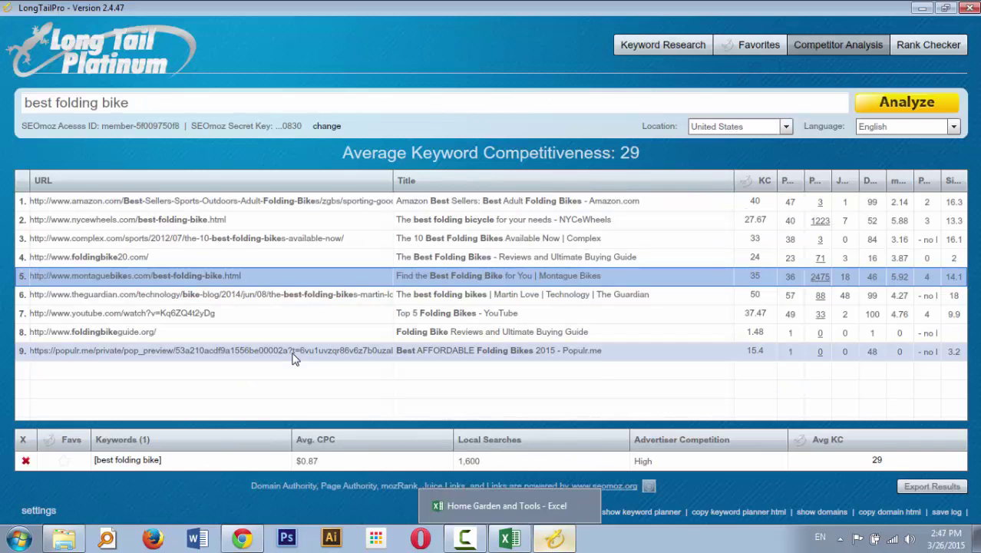
double_click(83, 300)
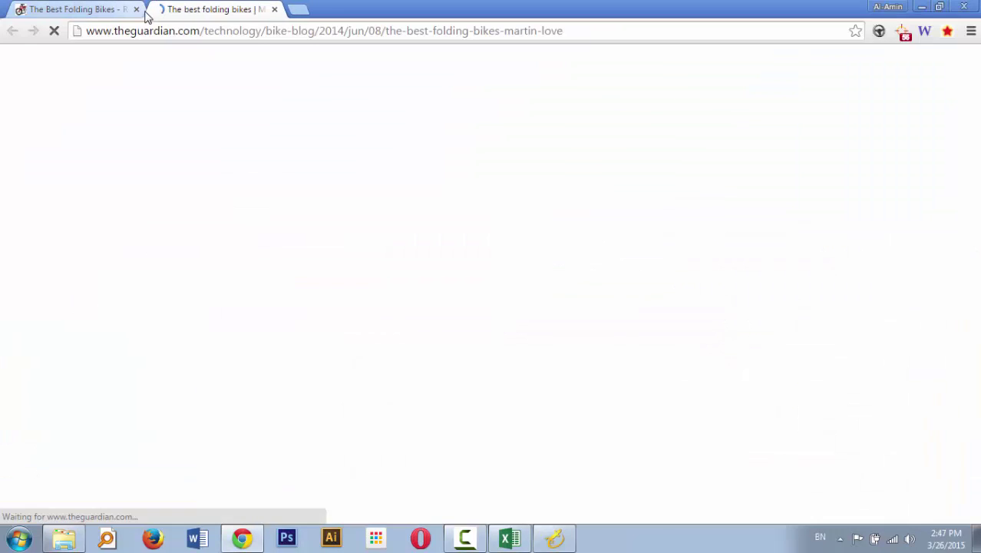
click(136, 10)
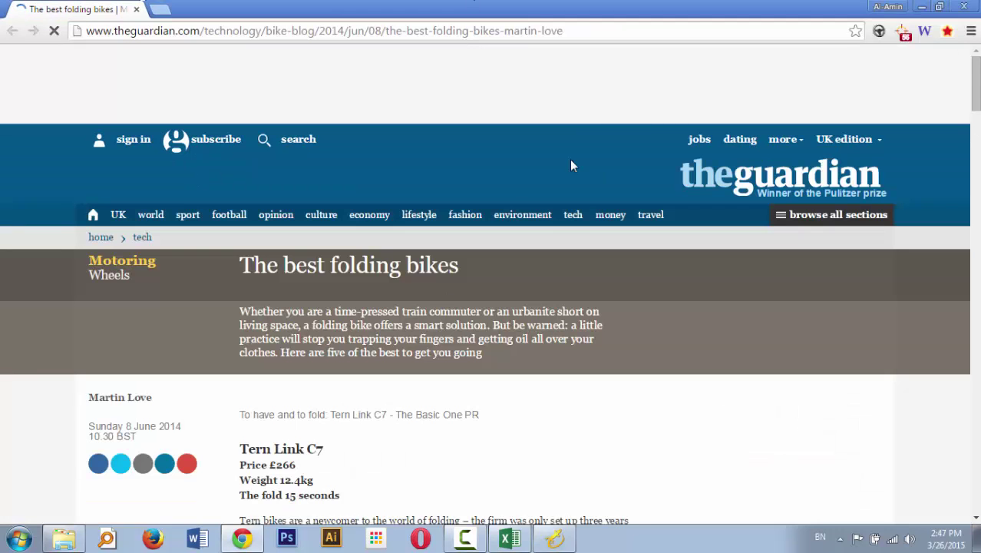
scroll(490, 284, down, 20)
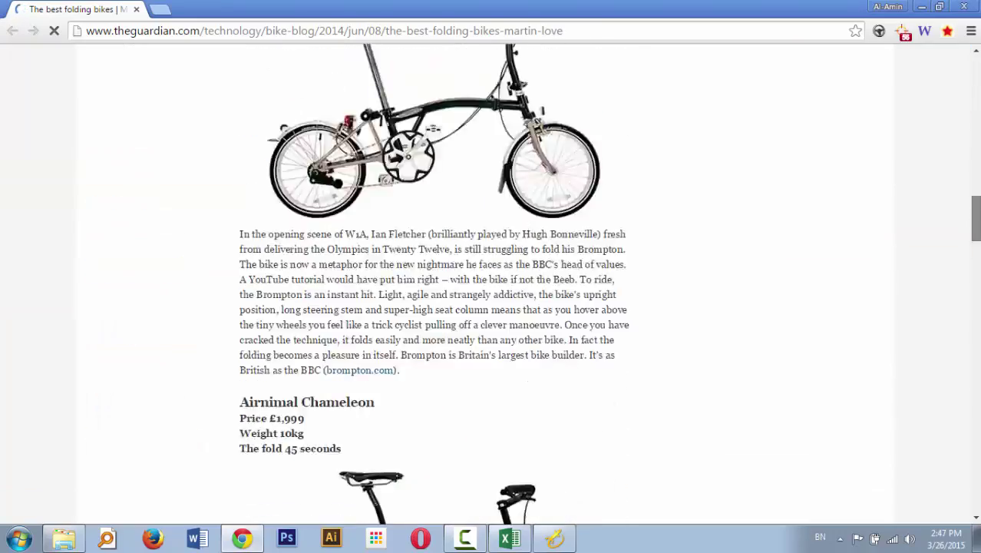
scroll(490, 284, down, 4)
scroll(959, 356, up, 20)
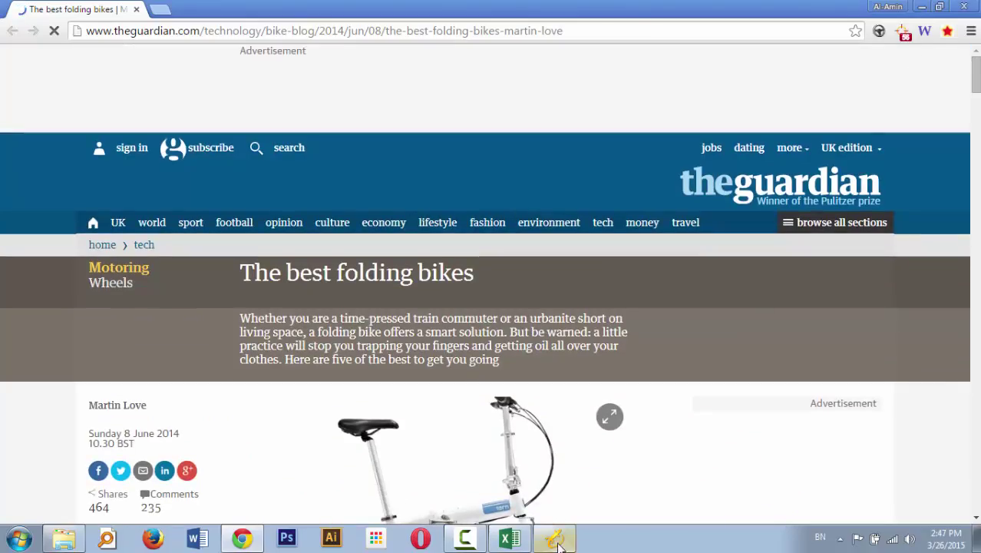
- Open the foldingbikeguide.org result from Long Tail Pro and skim its home page down to the footer
click(558, 544)
click(123, 338)
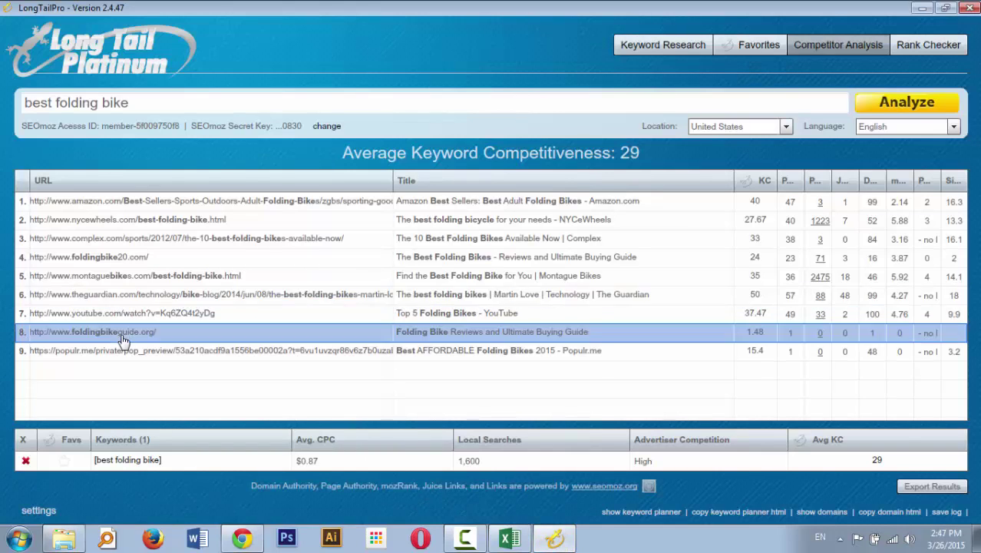
click(123, 337)
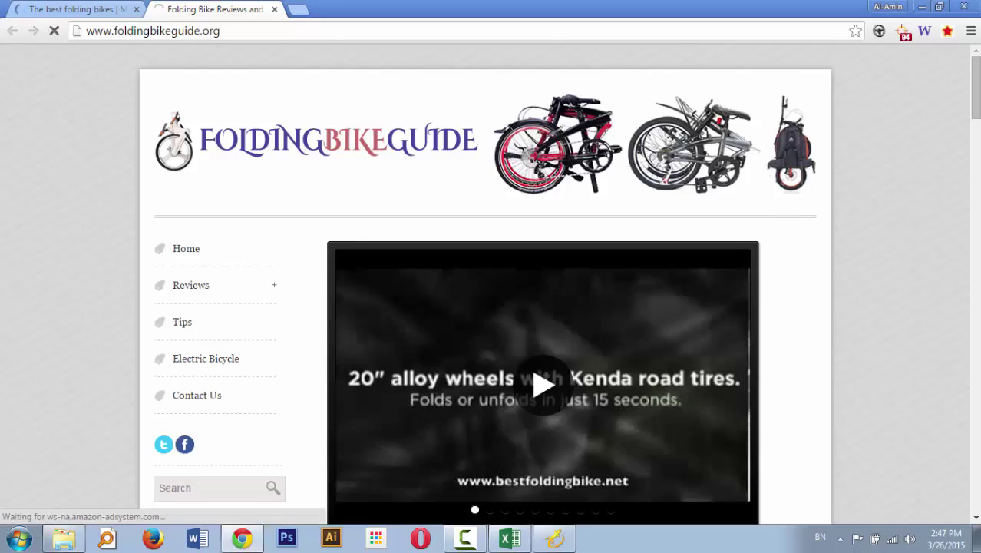
scroll(491, 284, down, 20)
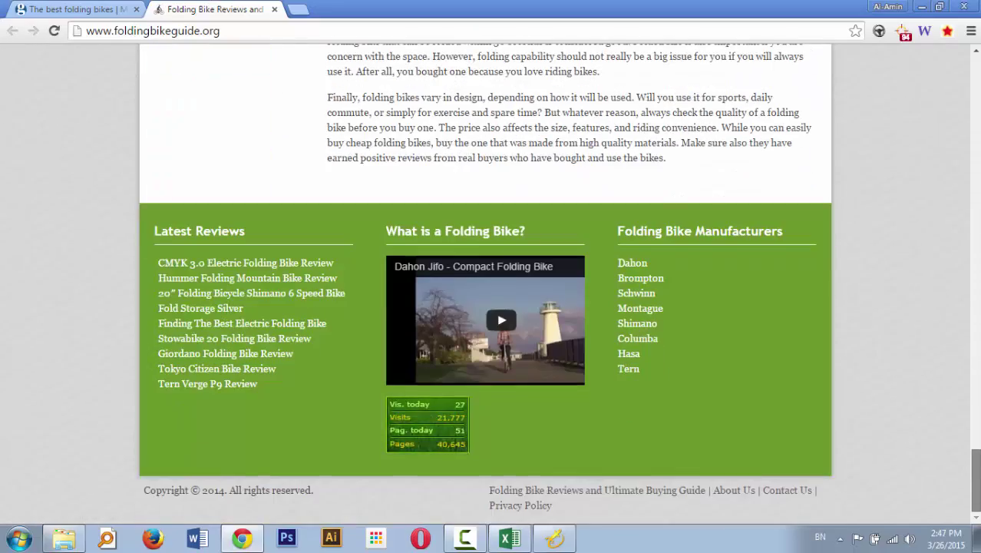
- Count the words of the article headed "Best Folding Bike Reviews - Ultimate Buying Guide" and skim the whole page again
scroll(898, 442, up, 1)
mouse_move(703, 264)
mouse_down()
mouse_move(637, 123)
mouse_move(442, 4)
mouse_move(442, 46)
mouse_move(384, 307)
mouse_move(385, 256)
mouse_move(332, 249)
mouse_up()
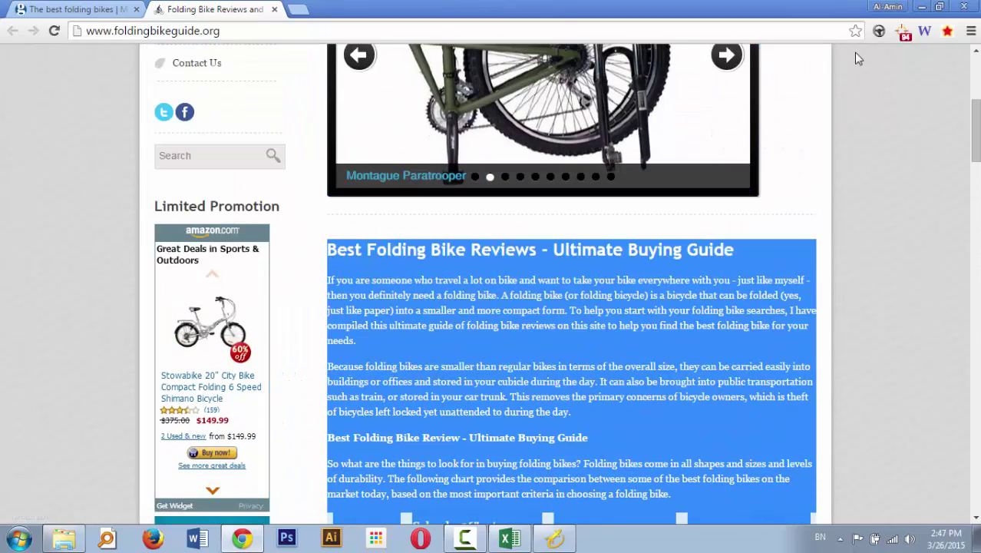
click(925, 30)
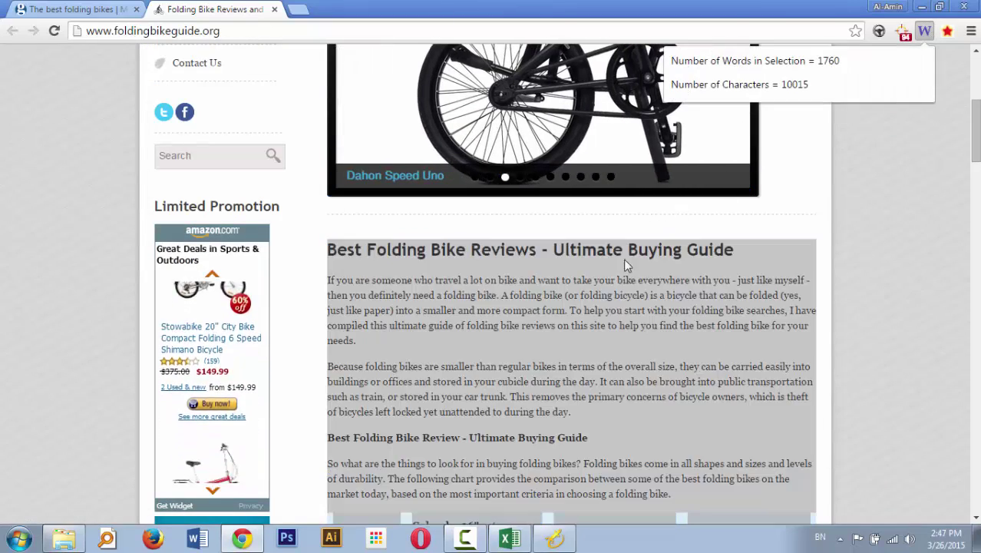
click(878, 179)
drag(975, 135, 961, 464)
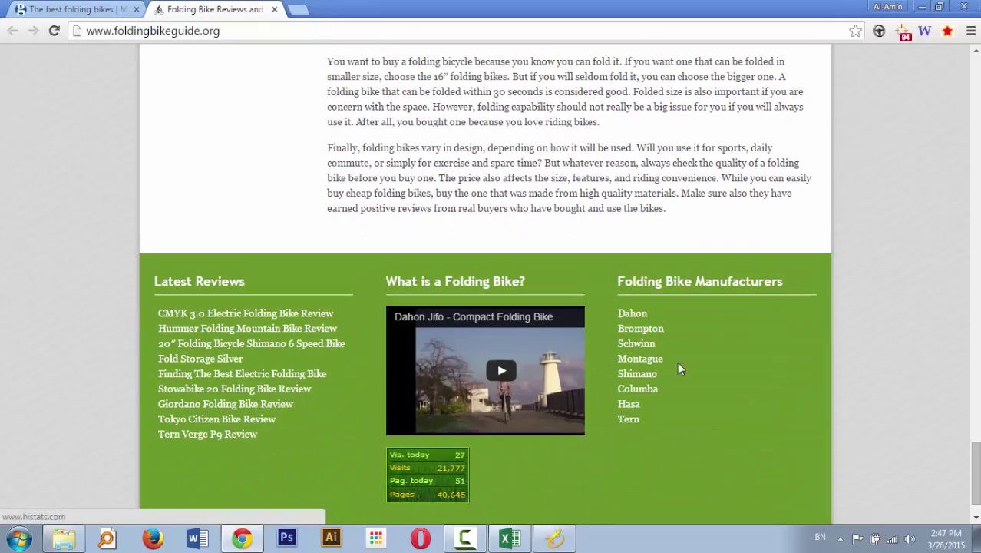
drag(978, 489, 914, 94)
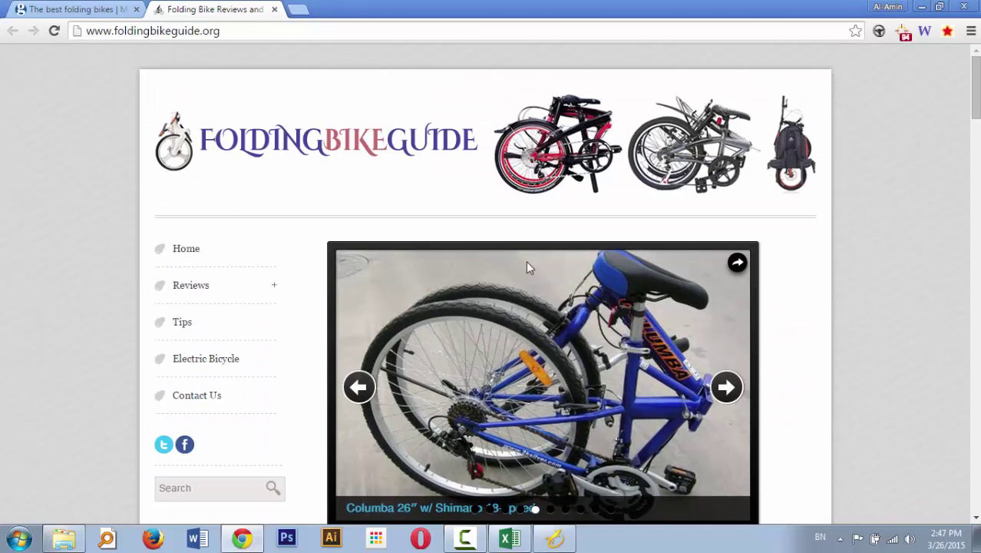
- Open the populr.me "Best AFFORDABLE Folding Bikes 2015" result from Long Tail Pro and close the foldingbikeguide.org page
click(554, 545)
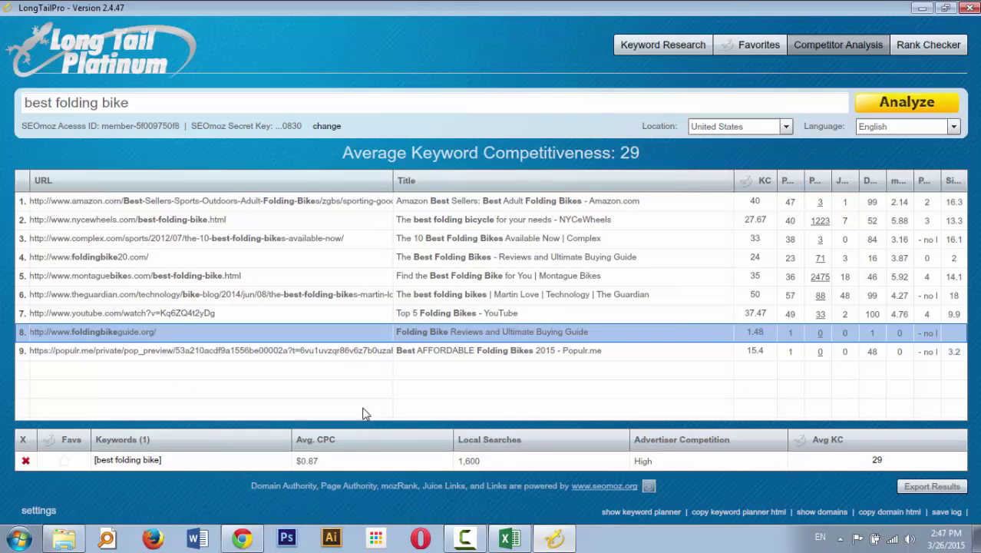
double_click(156, 361)
click(258, 9)
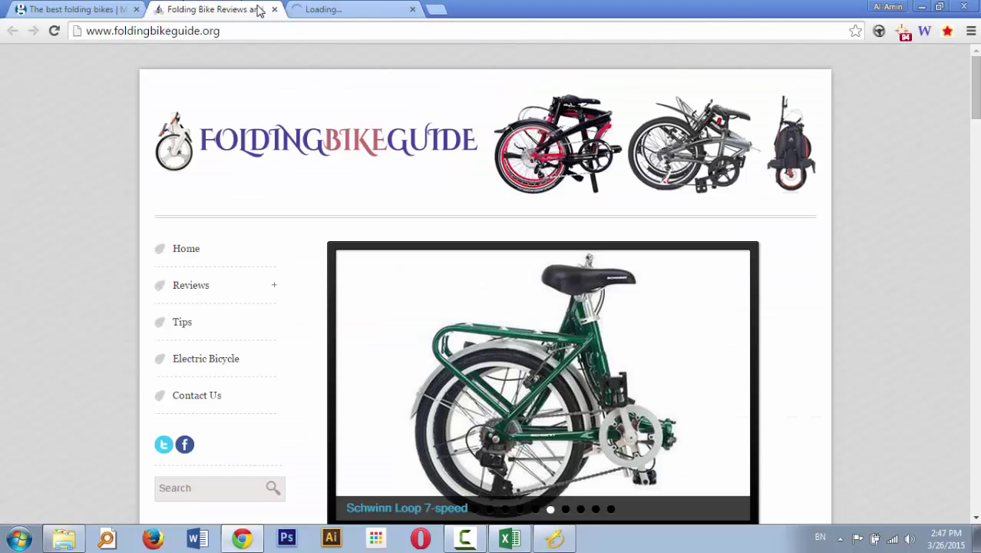
click(274, 9)
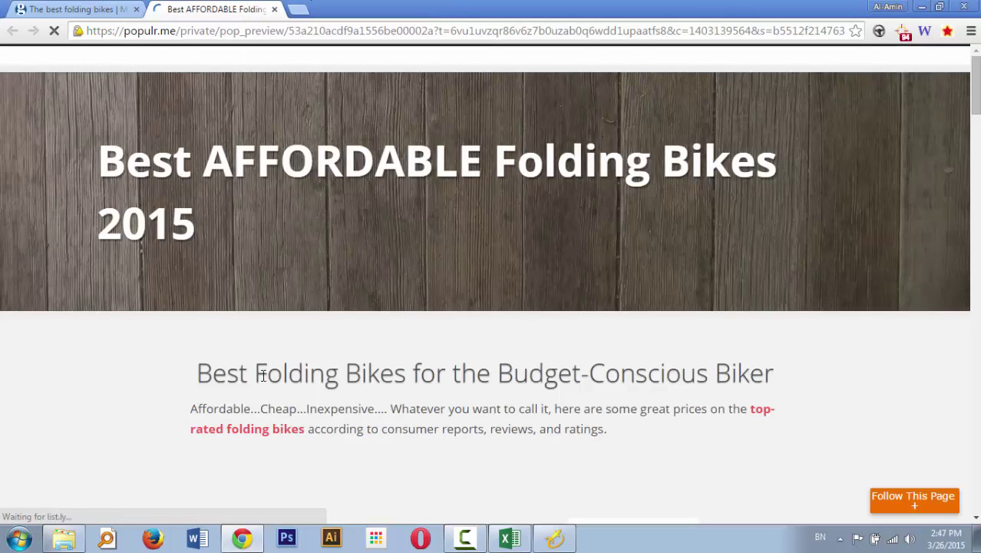
- Highlight the populr.me article text, dismiss its follow form, highlight the page title, and close the page
drag(205, 370, 649, 123)
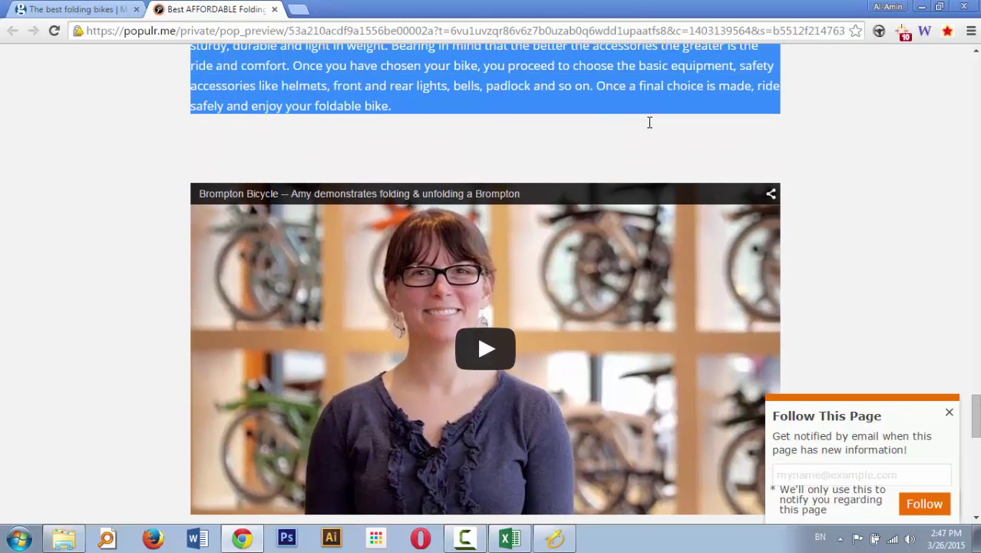
click(950, 413)
drag(975, 414, 969, 70)
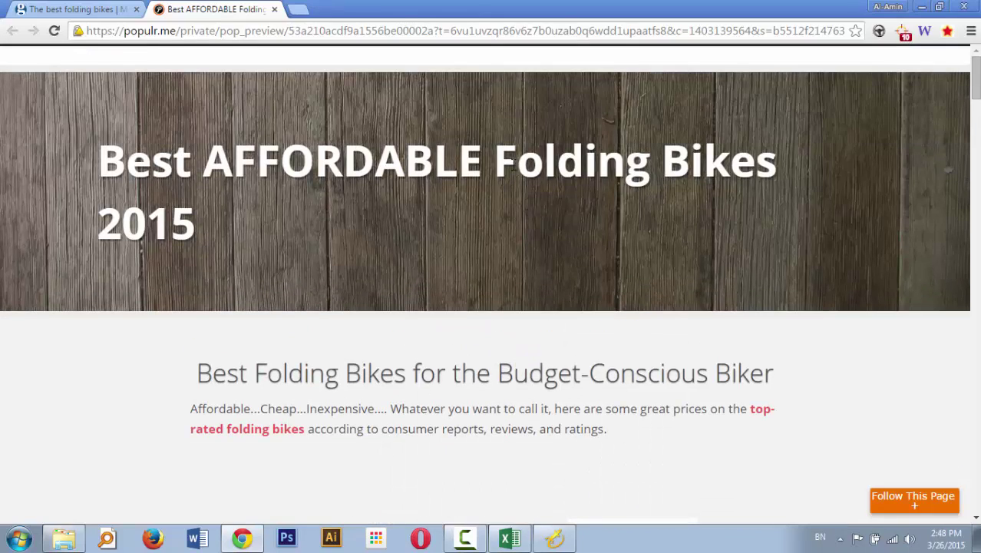
triple_click(512, 162)
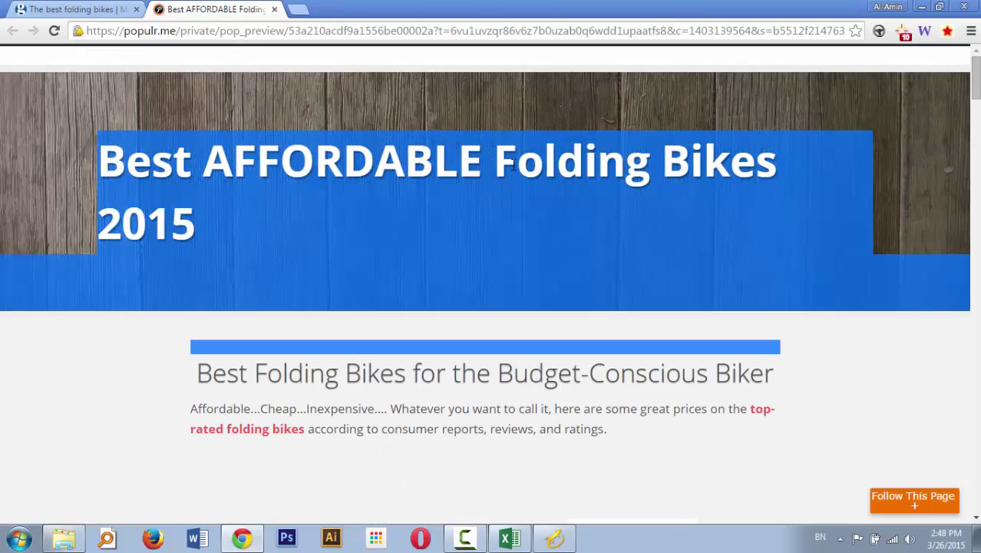
click(274, 9)
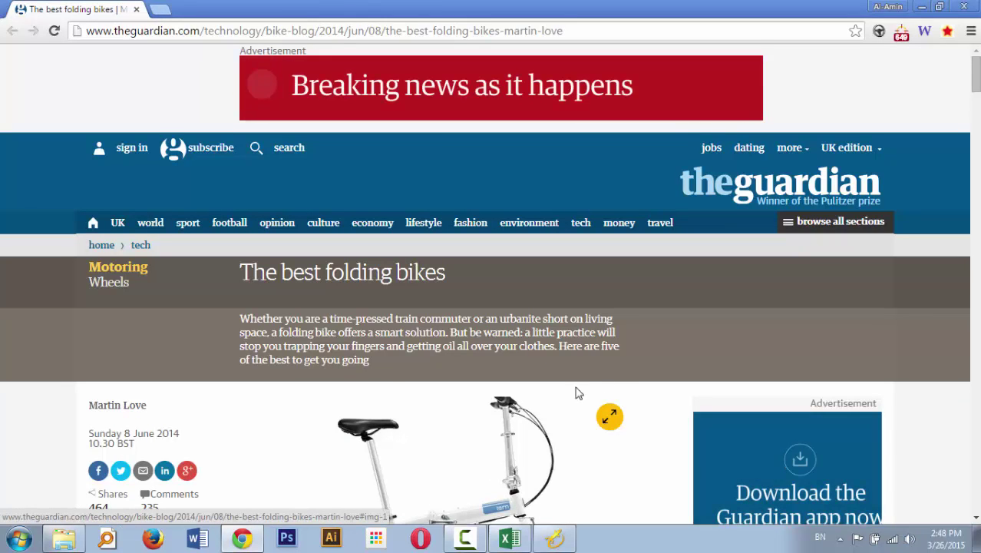
- Highlight the introduction of the Guardian's folding bikes article and skim the rest of its text
triple_click(568, 350)
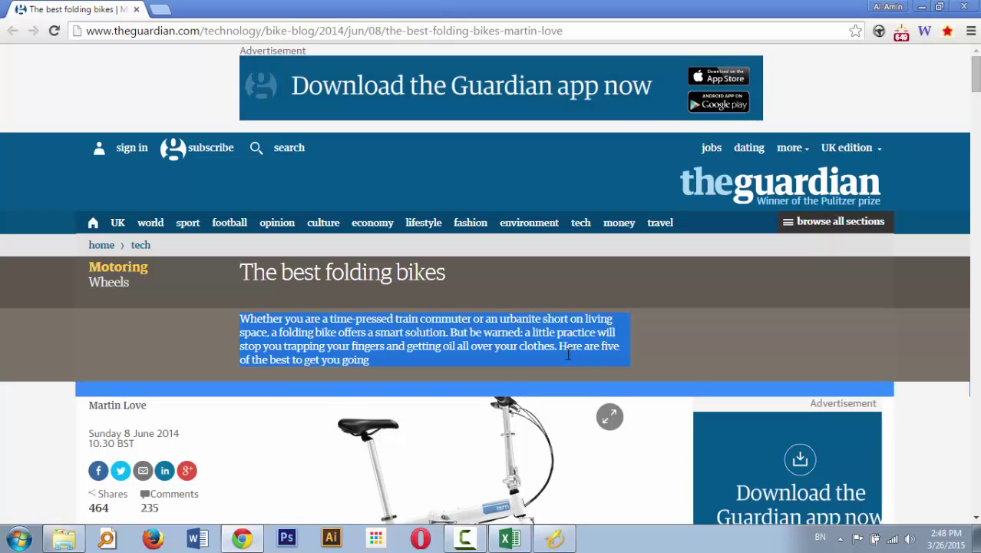
drag(978, 73, 976, 234)
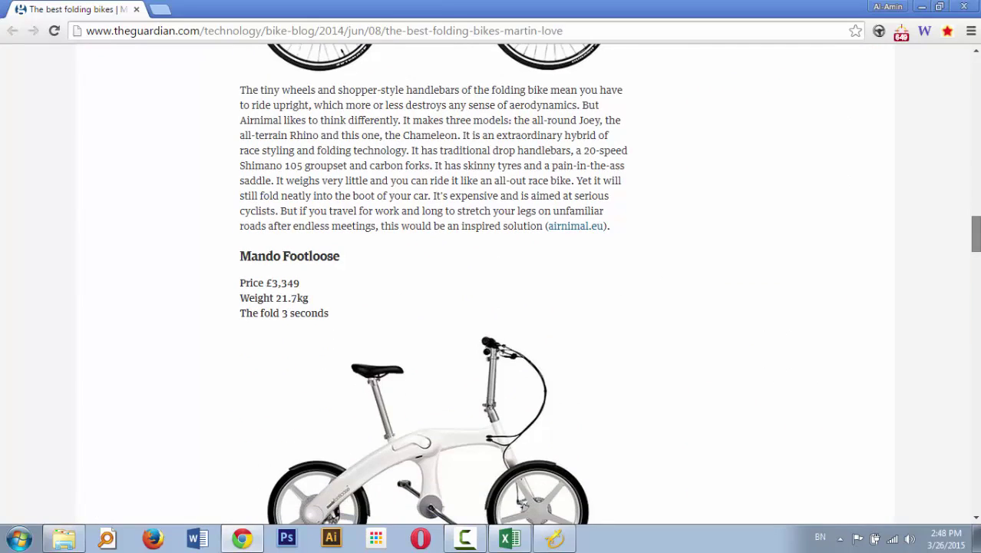
scroll(622, 420, down, 9)
click(548, 544)
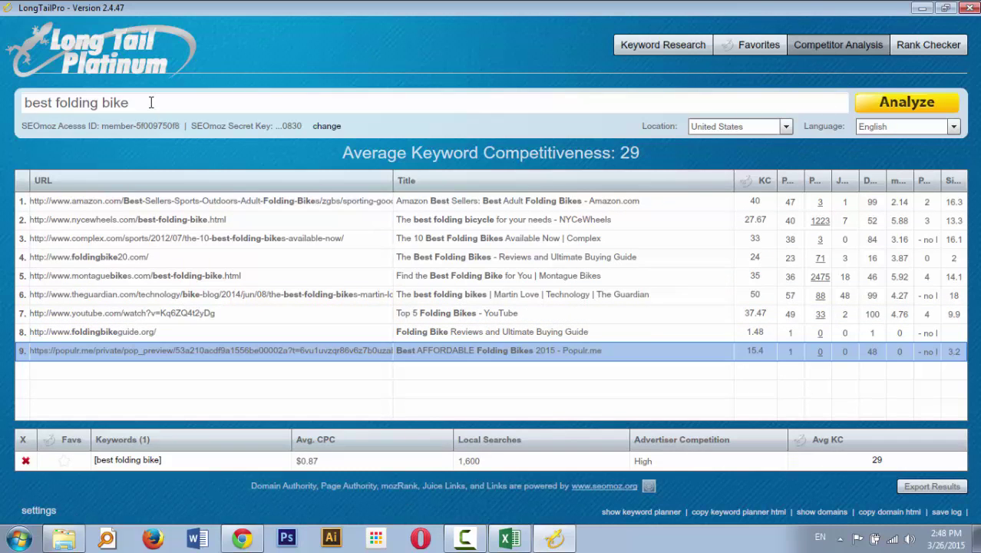
drag(151, 102, 52, 102)
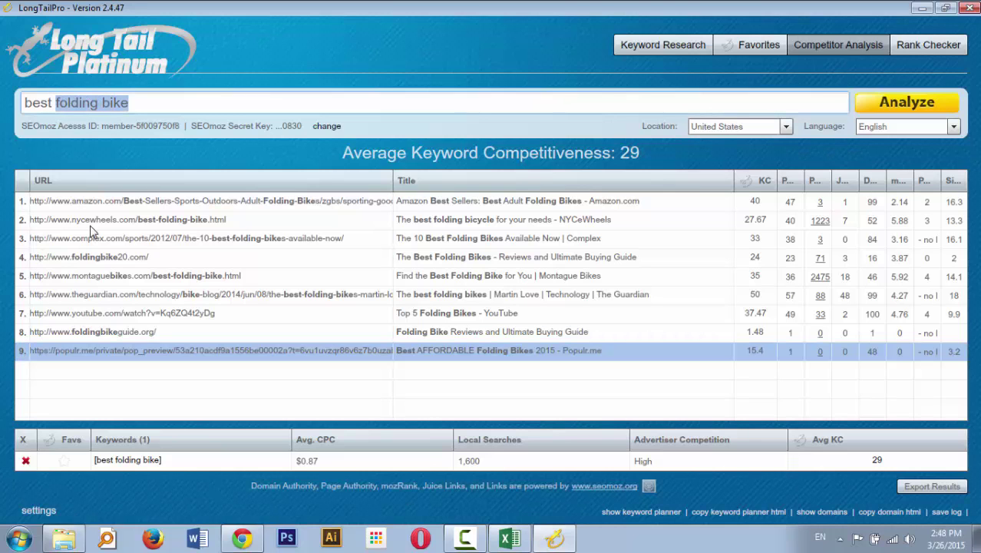
click(242, 538)
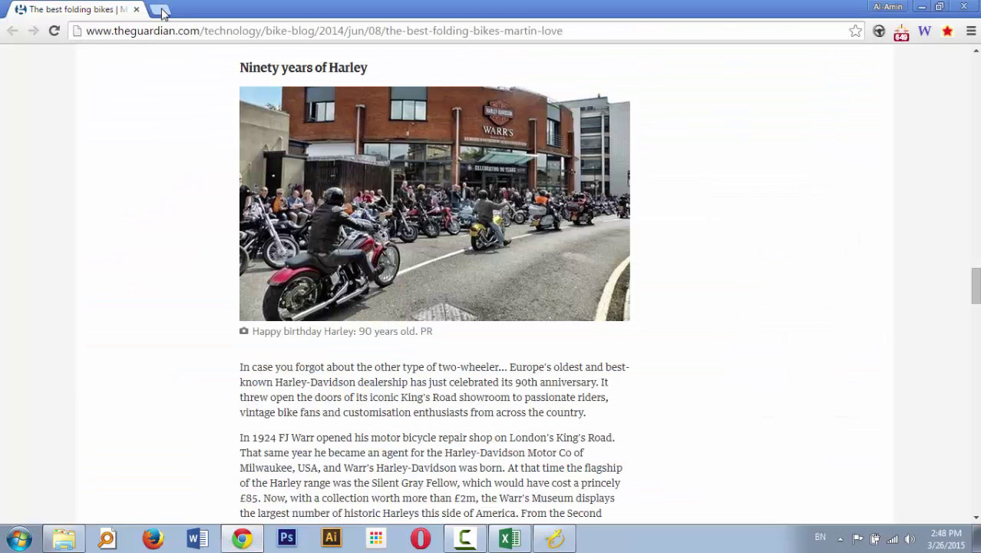
click(160, 9)
text(www.amazon.com)
key(Return)
click(143, 11)
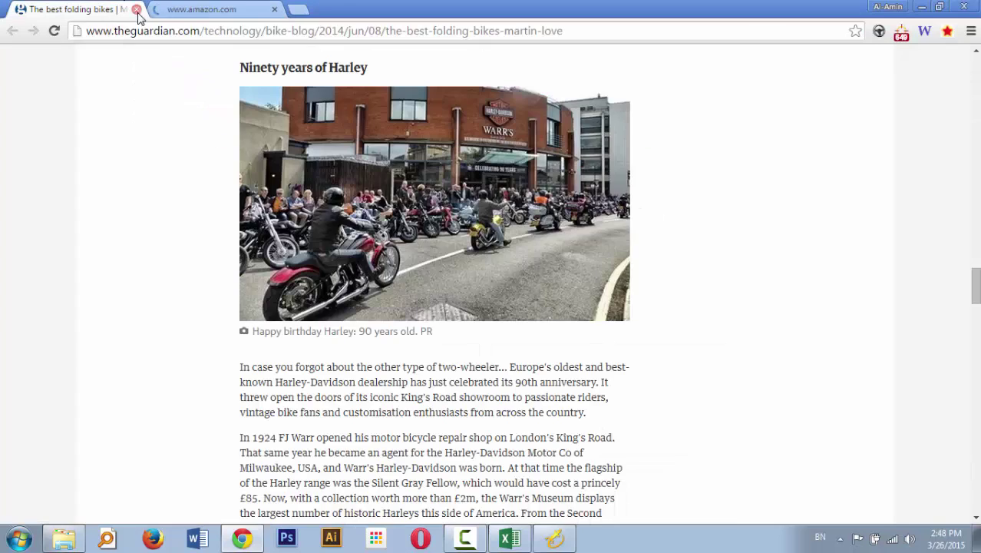
click(137, 11)
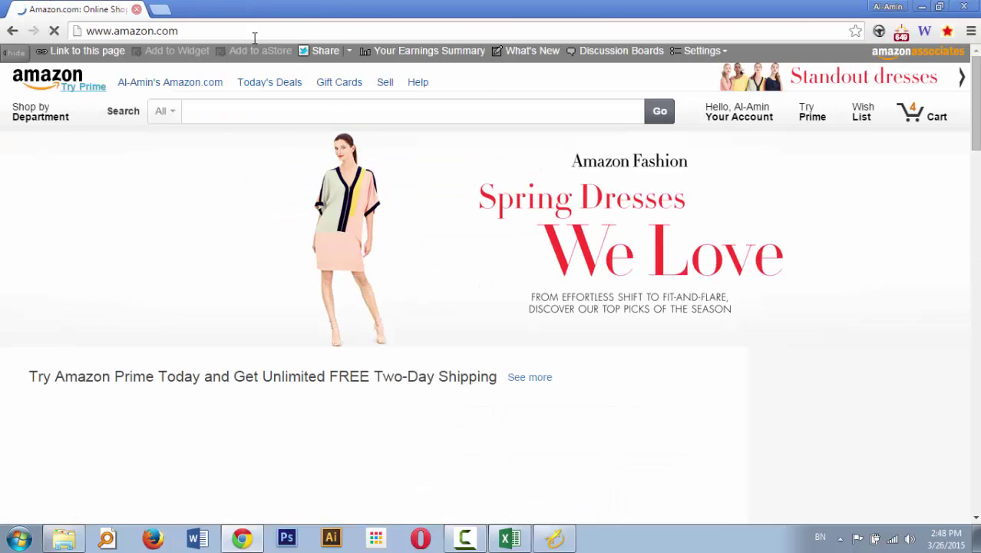
- Search Amazon for "folding bike" and examine the prices and review ratings of the listed bikes
click(251, 109)
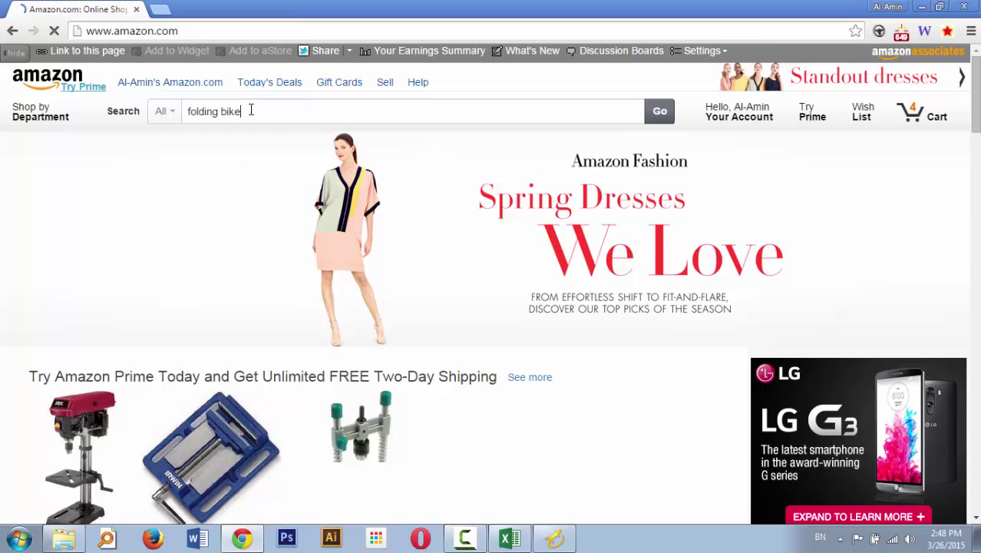
text(folding bike)
key(Return)
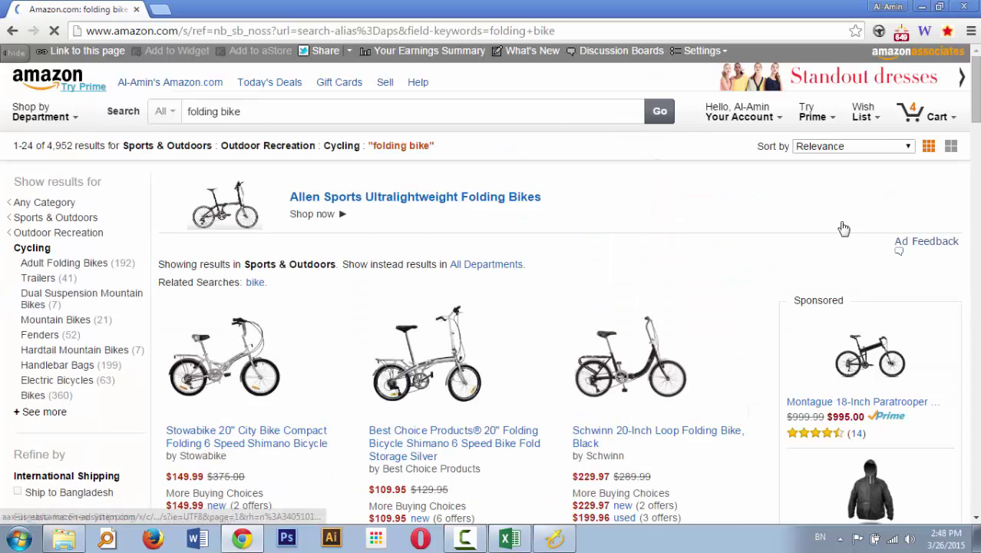
drag(977, 99, 977, 129)
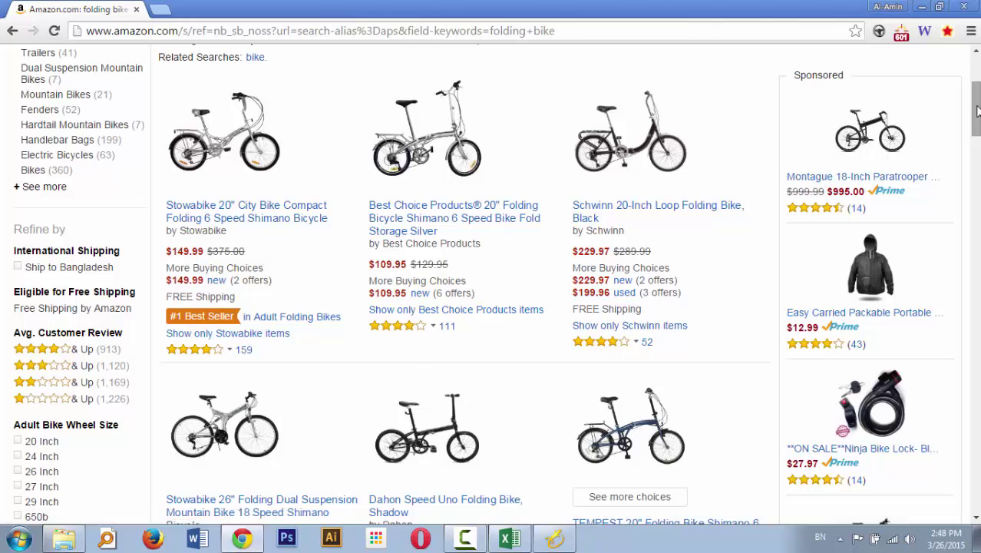
drag(976, 108, 975, 144)
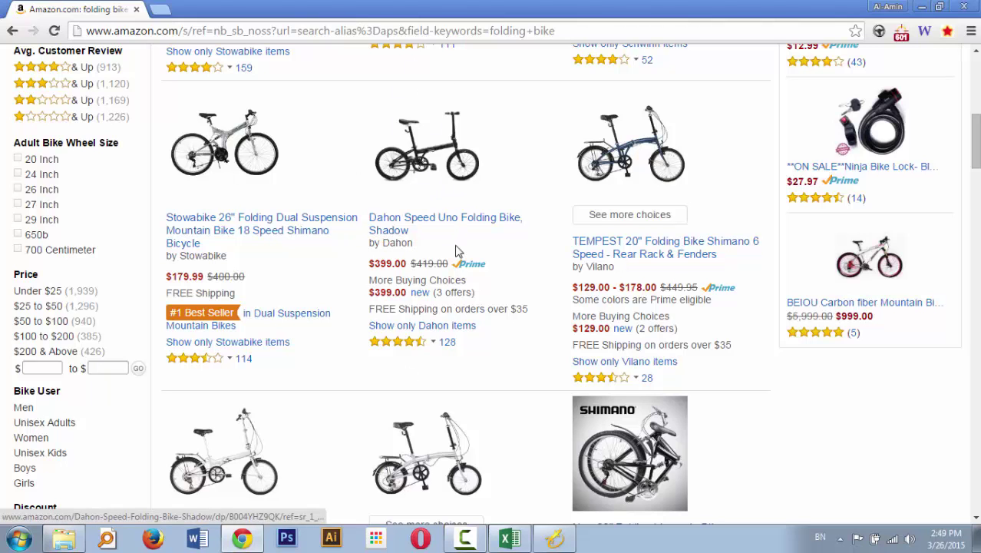
scroll(888, 223, down, 3)
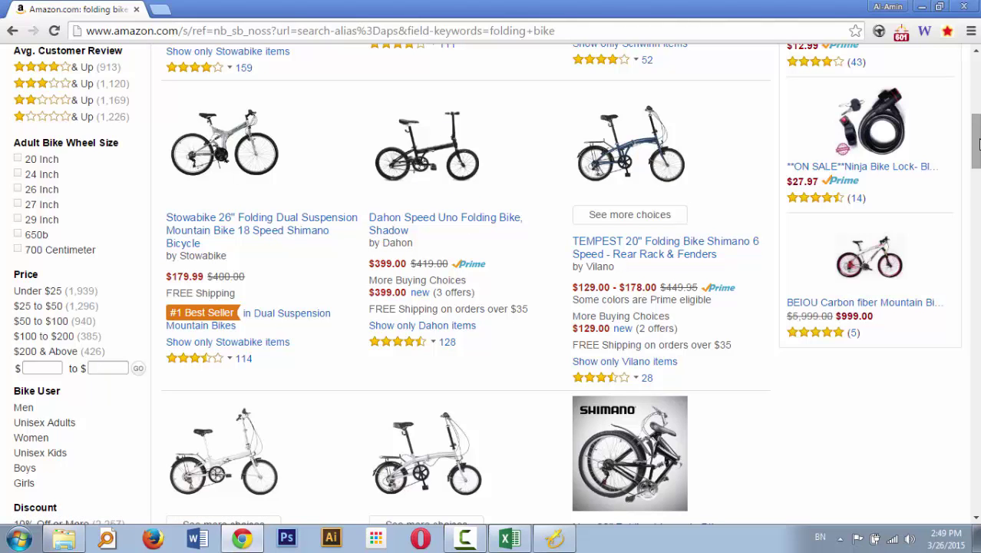
scroll(958, 238, down, 7)
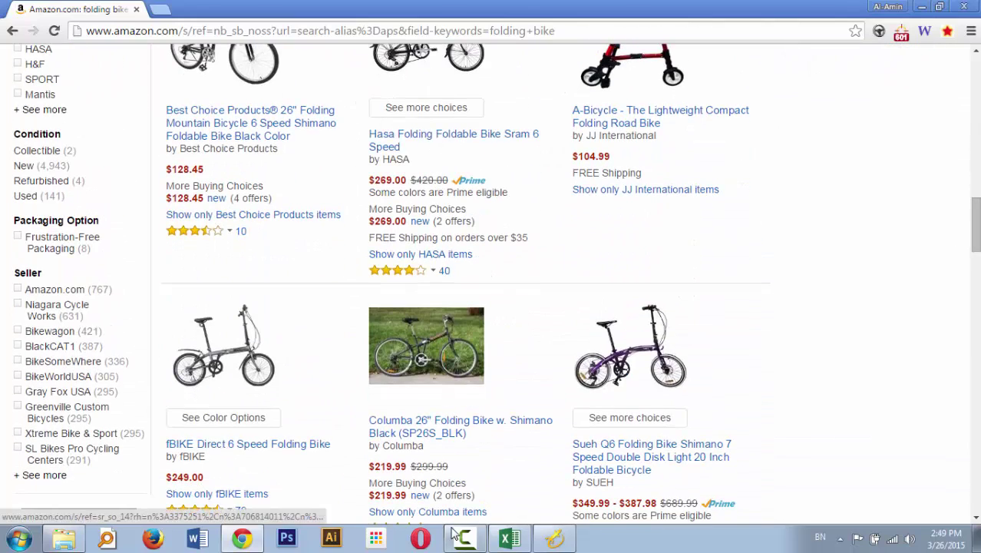
- Export the "best folding bike" competitor results from Long Tail Pro to the WeReviewer folder, extending the file name with "-29-"
click(555, 537)
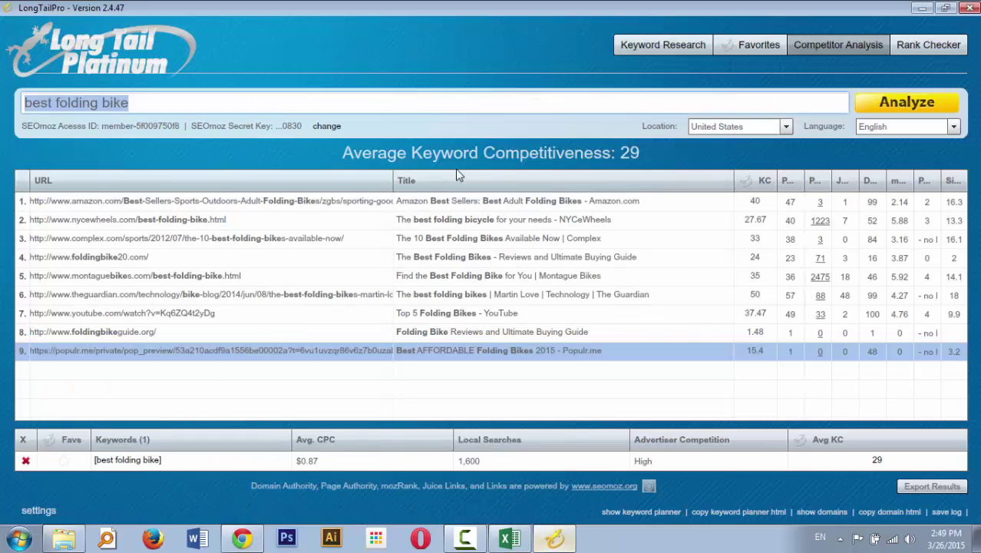
click(465, 109)
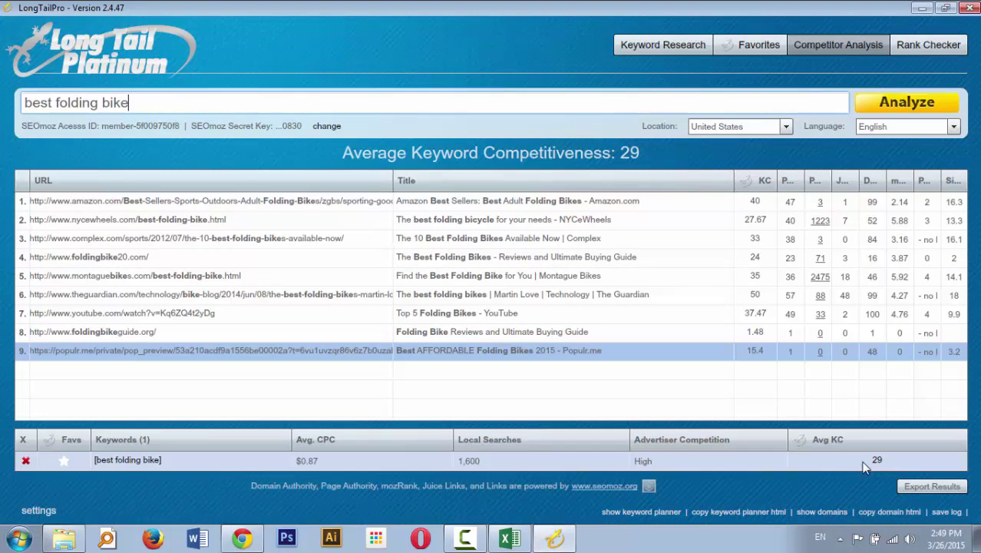
click(906, 485)
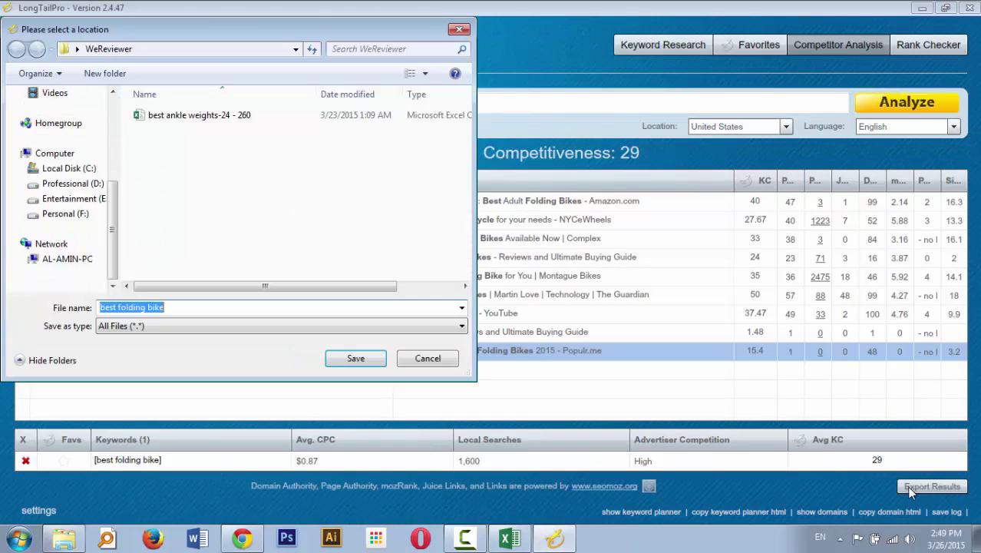
click(210, 307)
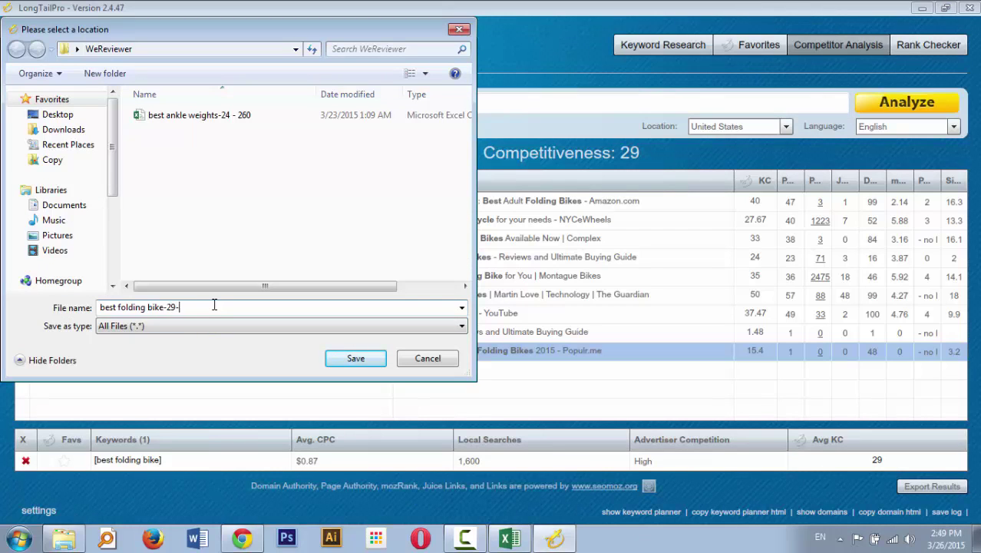
key(Return)
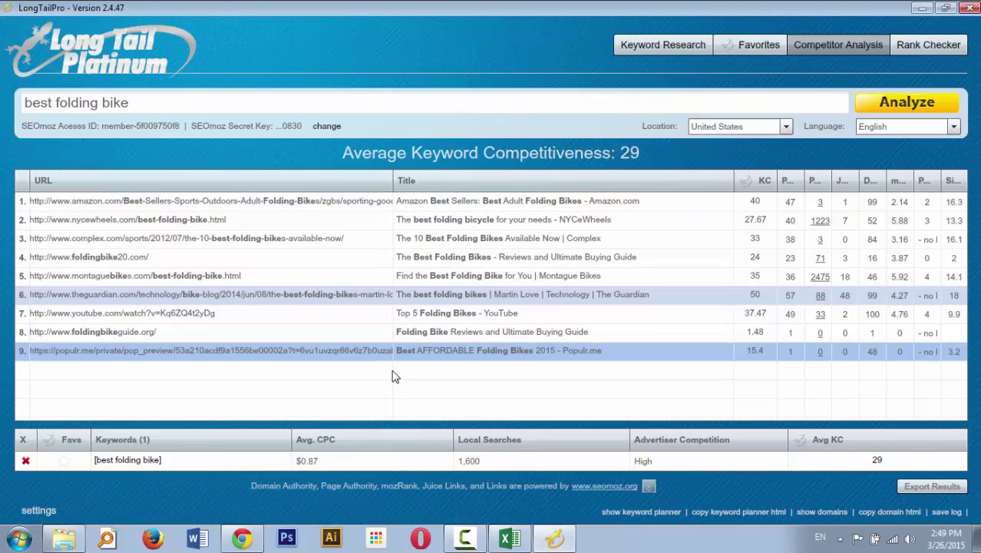
- Return to the Home and Garden Test keyword results and run the competitor analysis for "best kitchen knife set"
click(664, 43)
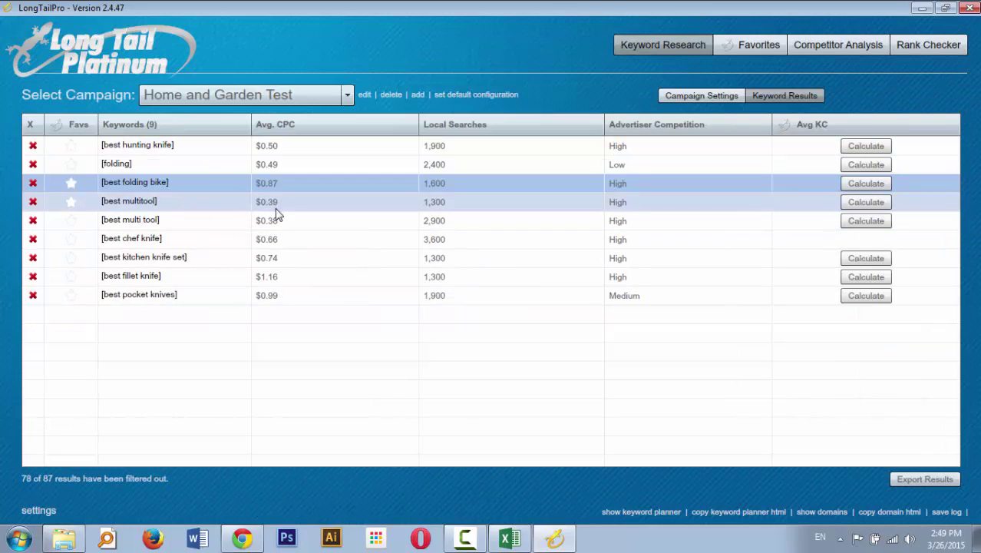
click(267, 238)
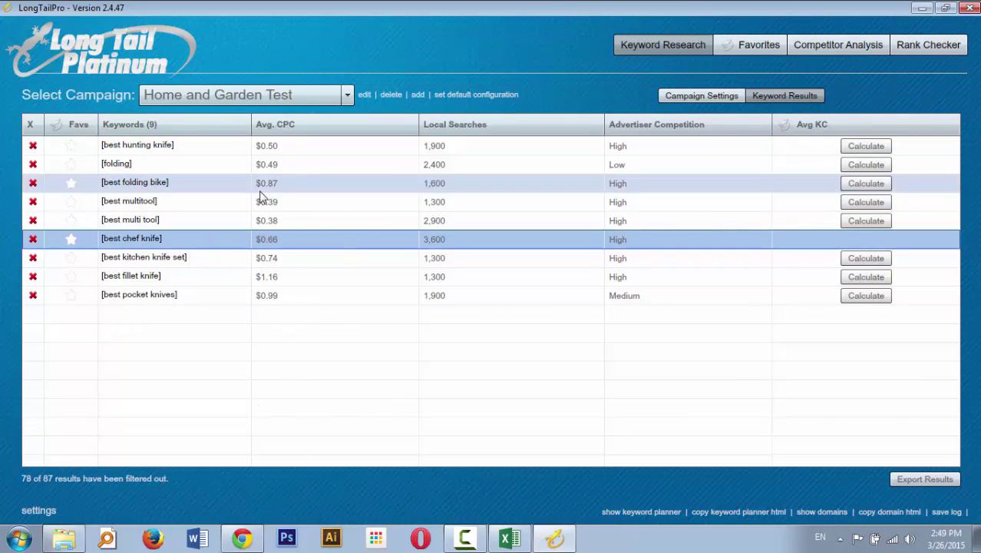
click(154, 263)
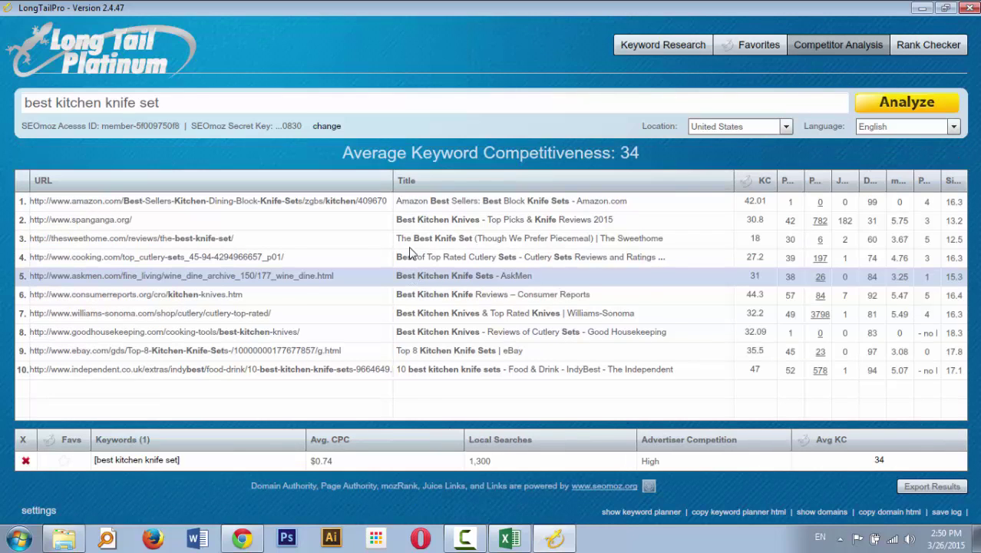
- Return to the keyword results, run the competitor analysis for "best pocket knives", narrow the URL column, and select the keyword's summary row
click(638, 42)
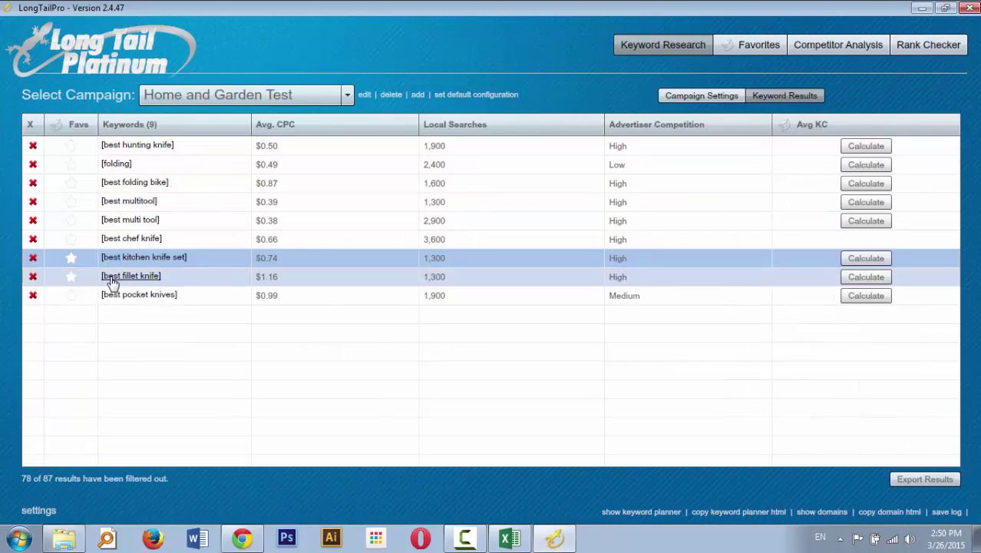
click(127, 303)
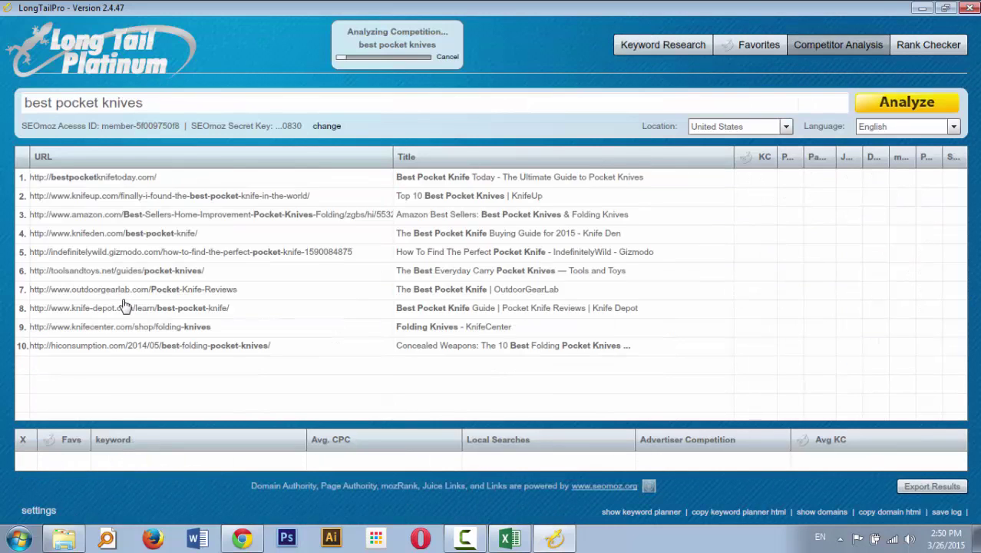
drag(376, 179, 272, 175)
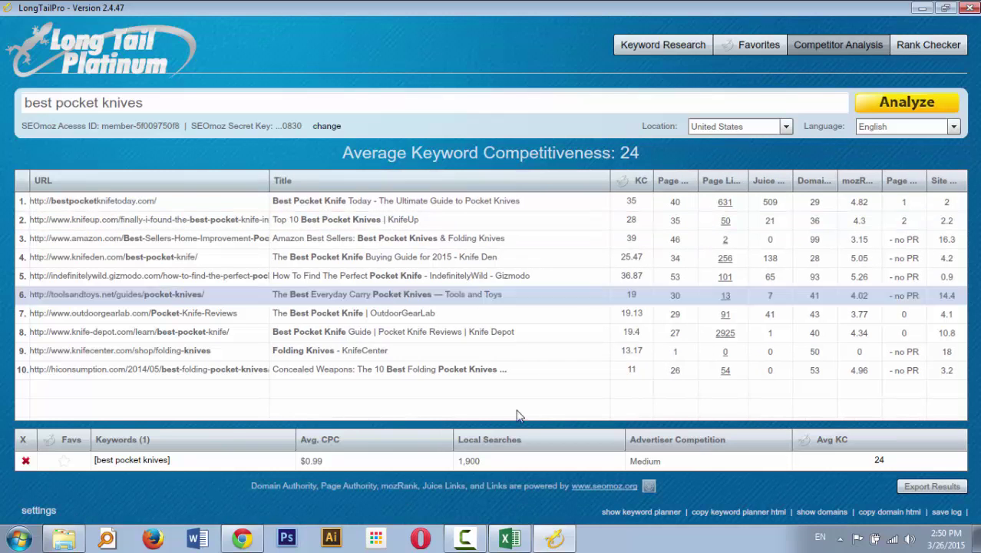
click(469, 466)
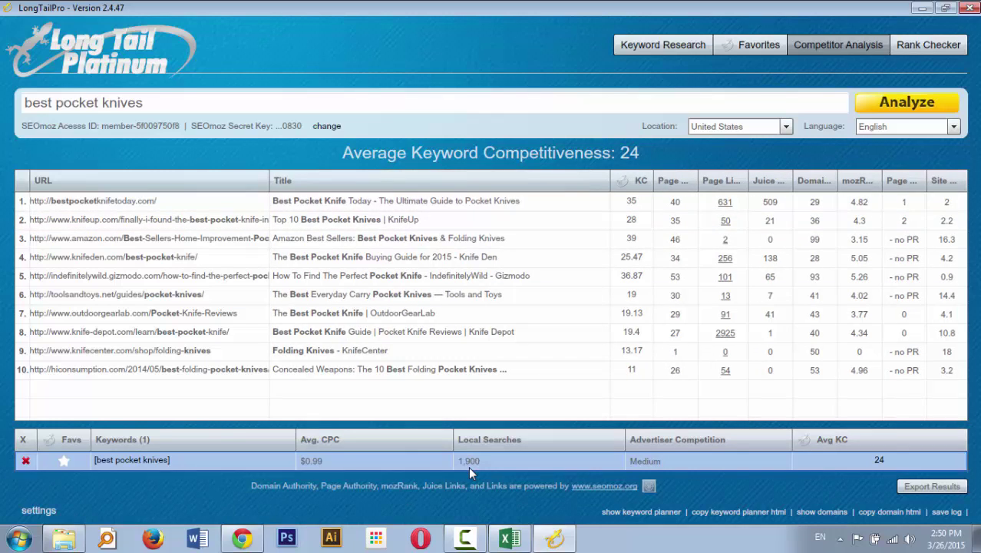
- Highlight "pocket knives" in the analyzed keyword, switch to Chrome, and search Amazon for "pocket knives"
drag(178, 108, 71, 94)
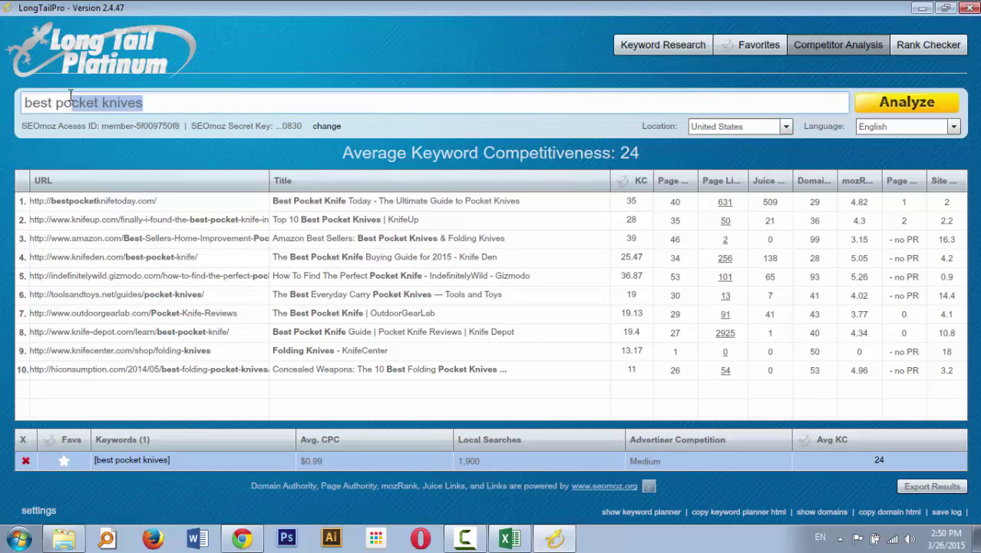
click(241, 538)
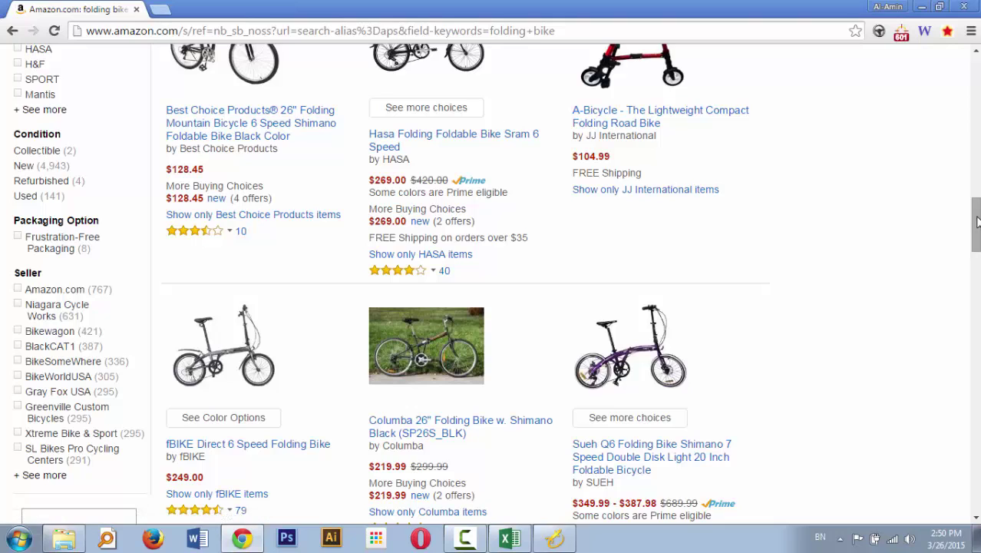
scroll(898, 250, up, 10)
triple_click(512, 122)
text(pocket knives)
key(Return)
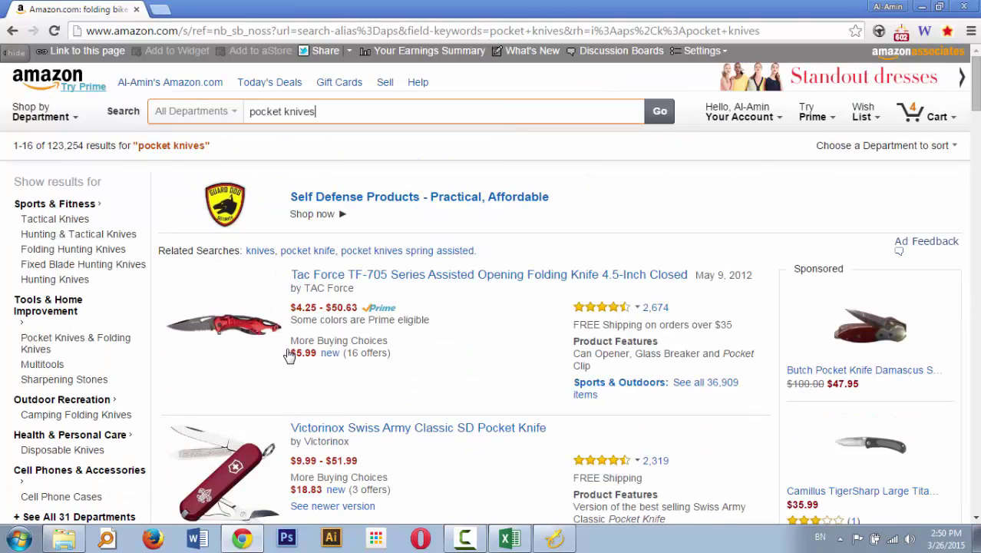
- Narrow the Amazon results to Pocket Knives & Folding Knives and sort them by New and Popular
click(98, 341)
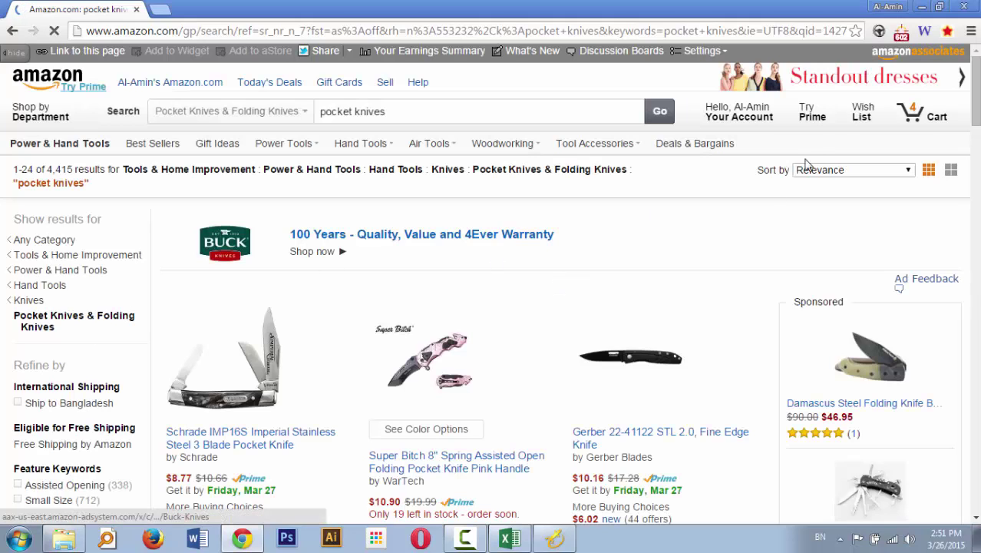
click(822, 172)
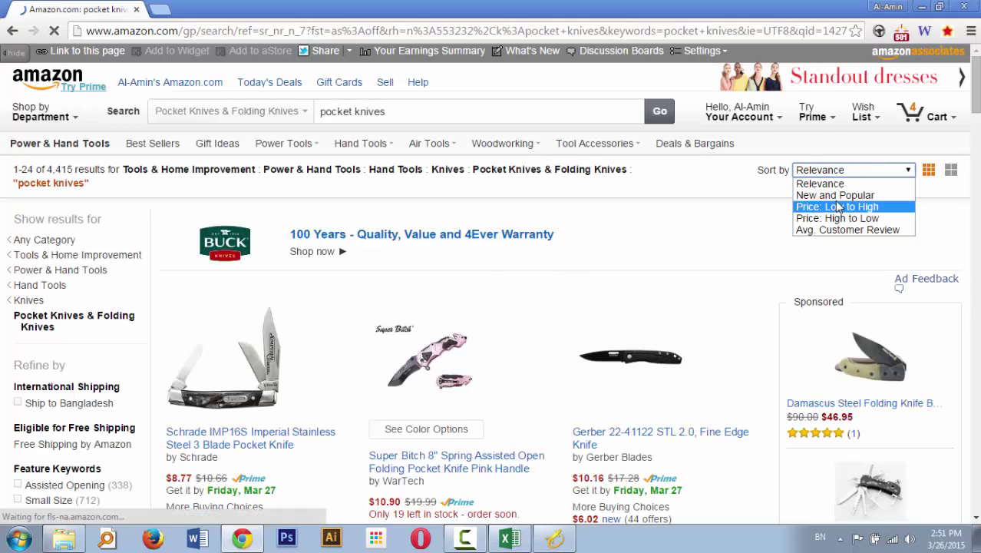
click(844, 206)
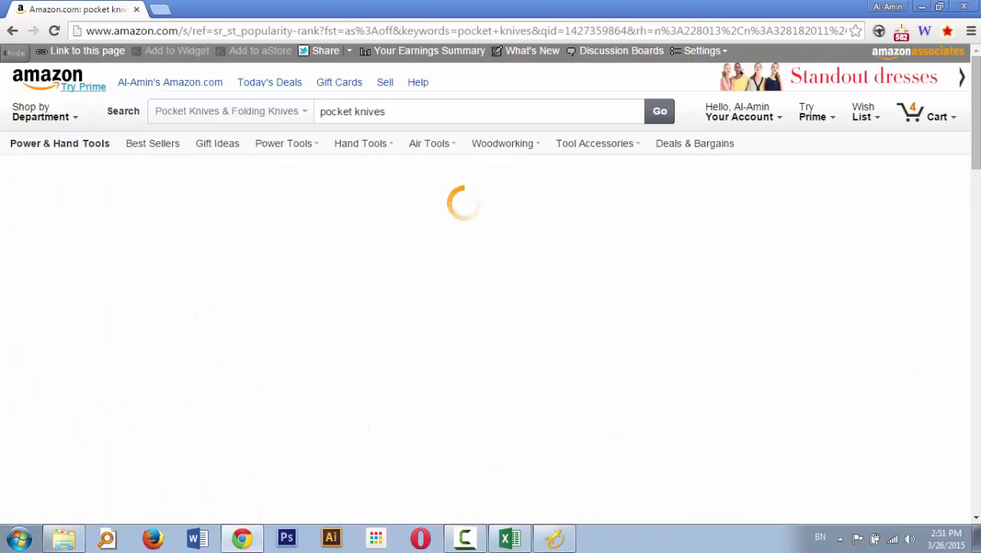
- Examine the prices and review ratings of the listed pocket knives, and return to the keyword results in Long Tail Pro
scroll(898, 92, down, 3)
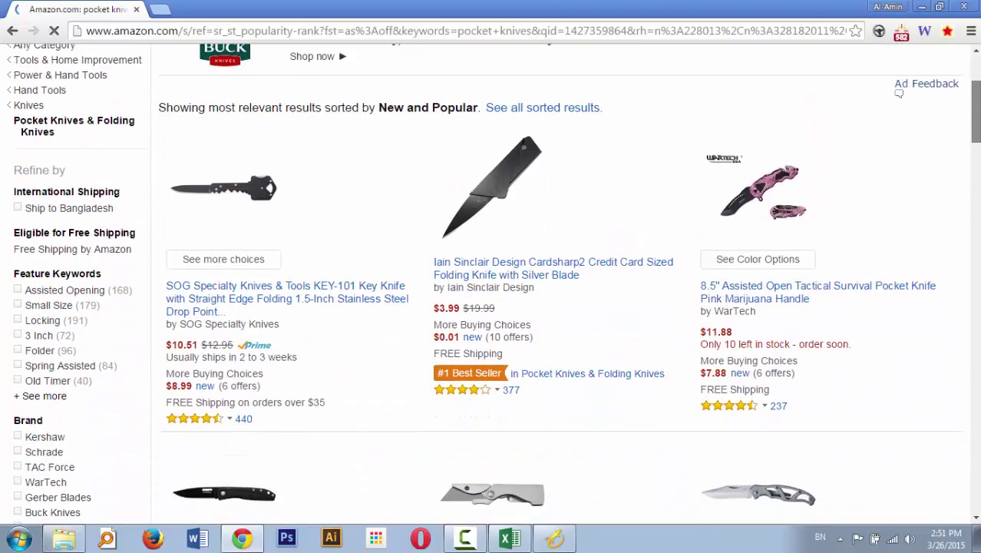
scroll(899, 92, down, 5)
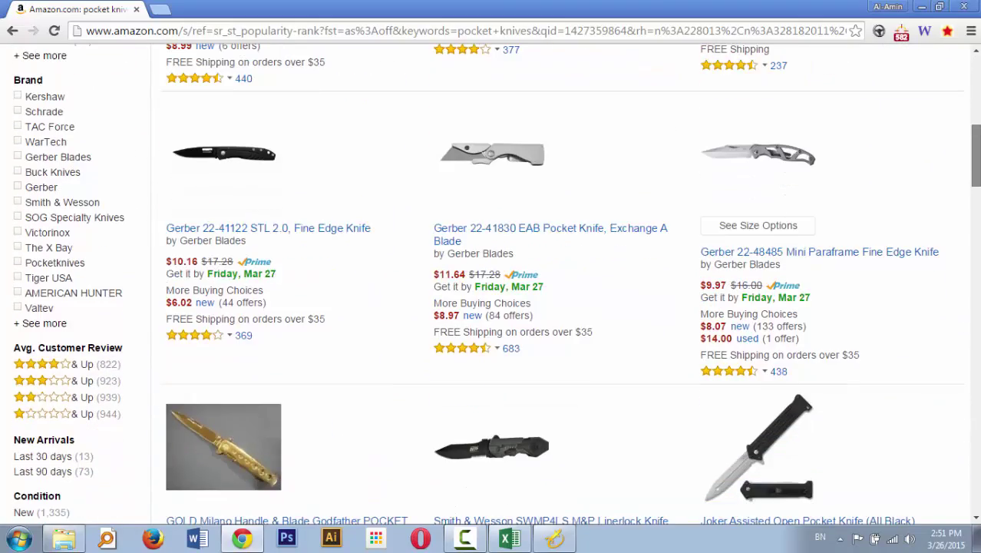
scroll(496, 286, down, 6)
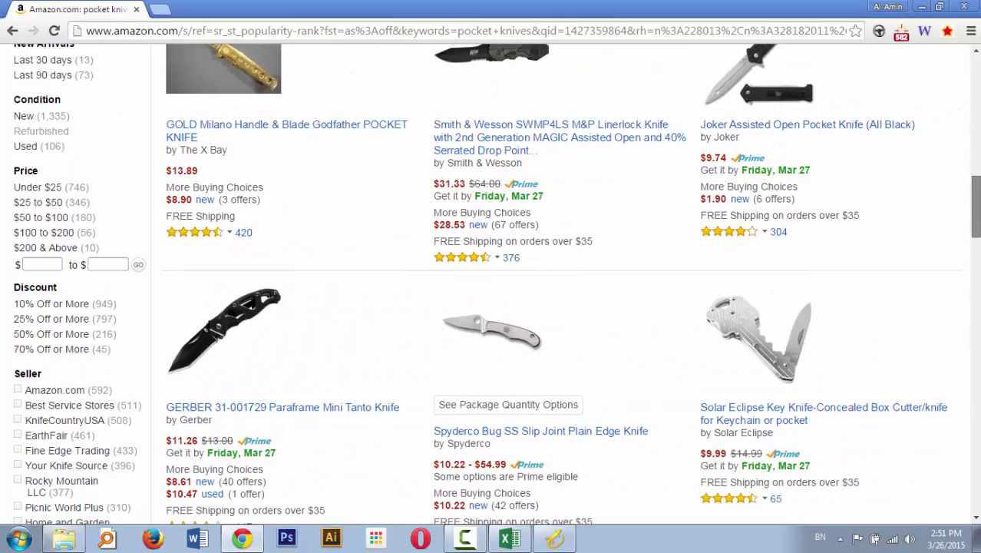
scroll(496, 285, down, 4)
scroll(496, 285, down, 11)
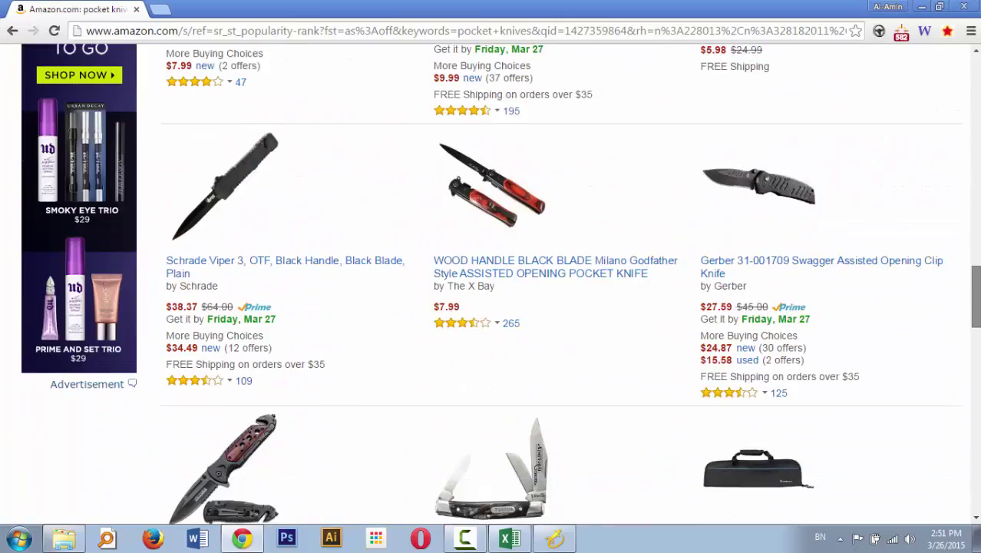
scroll(696, 463, down, 9)
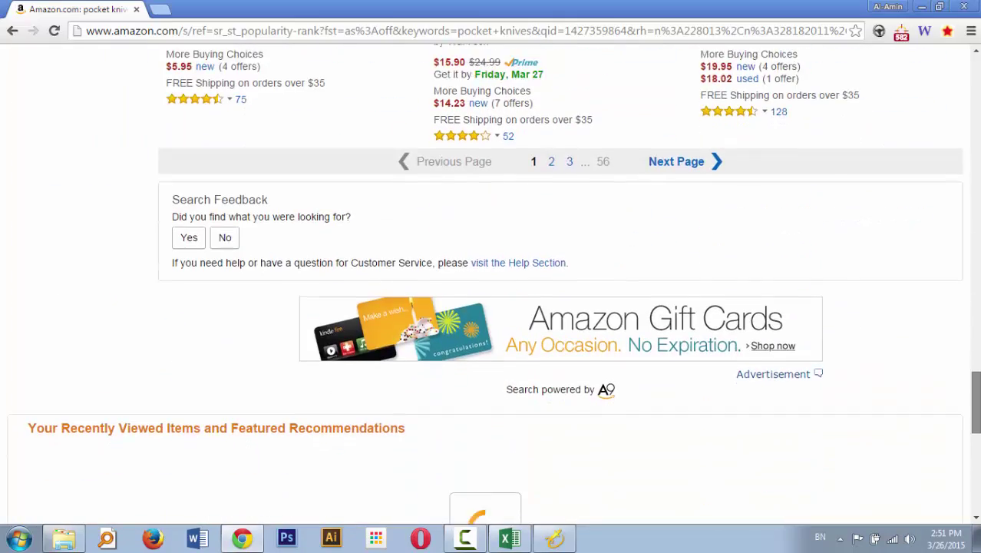
click(553, 540)
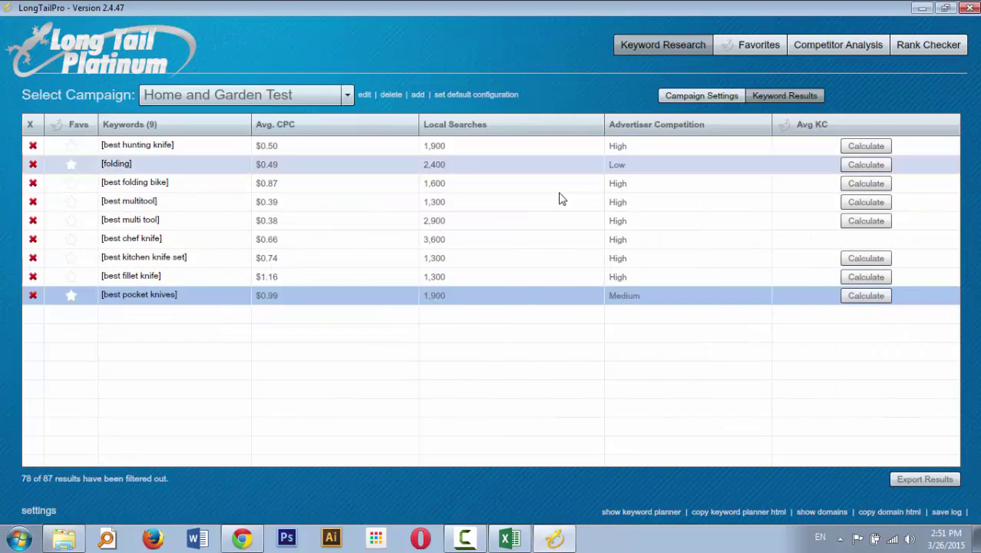
- Switch to the Home Garden and Tools workbook in Excel and select the subcategories from Tool Chests upward to the Pneumatics group
click(510, 540)
click(594, 285)
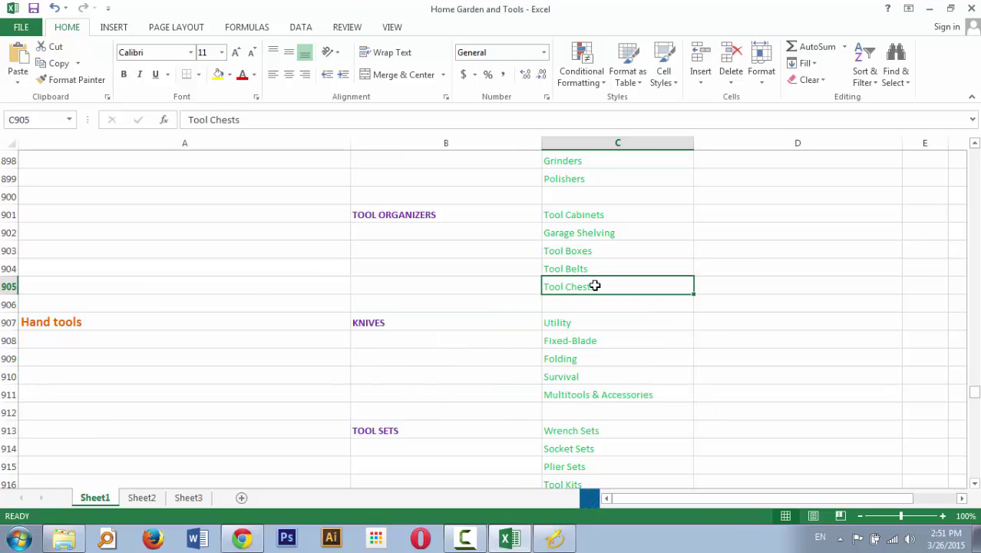
key(shift+Up)
key(shift+Up)
key(shift+Up)
key(shift+Up)
key(shift+Up)
key(shift+Up)
key(shift+Up)
key(shift+Up)
key(shift+Up)
key(shift+Up)
key(shift+Up)
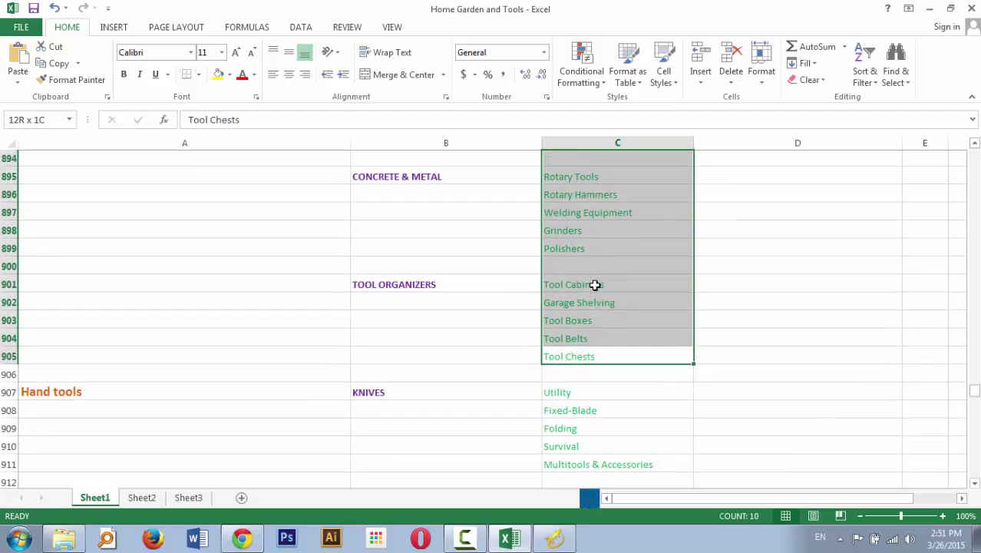
key(shift+Up)
key(shift+Up)
key(shift+Up)
key(shift+Up)
key(shift+Up)
key(shift+Up)
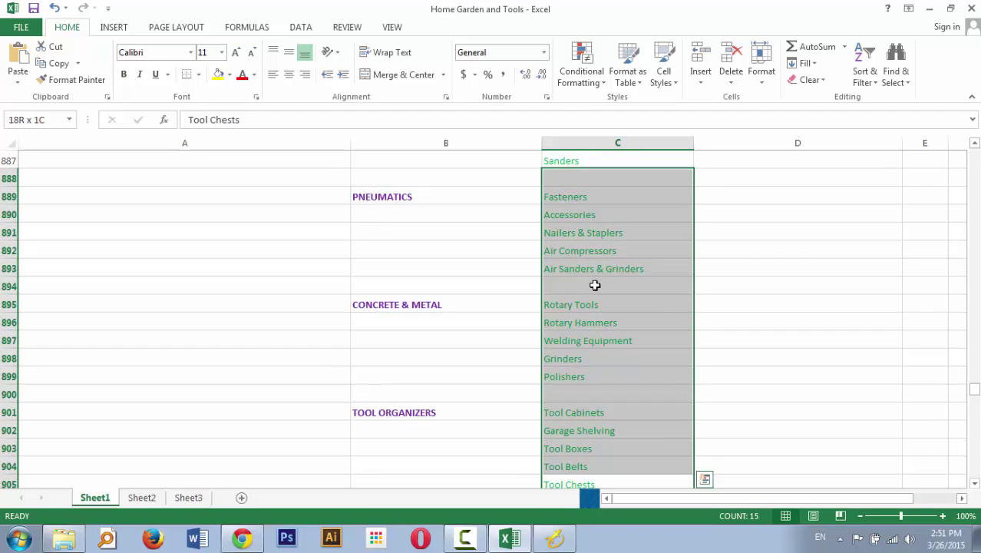
key(shift+Down)
key(shift+Down)
- Look back through the category list from Pneumatics through wearable tech, hardware, electrical, lighting and power tools to the pet supplies categories
key(Up)
key(Up)
key(Up)
key(Up)
key(Up)
key(Up)
key(Up)
key(Up)
key(Up)
key(Up)
key(Up)
key(Up)
key(Up)
key(Up)
key(Up)
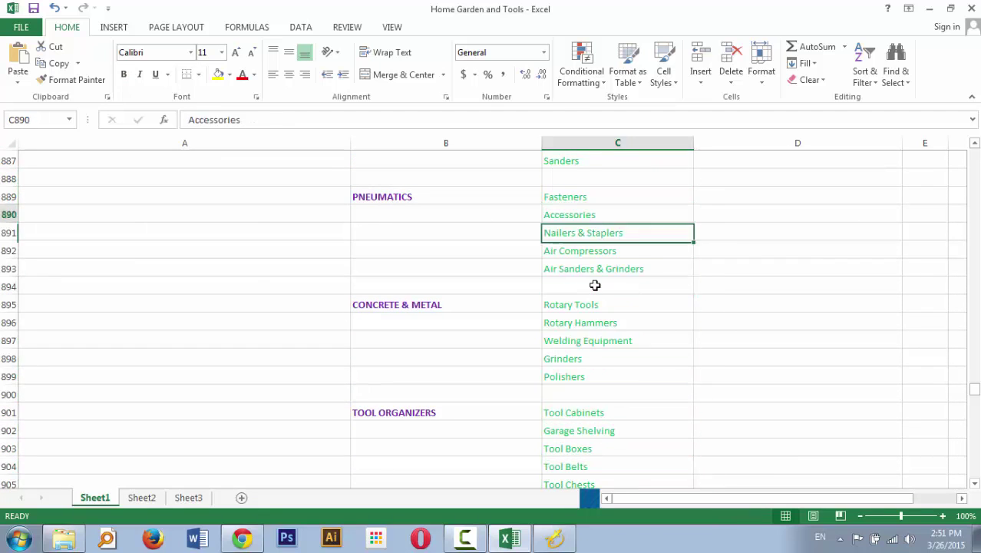
key(Up)
key(Up)
key(Up)
key(Up)
key(Up)
key(Up)
key(Up)
key(Up)
key(Up)
key(Up)
key(Up)
key(Up)
key(Up)
key(Up)
key(Up)
key(Up)
key(Up)
key(Up)
key(Up)
key(Up)
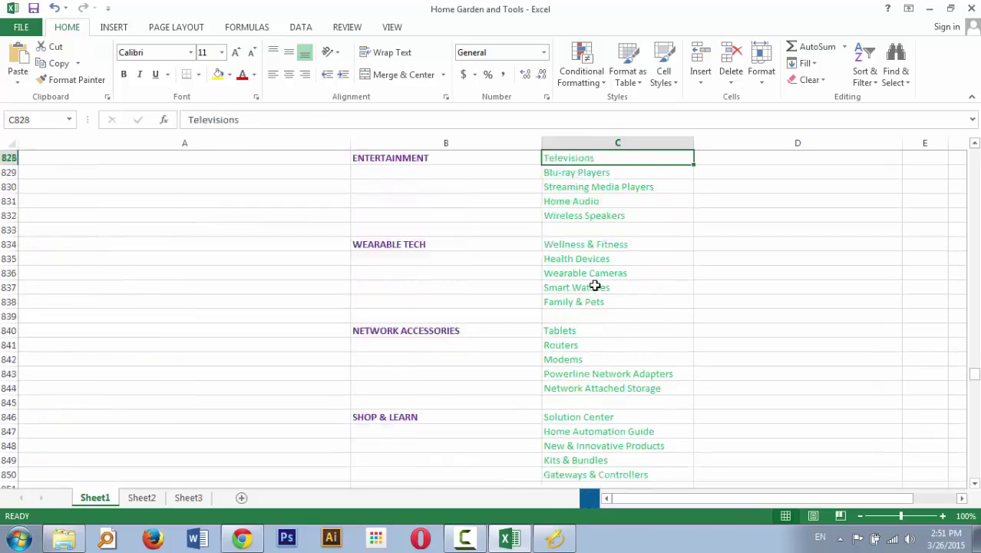
key(Up)
key(Up)
key(Up)
key(Up)
key(Up)
key(Up)
key(Up)
key(Up)
key(Up)
key(Up)
key(Up)
key(Up)
key(Up)
key(Up)
key(Up)
key(Up)
key(Up)
key(Up)
key(Up)
key(Up)
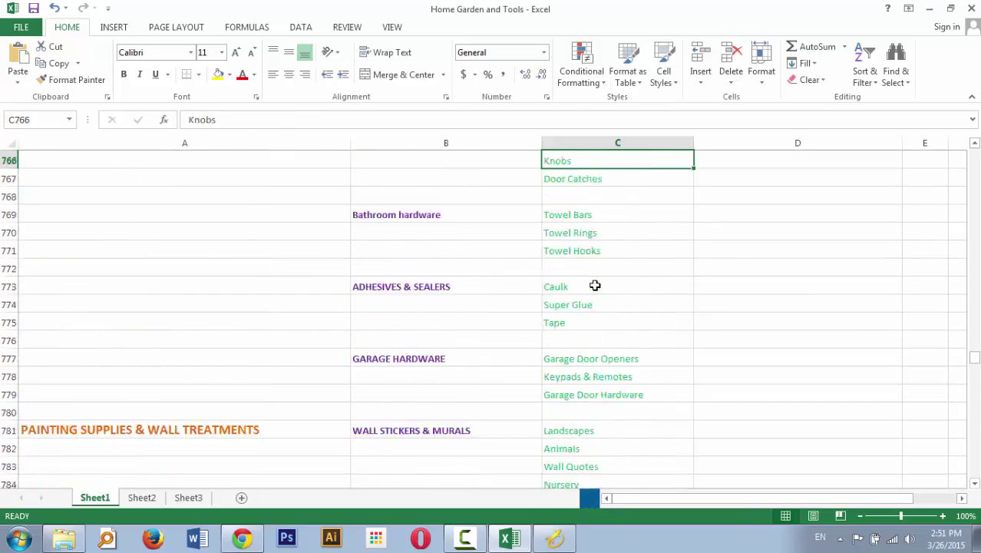
key(Up)
key(Up)
key(Up)
key(Up)
key(Up)
key(Up)
key(Up)
key(Up)
key(Up)
key(Up)
key(Up)
key(Up)
key(Up)
key(Up)
key(Up)
key(Up)
key(Up)
key(Up)
key(Up)
key(Up)
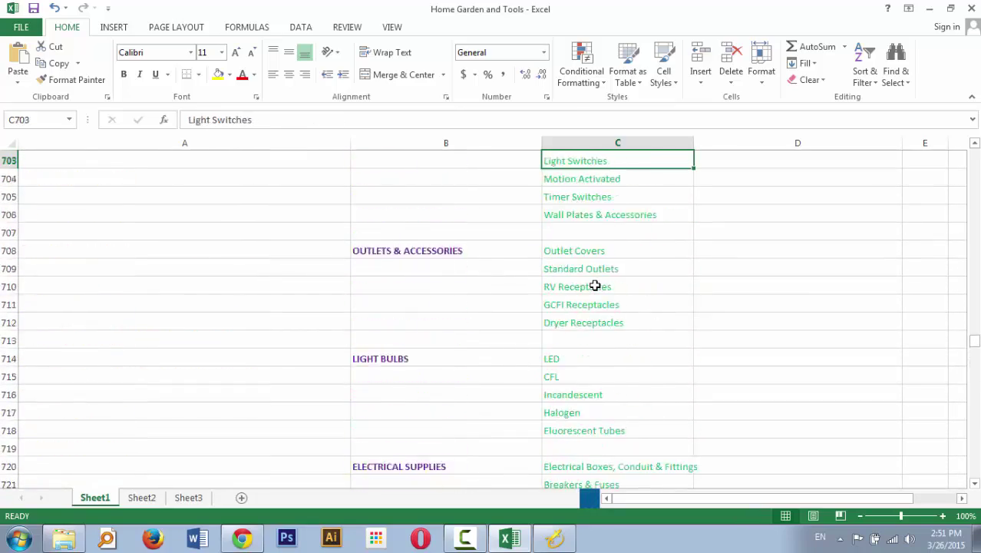
key(Up)
key(Up)
key(Up)
key(Up)
key(Up)
key(Up)
key(Up)
key(Up)
key(Up)
key(Up)
key(Up)
key(Up)
key(Up)
key(Up)
key(Up)
key(Up)
key(Up)
key(Up)
key(Up)
key(Up)
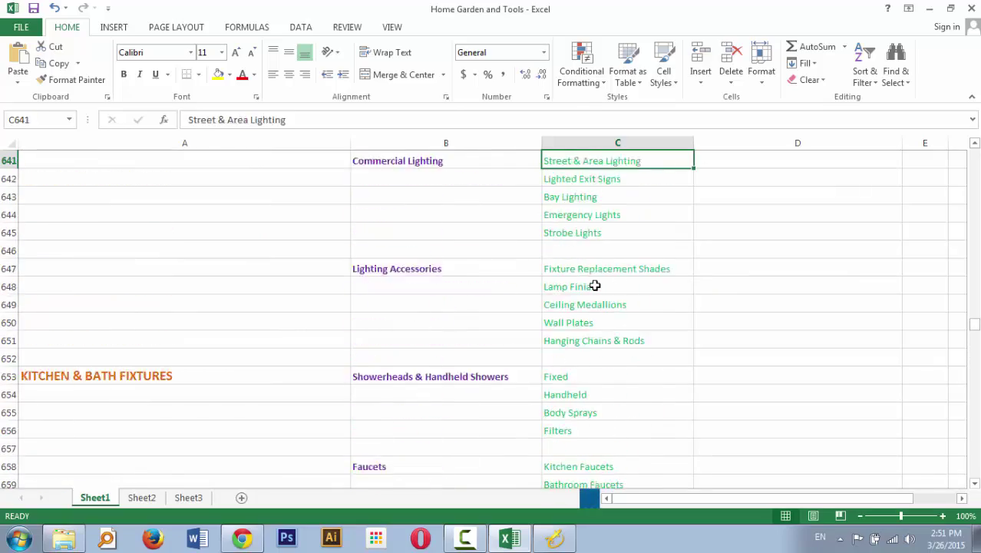
key(Up)
key(Up)
key(Up)
key(Up)
key(Up)
key(Up)
key(Up)
key(Up)
key(Up)
key(Up)
key(Up)
key(Up)
key(Up)
key(Up)
key(Up)
key(Up)
key(Up)
key(Up)
key(Up)
key(Up)
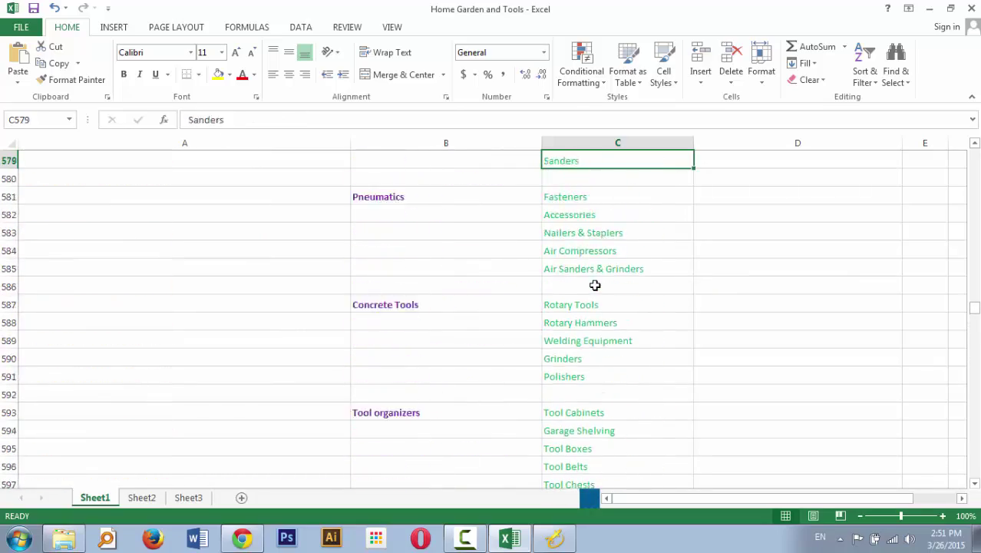
key(Up)
key(Up)
key(Up)
key(Up)
key(Up)
key(Up)
key(Up)
key(Up)
key(Up)
key(Up)
key(Up)
key(Up)
key(Up)
key(Up)
key(Up)
key(Up)
key(Up)
key(Up)
key(Up)
key(Up)
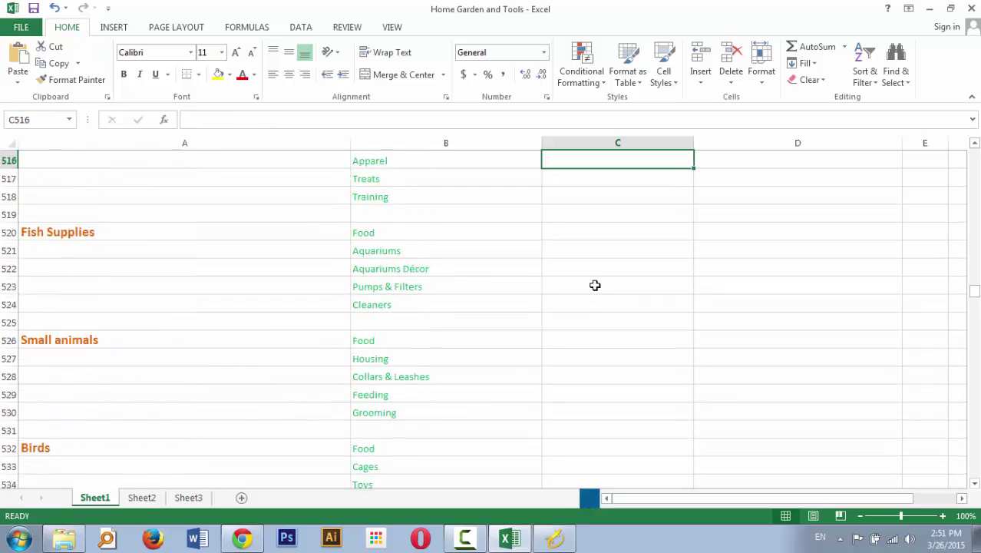
- Look further back through the category list from pet supplies through crafts, patio and garden, appliances and cookware to the bakeware and carving board entries
key(Up)
key(Up)
key(Up)
key(Up)
key(Up)
key(Up)
key(Up)
key(Up)
key(Up)
key(Up)
key(Up)
key(Up)
key(Up)
key(Up)
key(Up)
key(Up)
key(Up)
key(Up)
key(Up)
key(Up)
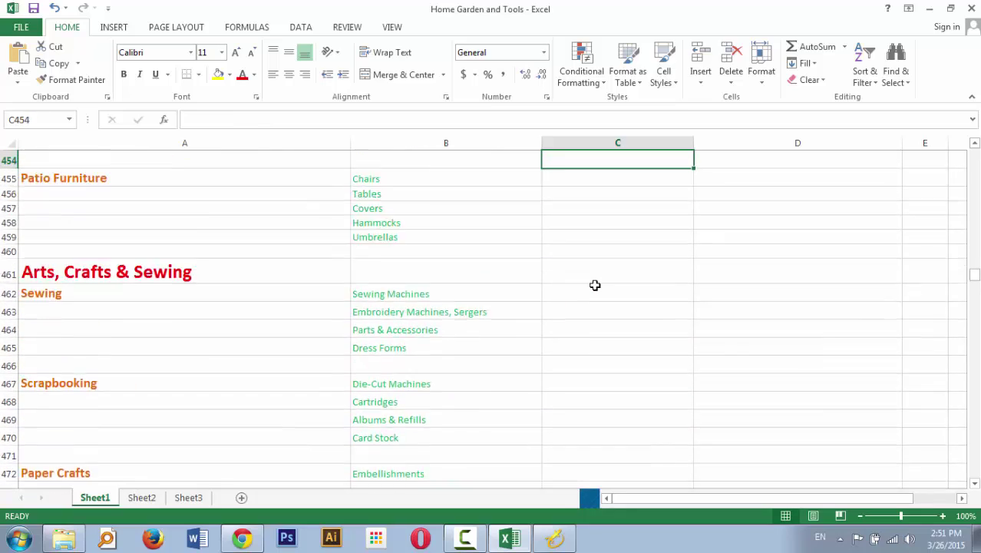
key(Up)
key(Up)
key(Up)
key(Up)
key(Up)
key(Up)
key(Up)
key(Up)
key(Up)
key(Up)
key(Up)
key(Up)
key(Up)
key(Up)
key(Up)
key(Up)
key(Up)
key(Up)
key(Up)
key(Up)
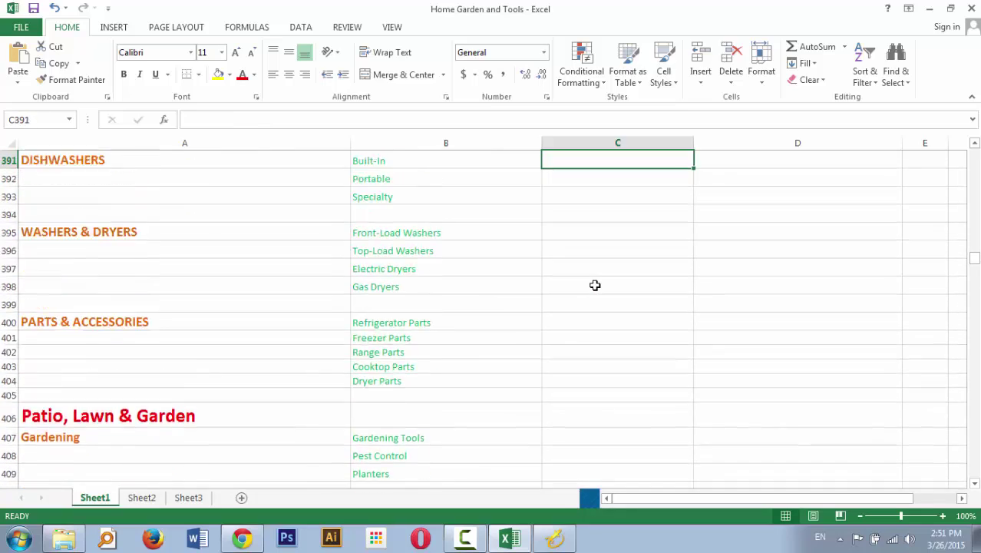
key(Up)
key(Up)
key(Up)
key(Up)
key(Up)
key(Up)
key(Up)
key(Up)
key(Up)
key(Up)
key(Up)
key(Up)
key(Up)
key(Up)
key(Up)
key(Up)
key(Up)
key(Up)
key(Up)
key(Up)
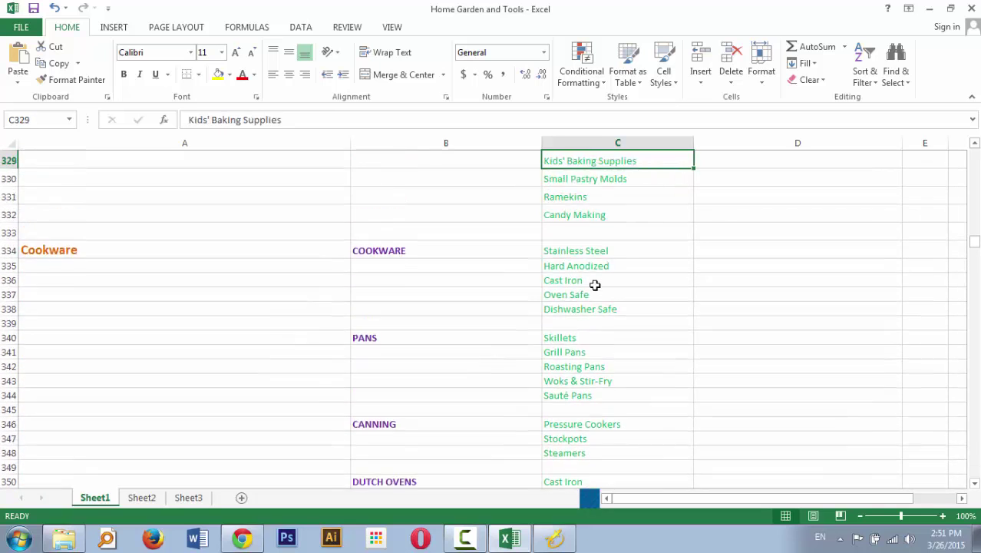
key(Up)
key(Up)
key(Up)
key(Up)
key(Up)
key(Up)
key(Up)
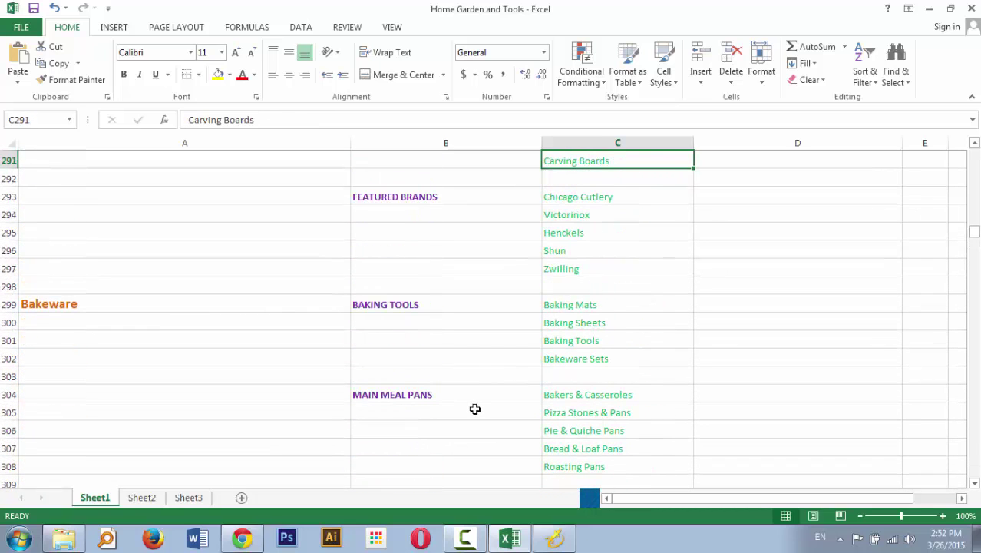